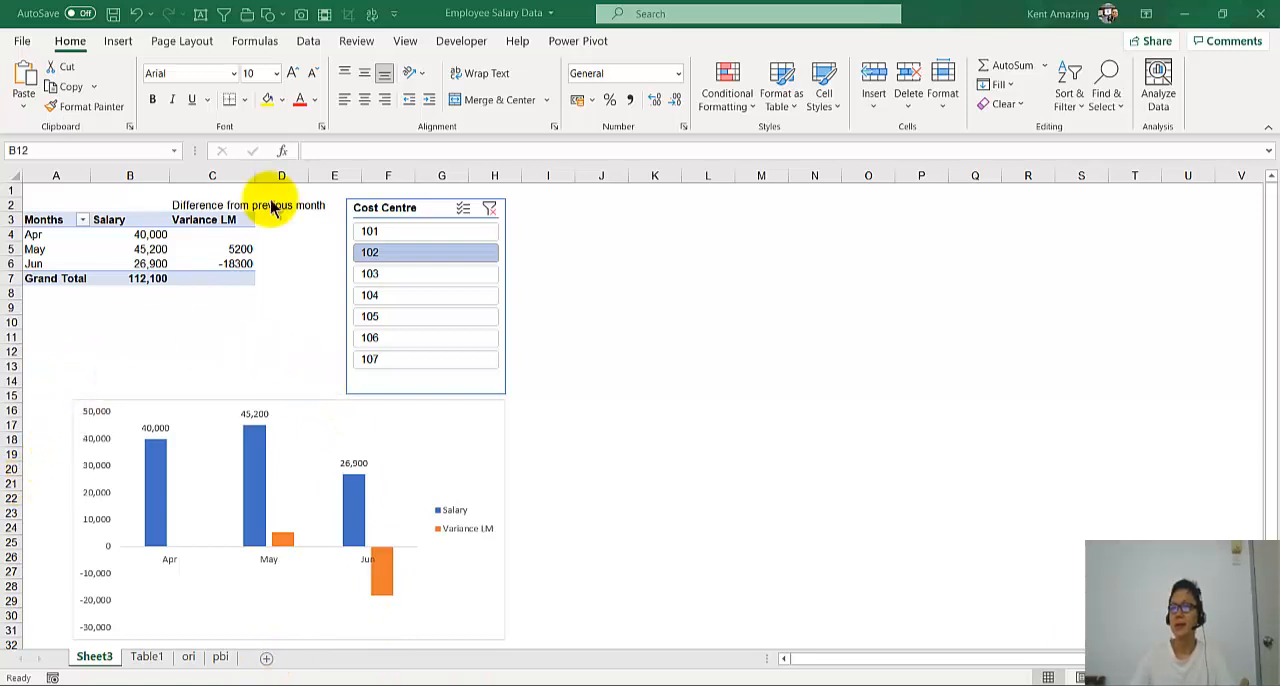
- Examine the salary records on the Table1 sheet and the months listed in the Report Date filter, and return to Sheet3
click(197, 314)
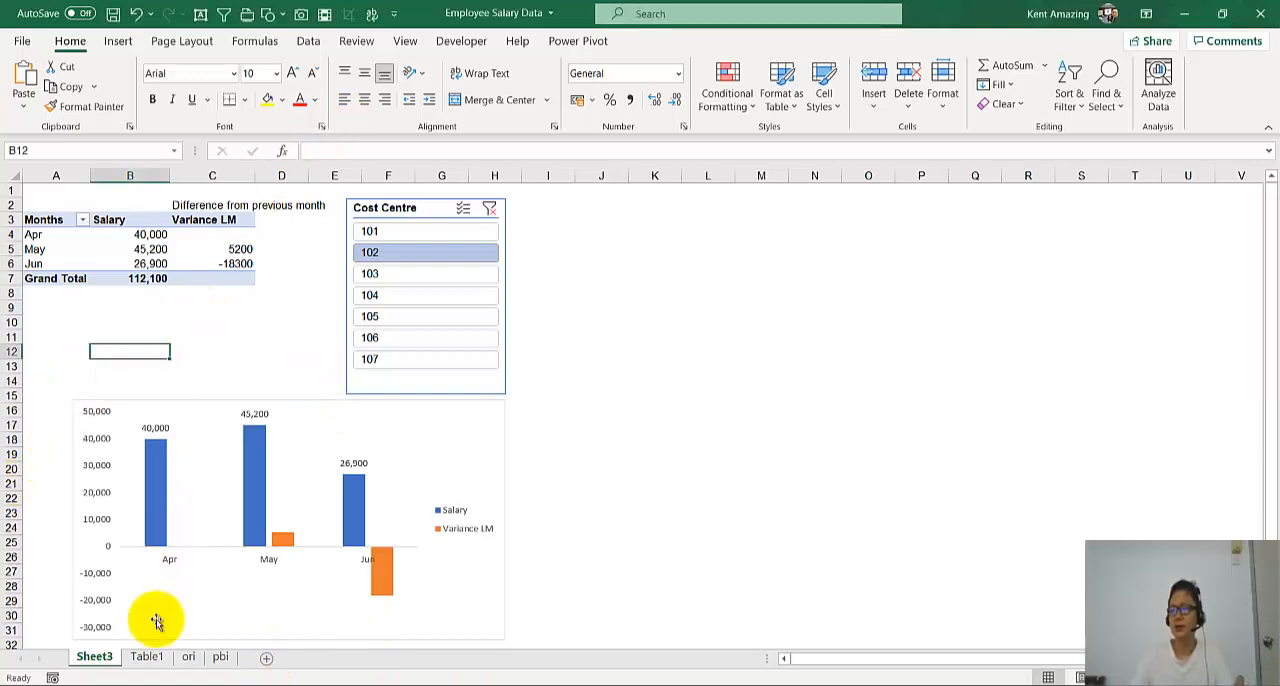
click(146, 657)
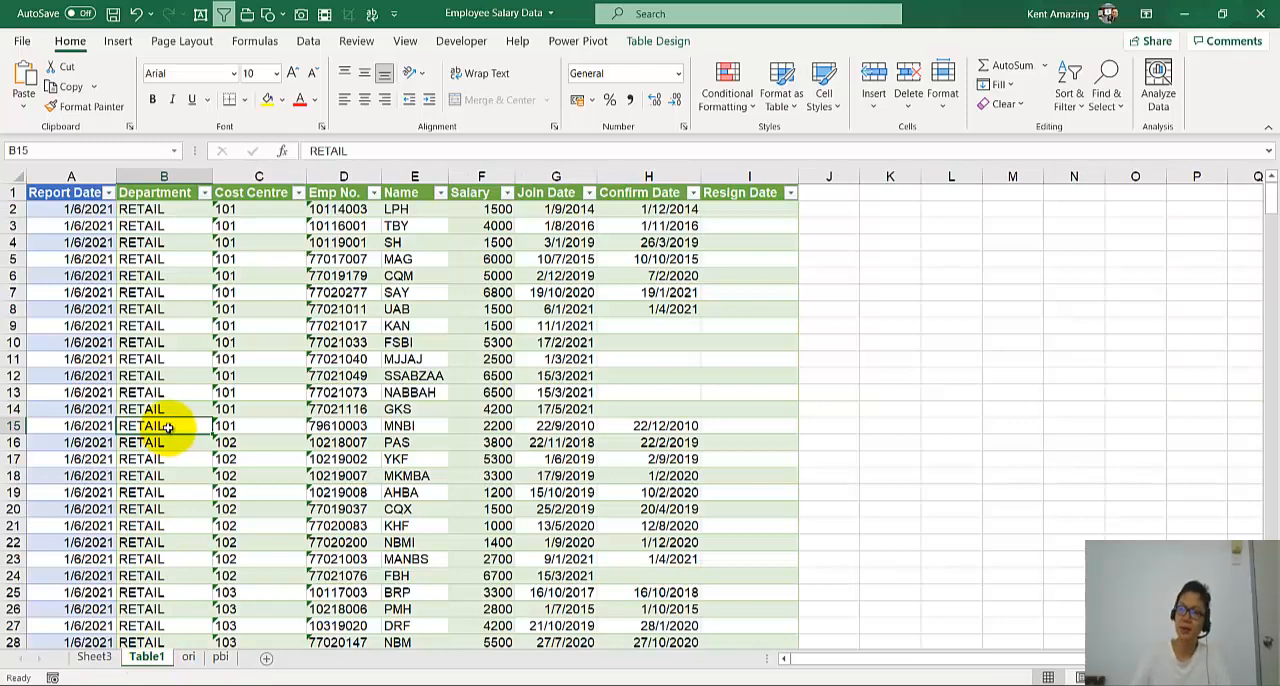
scroll(165, 410, down, 2)
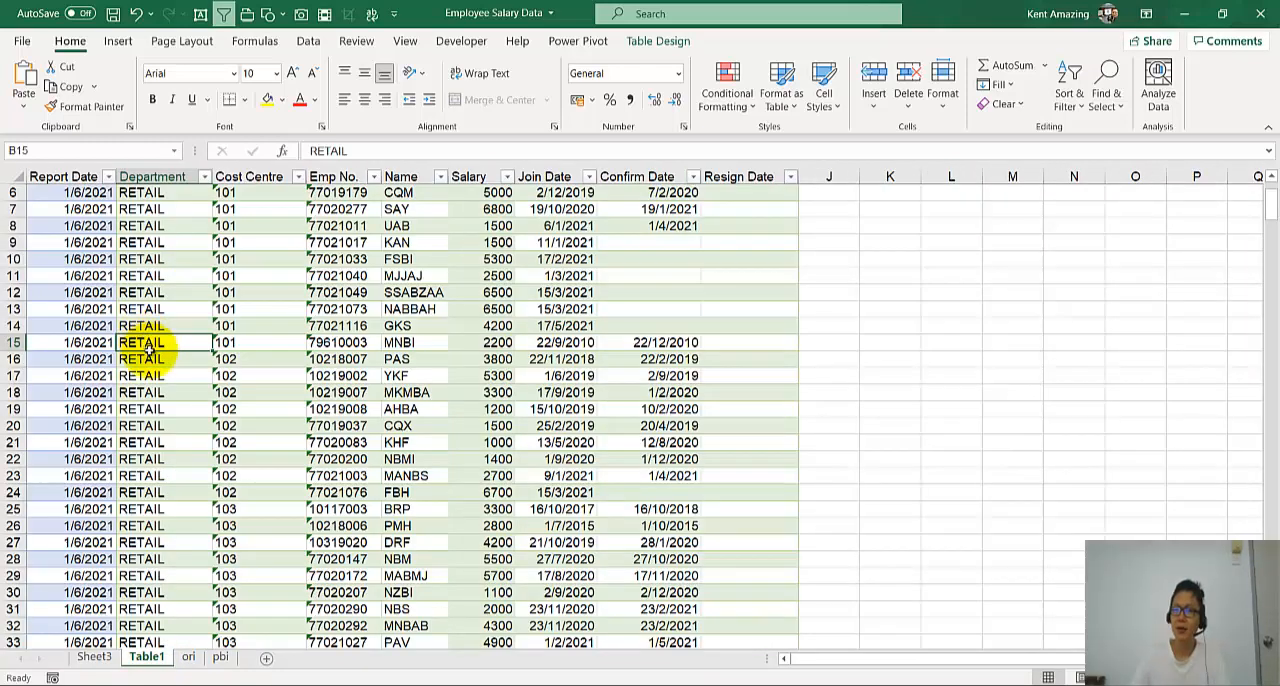
scroll(122, 382, up, 2)
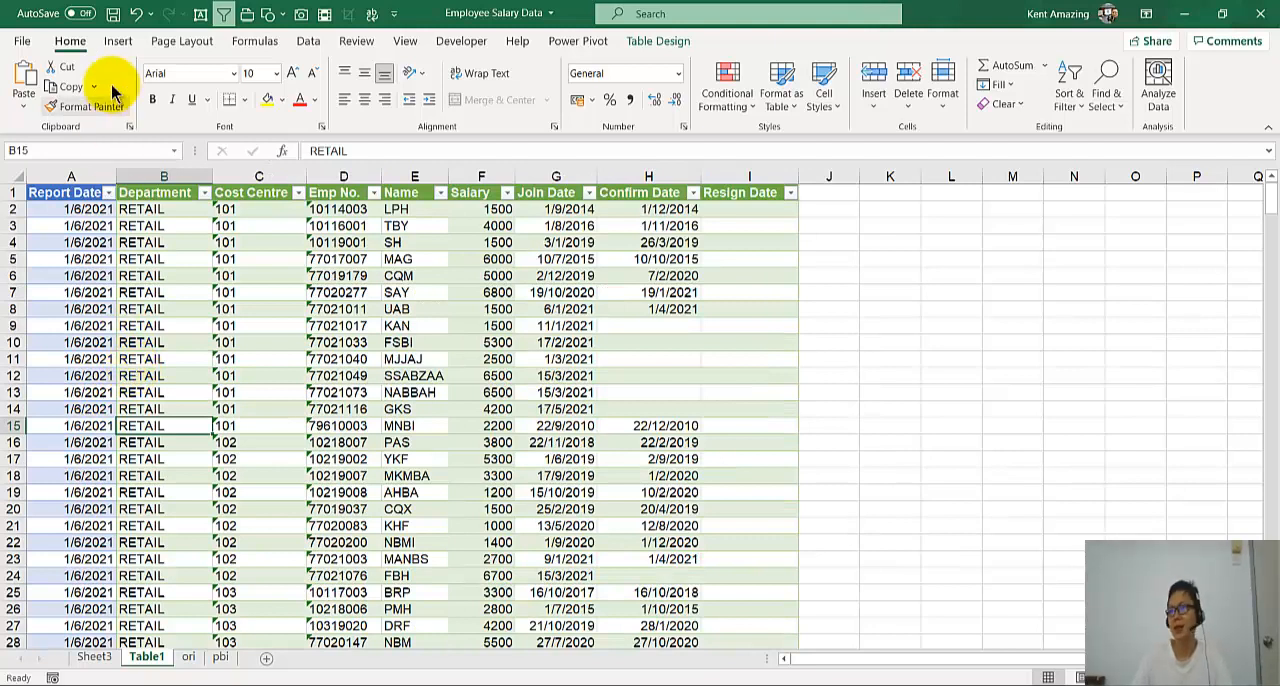
click(108, 192)
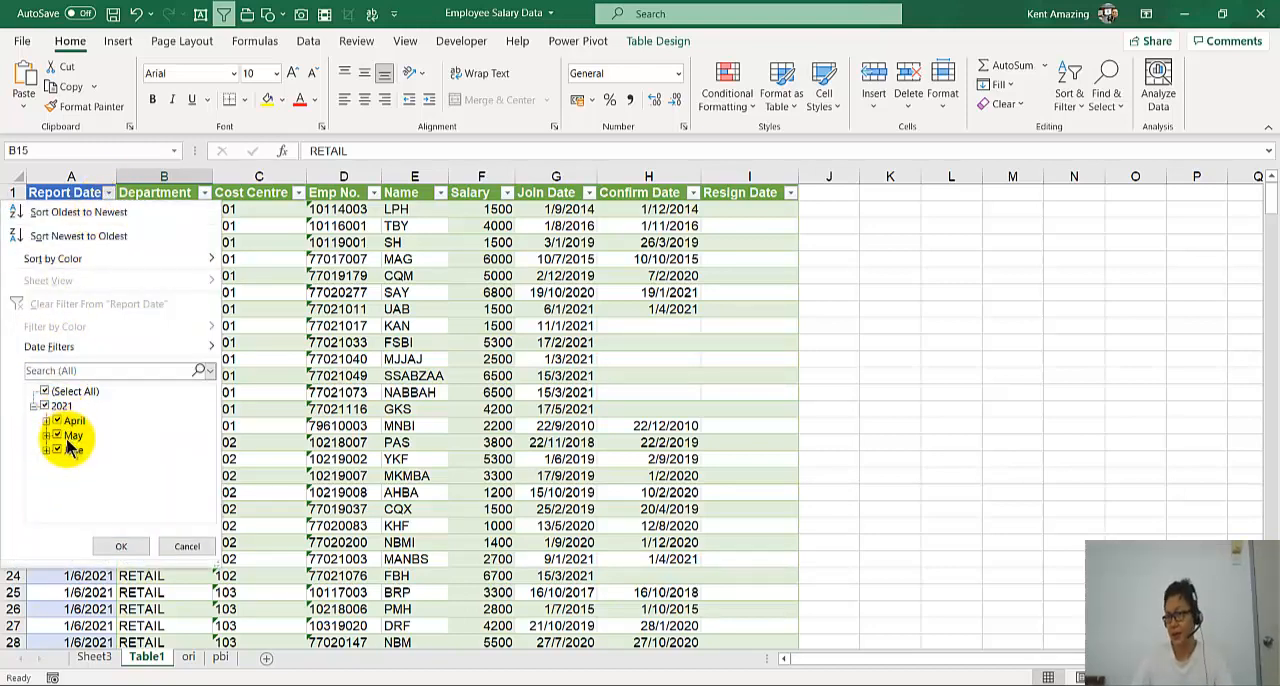
click(121, 546)
click(462, 441)
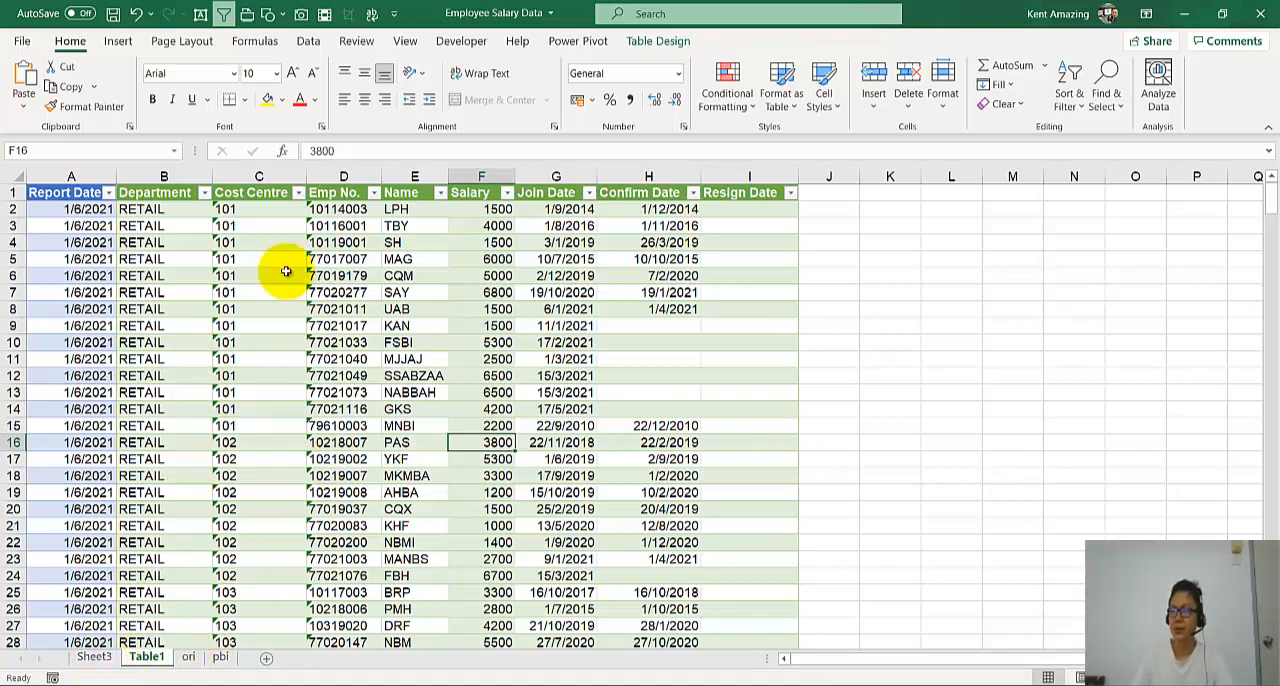
click(94, 657)
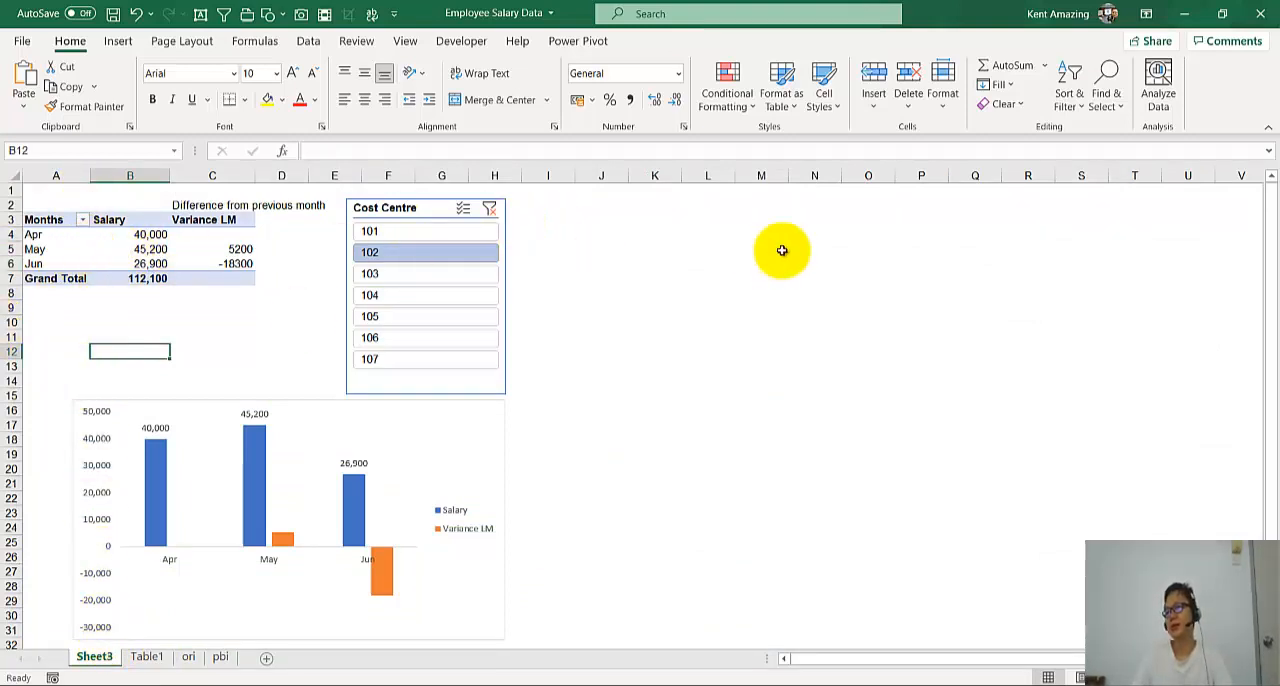
- Create a PivotTable from Table1 on the existing worksheet, placed at cell J3 of Sheet3
click(146, 657)
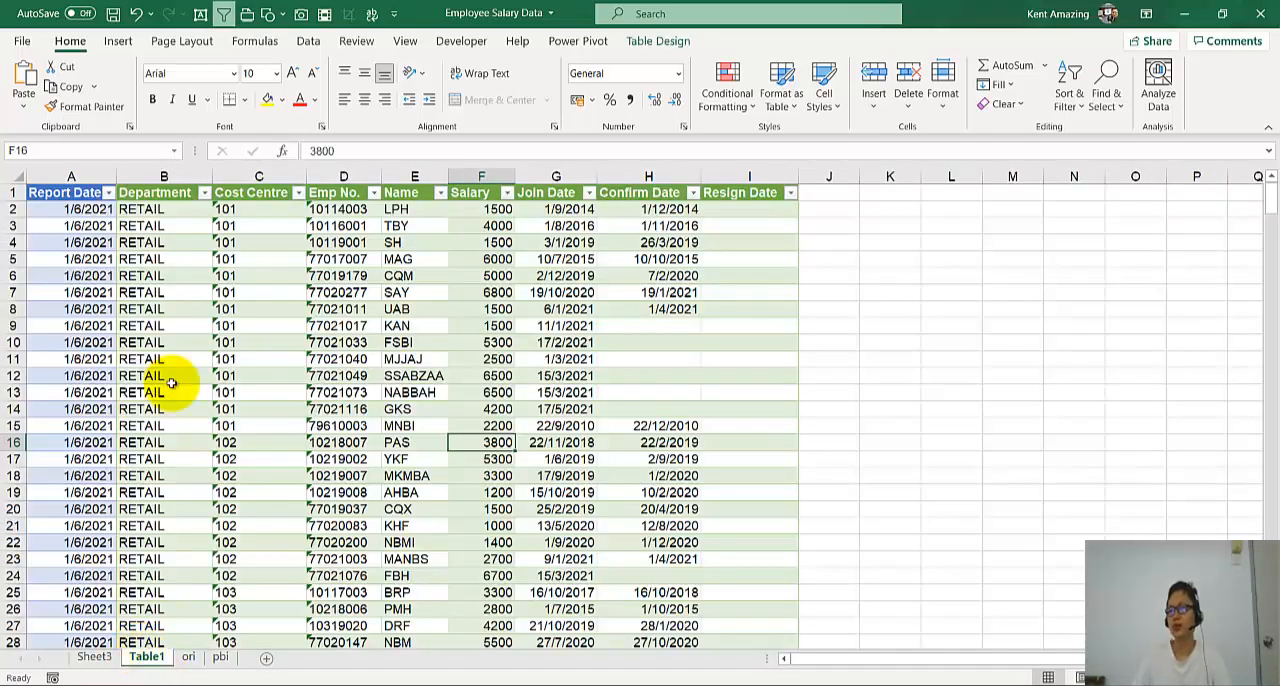
click(191, 325)
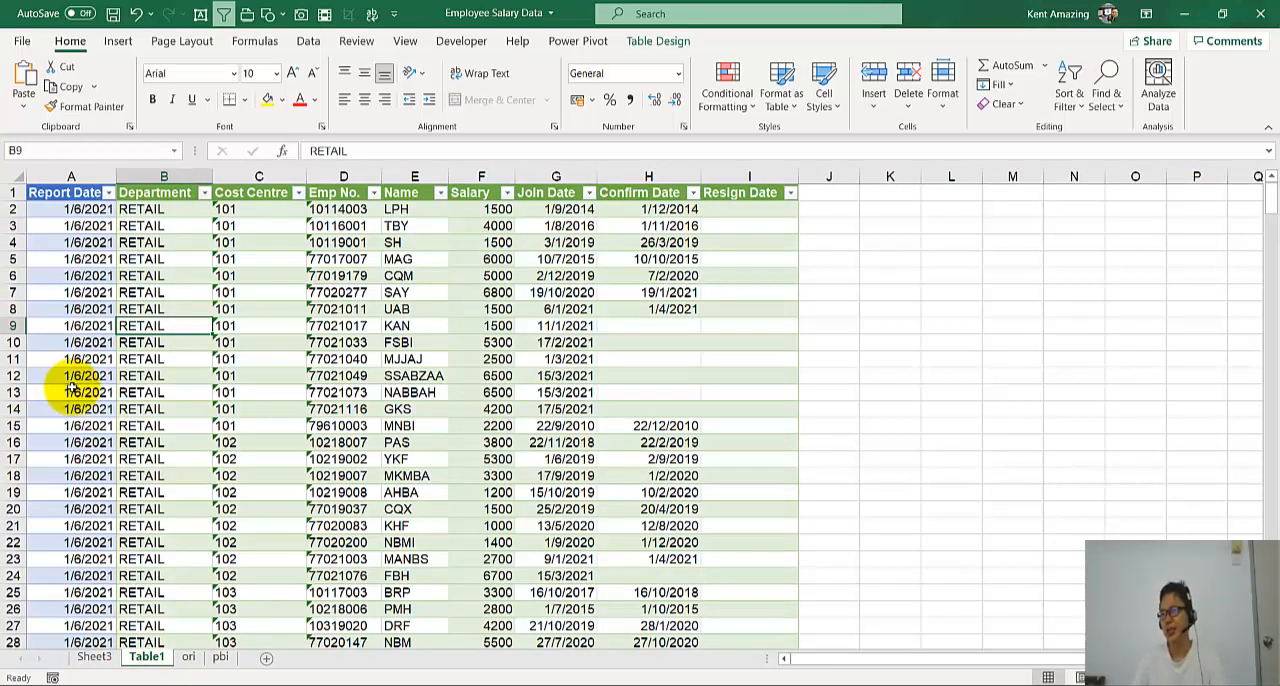
key(ctrl+t)
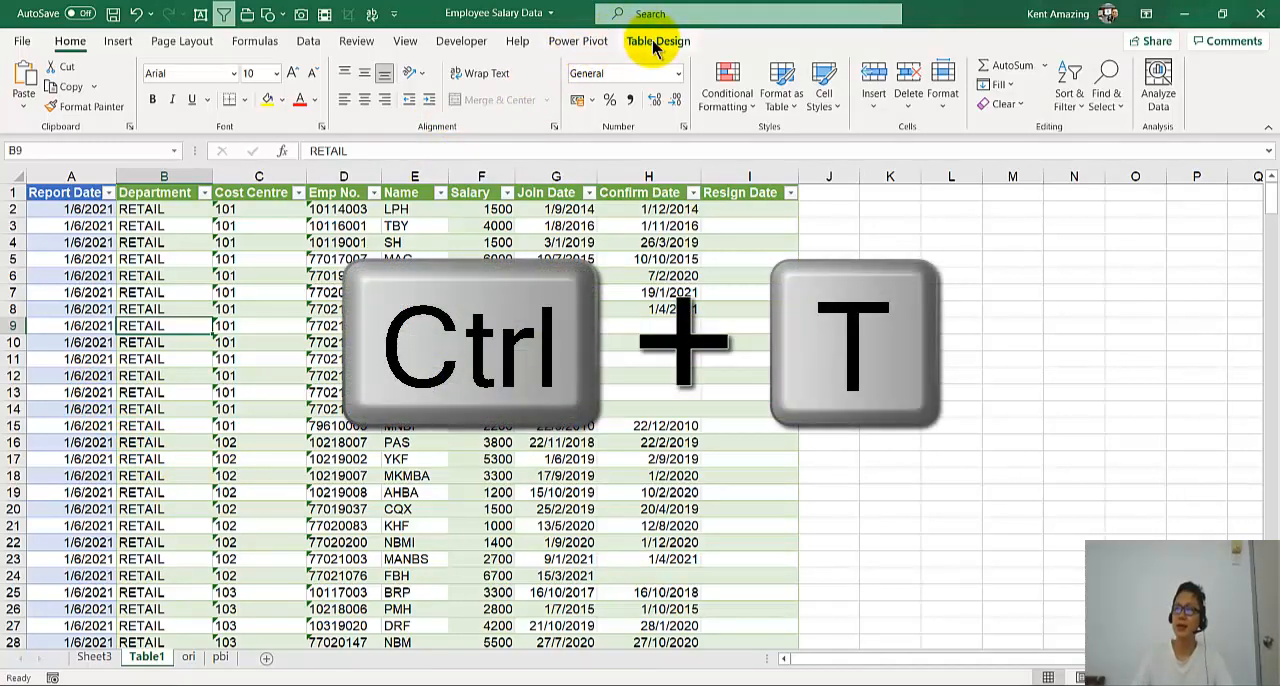
click(655, 43)
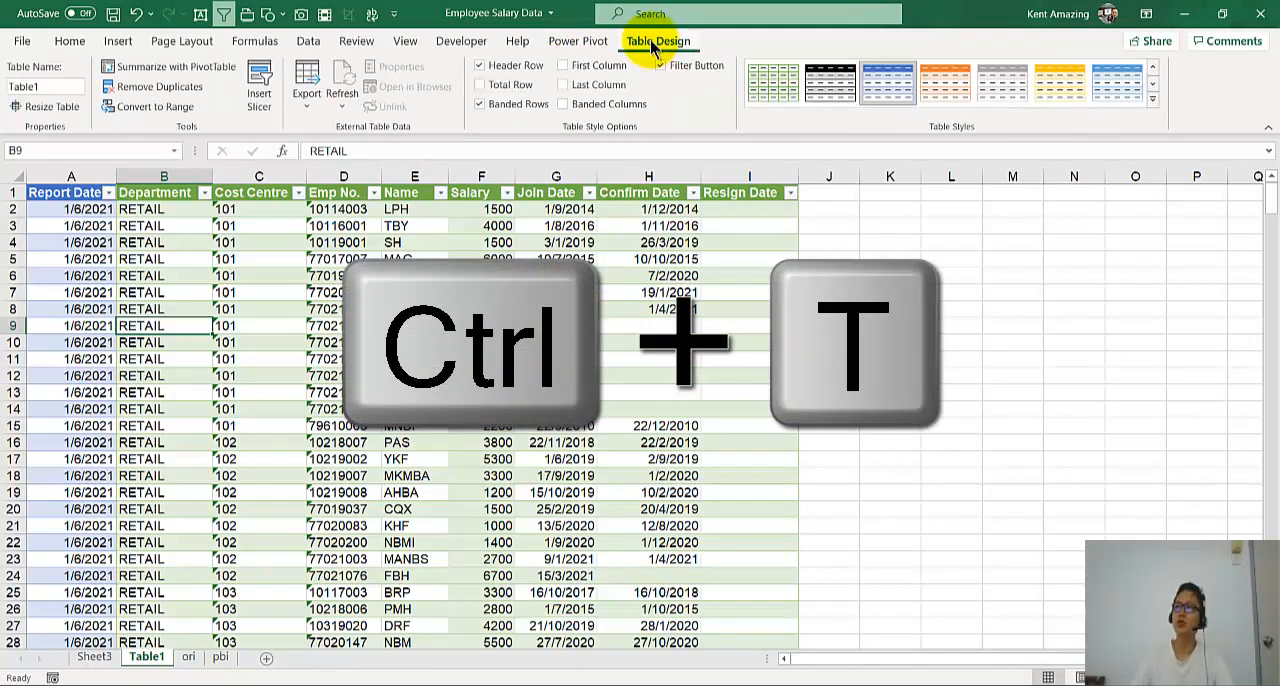
click(147, 74)
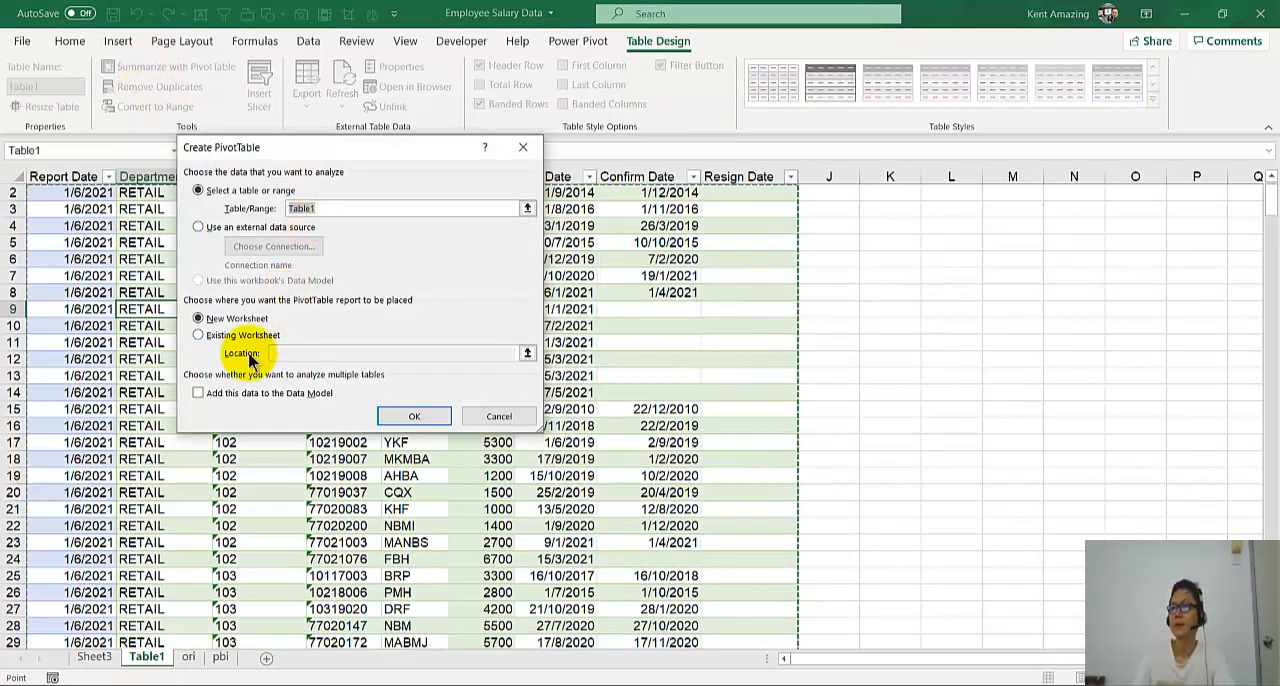
click(213, 340)
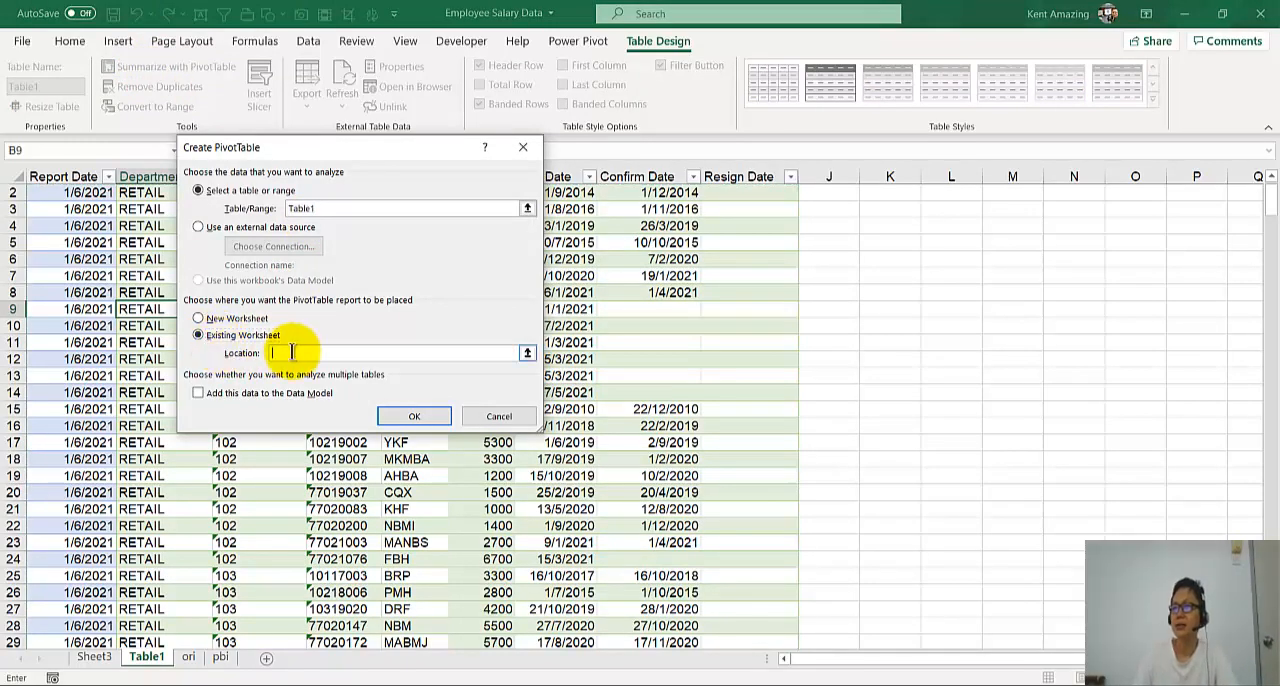
click(94, 657)
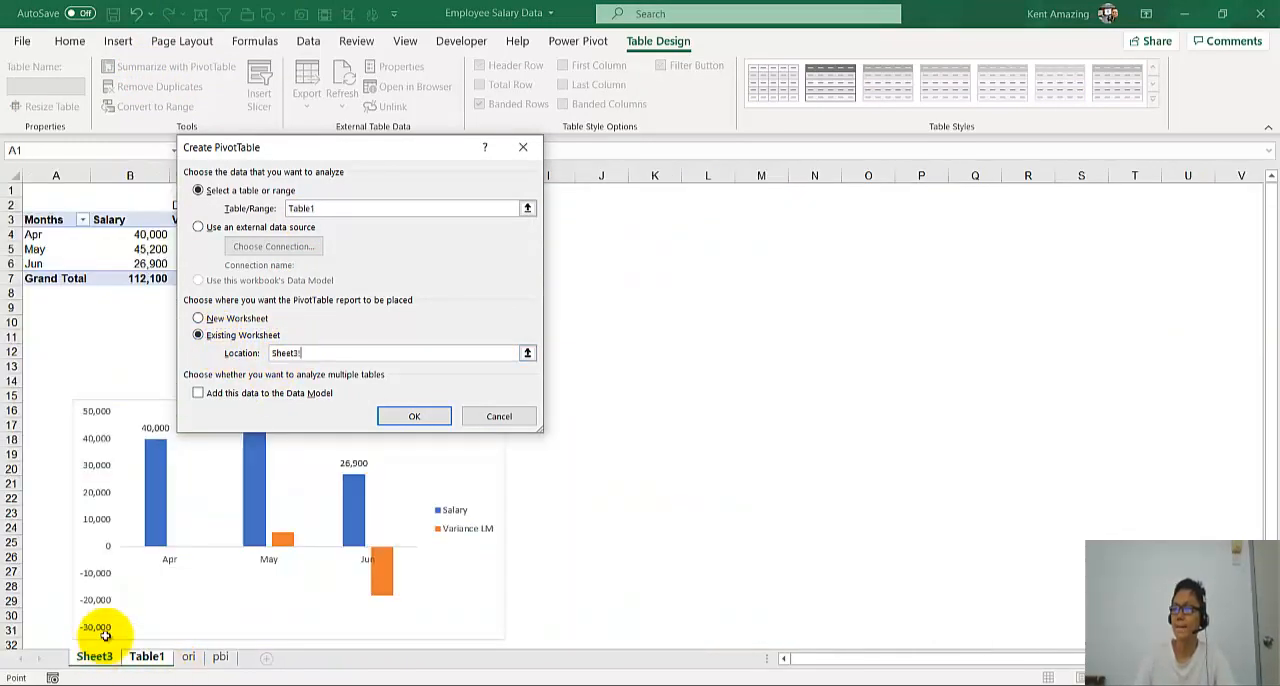
click(607, 208)
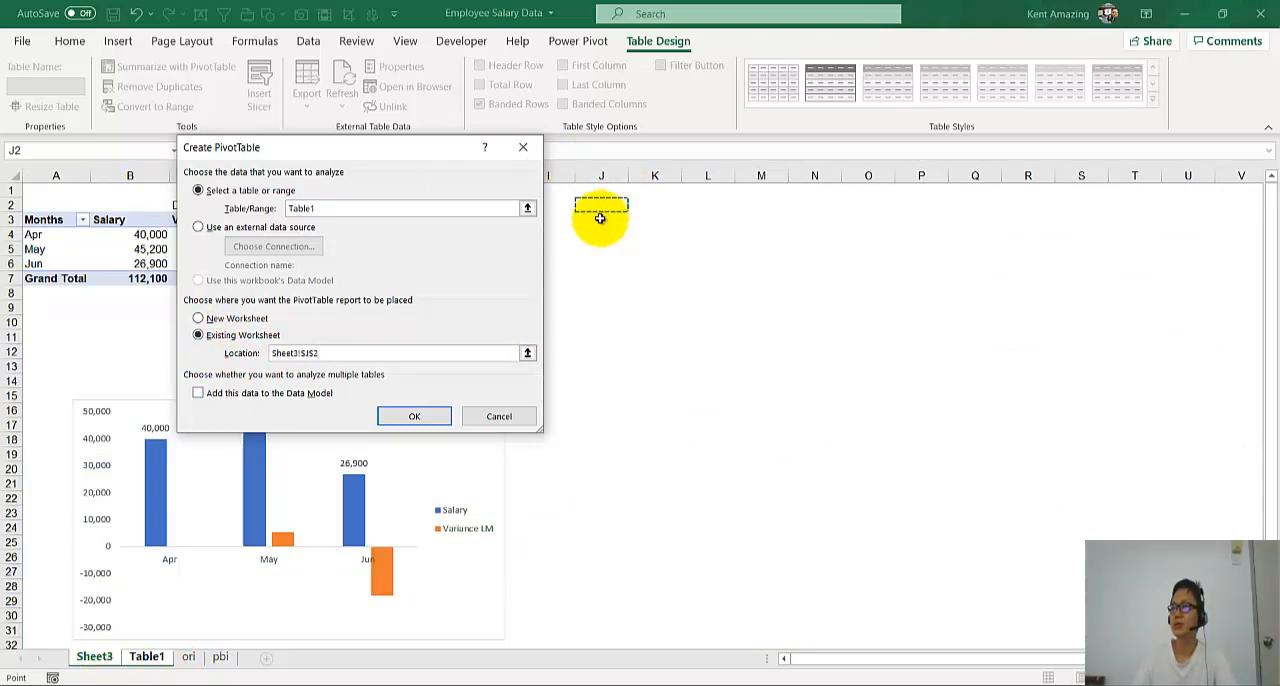
click(414, 416)
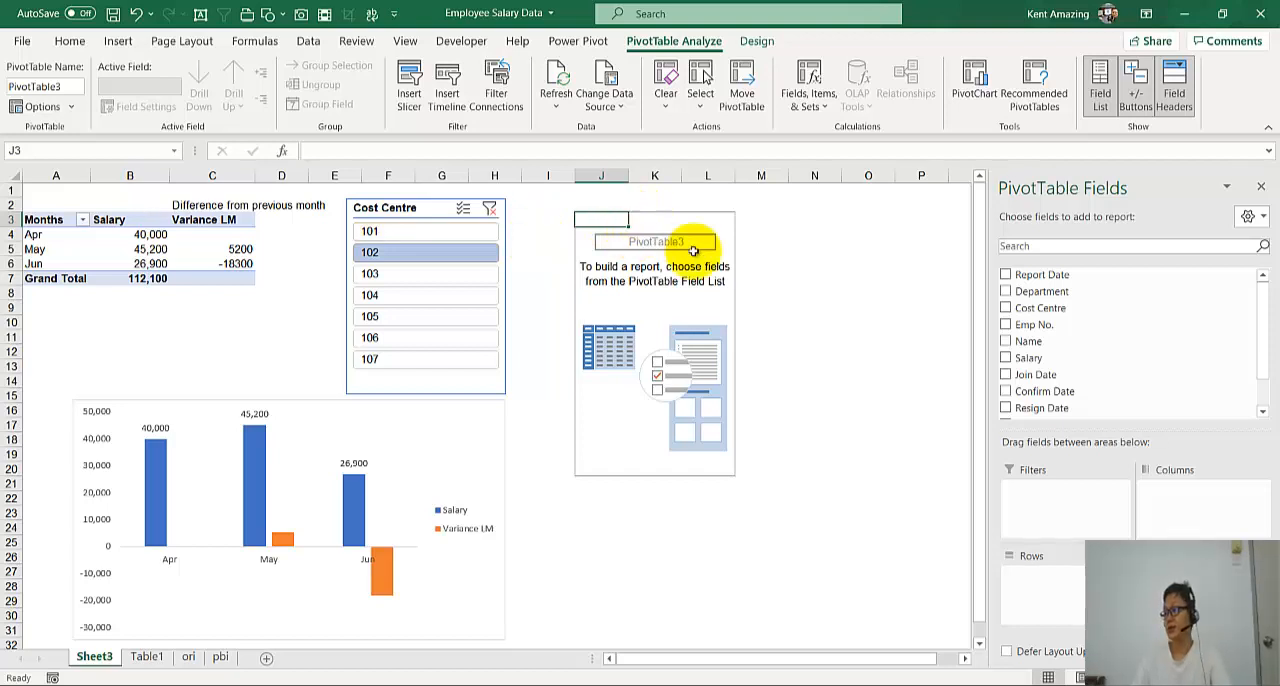
- Add Salary to the PivotTable's values and format it as Number with 0 decimal places and a thousands separator
click(1006, 358)
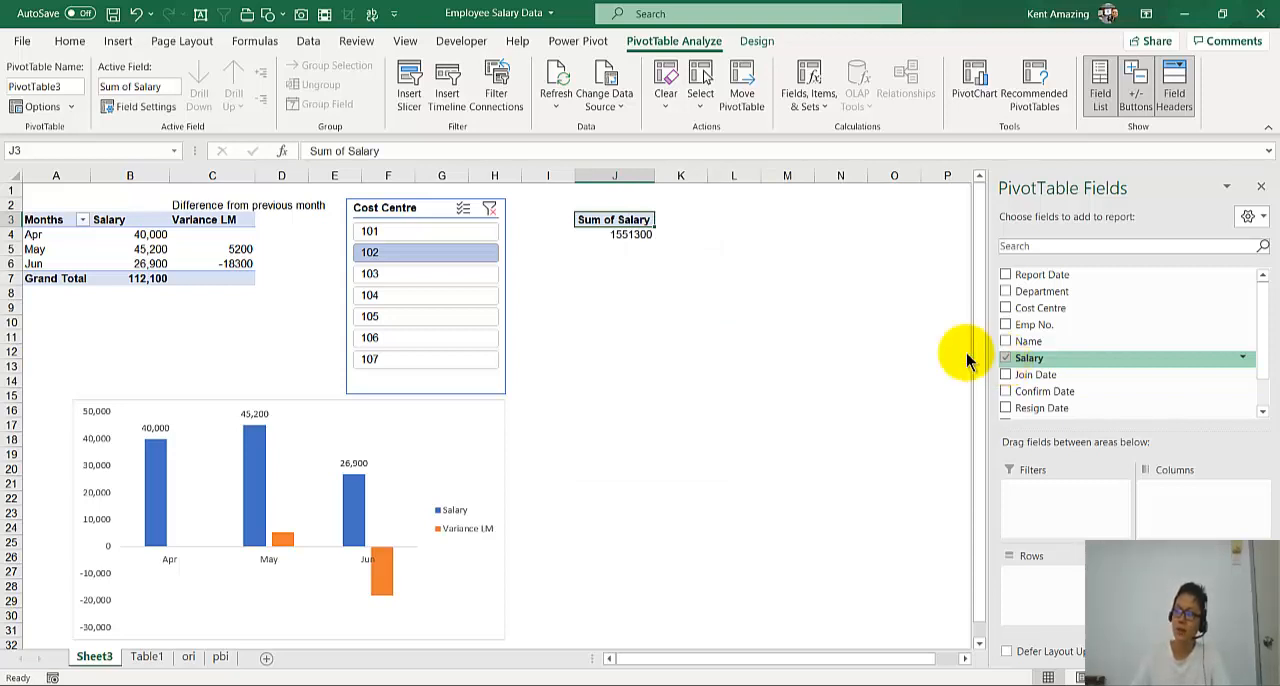
click(599, 234)
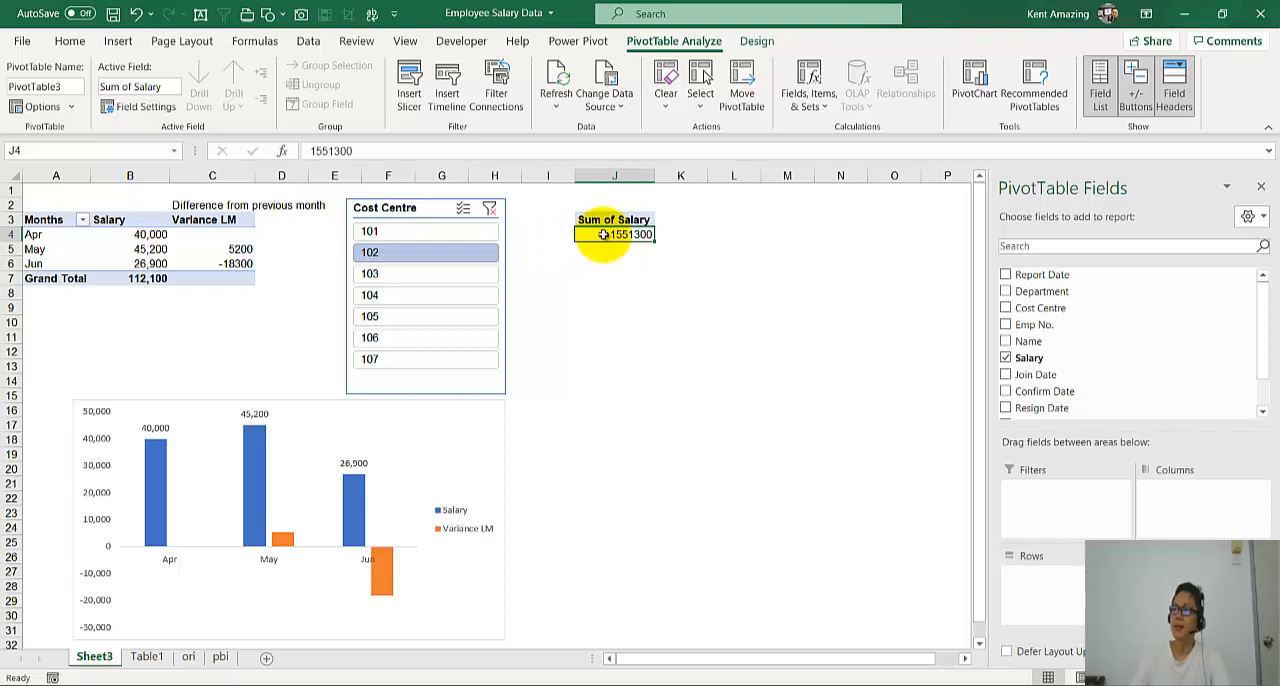
right_click(603, 234)
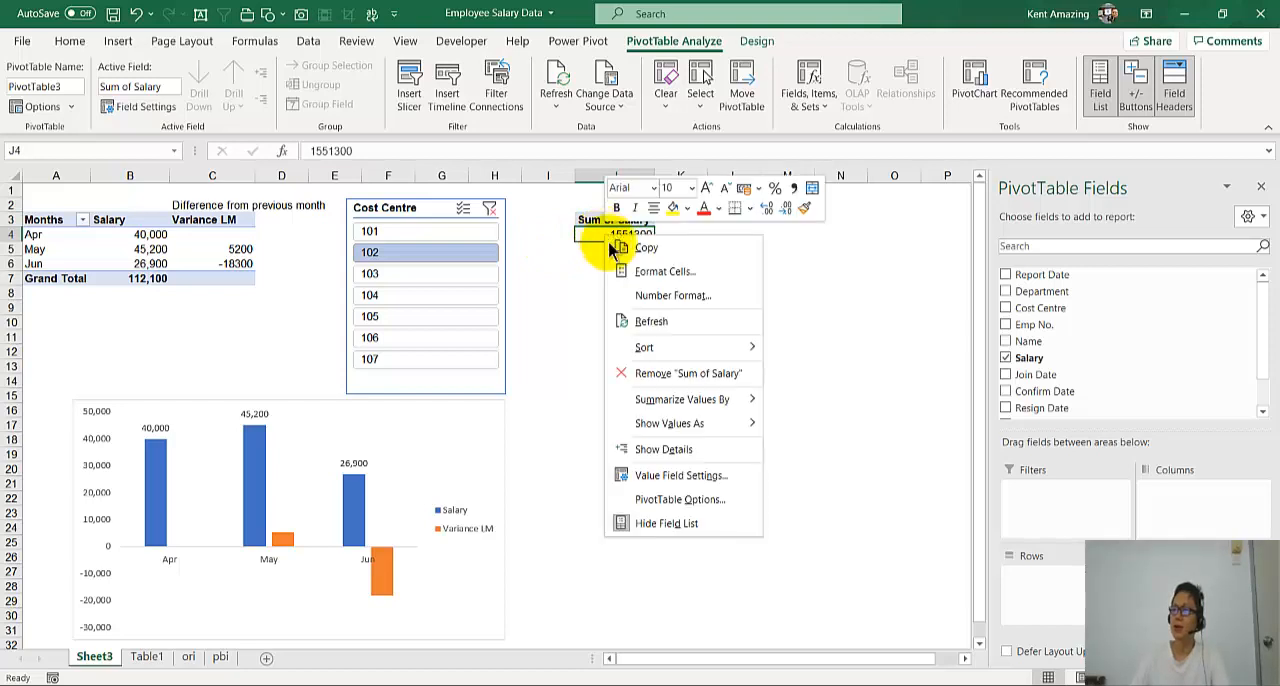
click(645, 295)
click(456, 161)
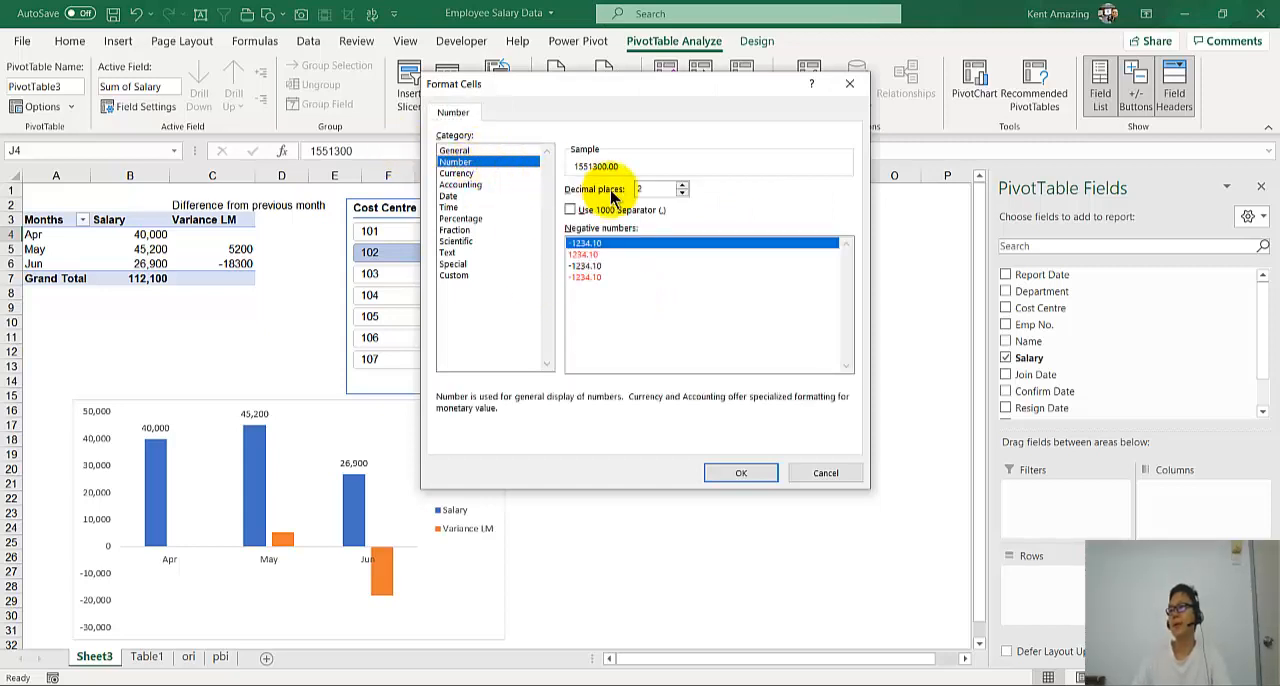
click(581, 208)
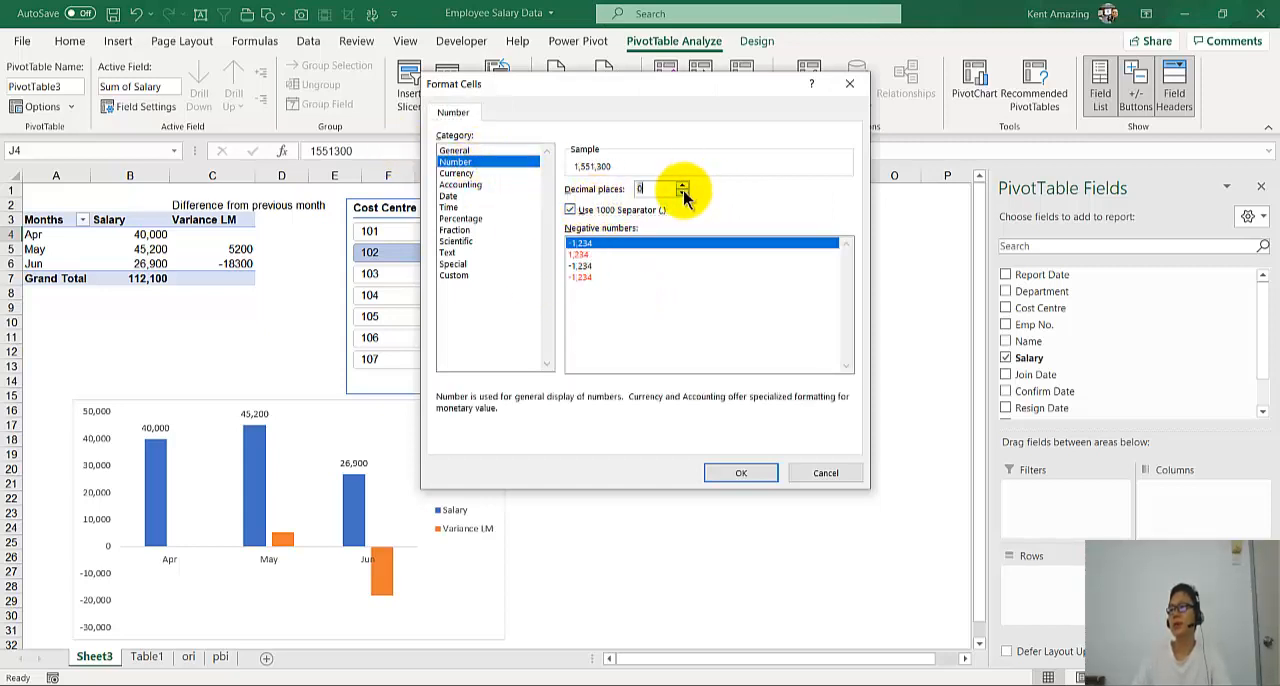
click(739, 472)
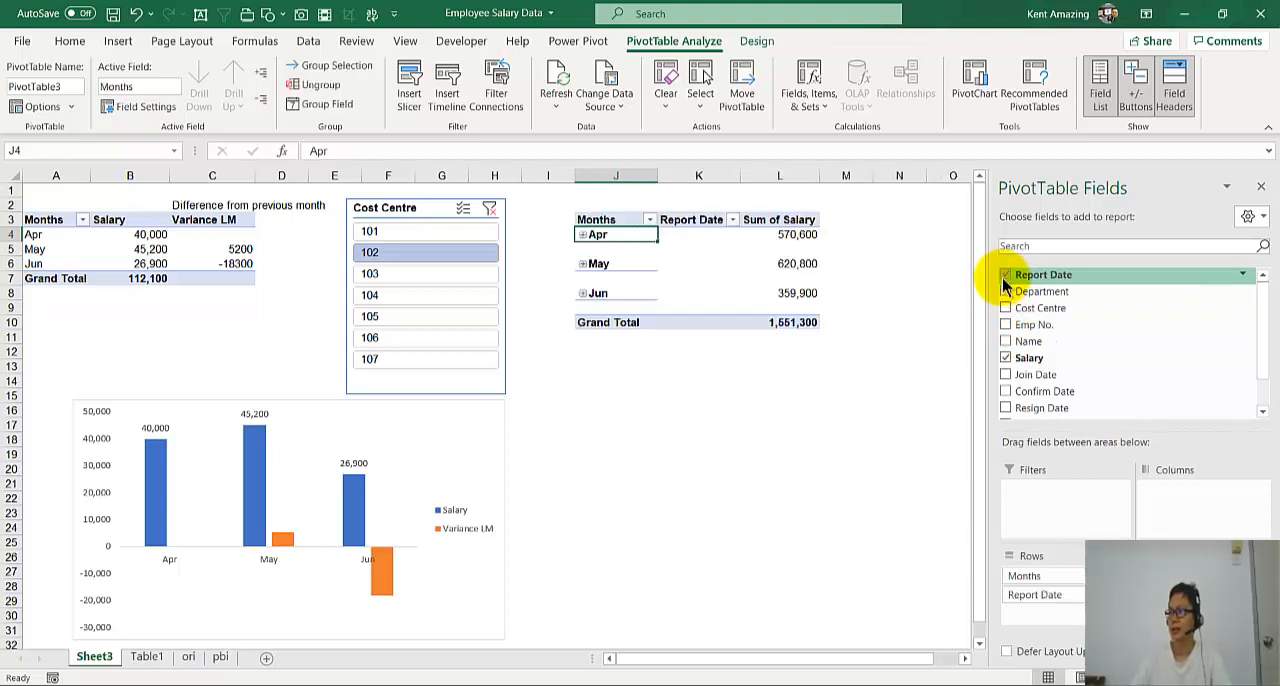
- Remove Report Date from the new PivotTable's rows, keeping only Months
scroll(1023, 290, down, 2)
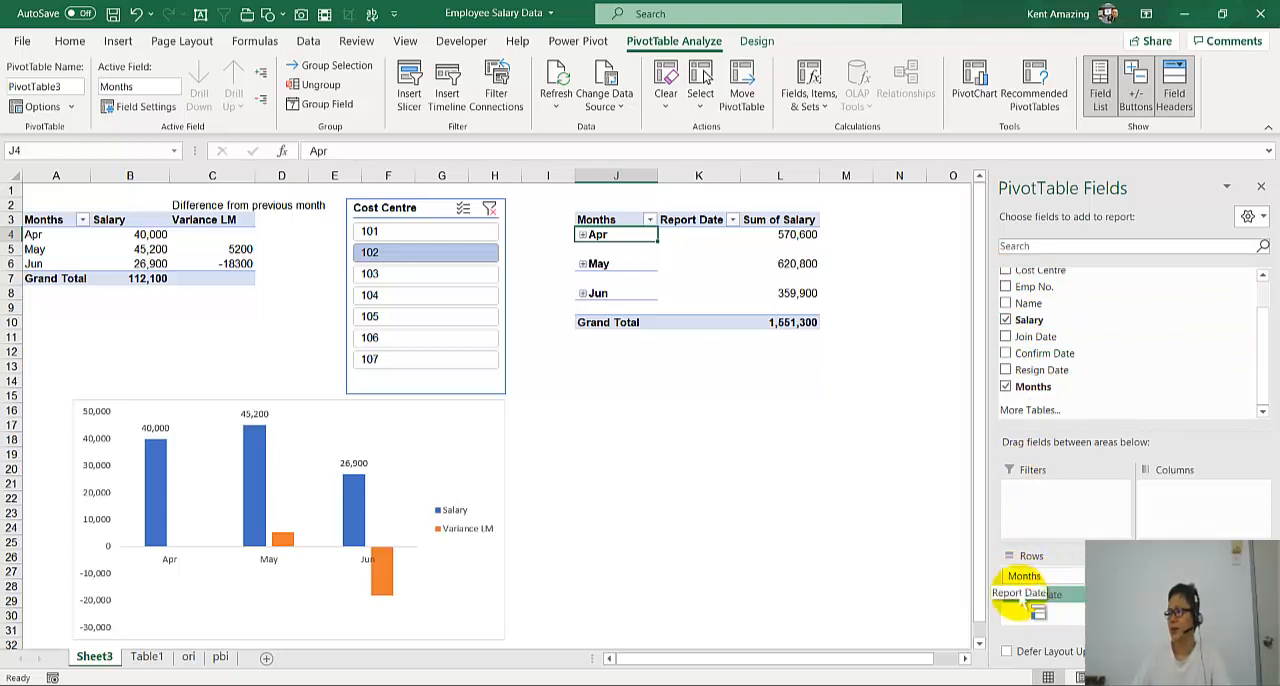
drag(1020, 594, 851, 557)
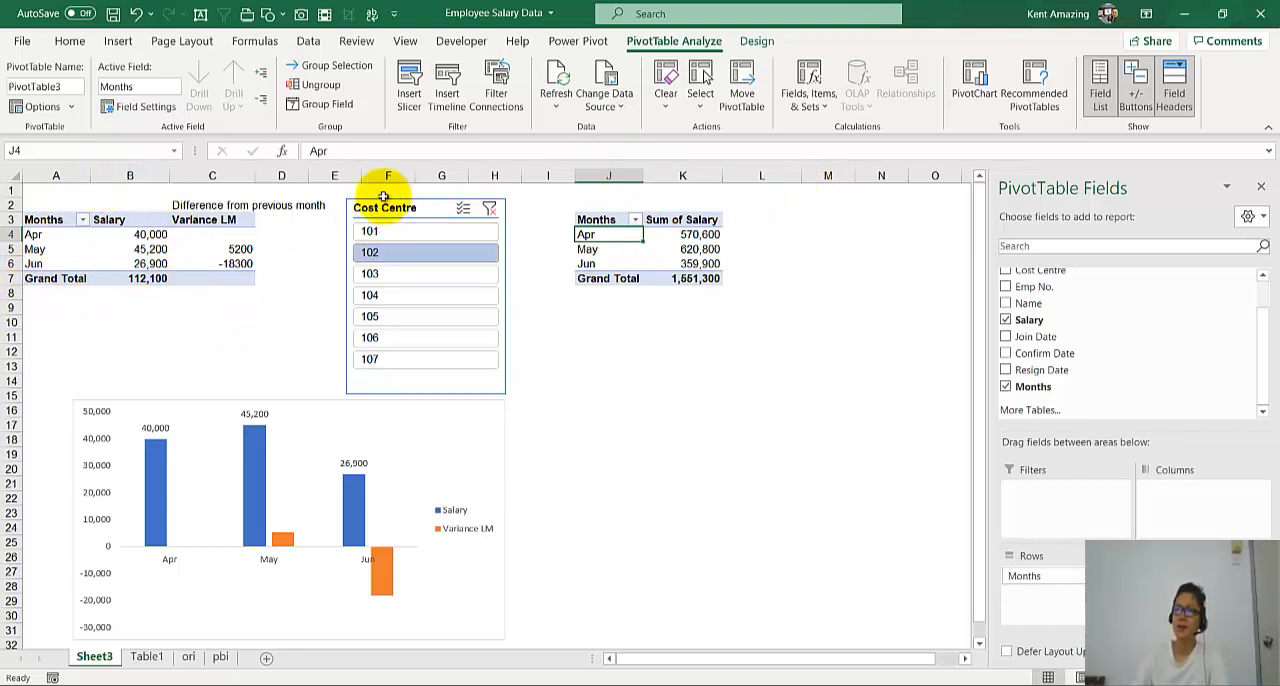
- Filter the existing report in column A to cost centre 101 and return it to 102
click(380, 235)
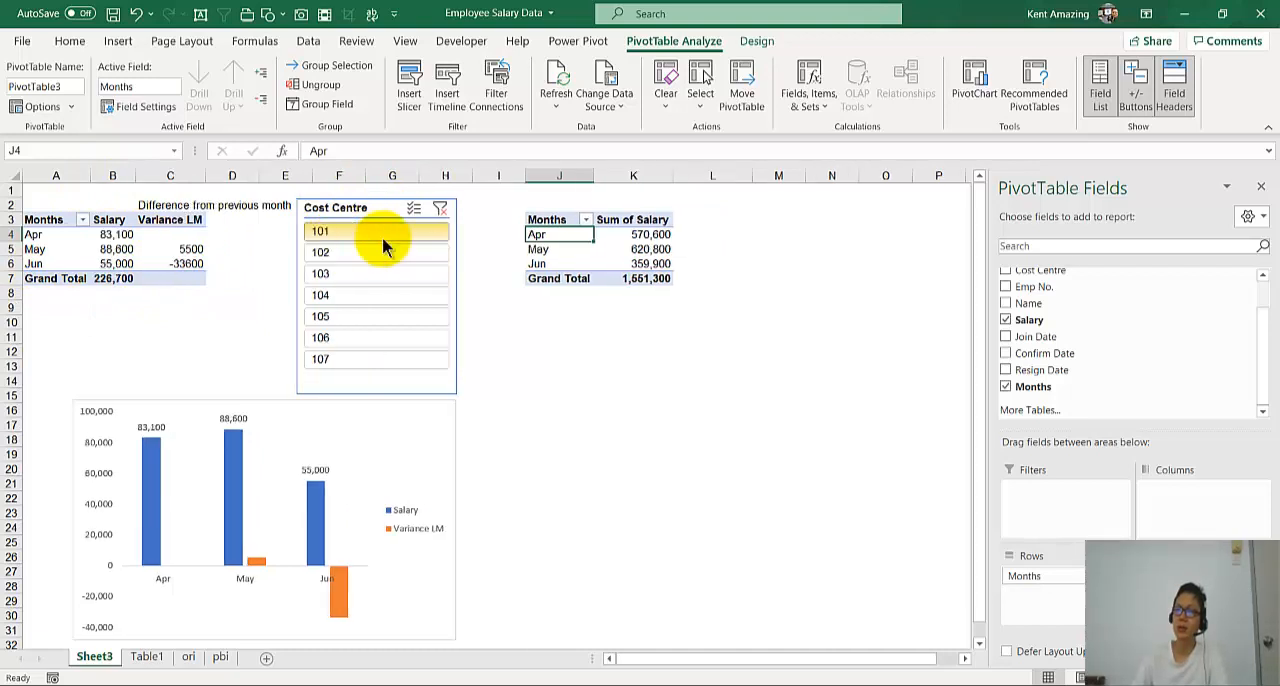
click(385, 252)
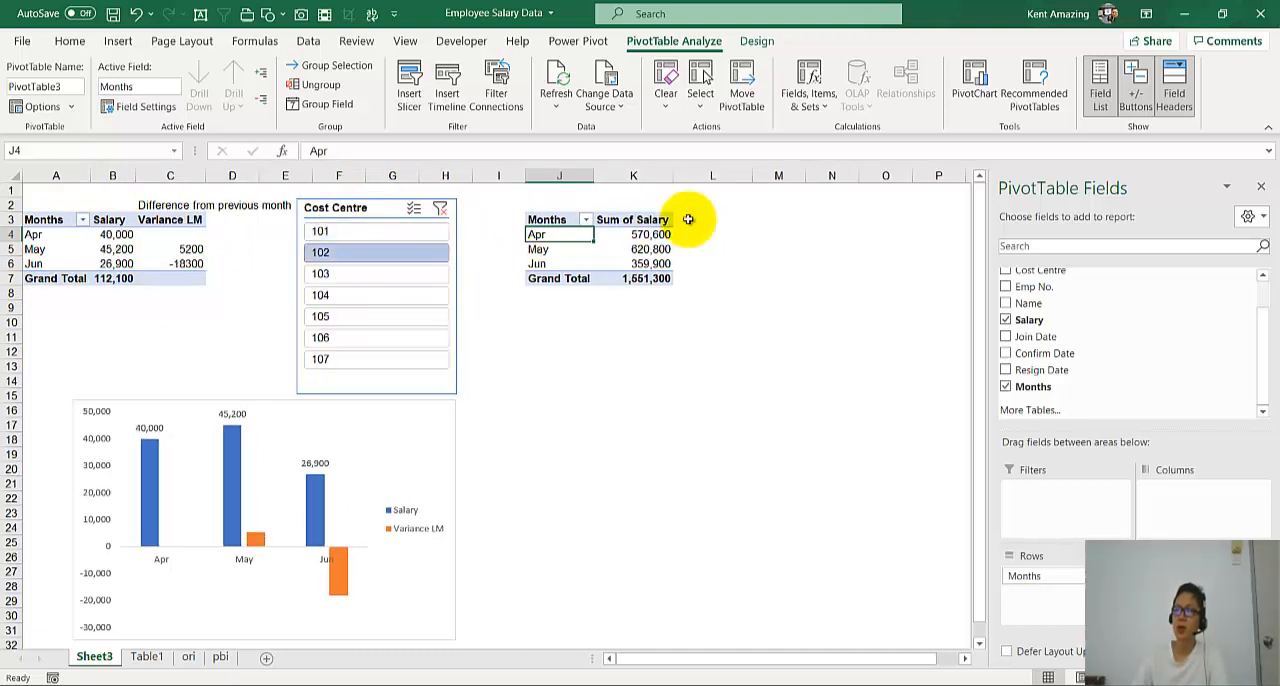
- Insert a Cost Centre slicer for the new PivotTable, place it beside the report around column N, and filter it to 102
click(612, 249)
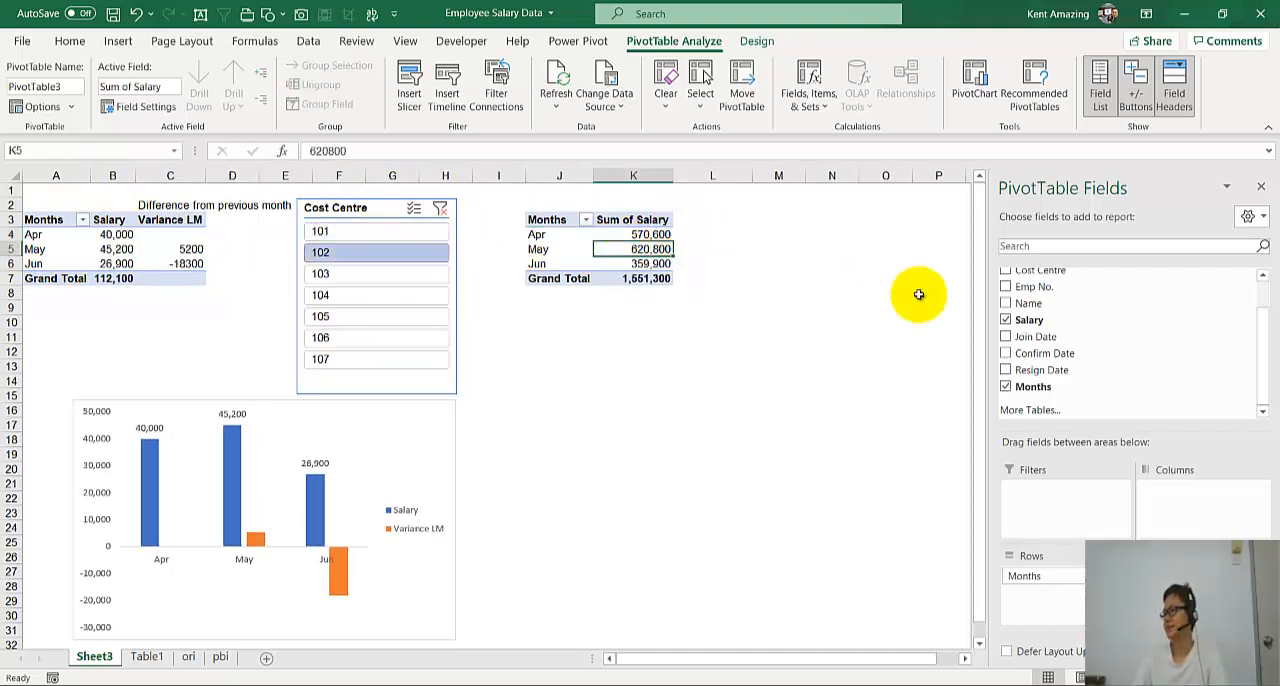
scroll(1022, 300, up, 2)
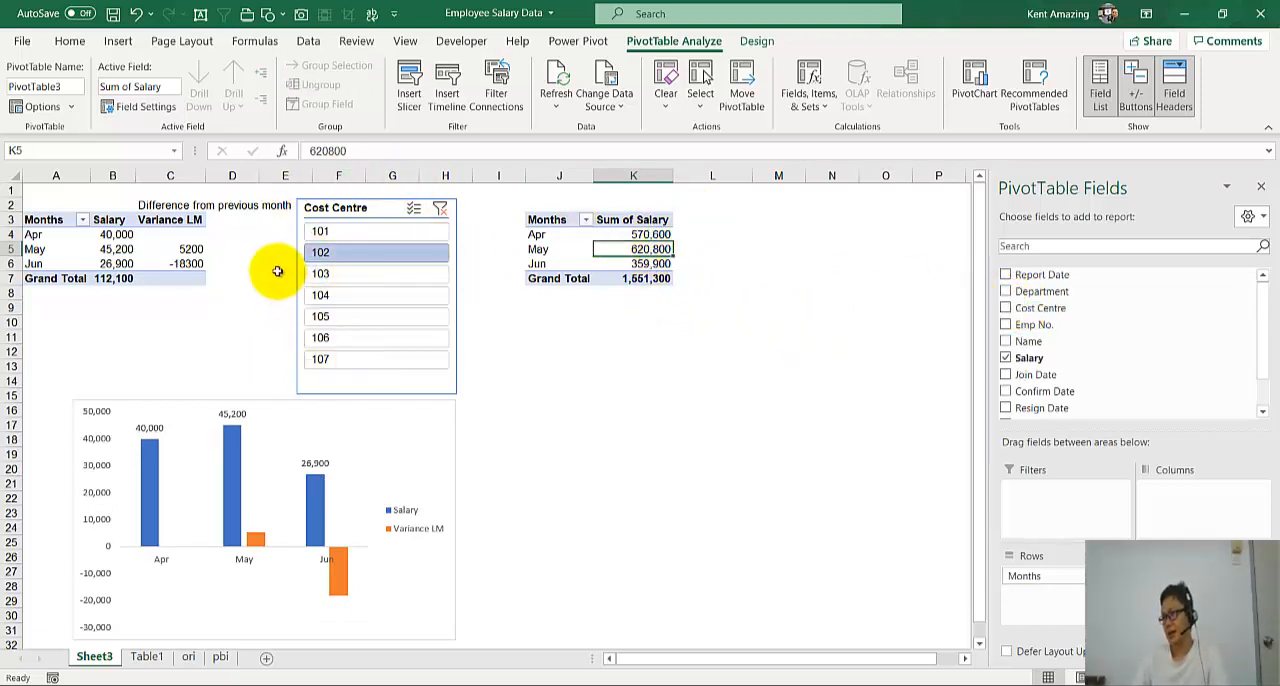
click(411, 72)
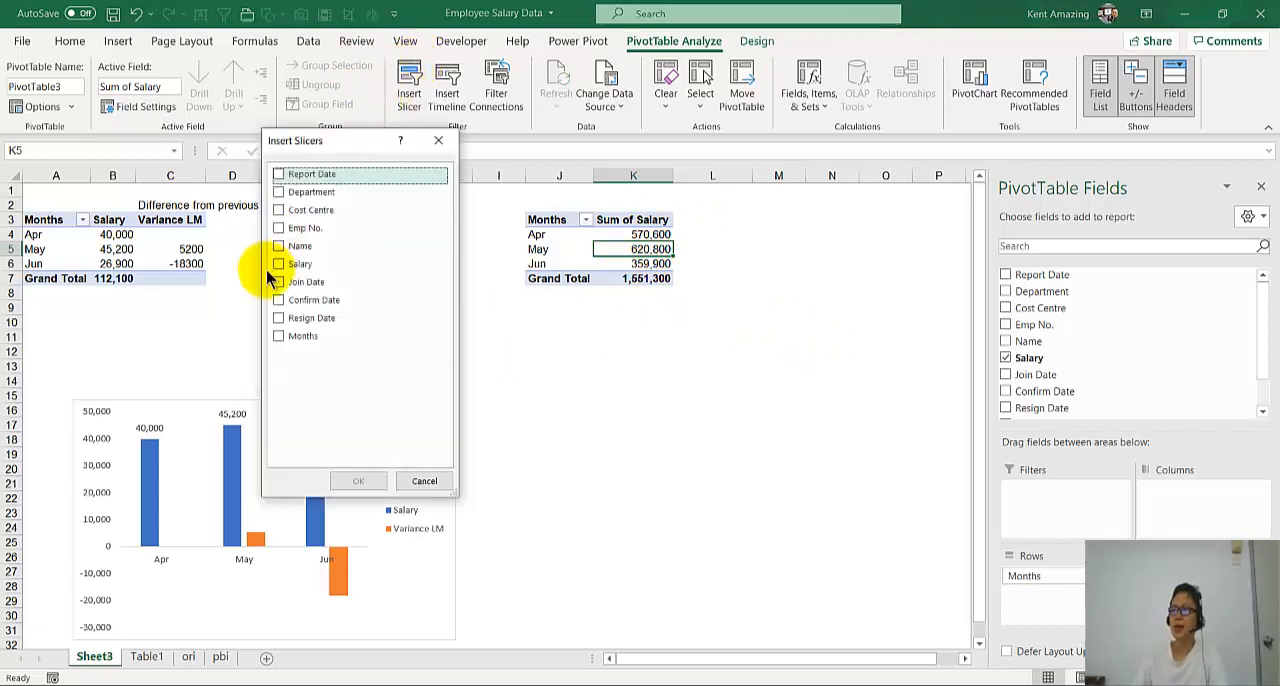
click(279, 210)
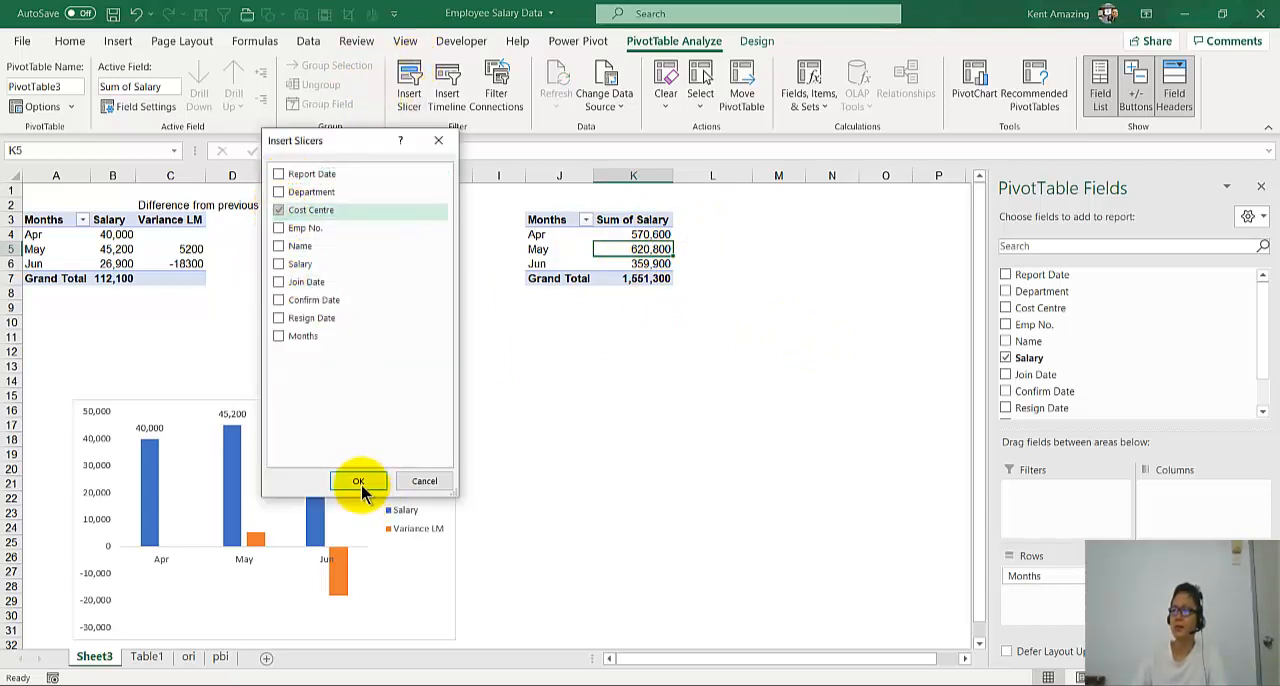
click(360, 483)
drag(490, 313, 800, 194)
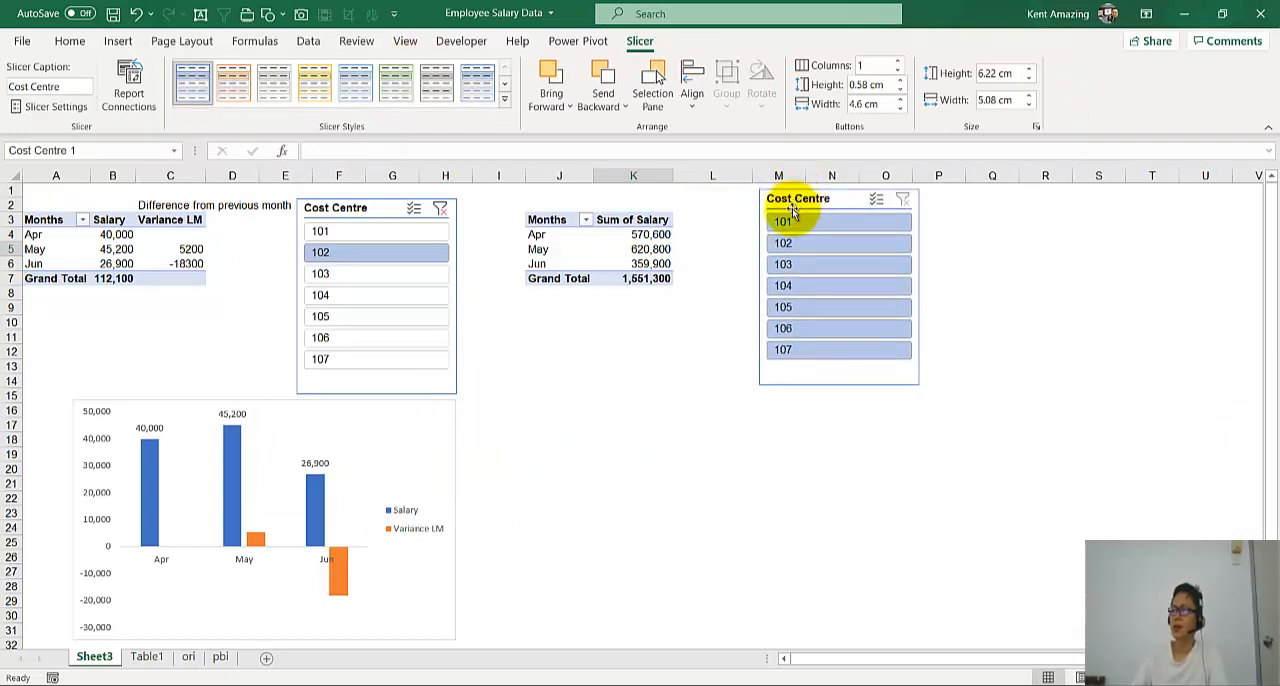
click(808, 243)
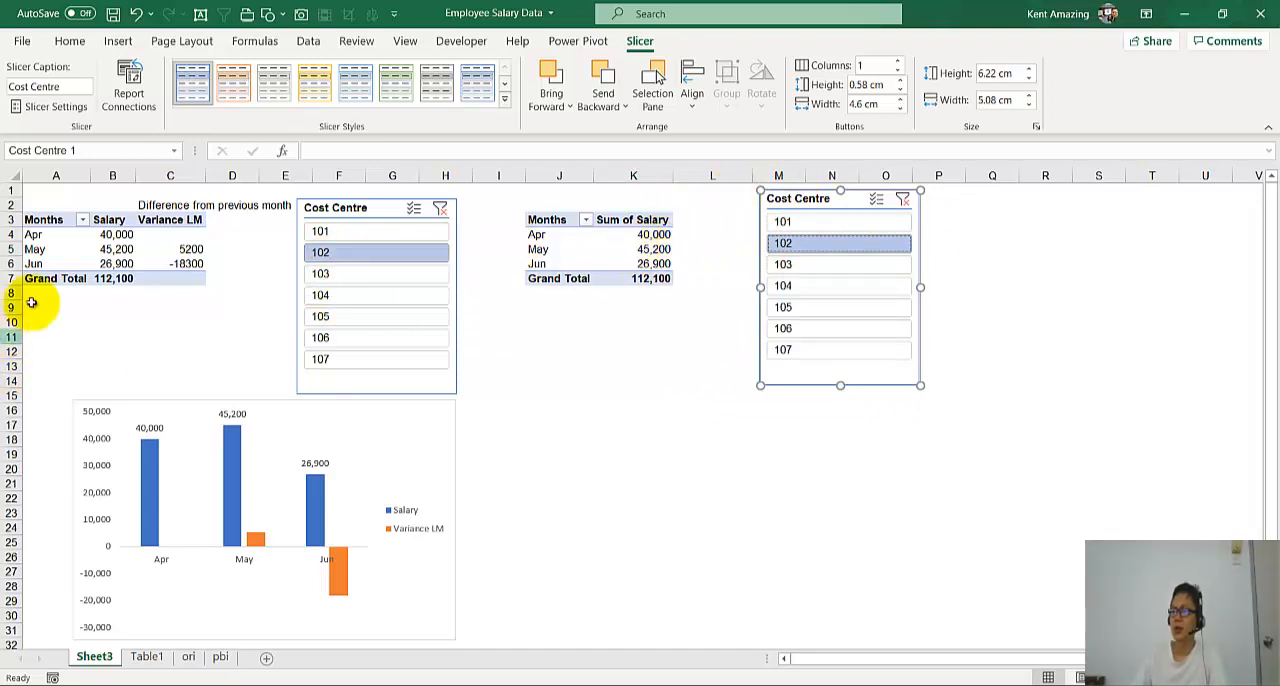
mouse_move(826, 200)
mouse_down()
mouse_move(914, 177)
mouse_move(846, 209)
mouse_up()
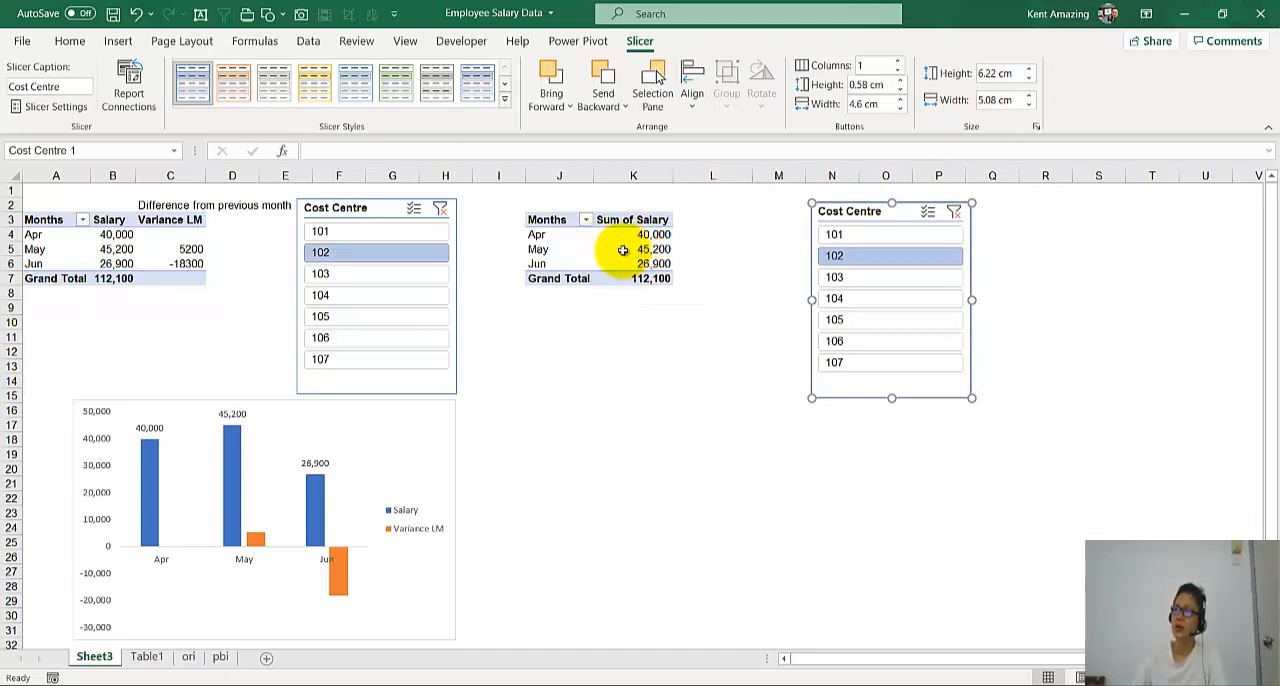
- Add Salary to the new PivotTable's values a second time
click(644, 234)
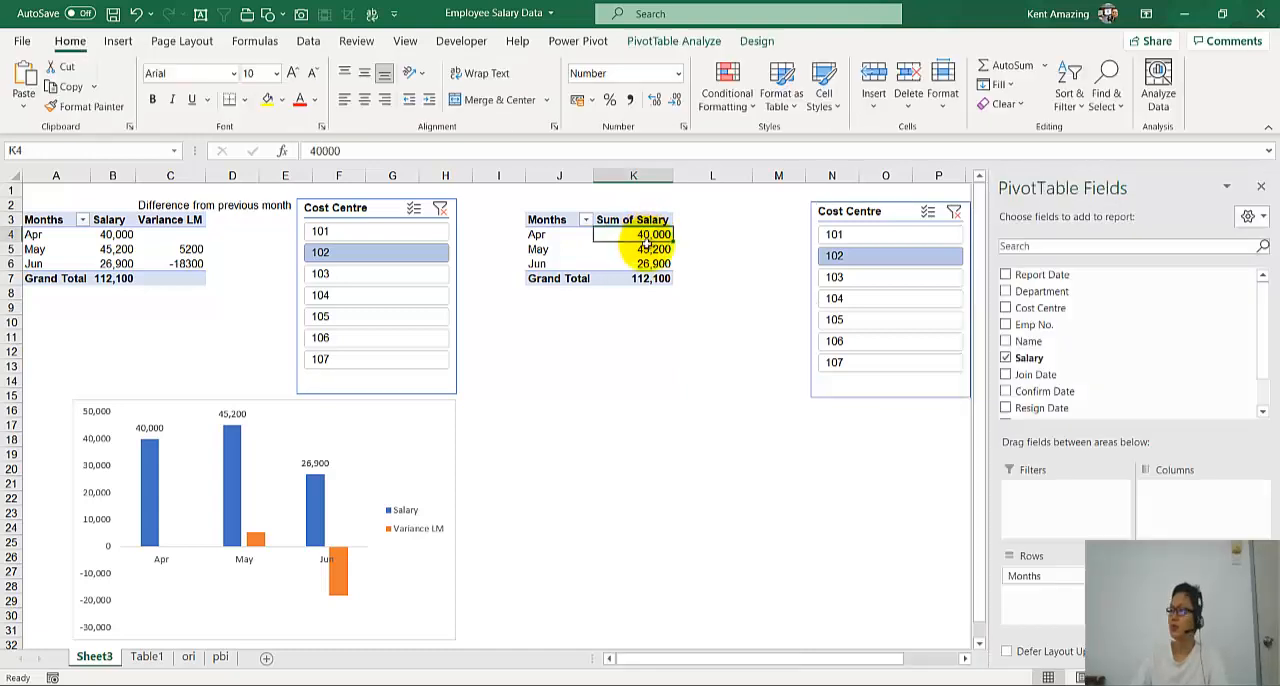
drag(1068, 362, 1190, 600)
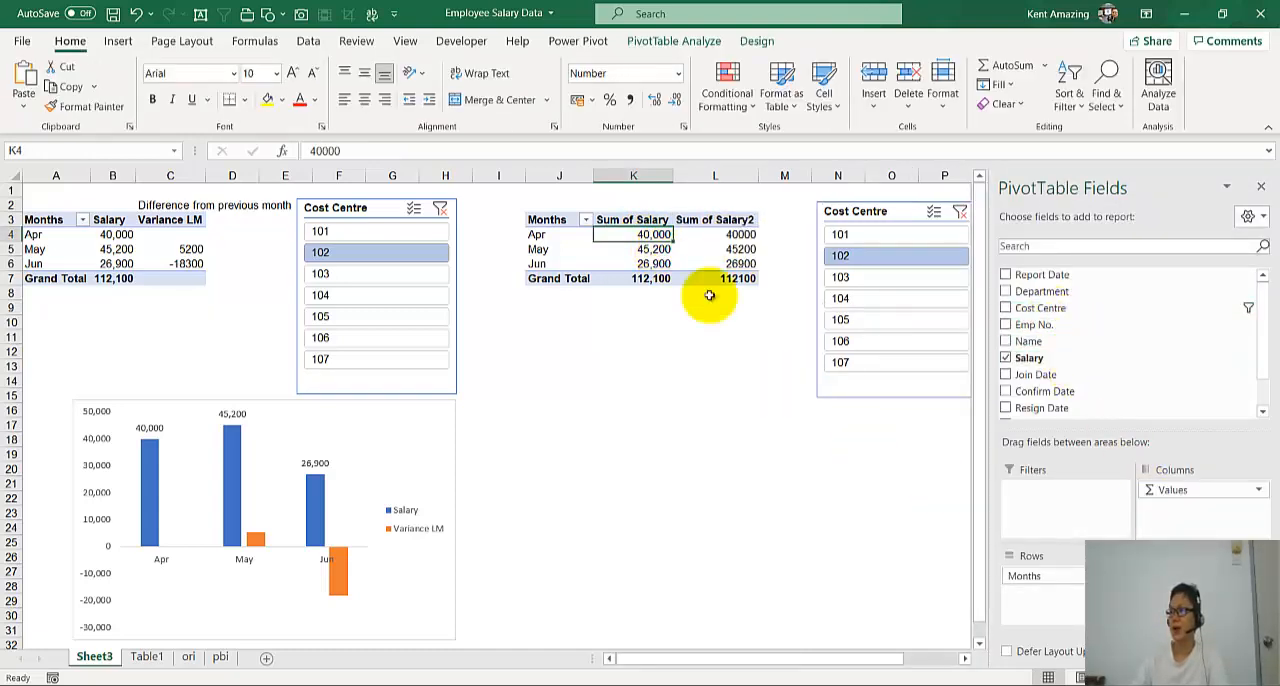
- Show the second Salary column of the new PivotTable as Difference From, with base field Months and base item (previous)
right_click(737, 249)
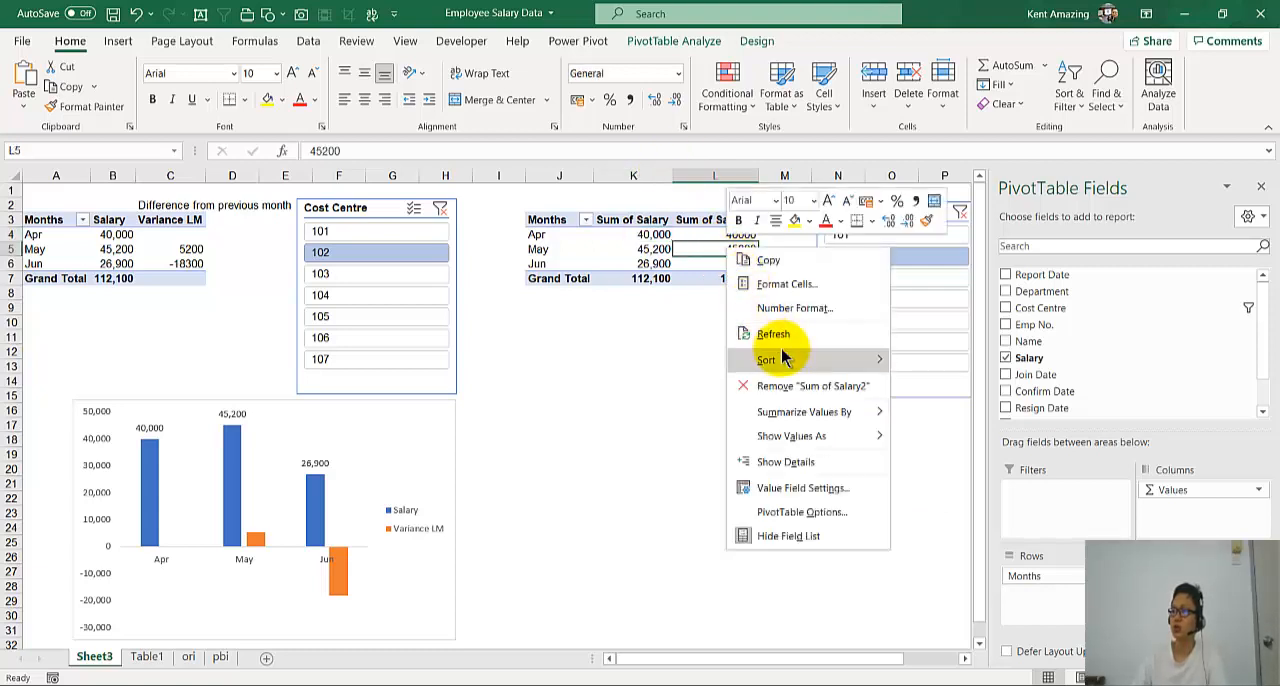
mouse_move(806, 440)
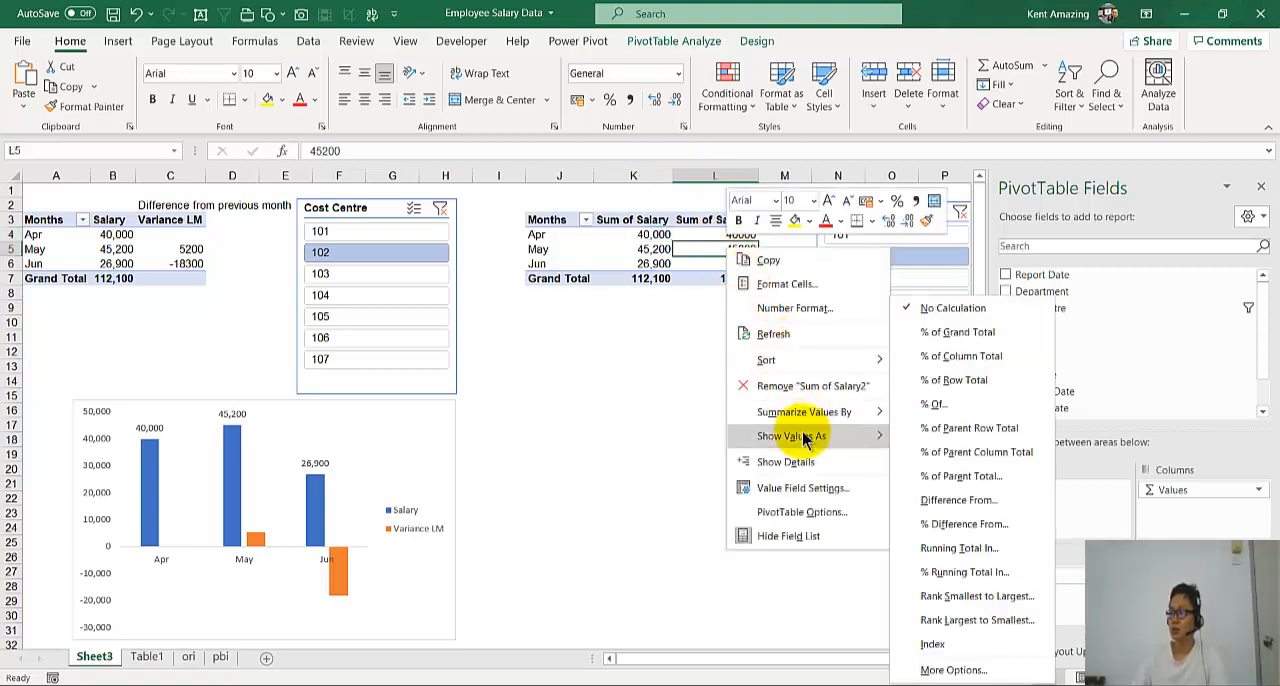
click(939, 506)
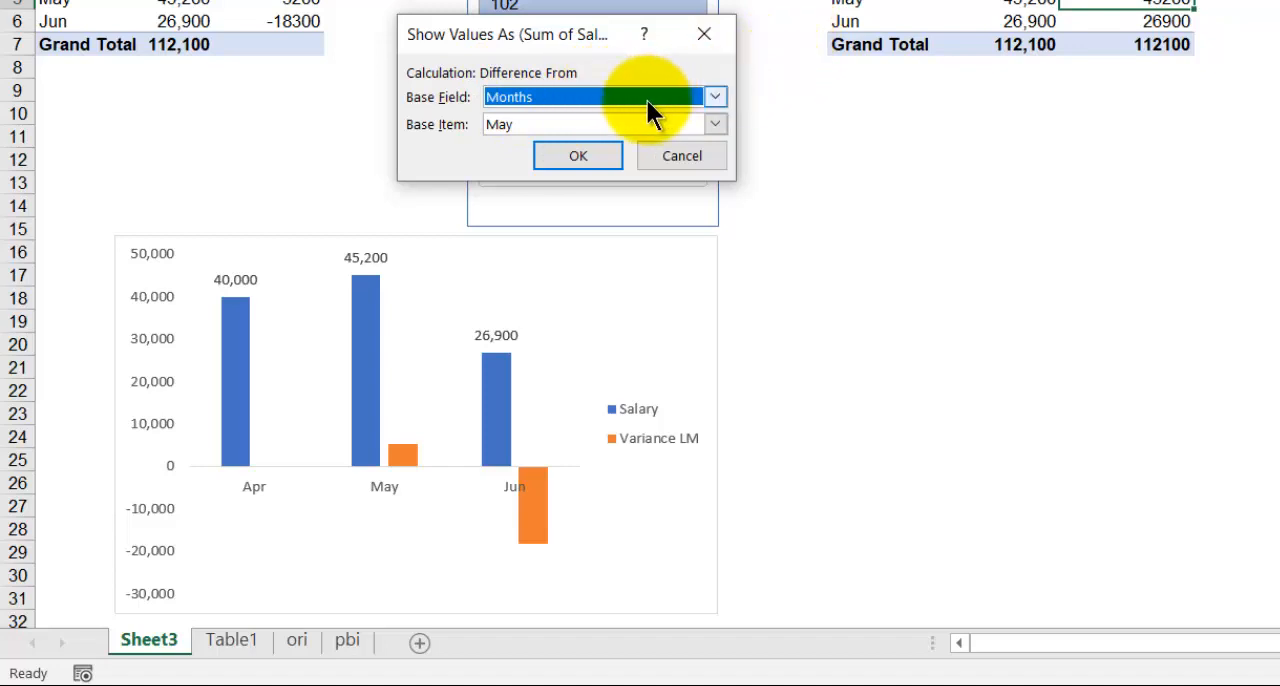
click(518, 121)
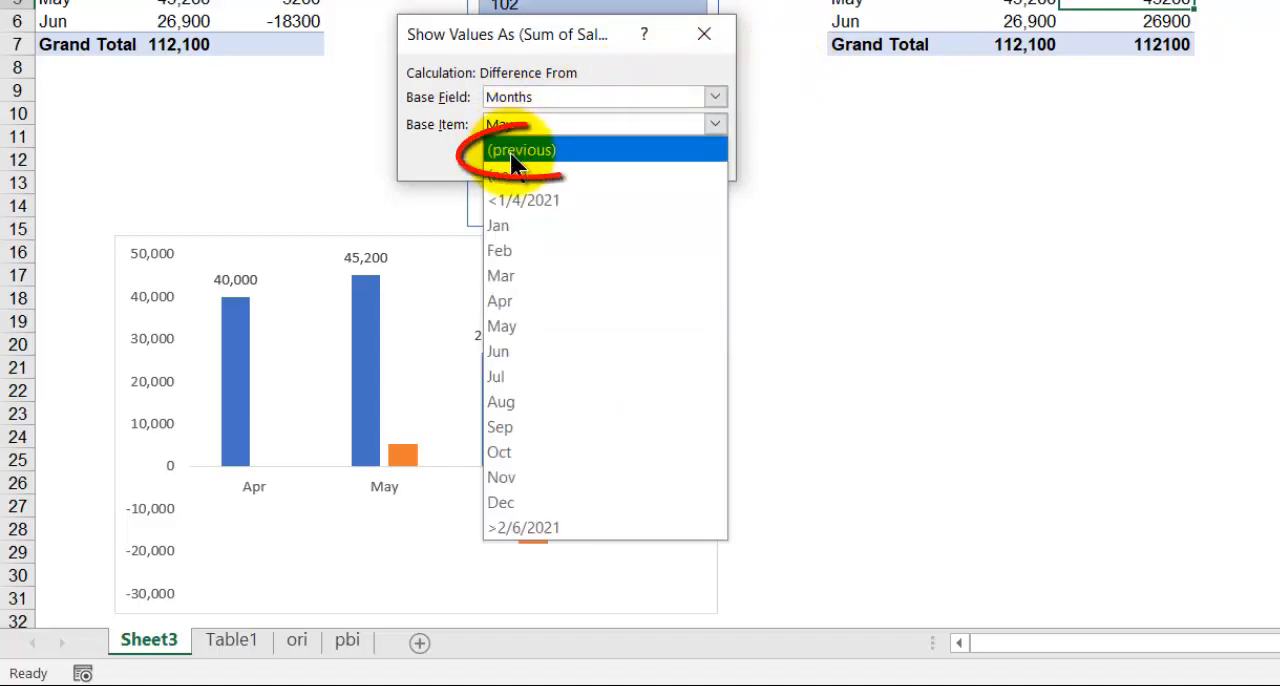
click(511, 153)
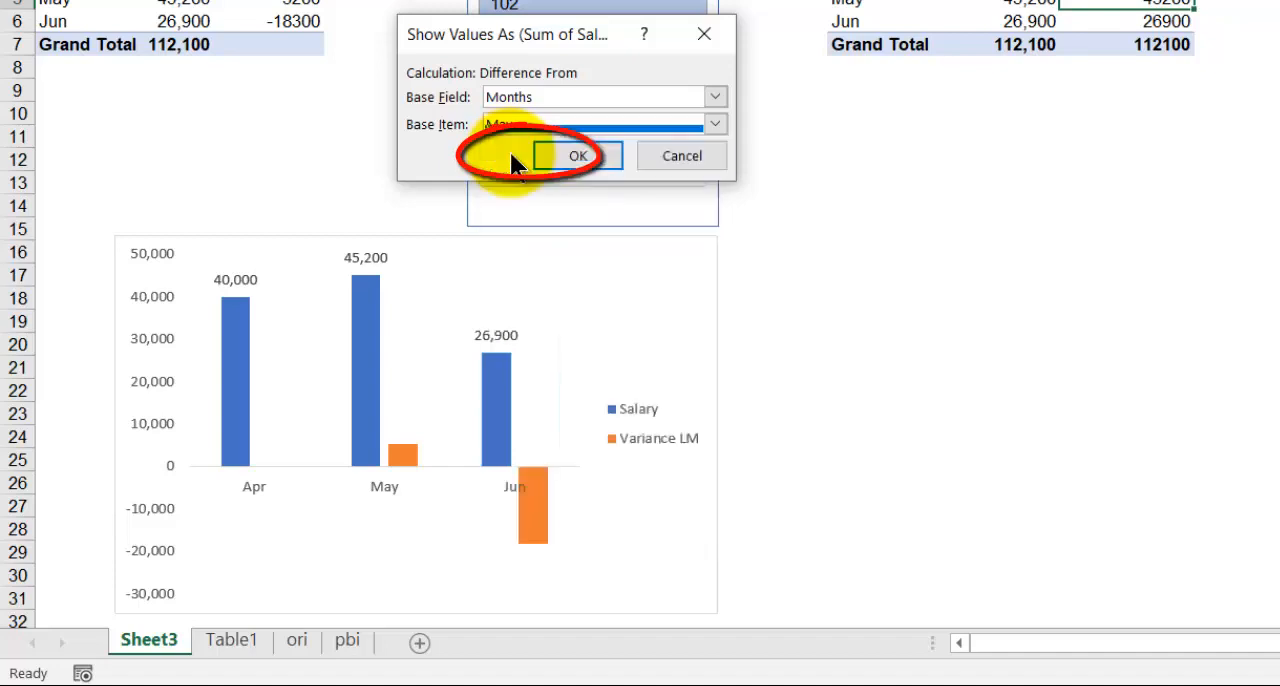
click(577, 160)
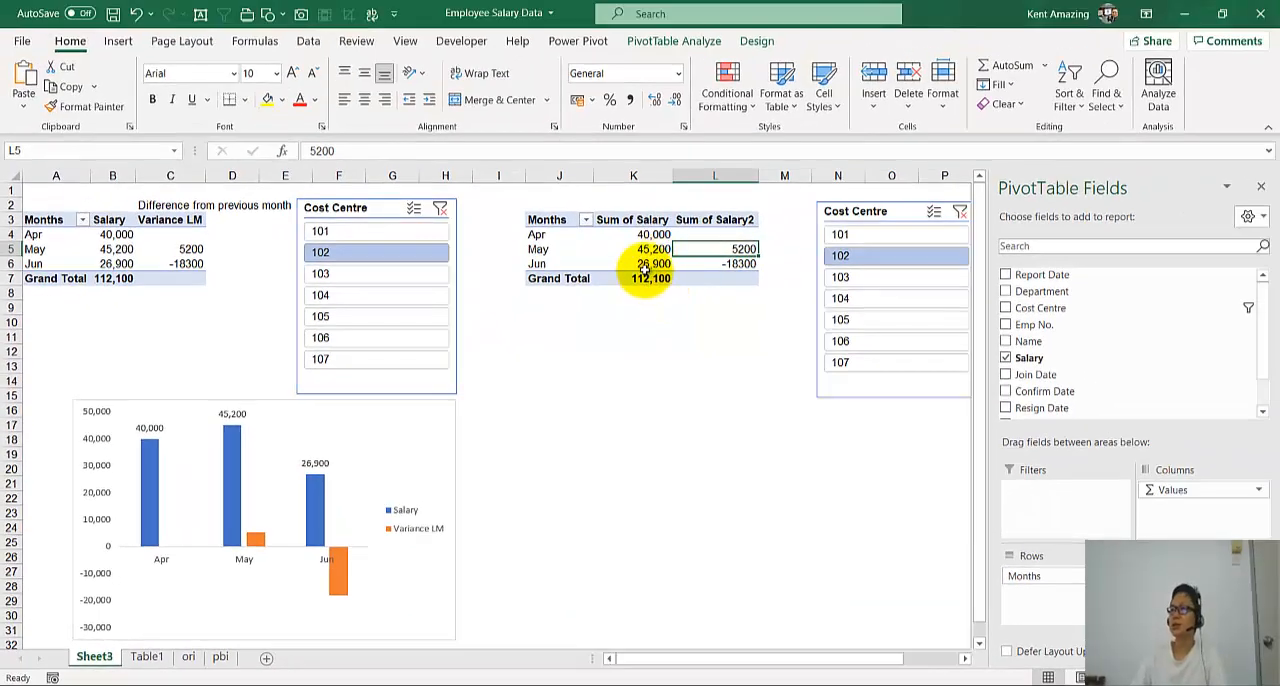
- Rename the Sum of Salary2 heading in the new PivotTable to Variance LM
click(692, 221)
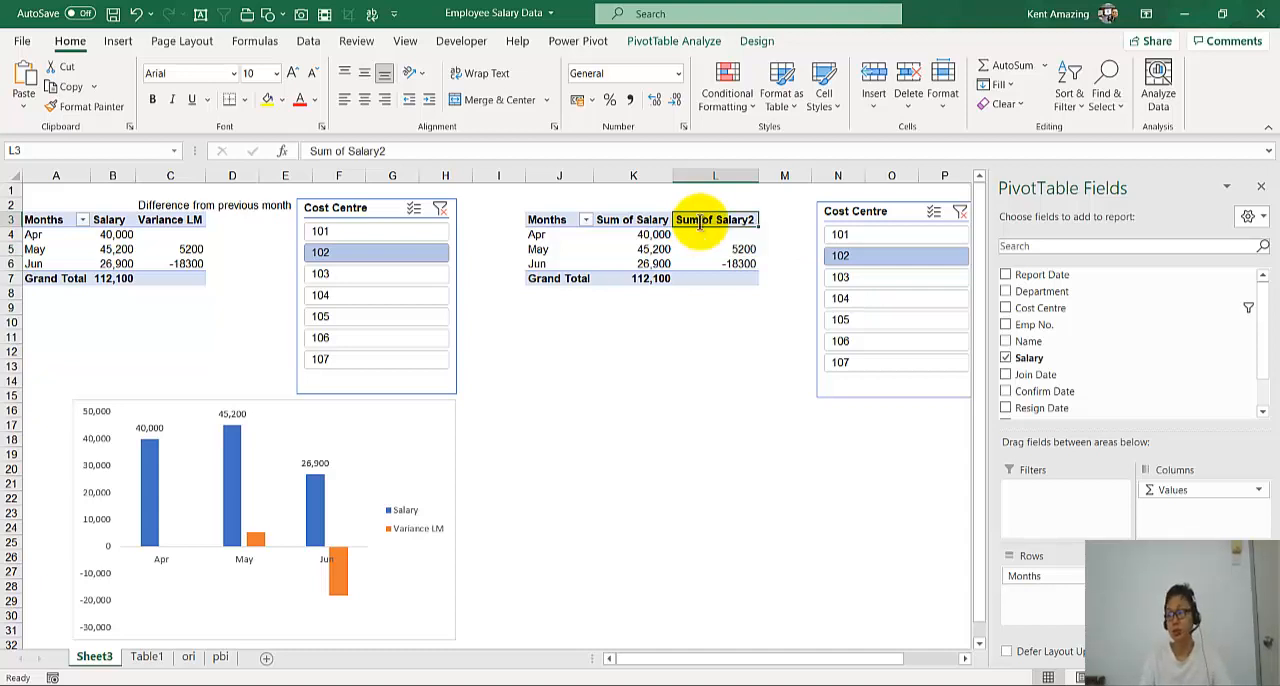
text(Variance LM)
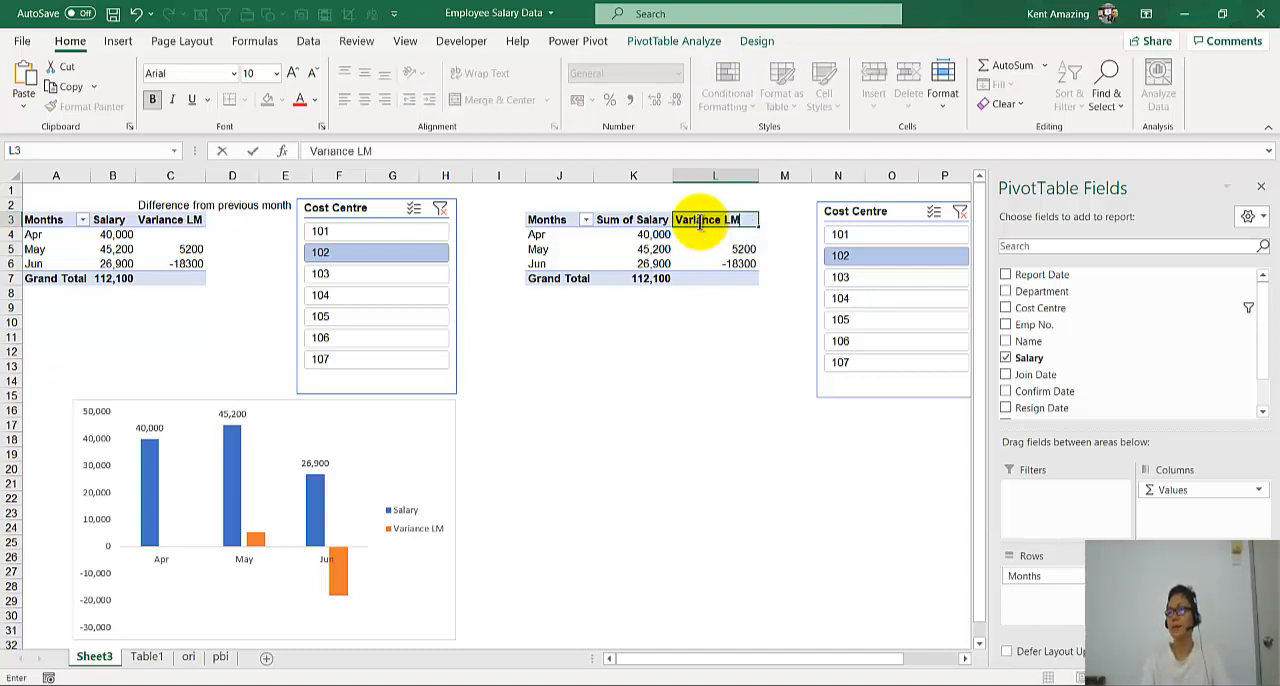
key(Return)
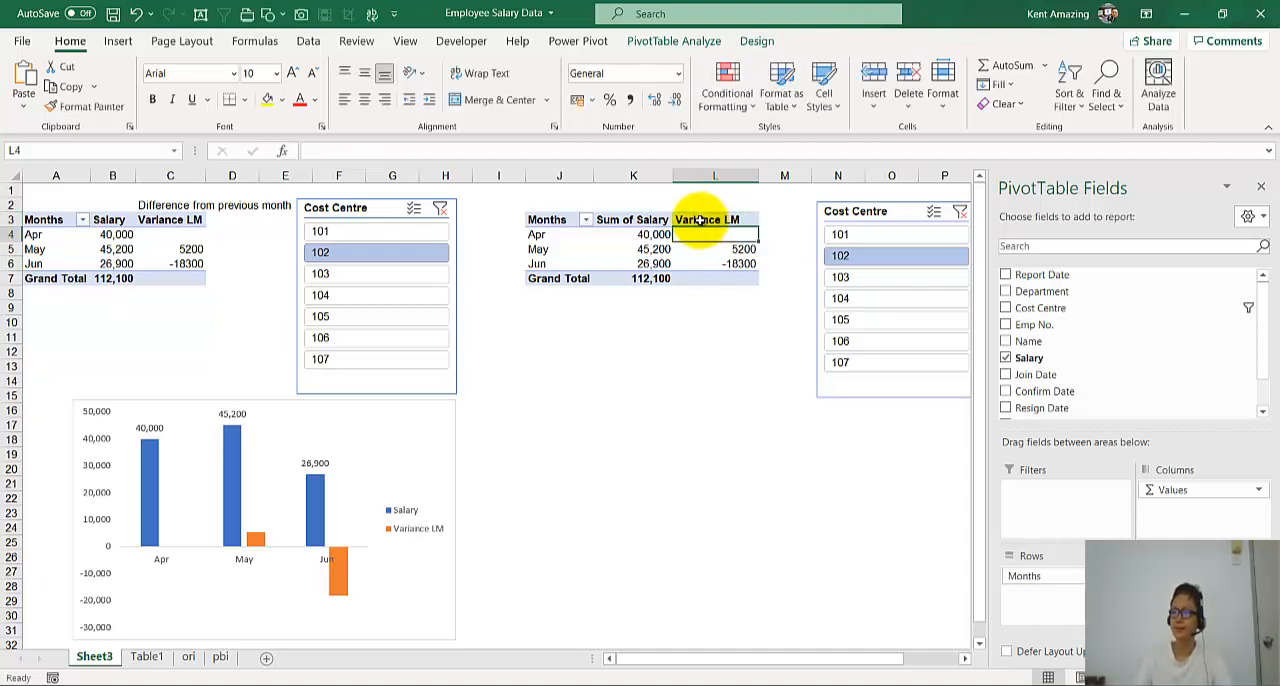
- Insert a Clustered Column PivotChart for the new PivotTable and place it beneath the report, beside the existing chart
click(632, 236)
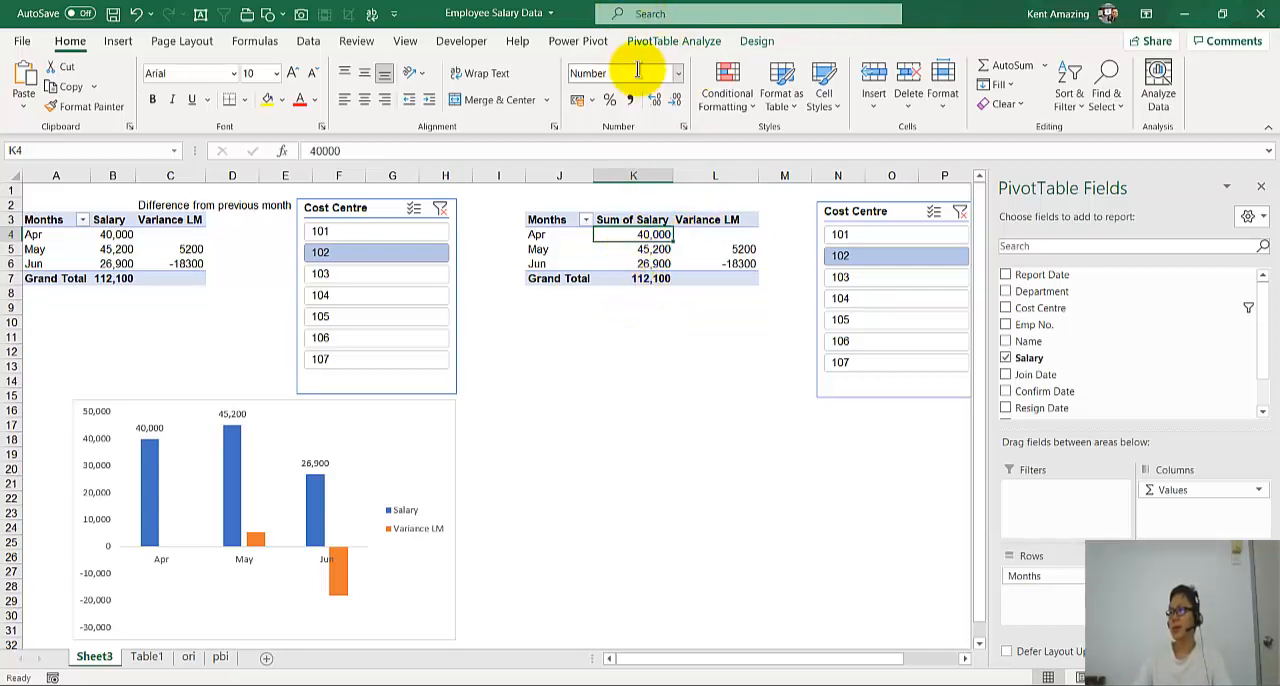
click(652, 41)
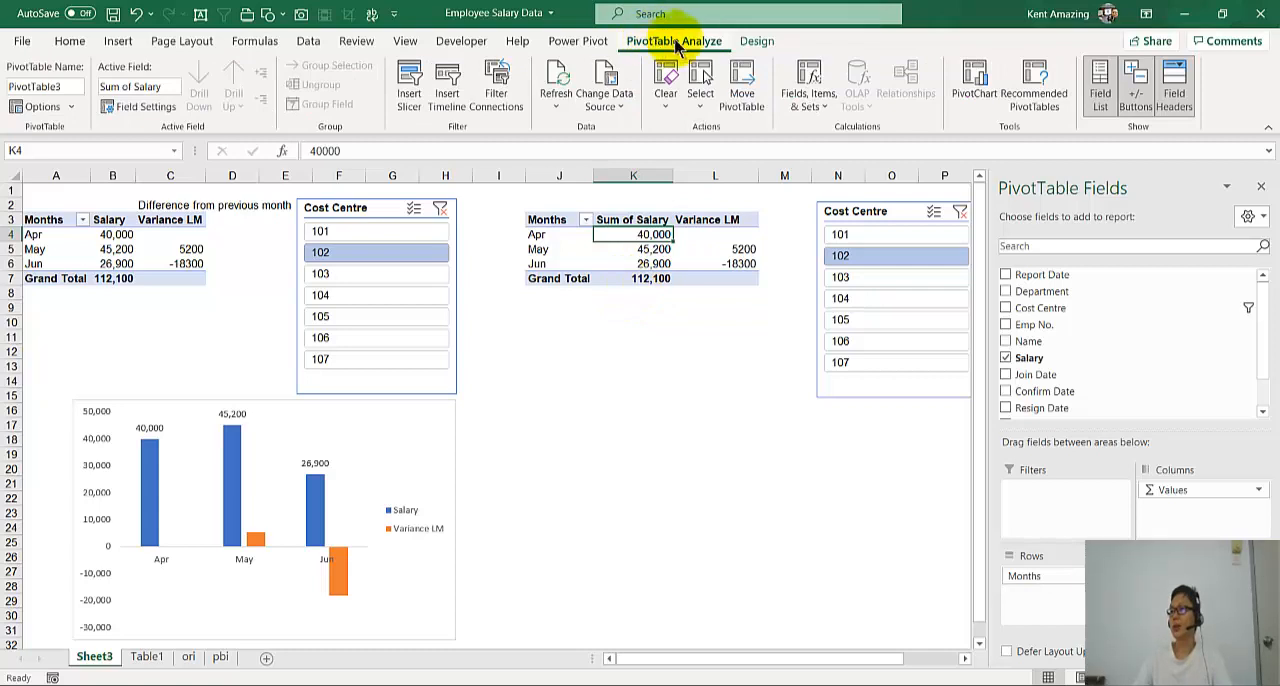
click(975, 80)
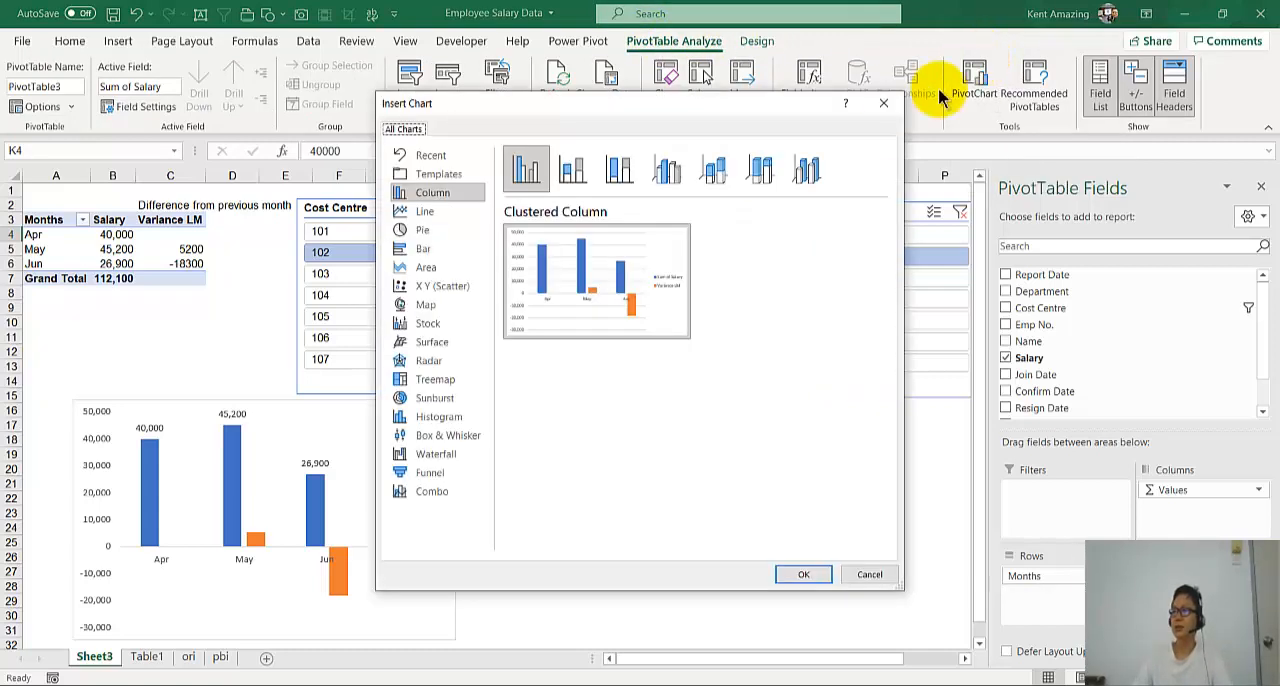
click(795, 572)
drag(603, 325, 803, 429)
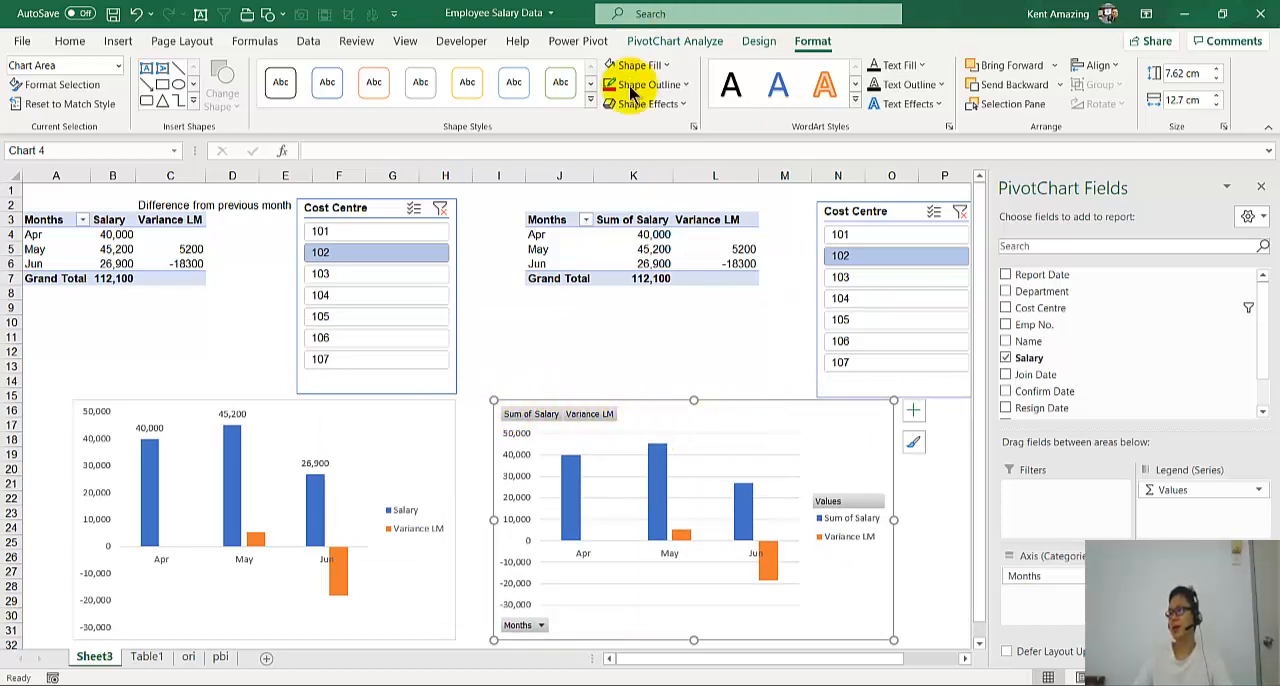
- Hide the field buttons on the new PivotChart and add data labels to its Sum of Salary series
click(676, 44)
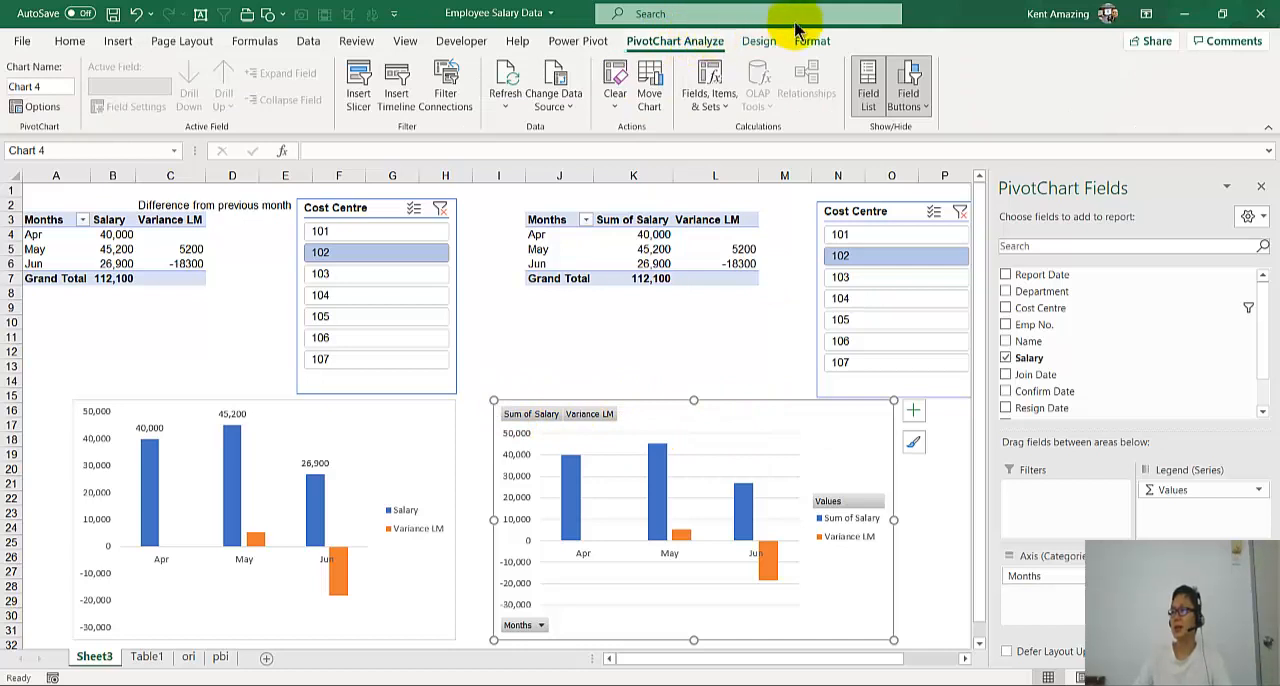
click(910, 75)
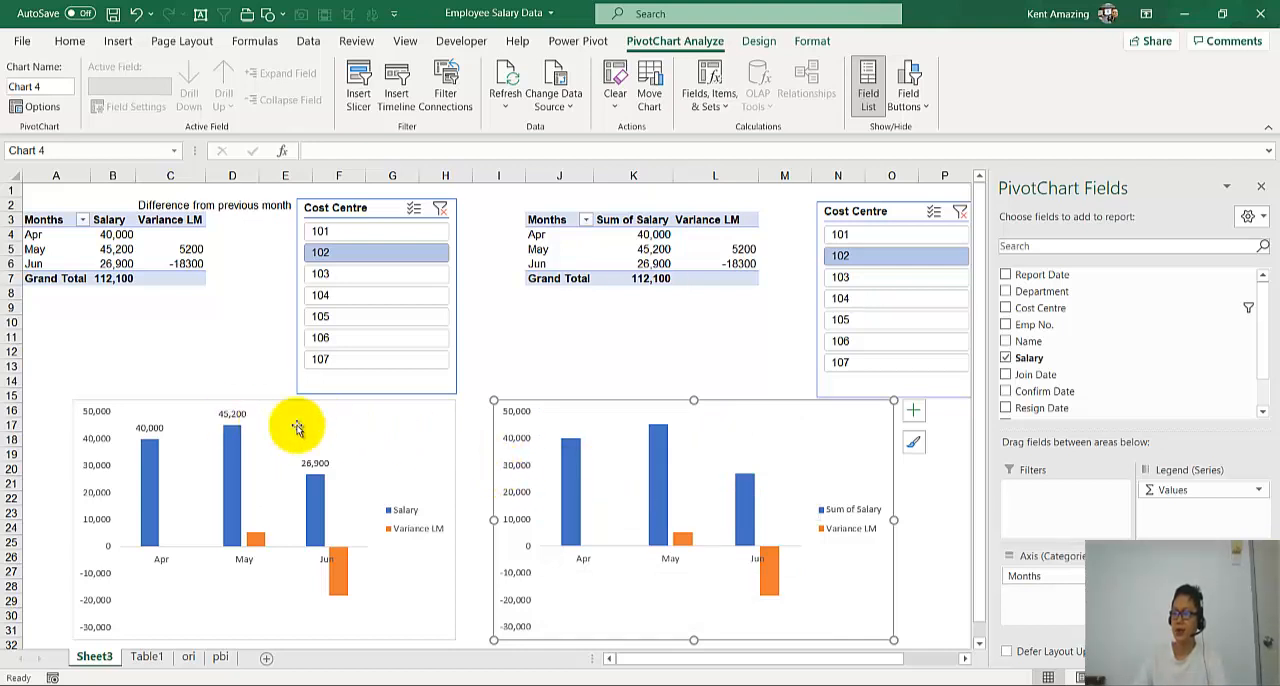
right_click(663, 481)
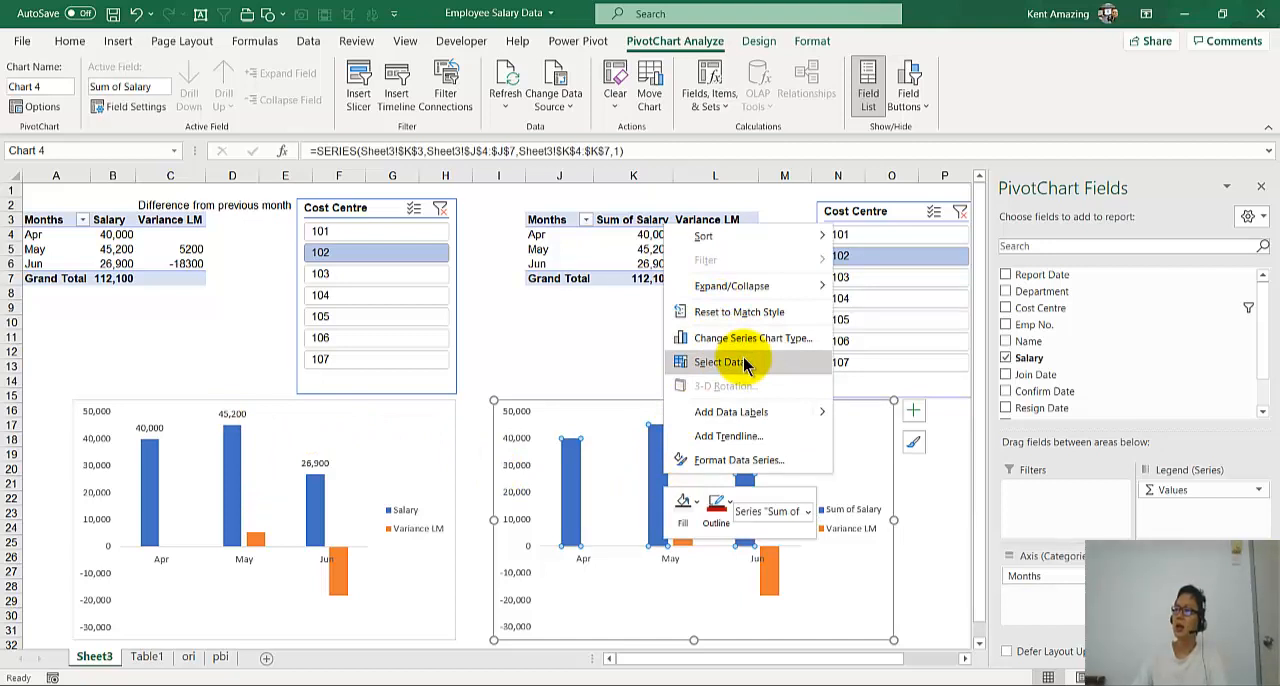
click(728, 412)
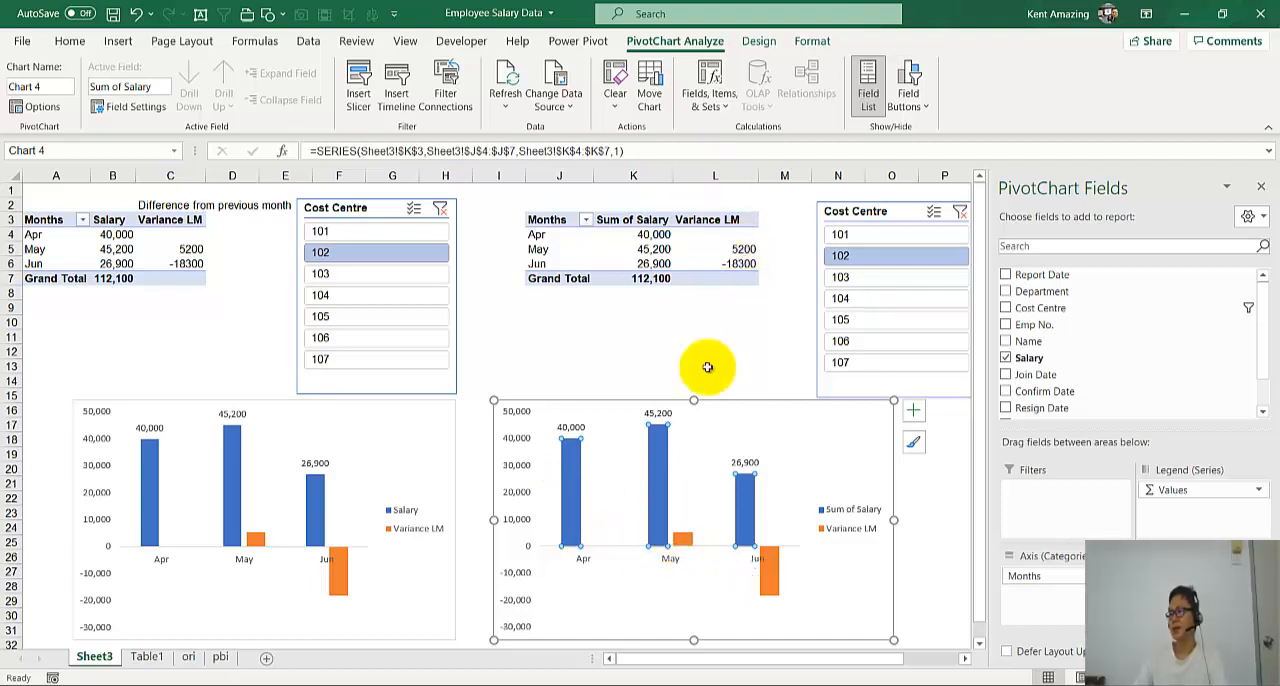
click(841, 437)
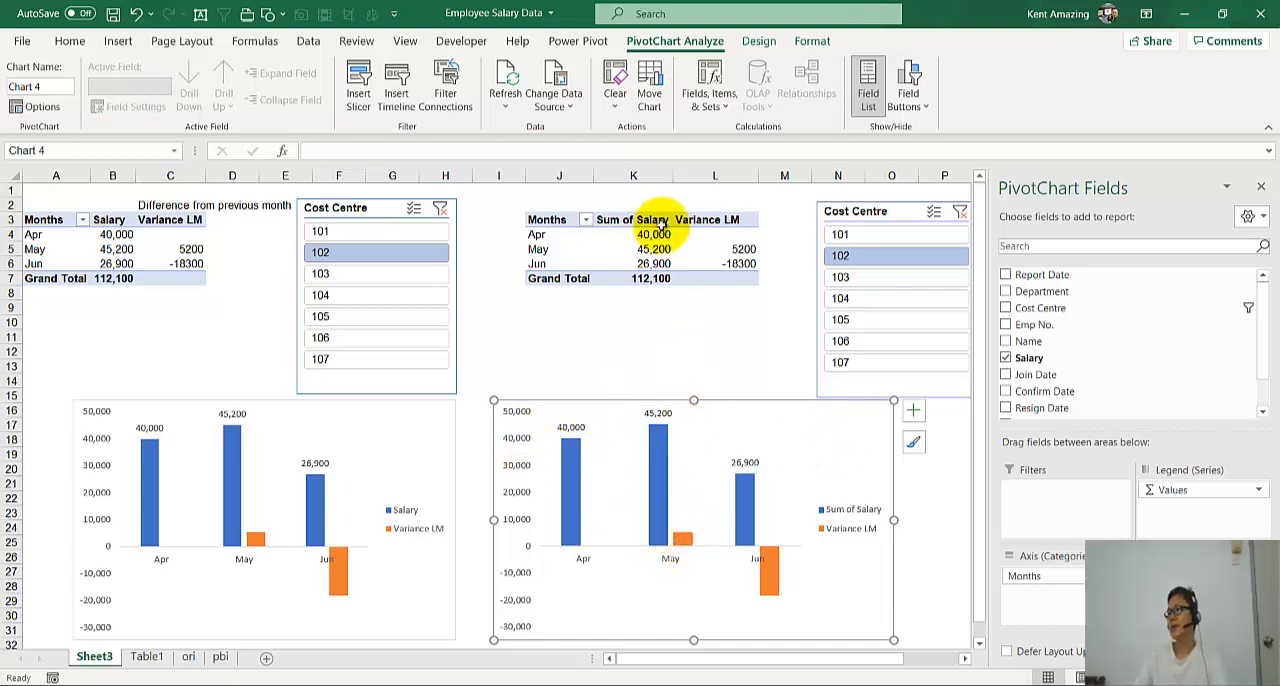
- Switch to Power BI Desktop and examine the monthly columns of the Salary and PM Salary by Month chart
click(727, 249)
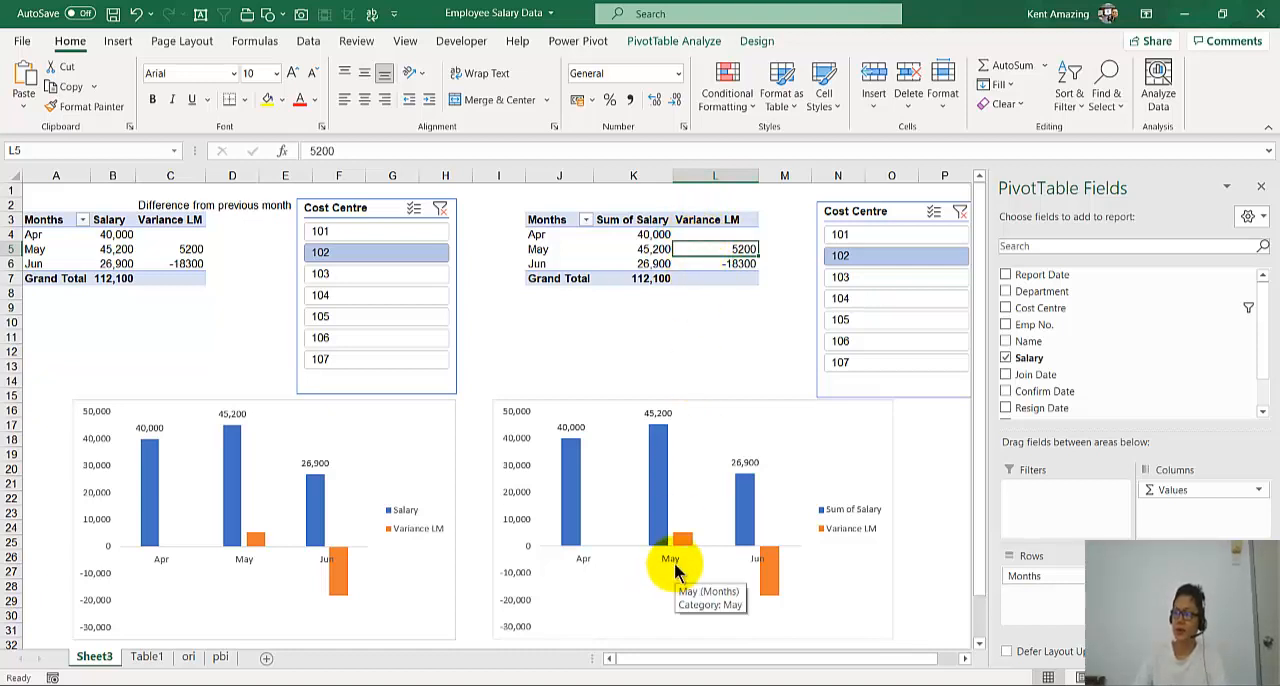
click(613, 238)
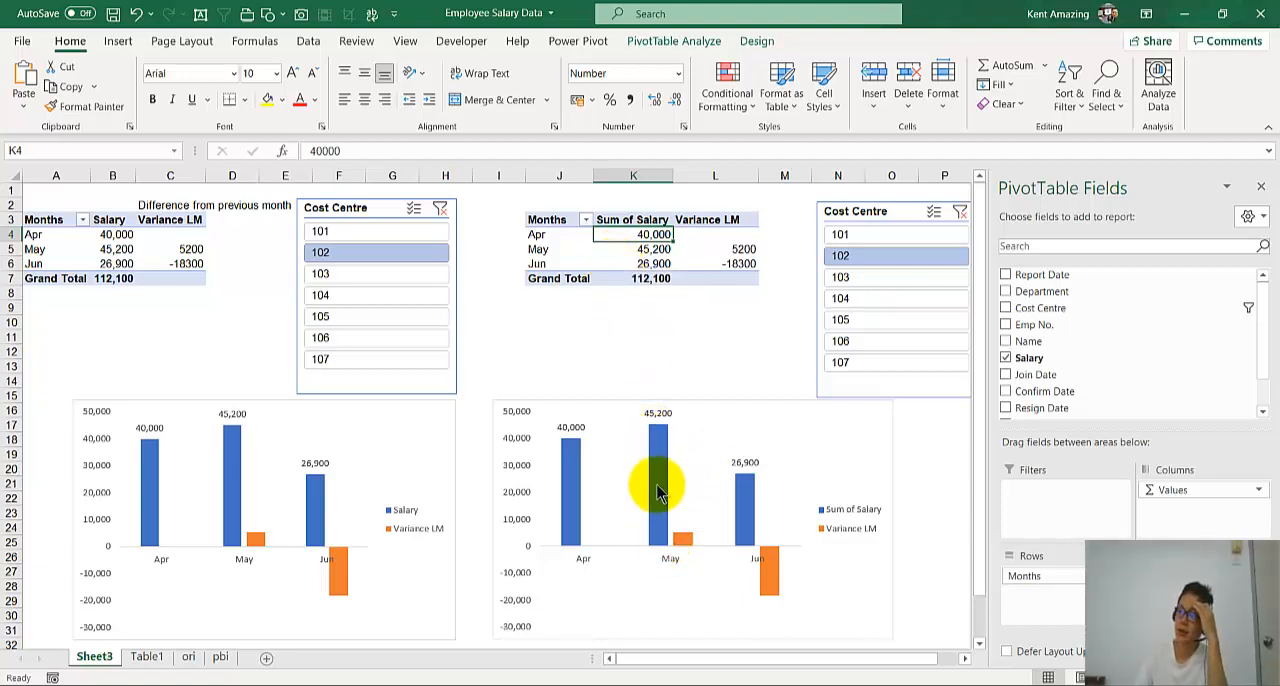
mouse_move(654, 480)
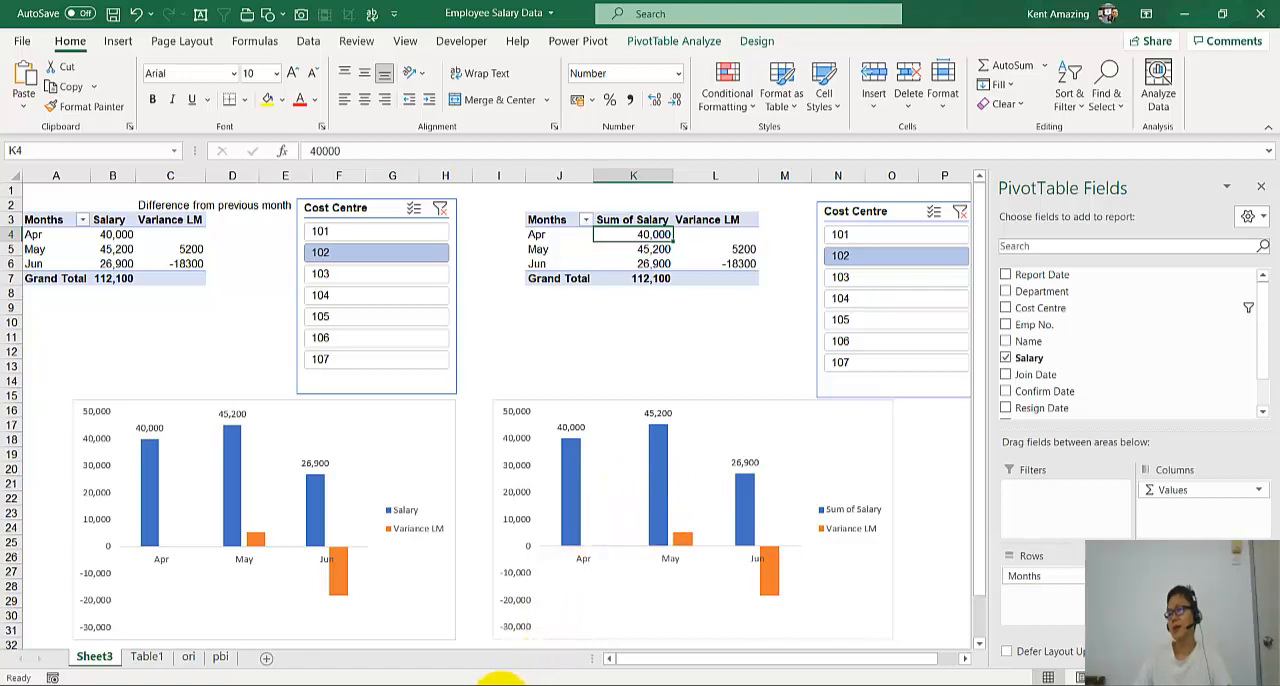
click(510, 680)
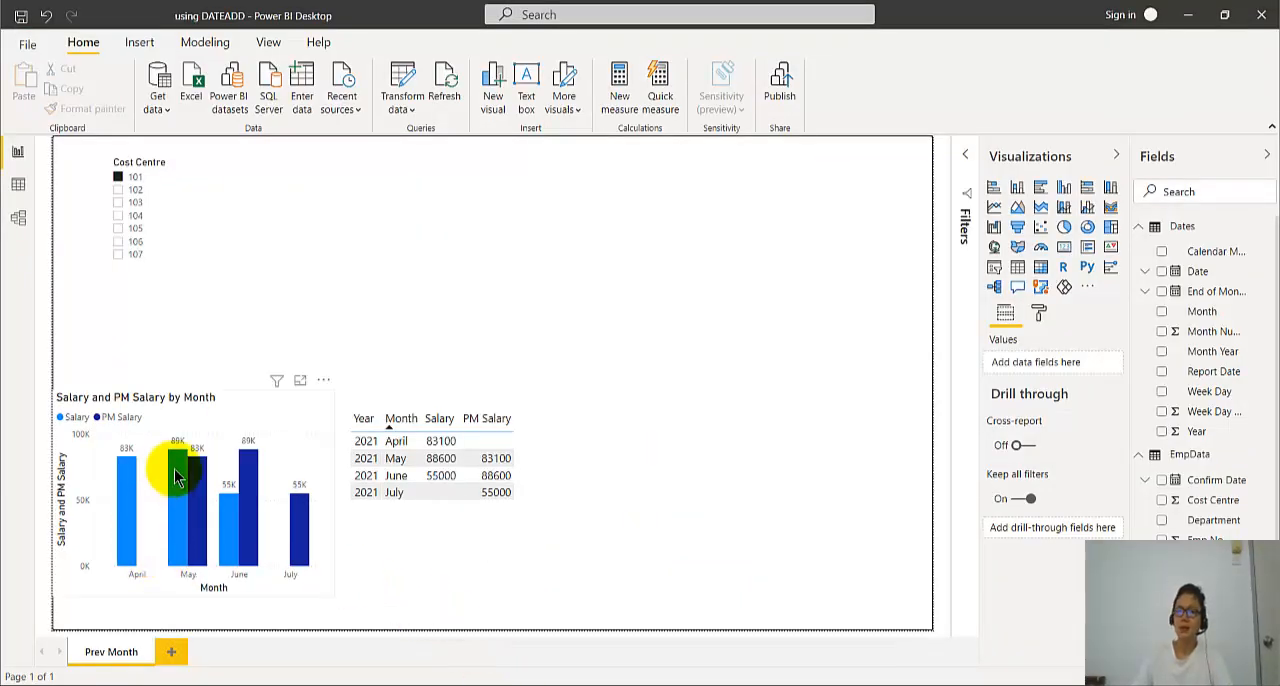
mouse_move(122, 478)
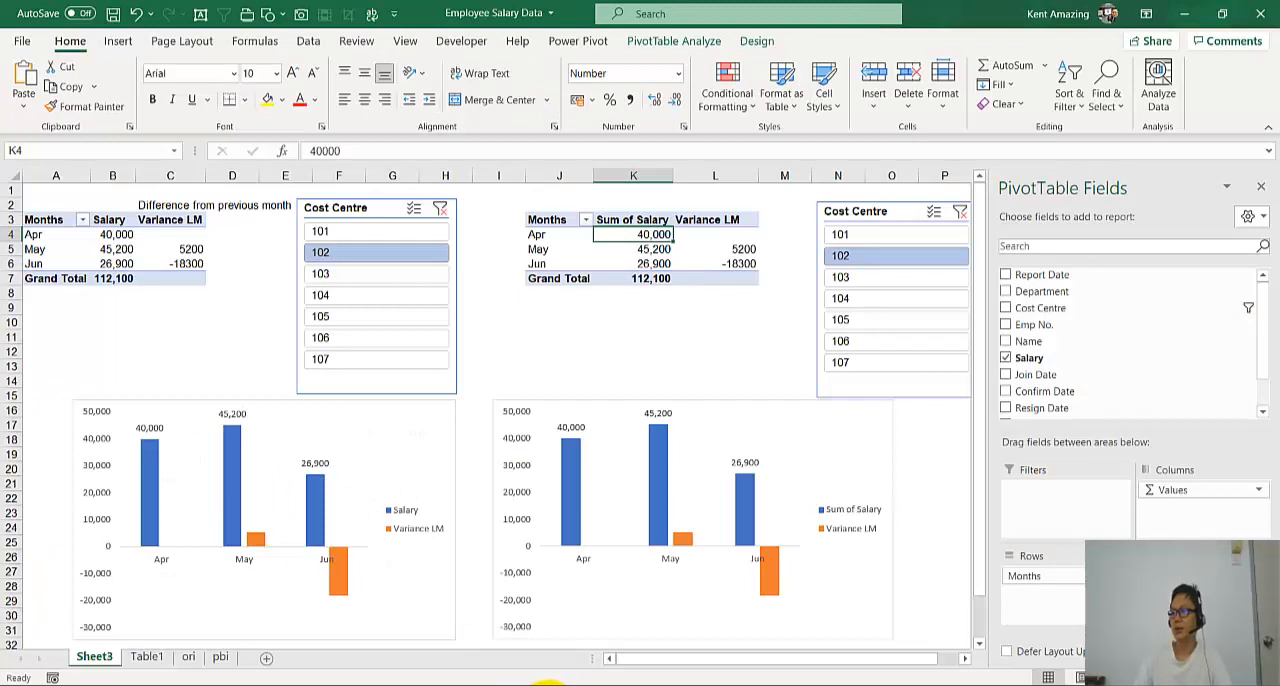
- Filter the new Excel PivotTable to cost centre 101 and compare its chart with the salary chart in Power BI Desktop
click(865, 234)
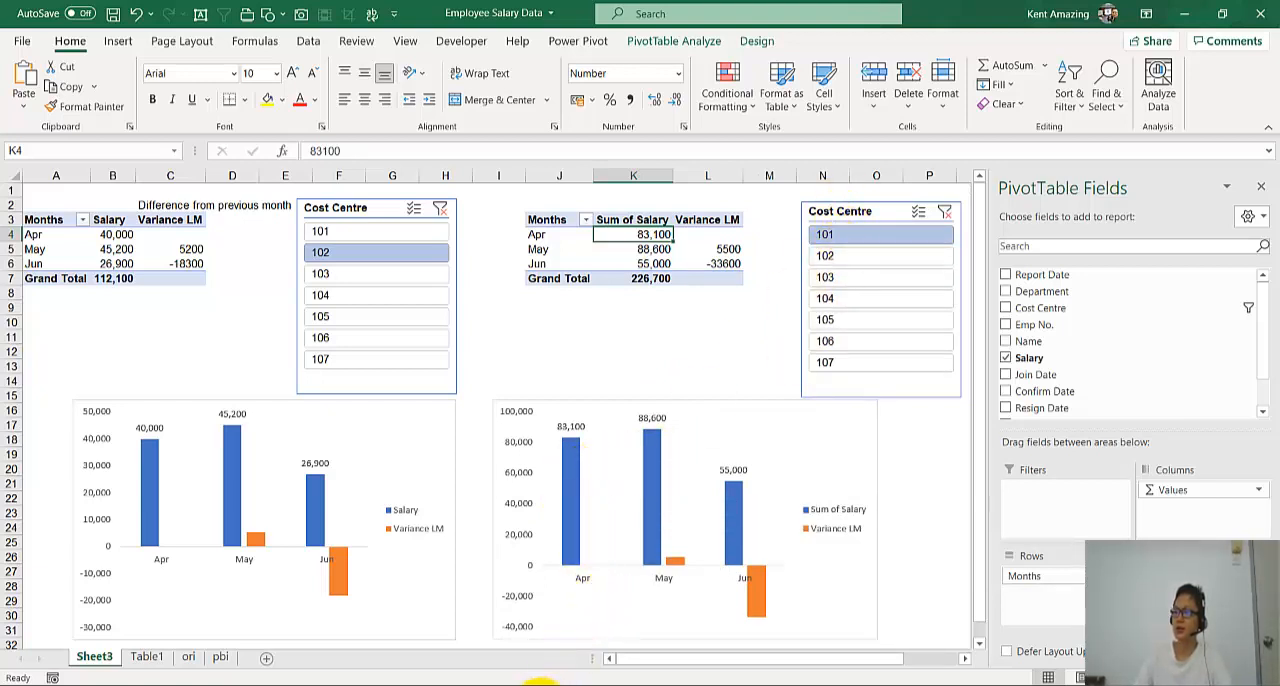
click(516, 685)
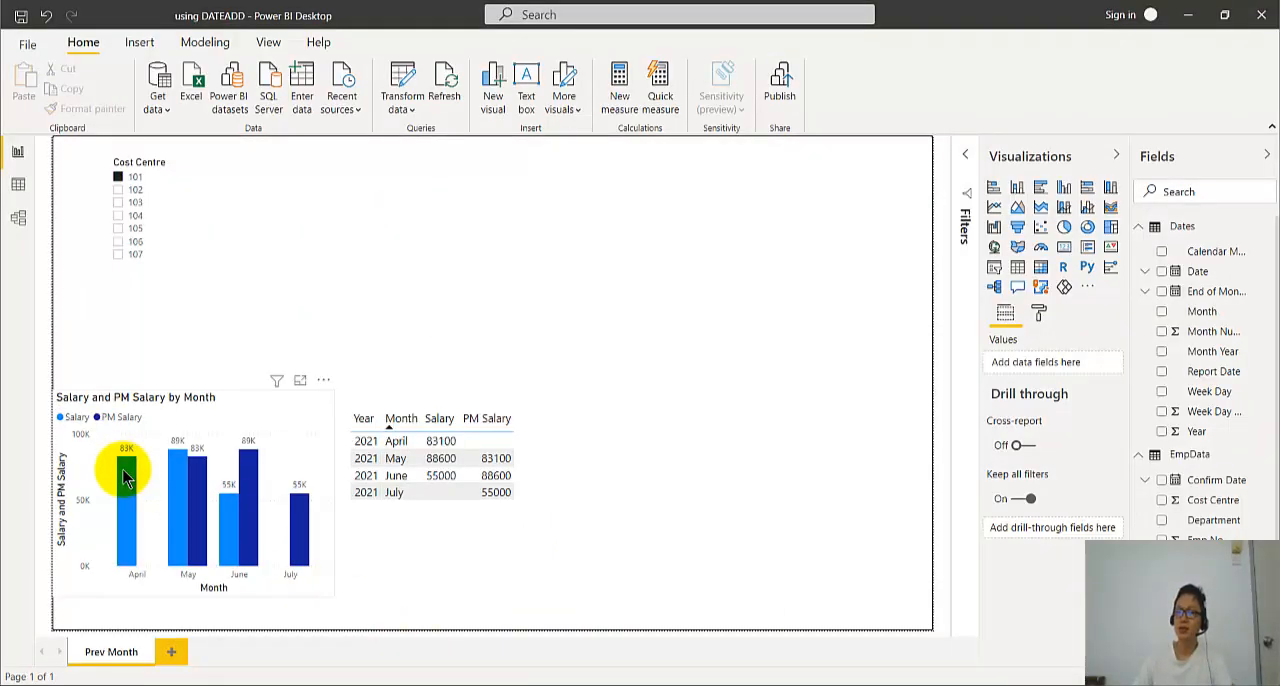
mouse_move(183, 508)
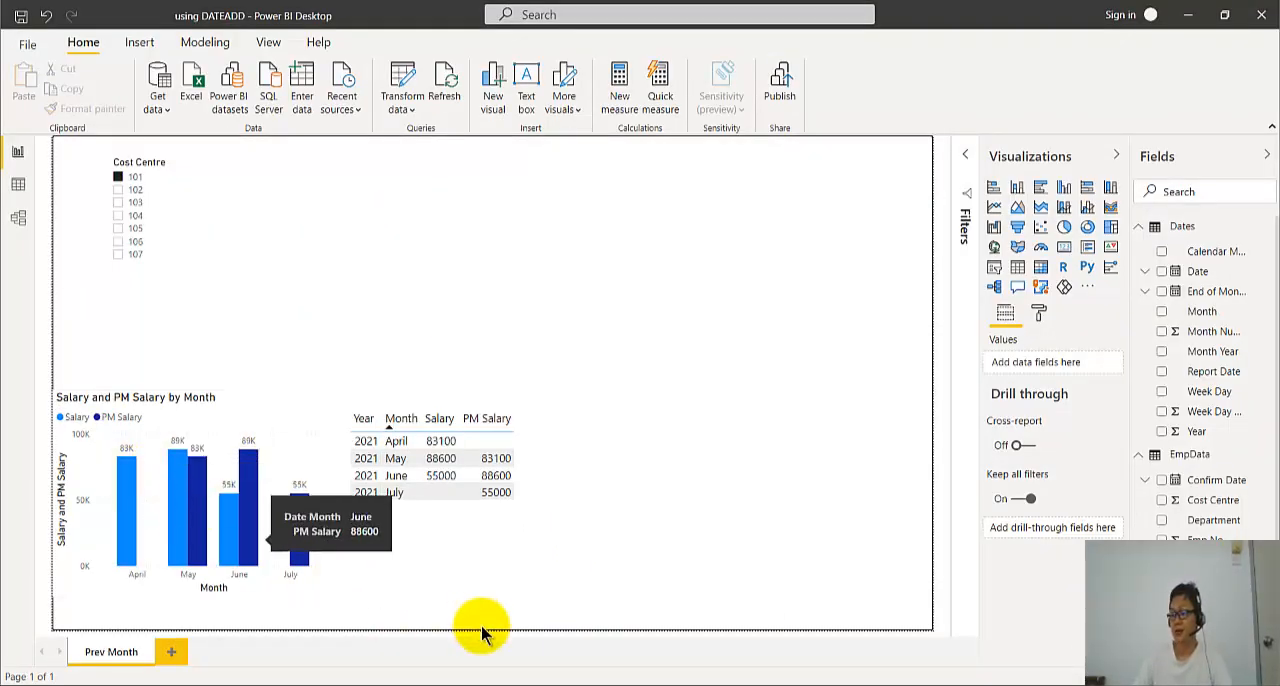
click(557, 684)
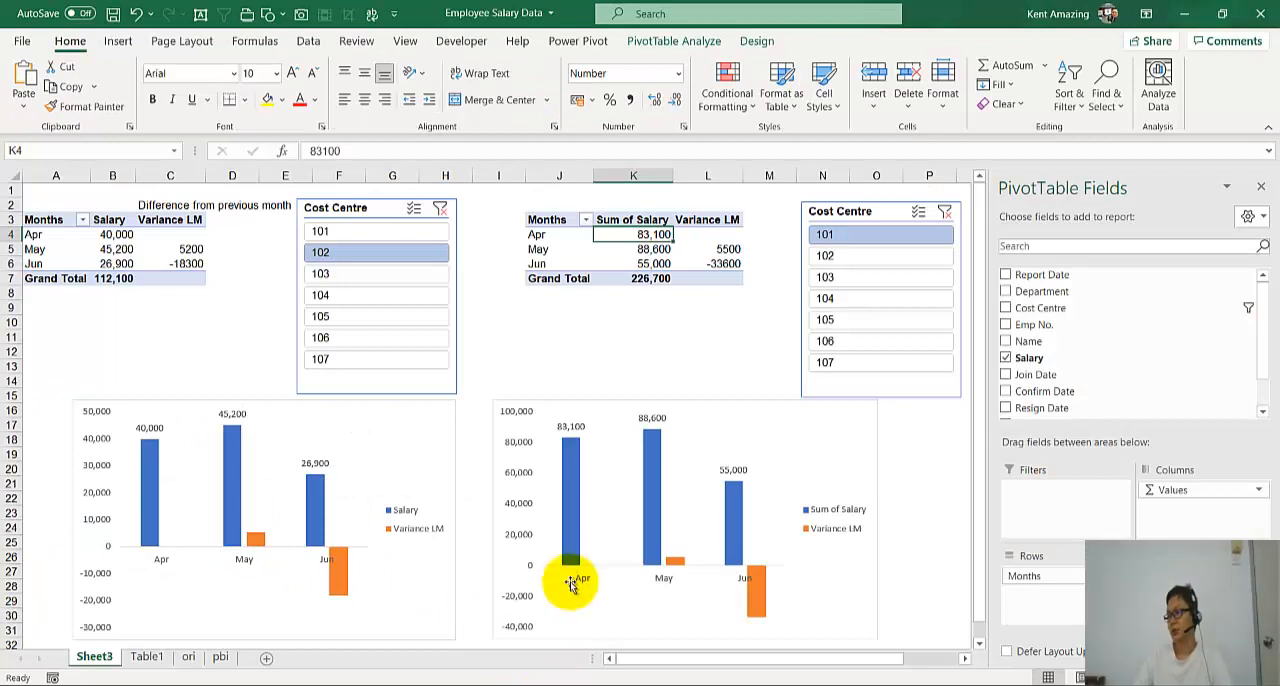
mouse_move(655, 495)
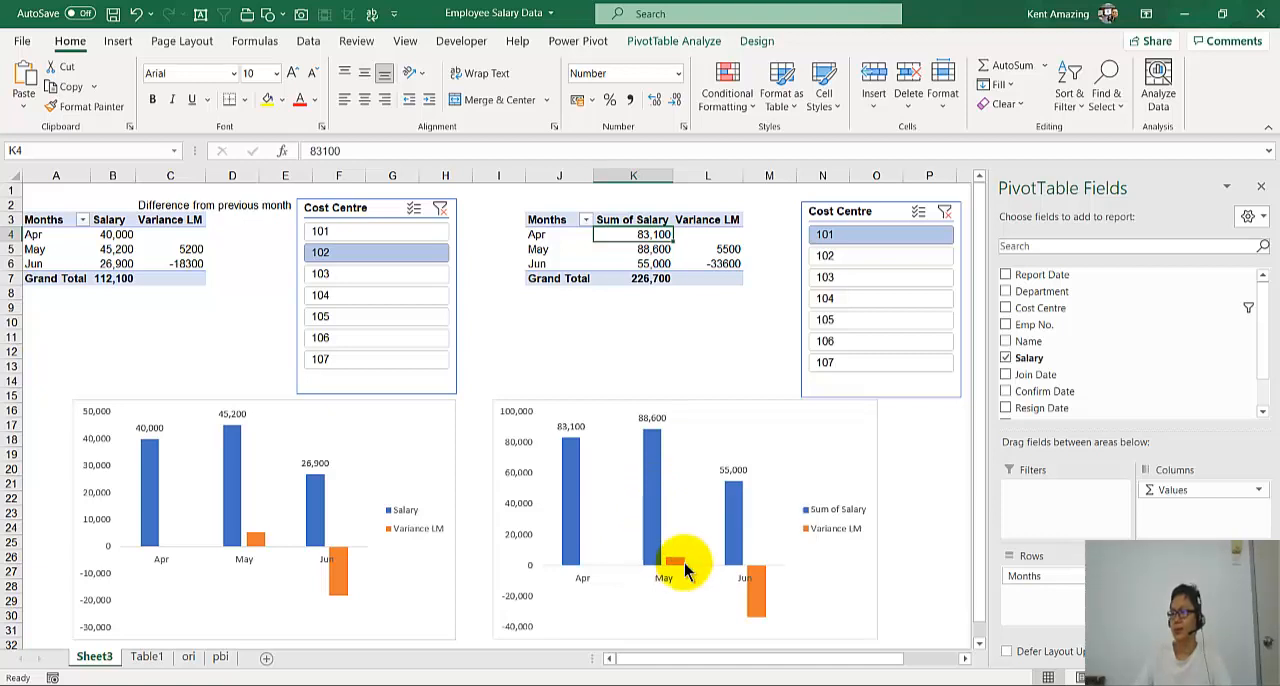
- Switch to Power BI Desktop and examine the full formula of the PM Salary measure in the EmpData table
click(652, 545)
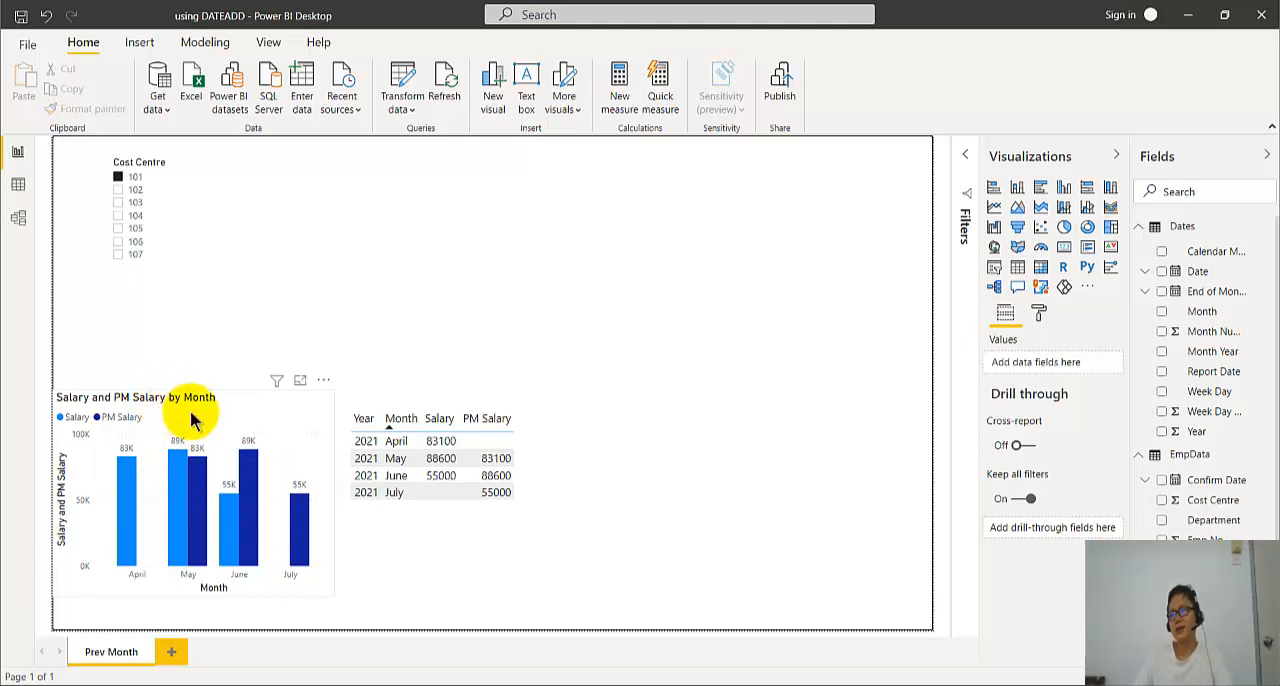
click(193, 565)
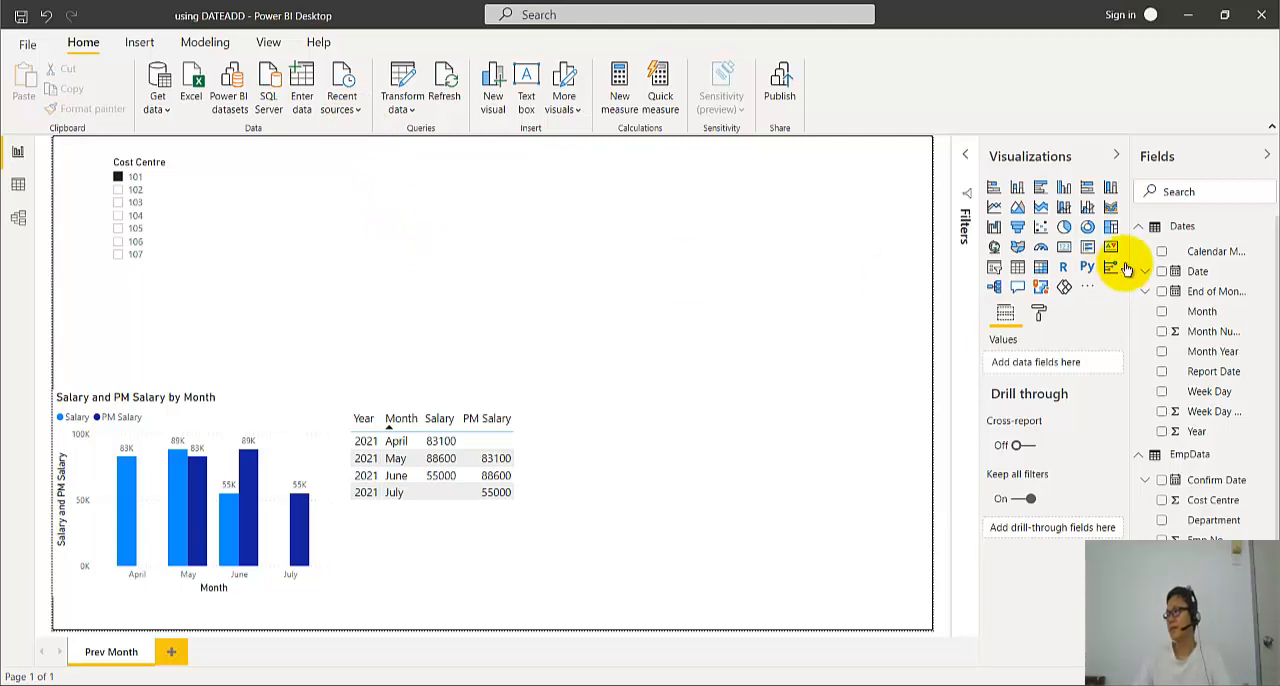
scroll(1200, 512, down, 1)
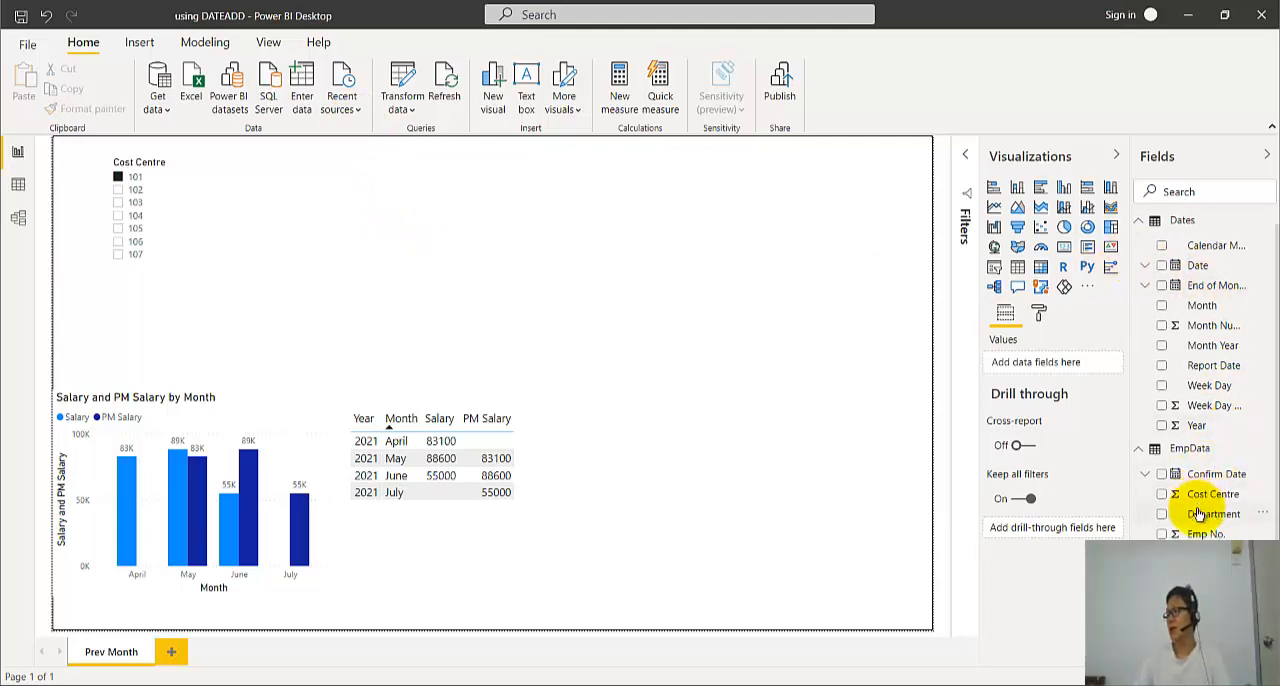
click(1204, 594)
click(154, 160)
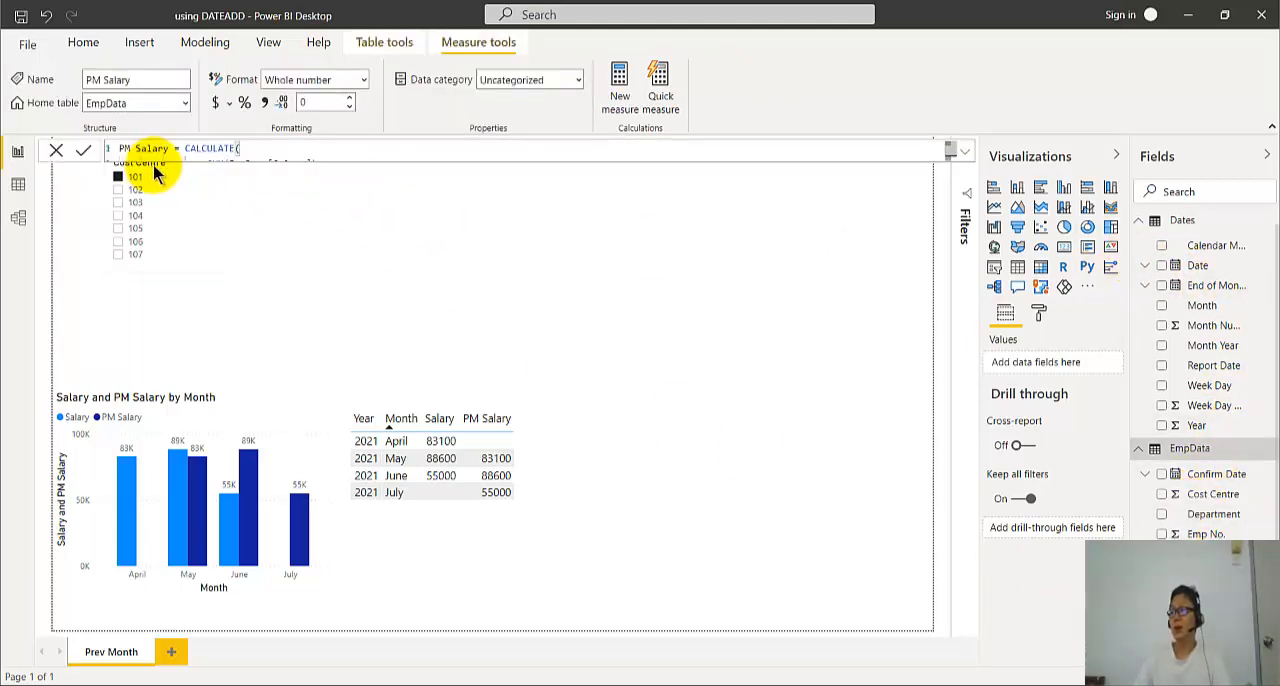
click(966, 151)
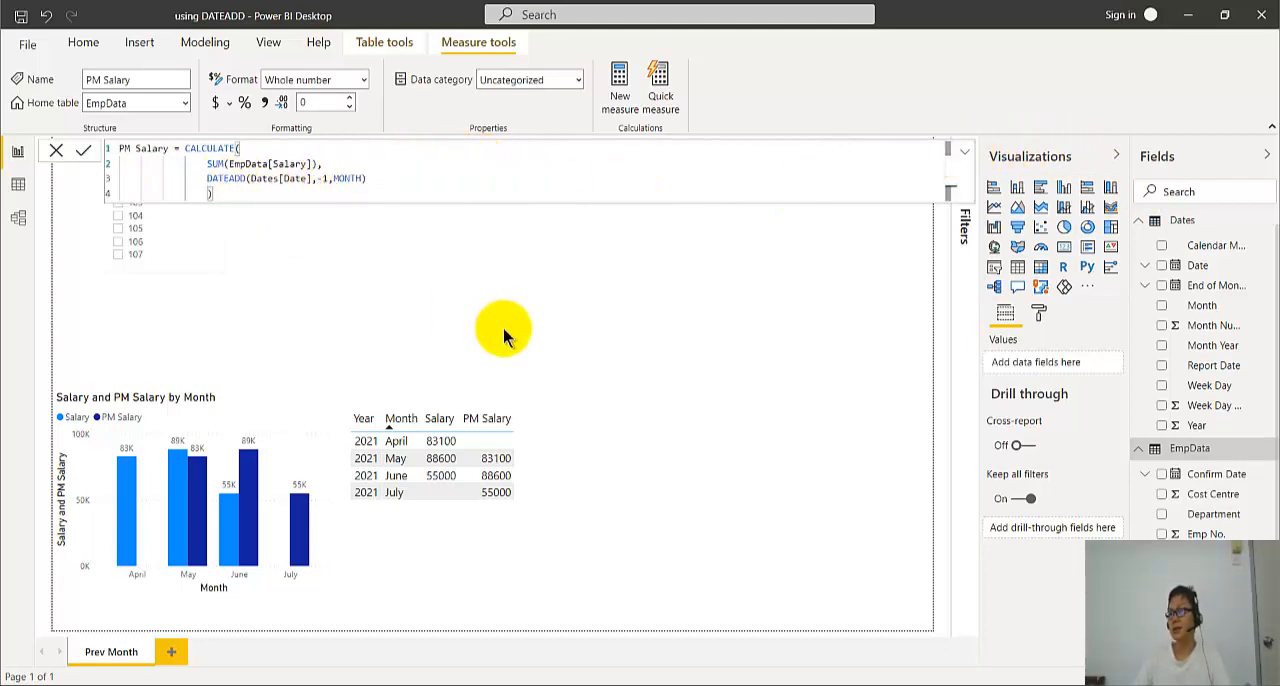
click(358, 276)
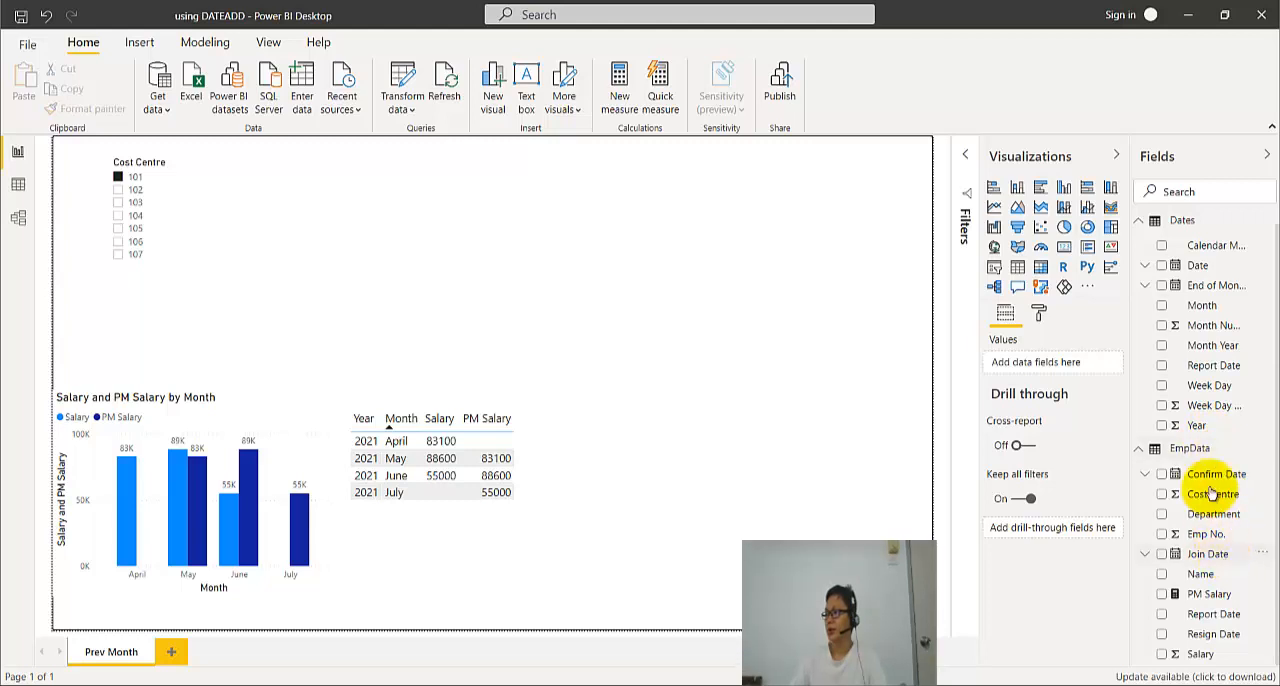
- Switch to Excel to review the PM Salary DATEADD formula on the pbi sheet, and return to Power BI Desktop
click(1267, 449)
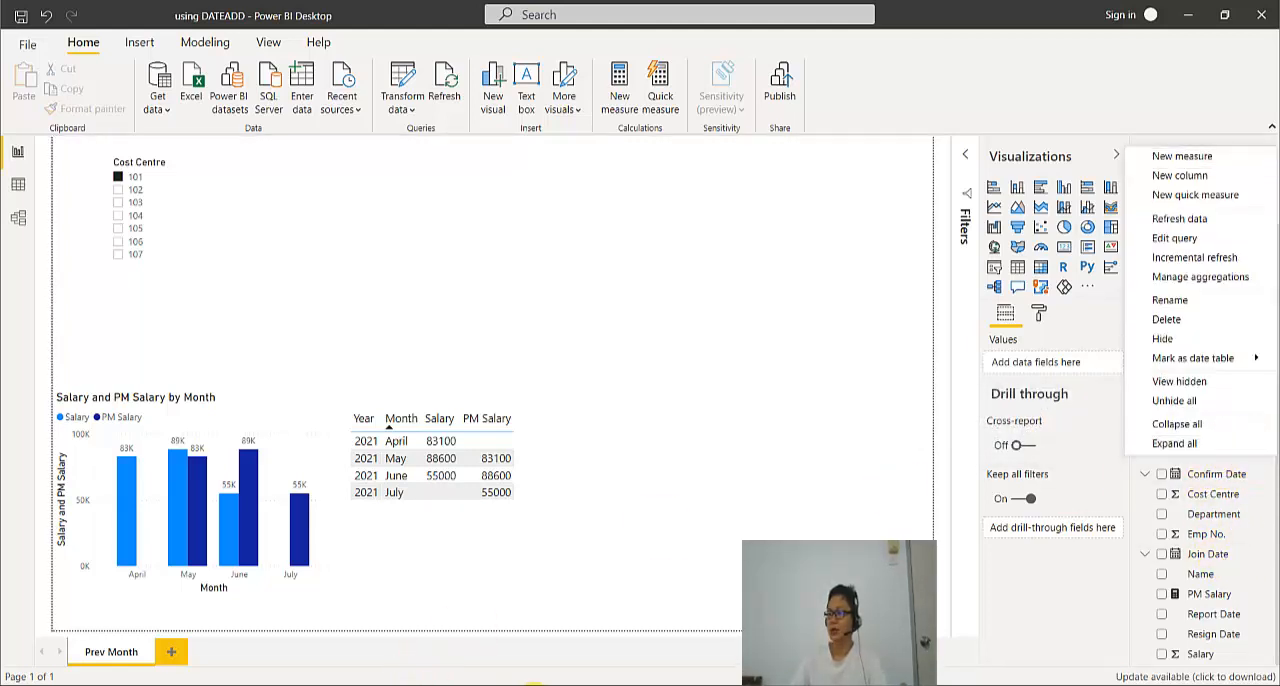
click(546, 685)
click(223, 658)
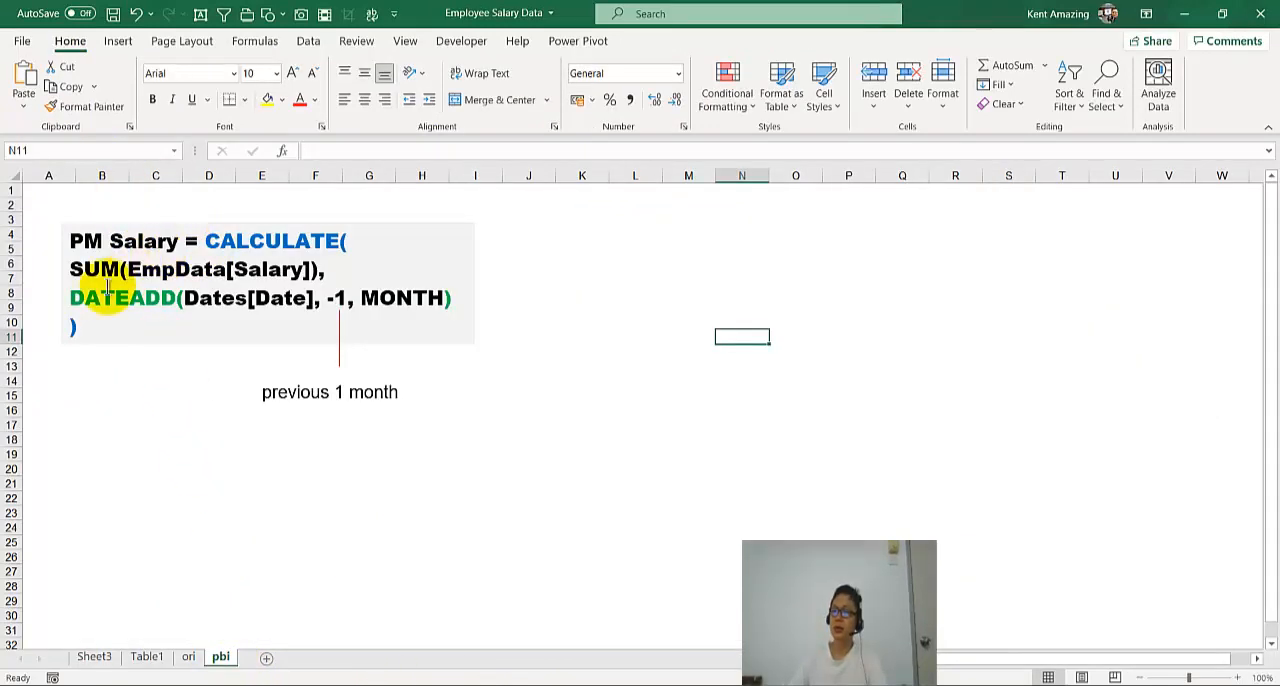
click(548, 680)
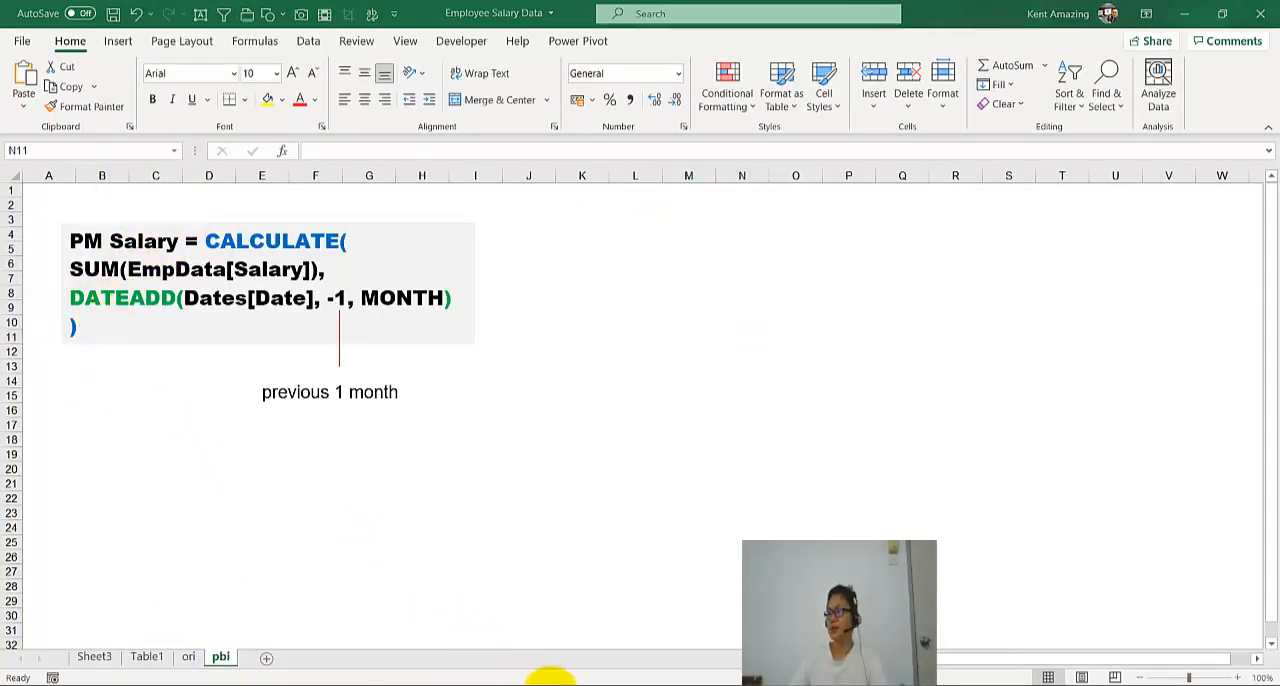
click(617, 279)
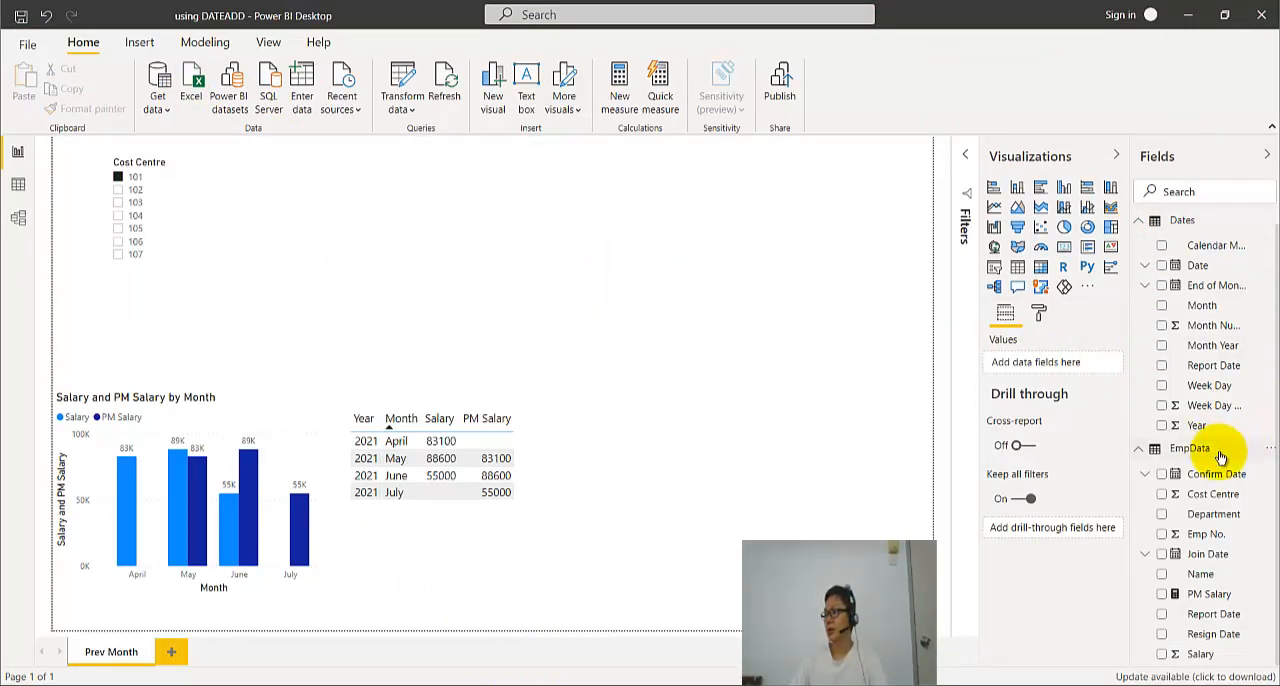
- Add a new measure named PM Salary2 to the EmpData table
click(1266, 448)
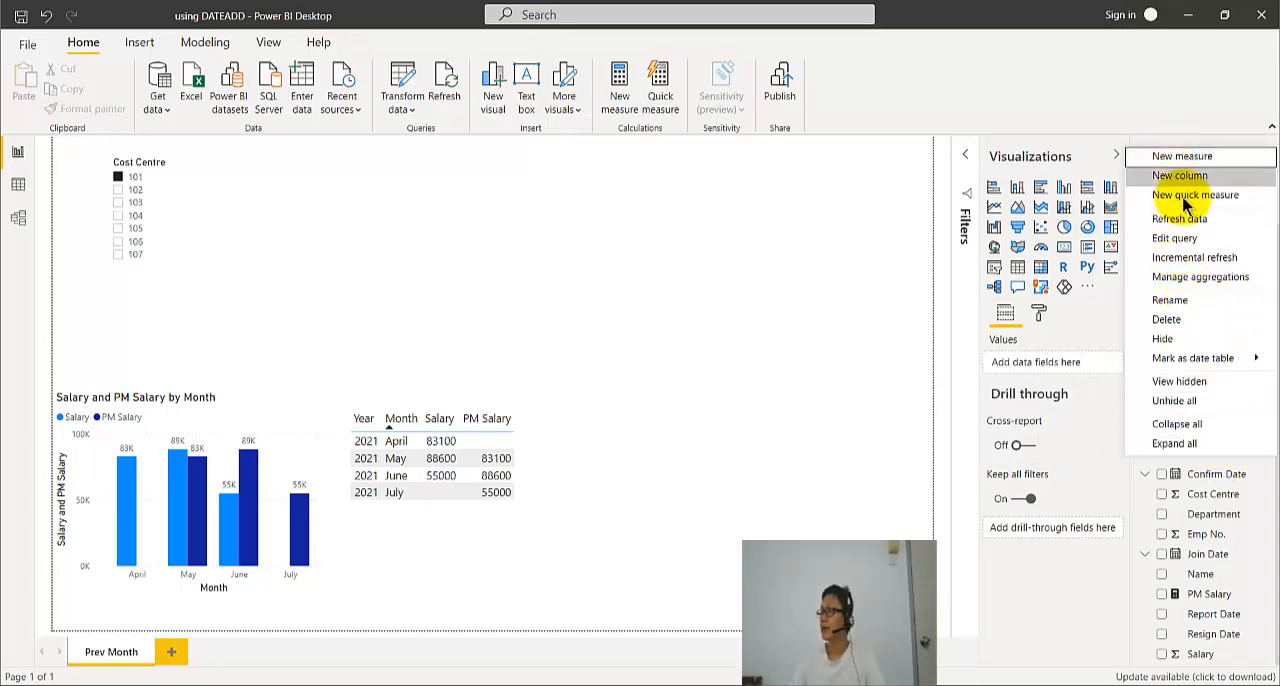
click(1176, 160)
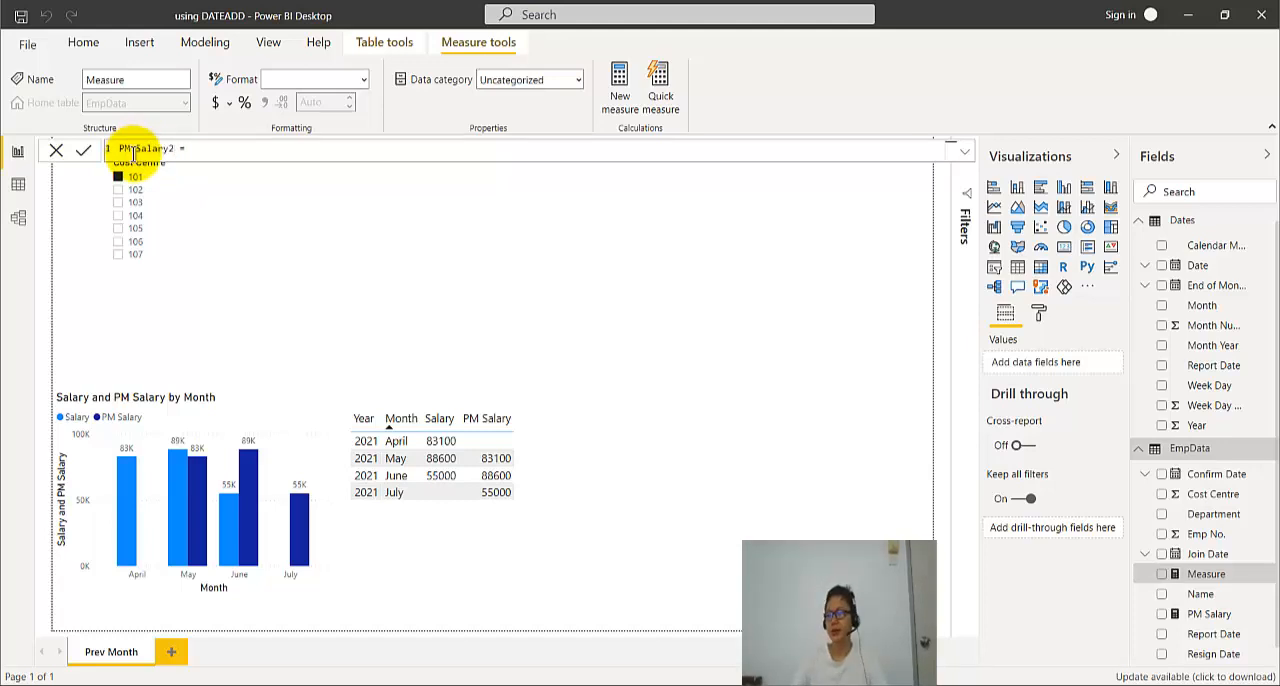
click(206, 148)
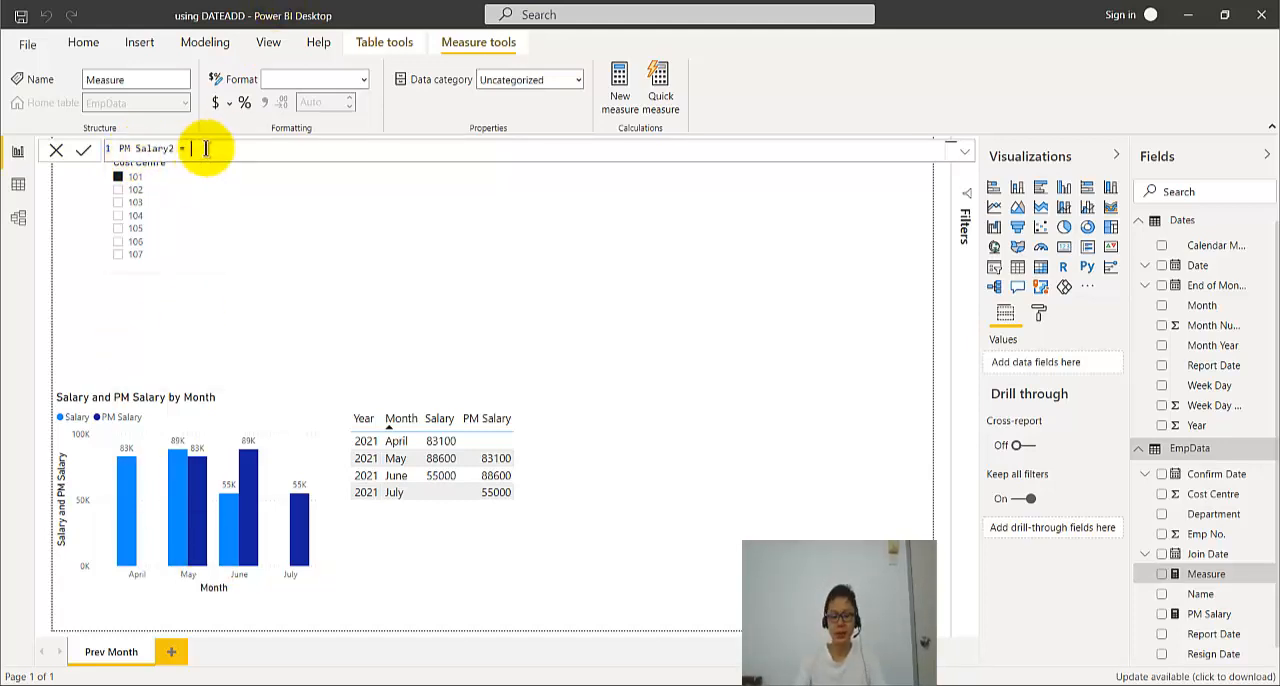
- Define the PM Salary2 measure as CALCULATE(SUM(EmpData[Salary])) and commit the formula
text(CALCULATE()
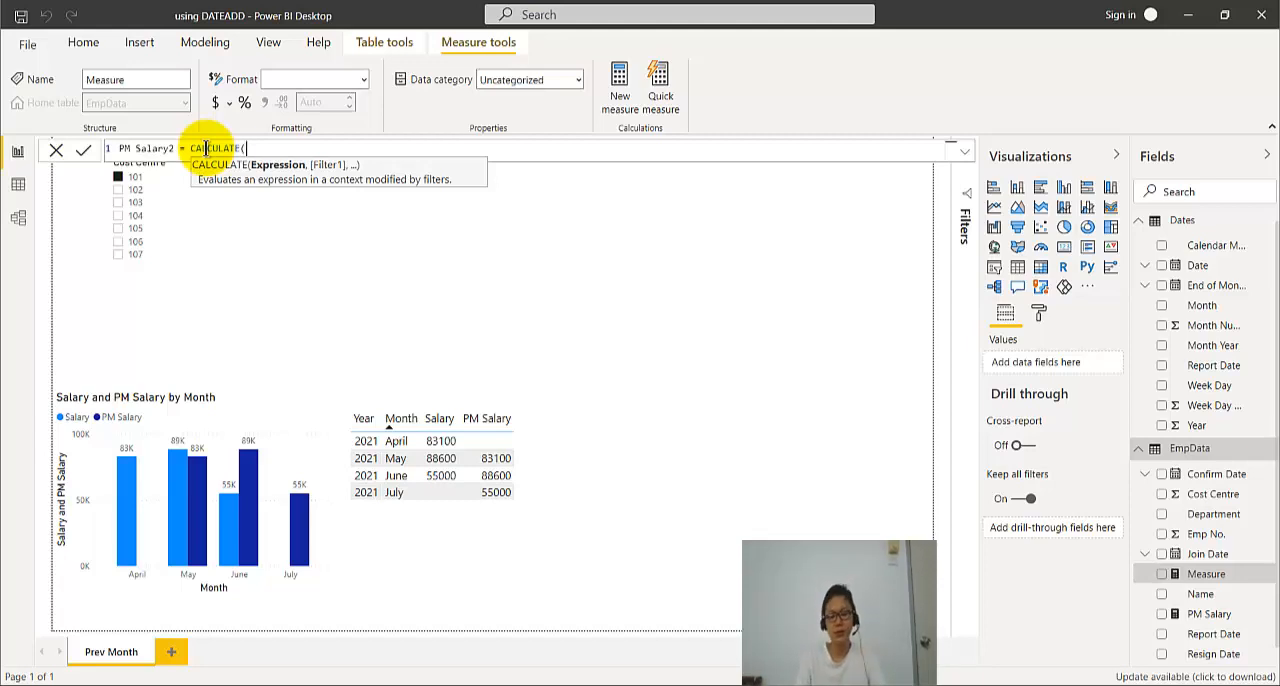
text(UM()
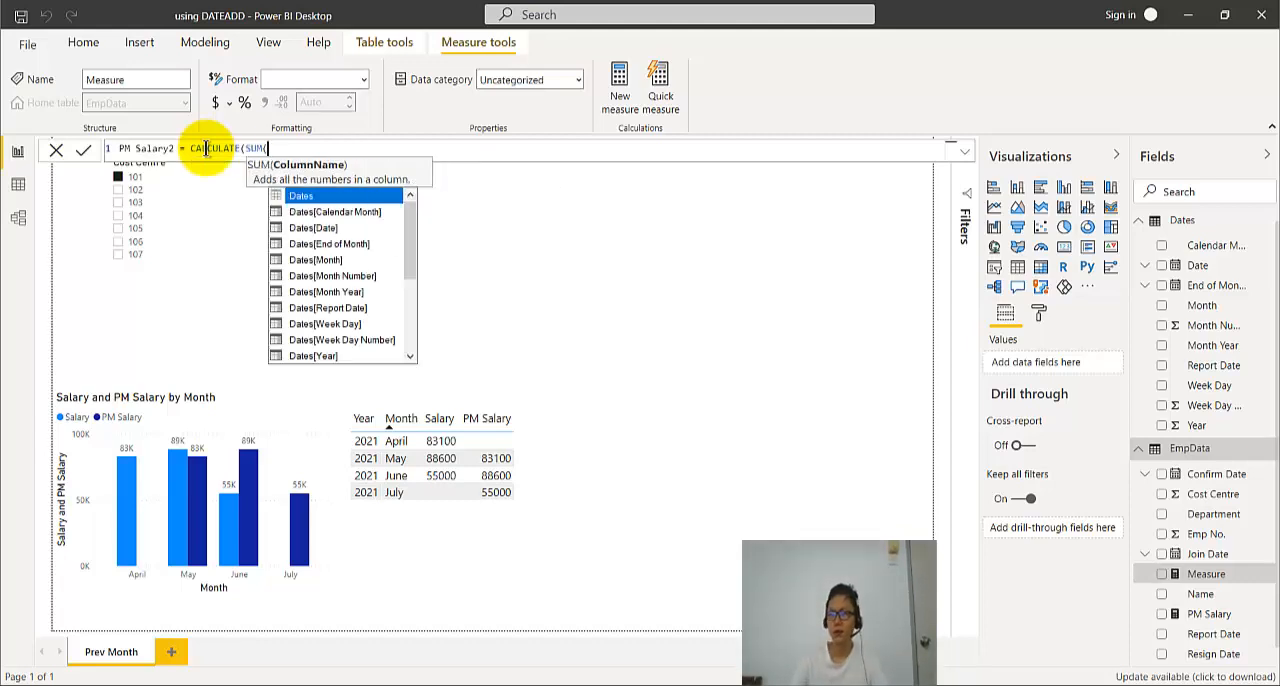
scroll(390, 300, down, 3)
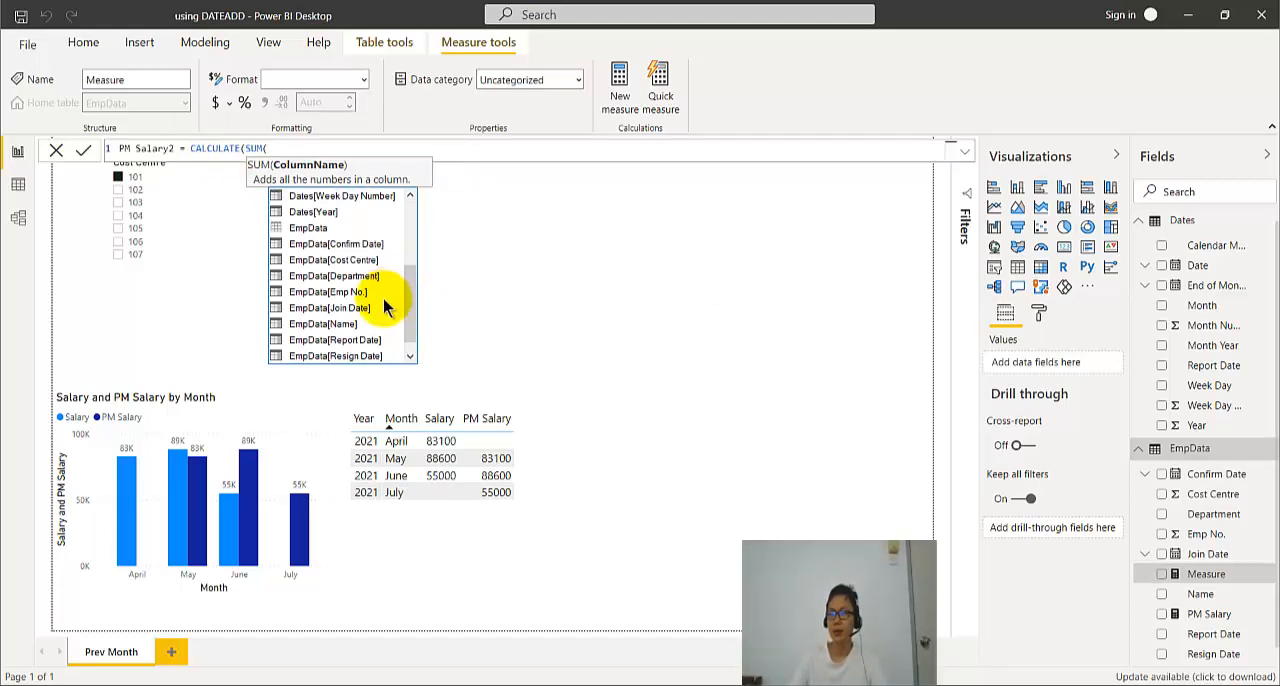
scroll(385, 315, down, 1)
click(332, 357)
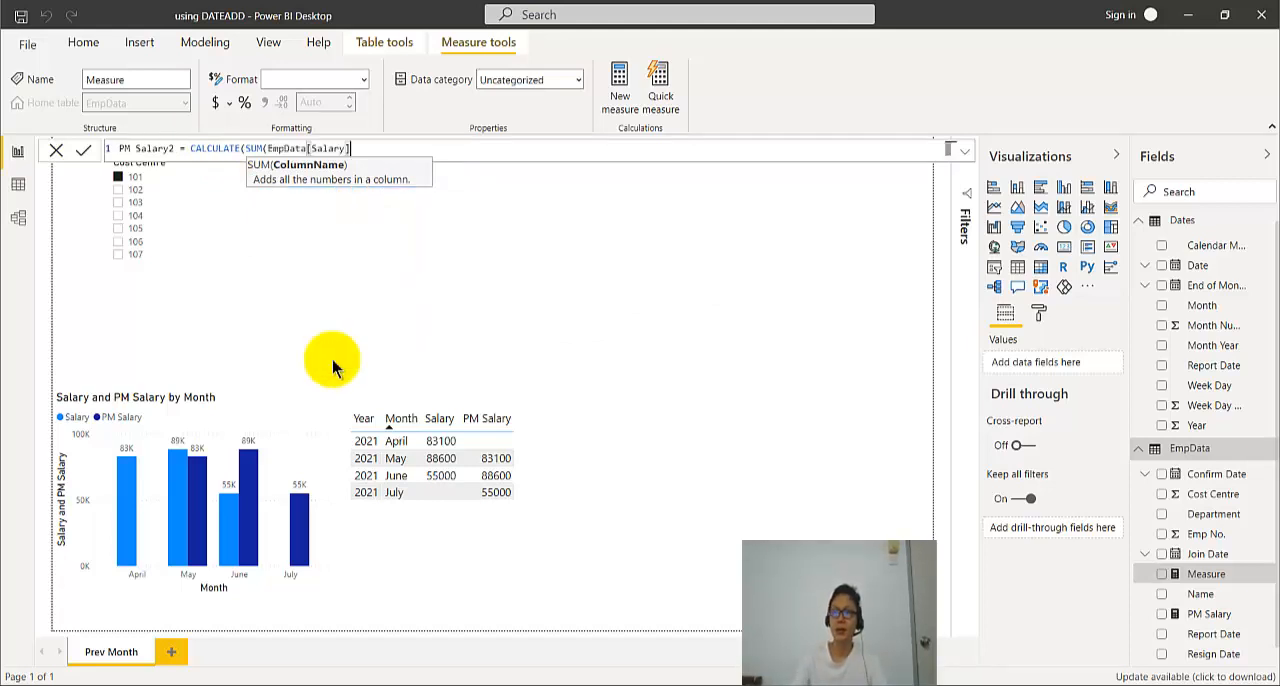
text())
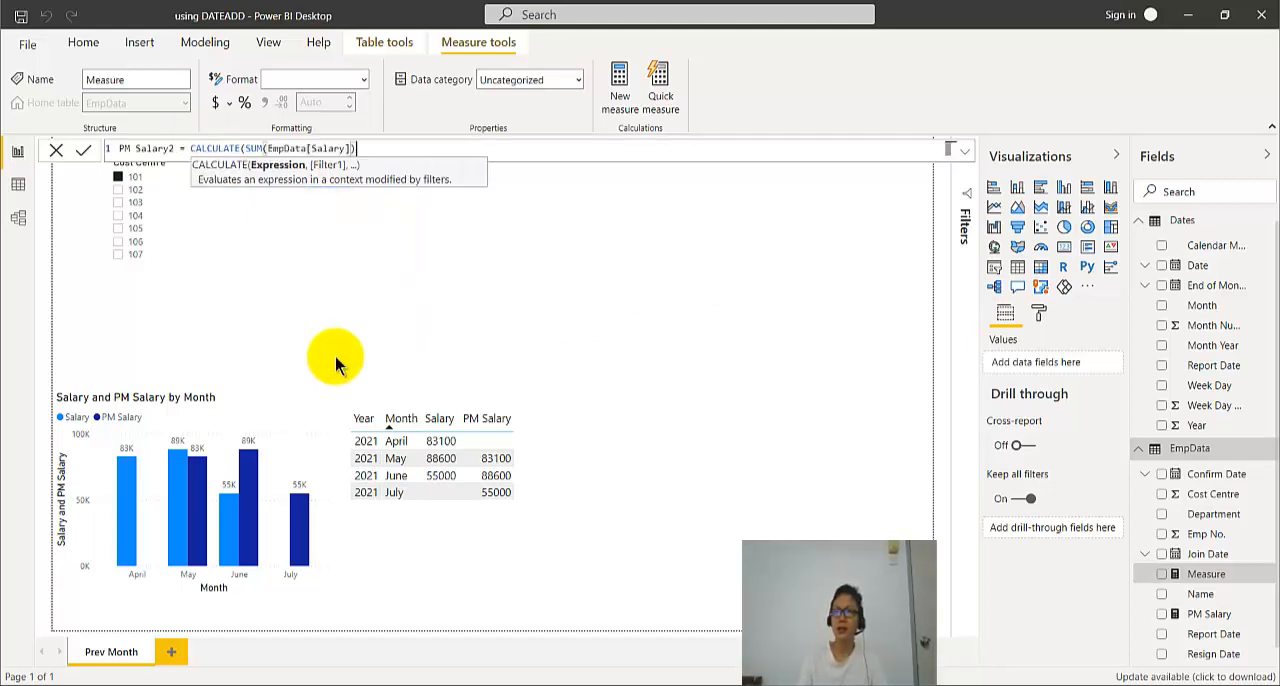
text())
key(Return)
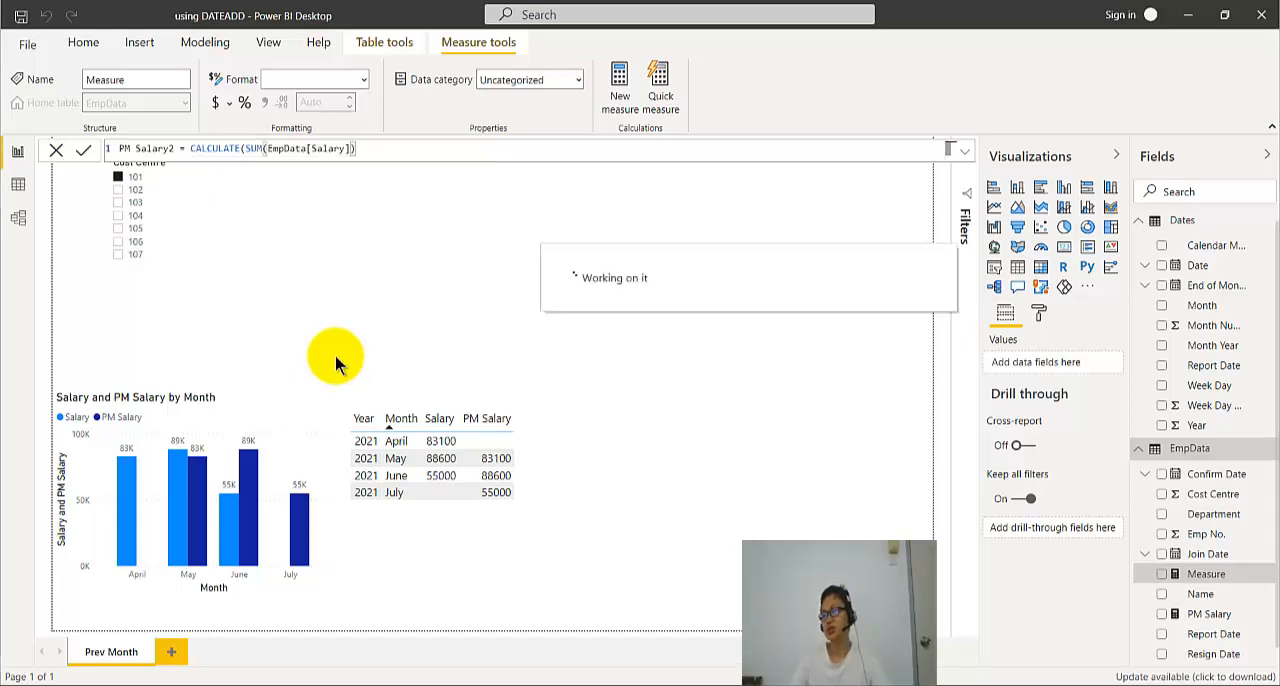
- Add a table visual showing PM Salary2 in the empty area above the existing table, and enlarge it
click(593, 263)
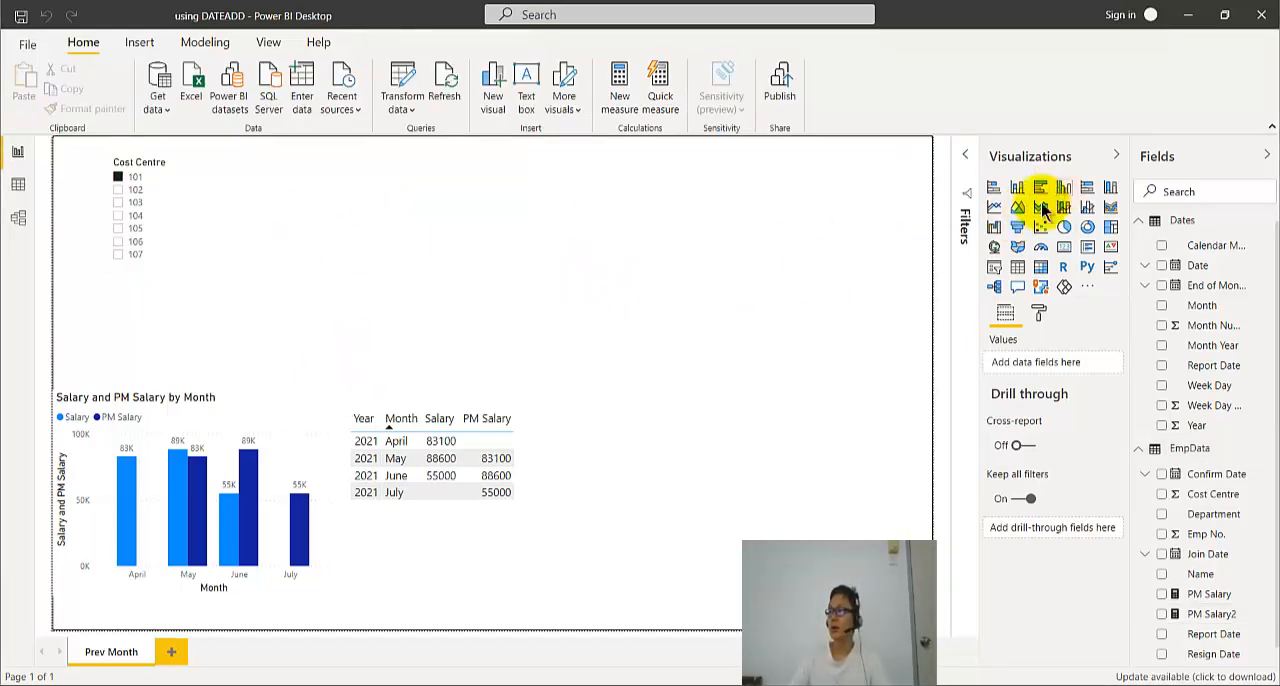
click(1017, 268)
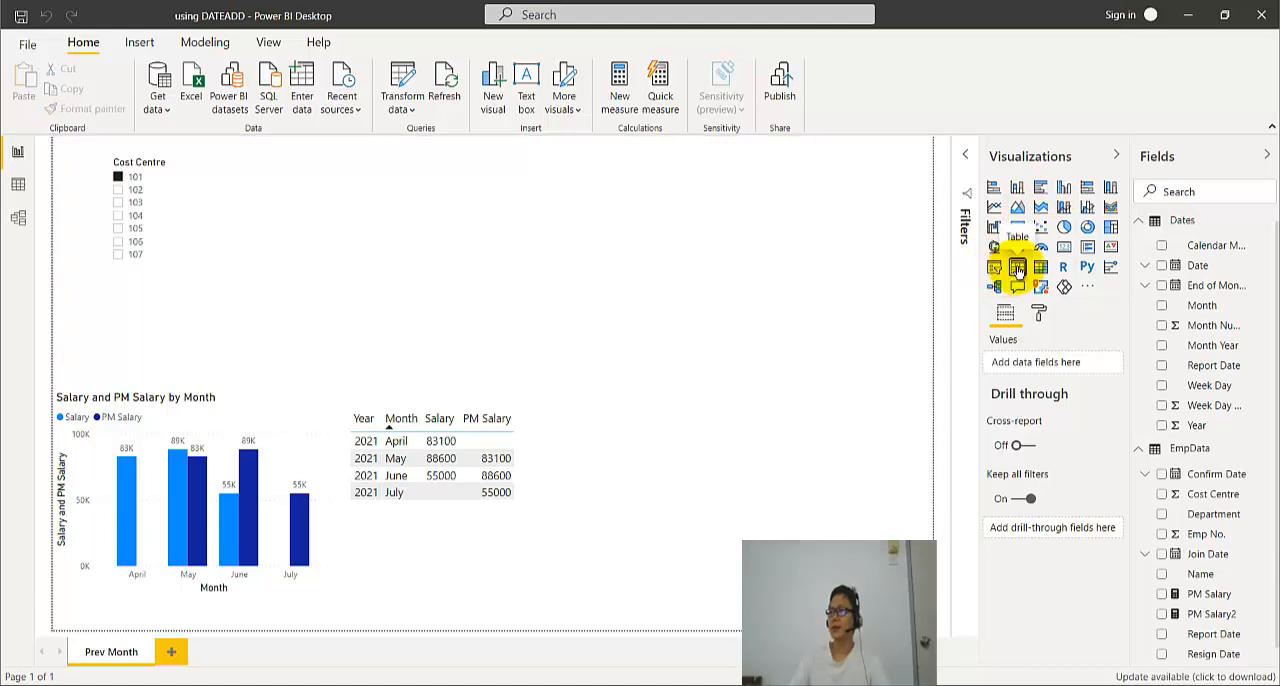
drag(183, 322, 421, 258)
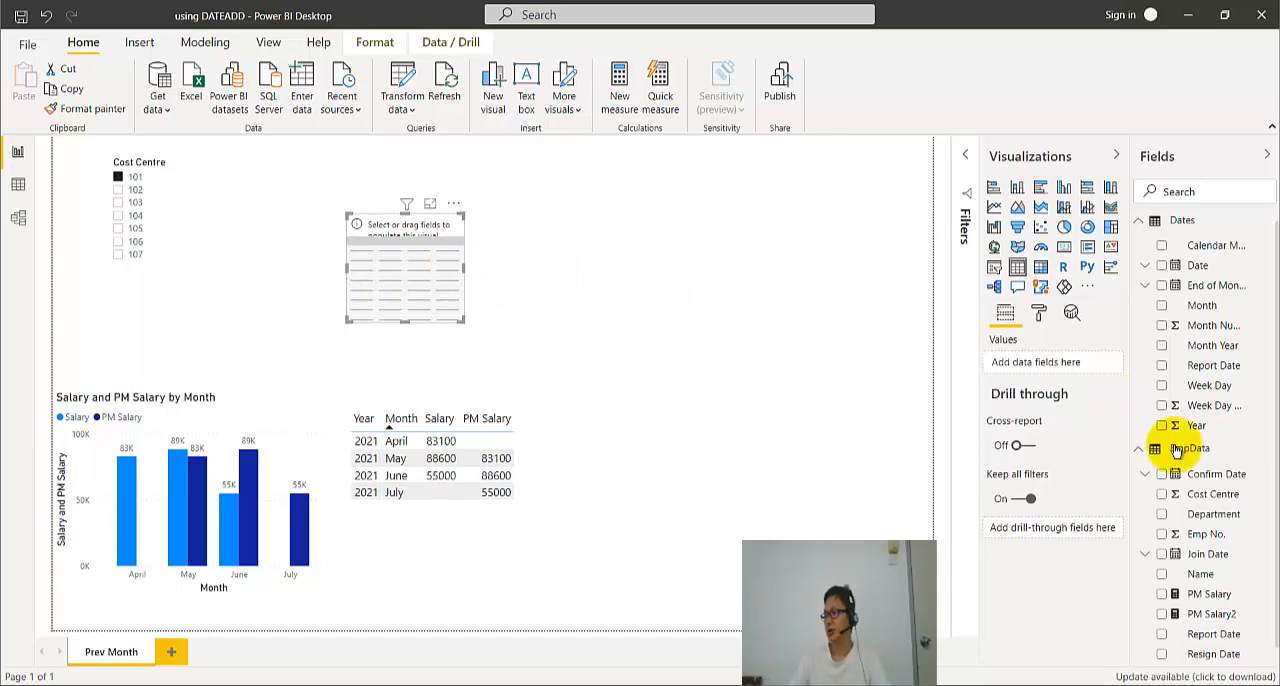
drag(1215, 615, 429, 270)
drag(458, 320, 558, 350)
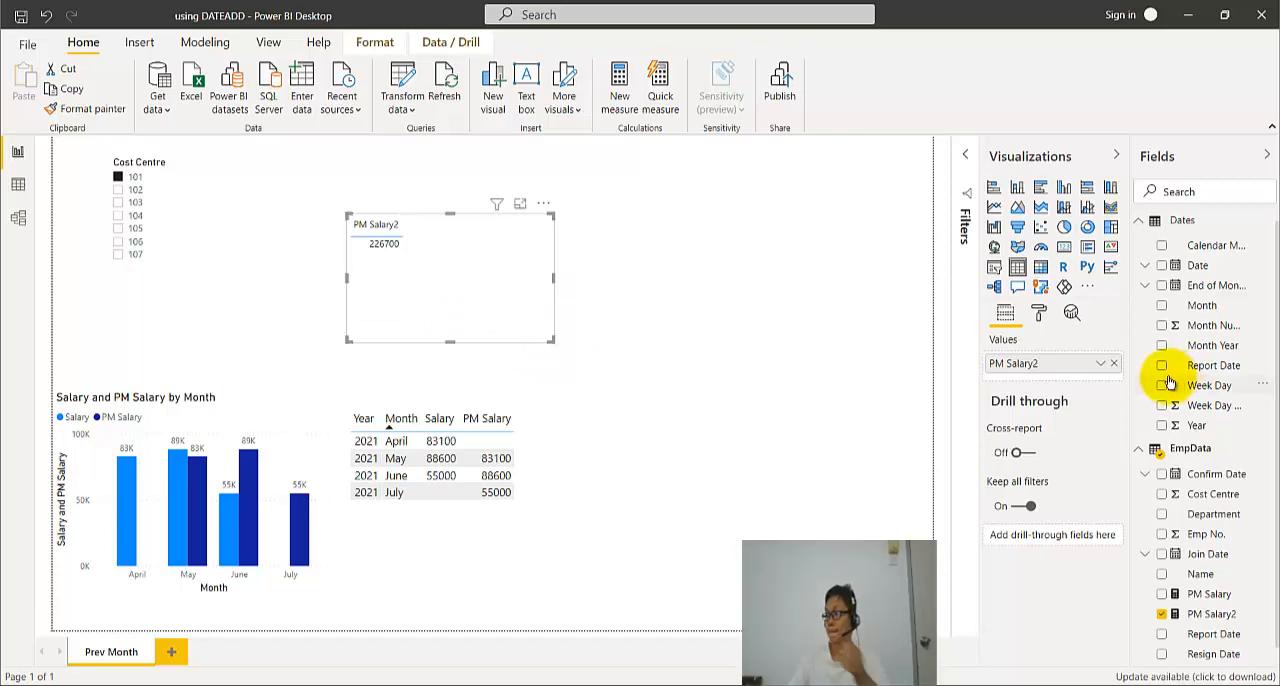
- Add the Month field from the Dates table to the PM Salary2 table visual as its first column
scroll(1182, 377, up, 1)
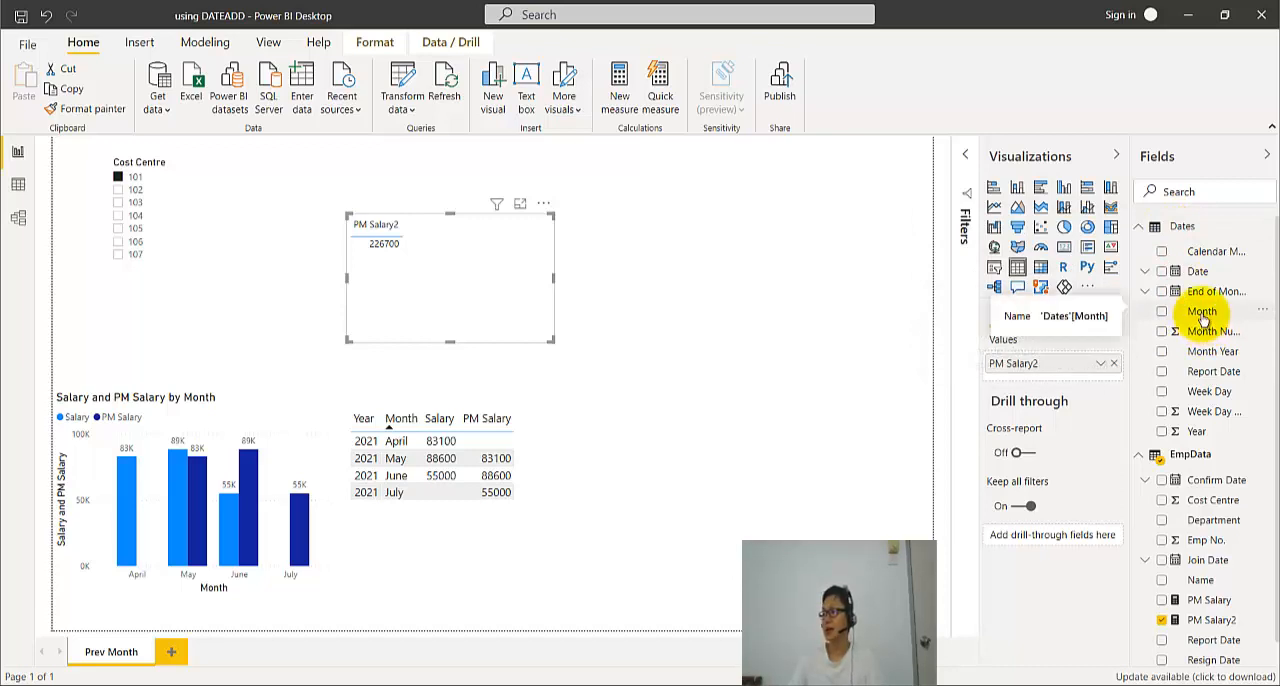
drag(1203, 316, 487, 295)
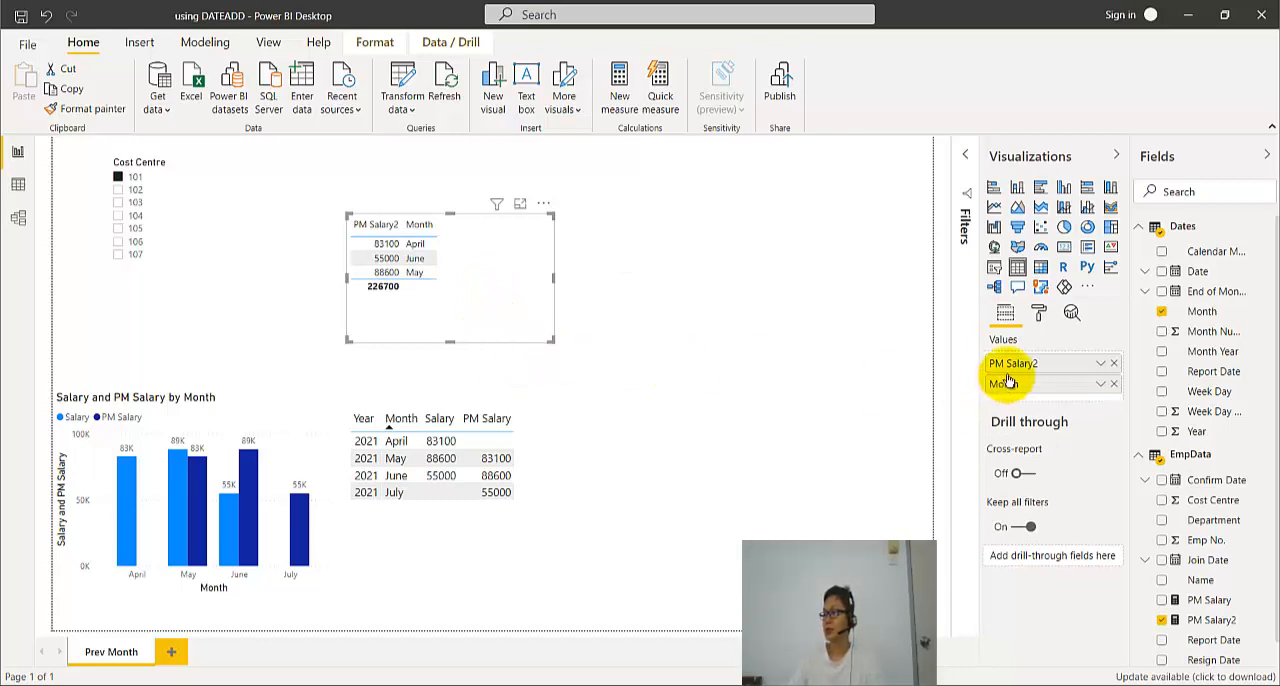
drag(1008, 383, 1008, 364)
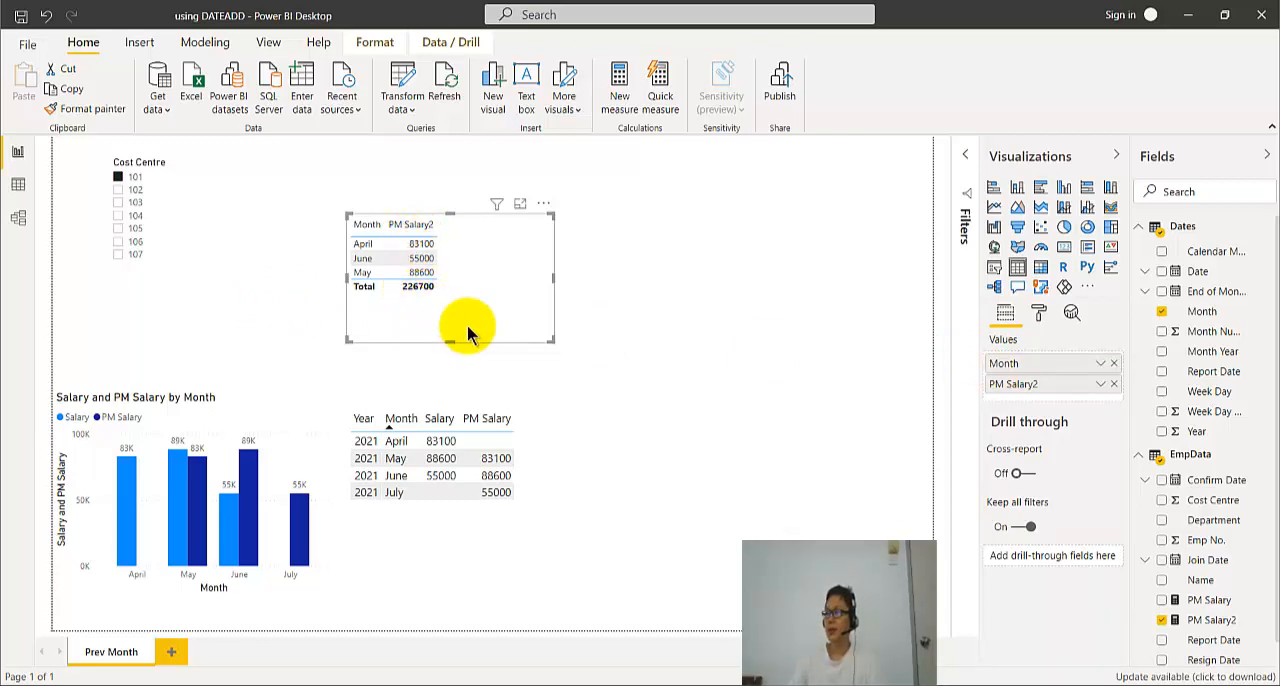
- Test the Cost Centre slicer with 102 and 101, and delete the slicer from the report page
click(118, 190)
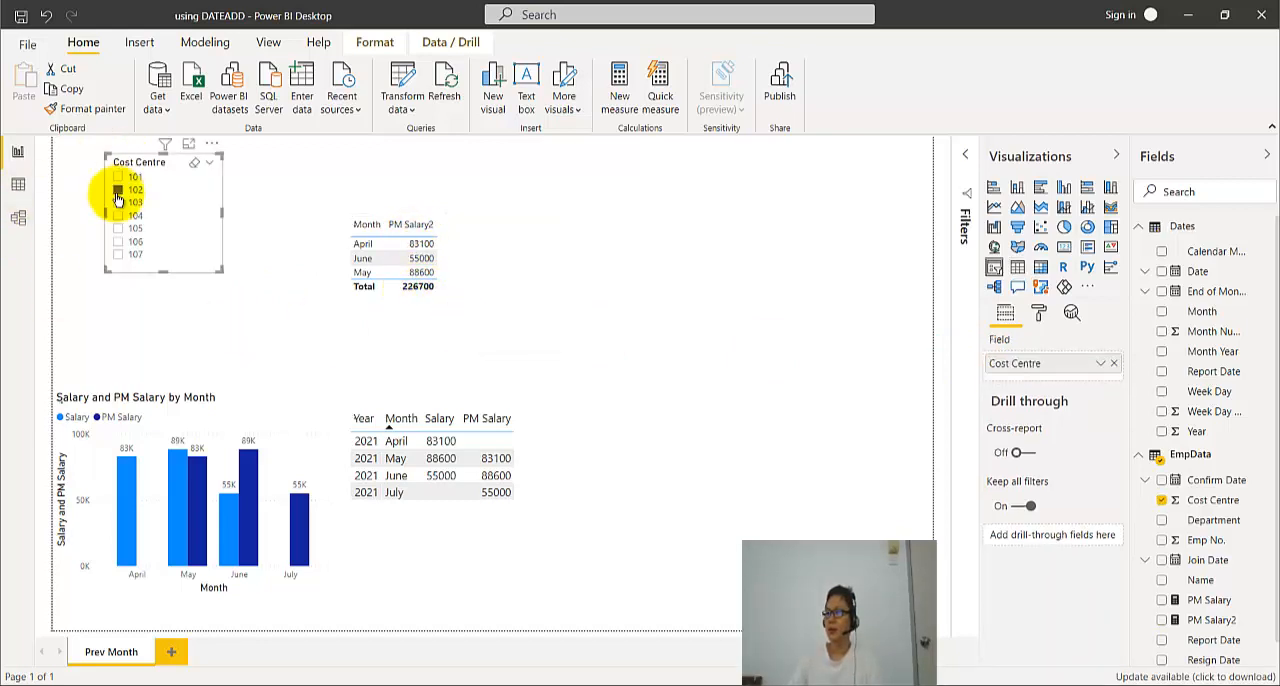
click(118, 177)
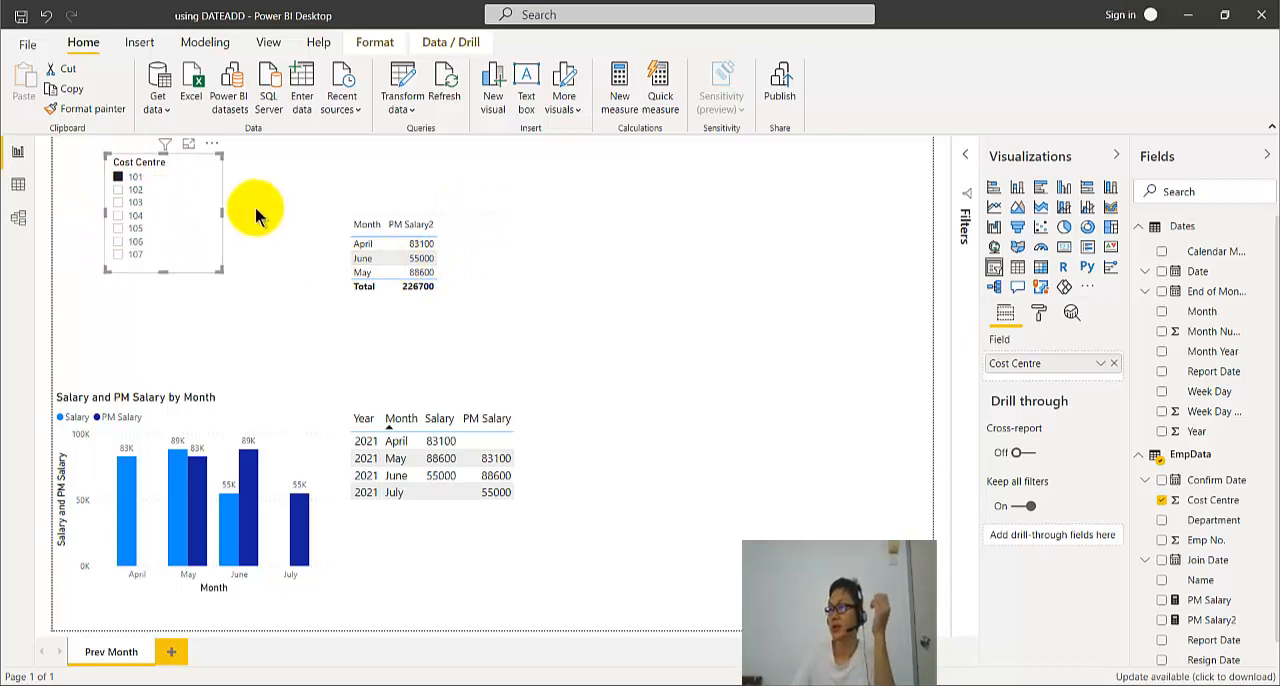
click(194, 162)
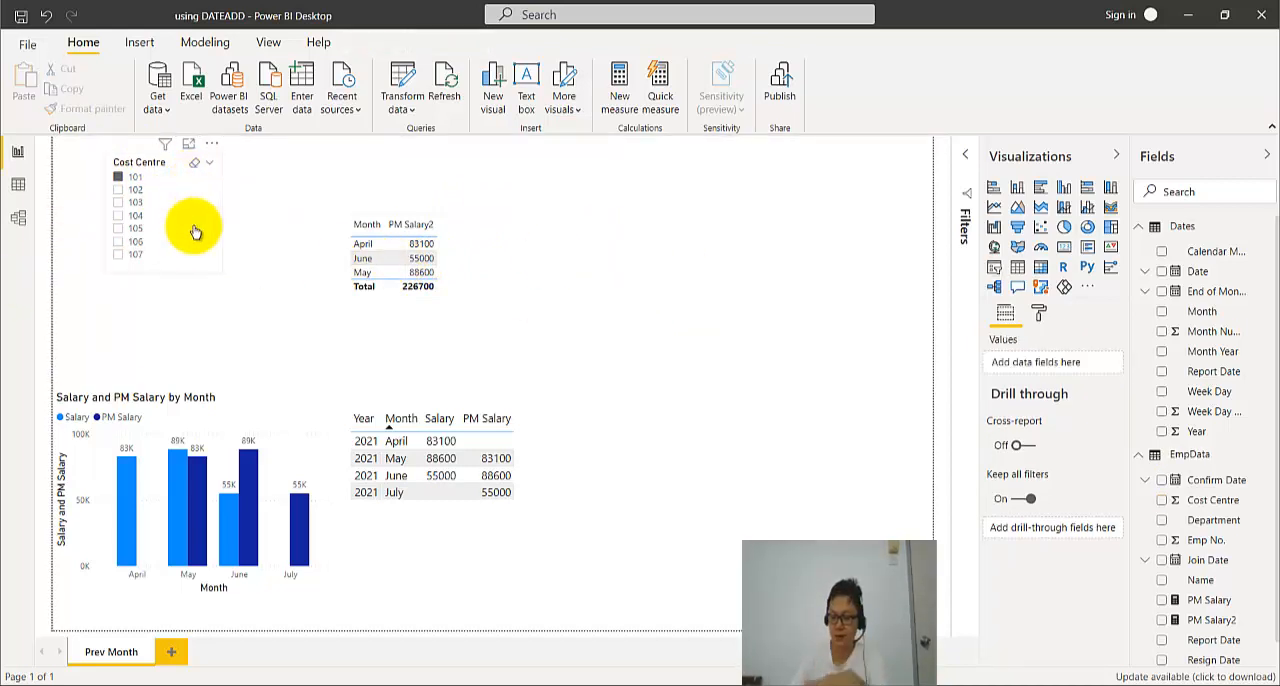
key(Delete)
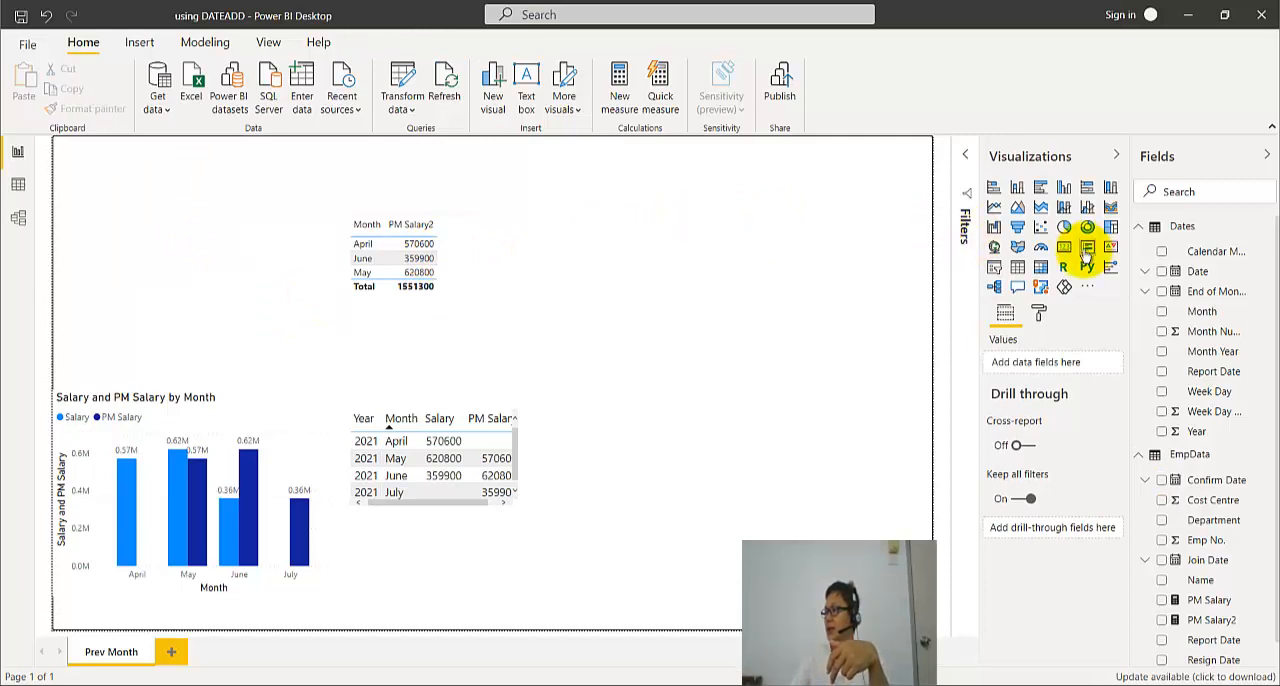
- Add a new slicer for the EmpData Cost Centre field and place it beside the Month and PM Salary2 table
click(995, 267)
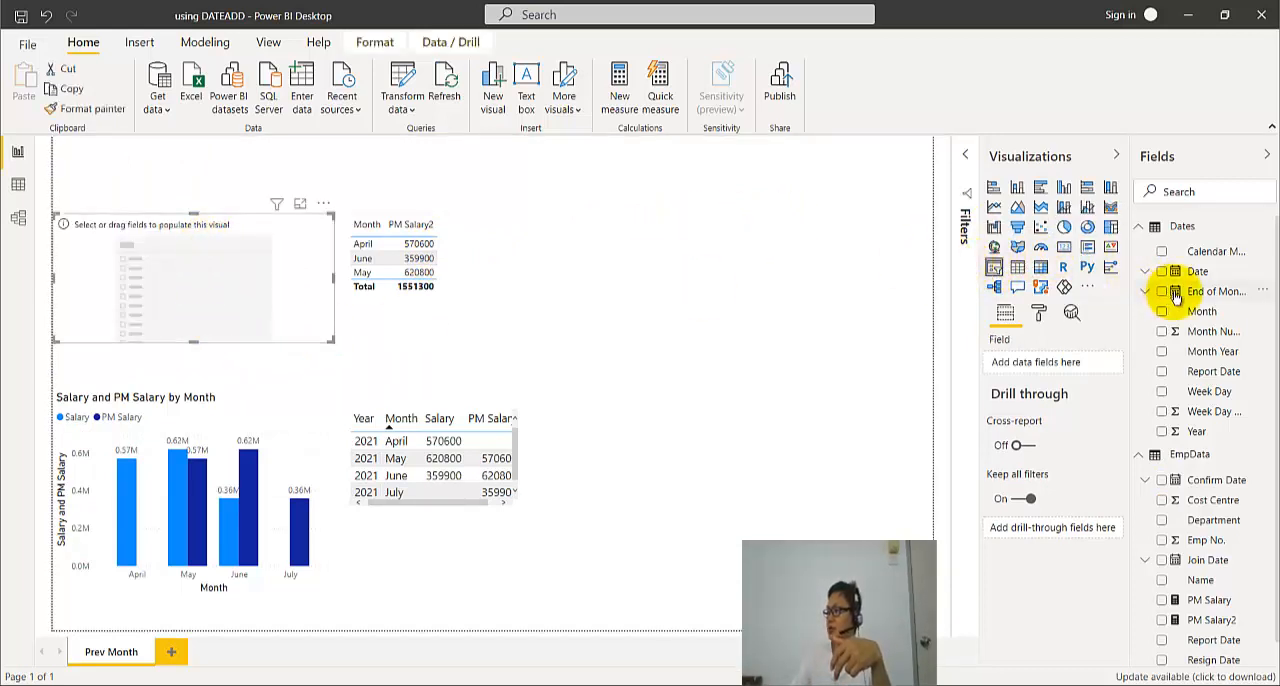
scroll(1212, 541, down, 1)
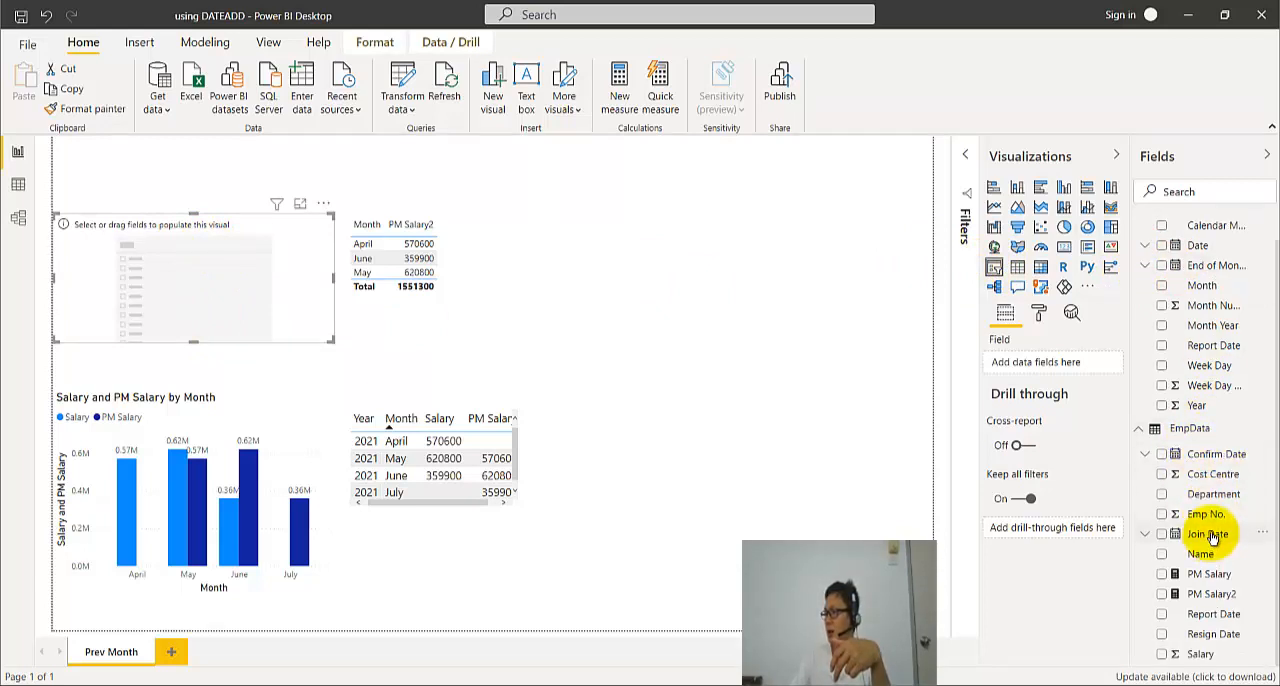
drag(1213, 476, 248, 345)
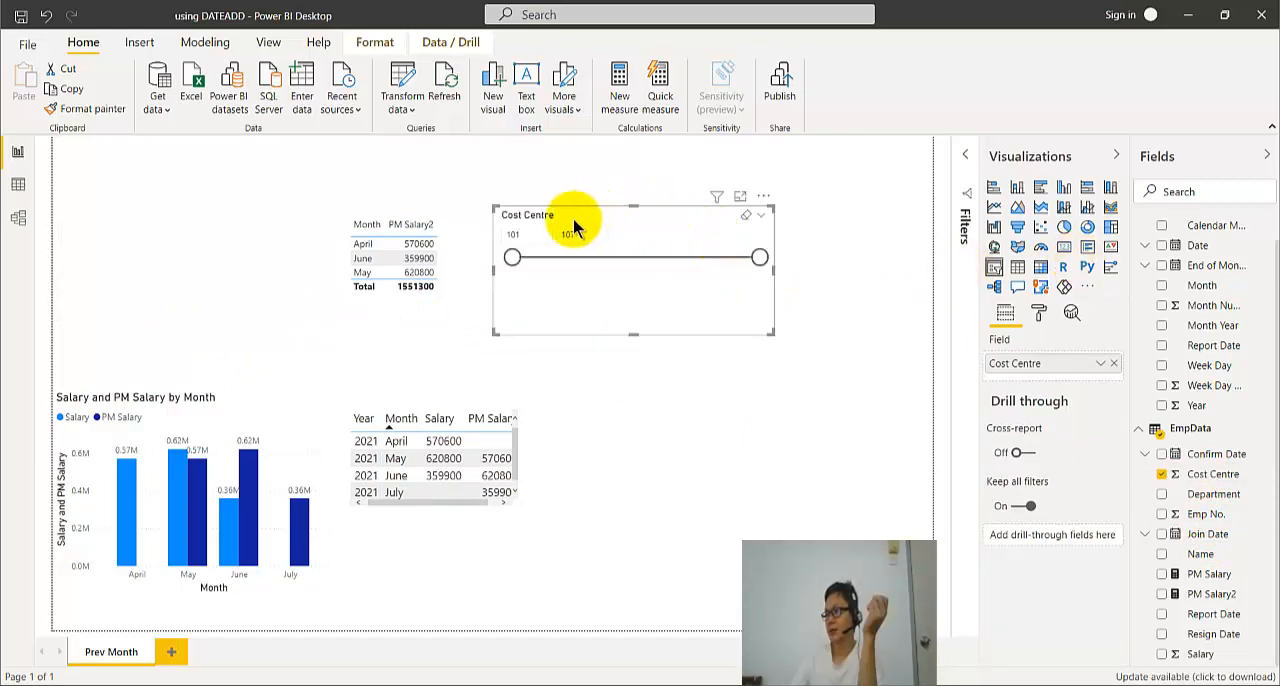
- Change the new Cost Centre slicer's display style to List
click(763, 218)
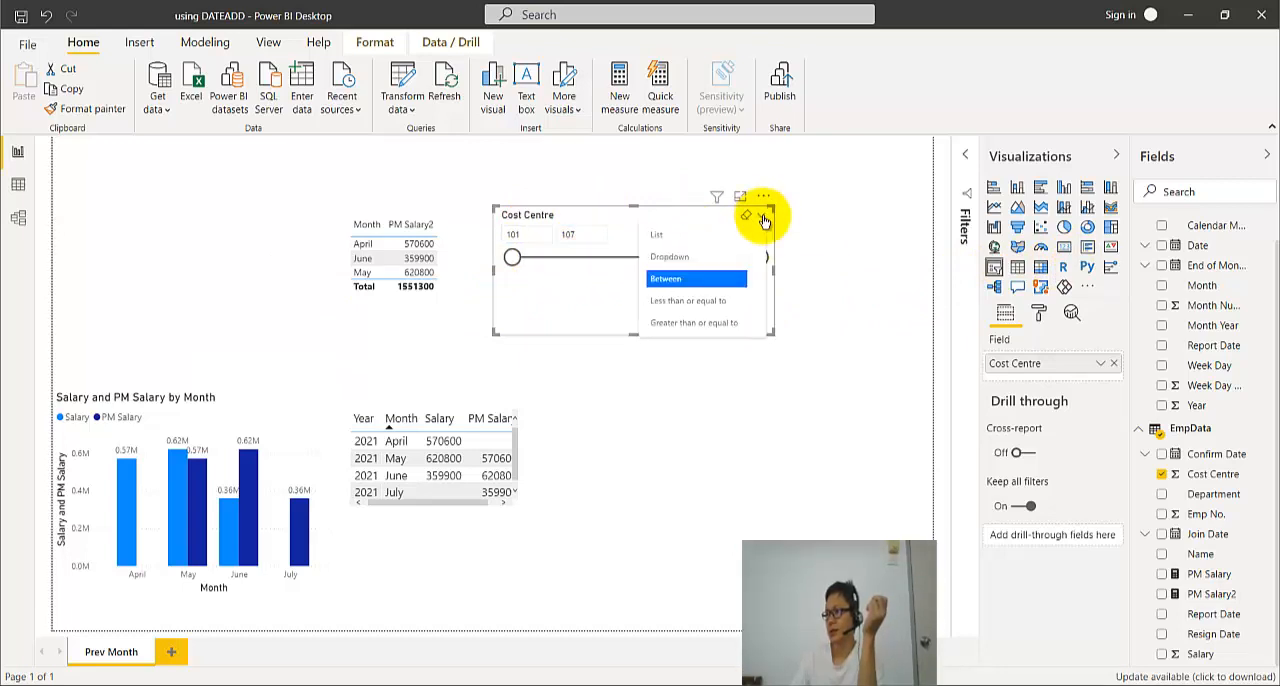
click(763, 218)
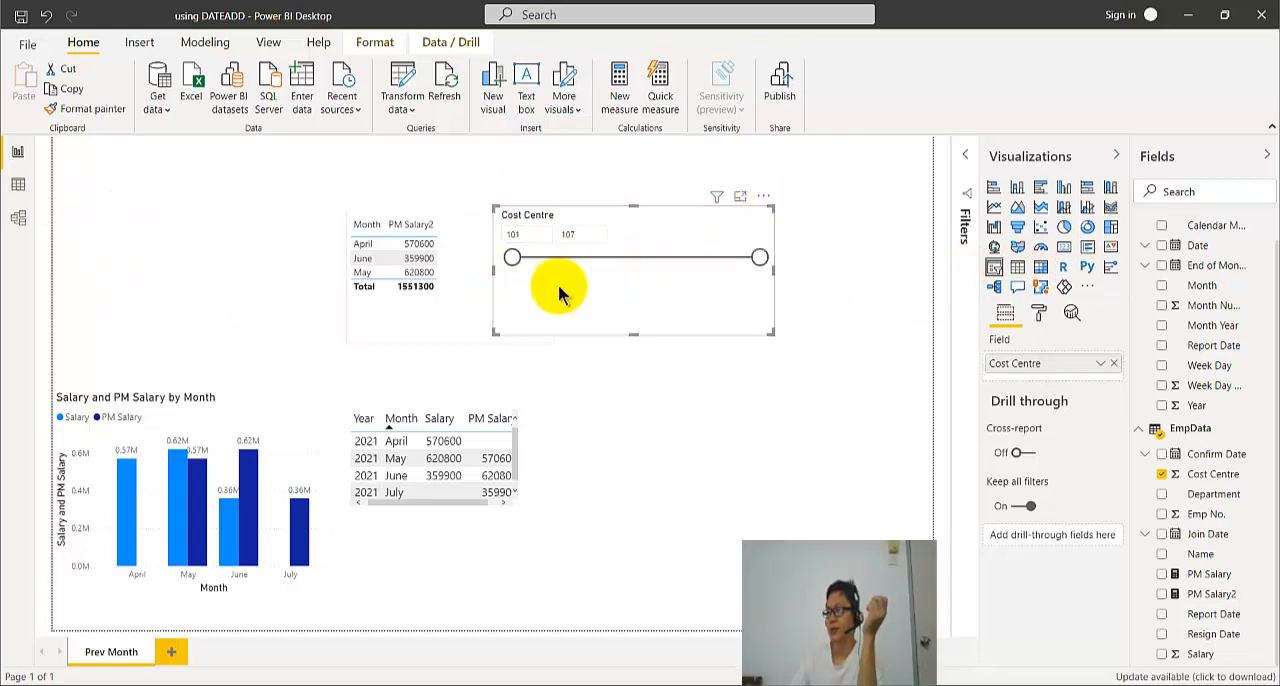
click(763, 218)
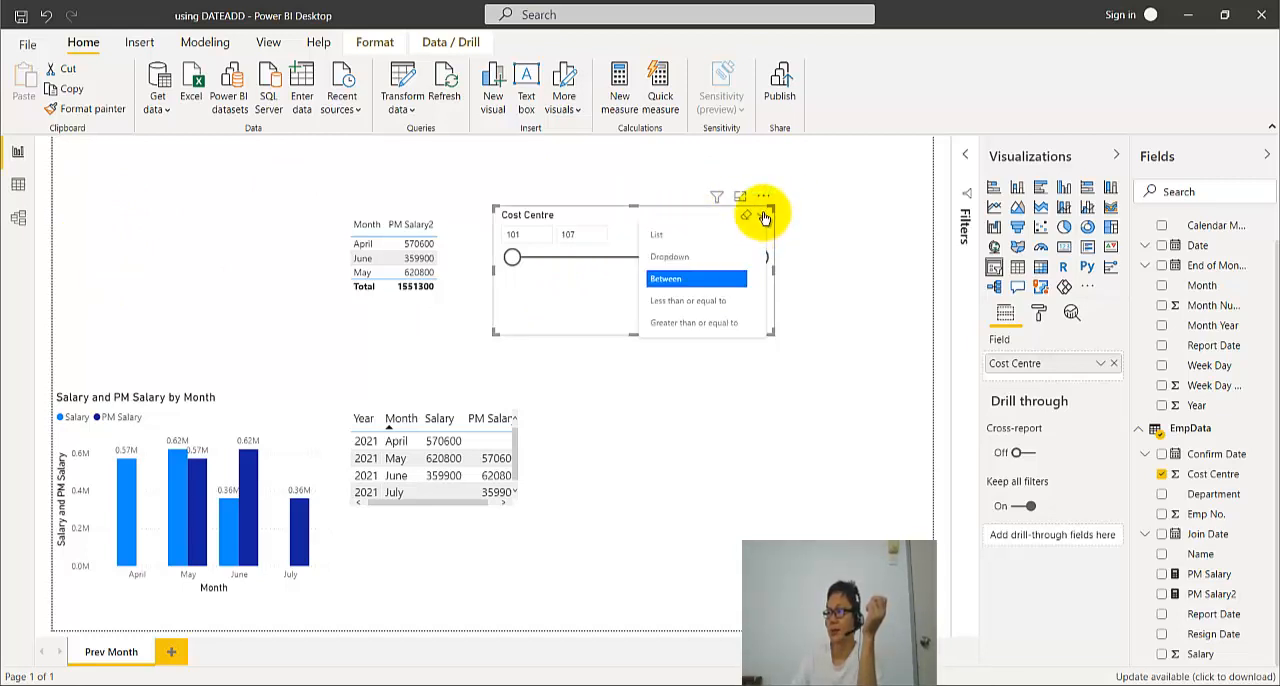
click(709, 235)
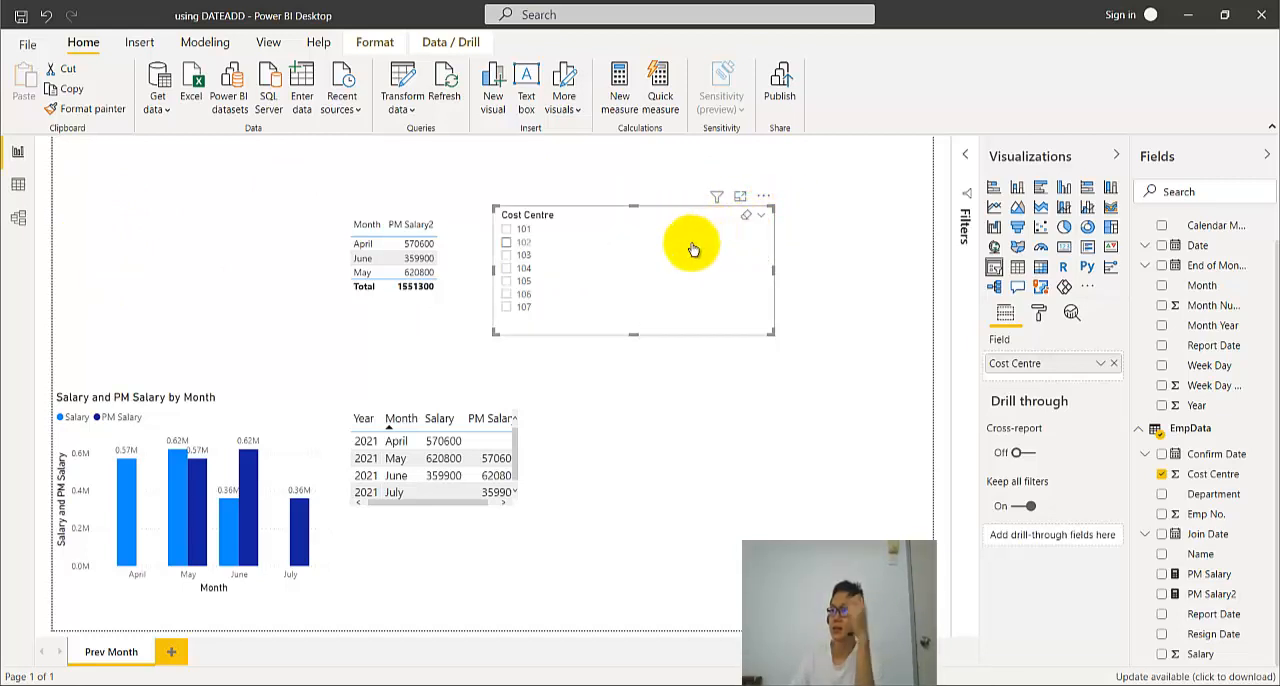
- Reposition and narrow the Cost Centre slicer, and test it with cost centres 101 and 107
click(507, 236)
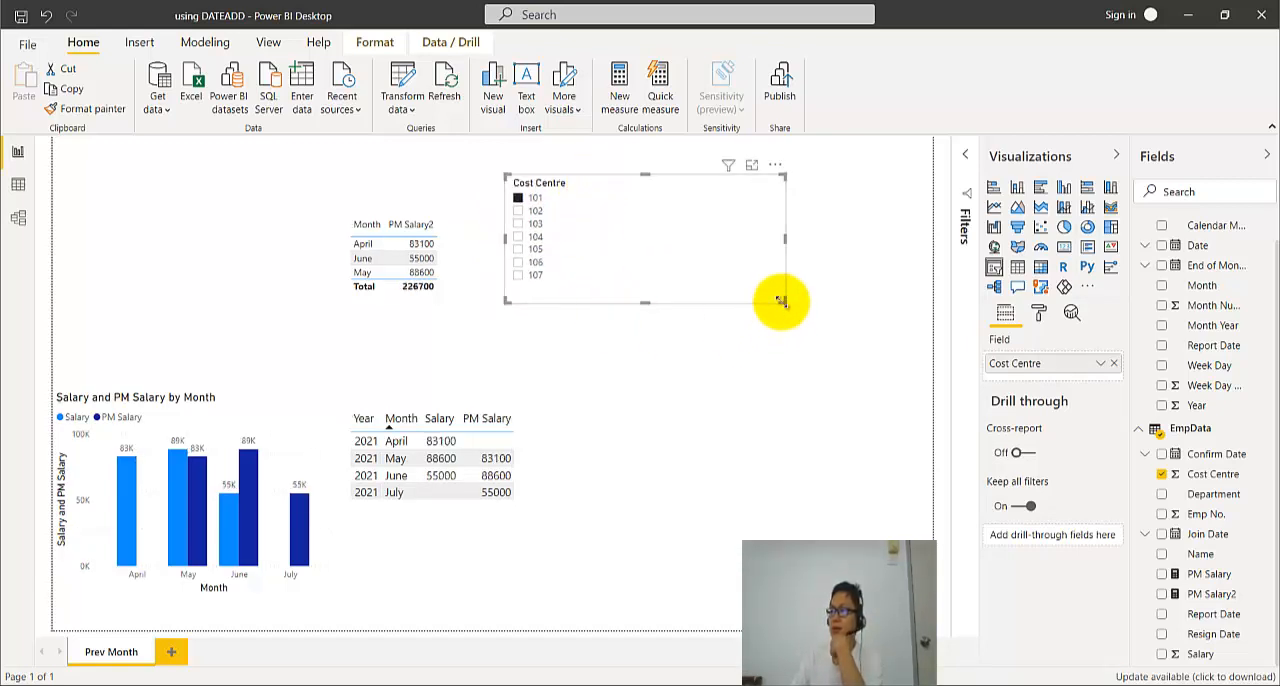
drag(780, 297, 641, 310)
click(575, 279)
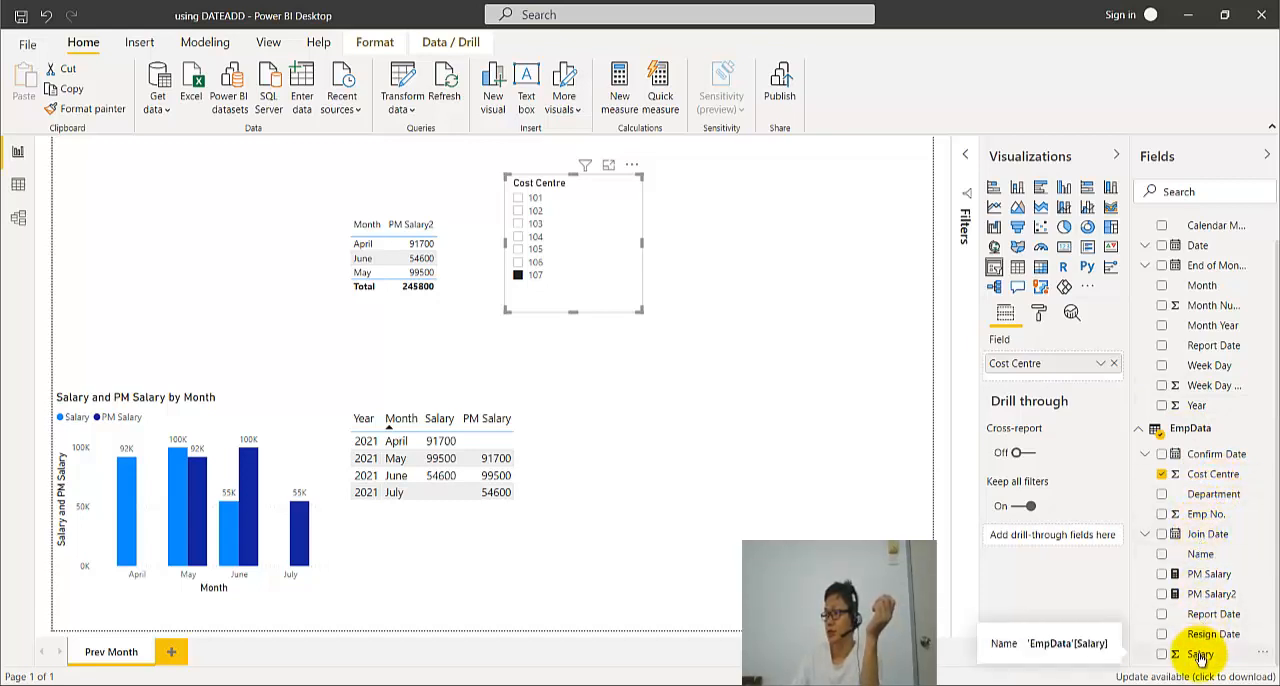
- Add the EmpData Salary field to the Month and PM Salary2 table, and filter the page to cost centre 101
drag(1199, 657, 314, 320)
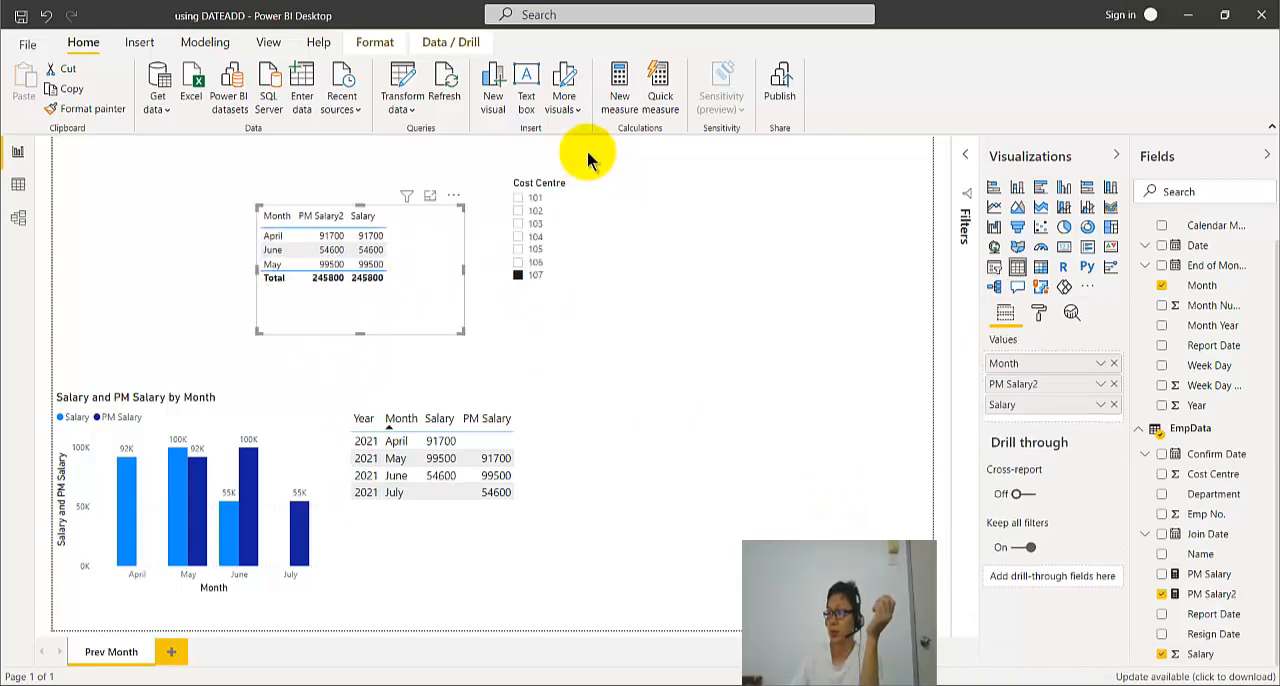
click(518, 197)
click(368, 305)
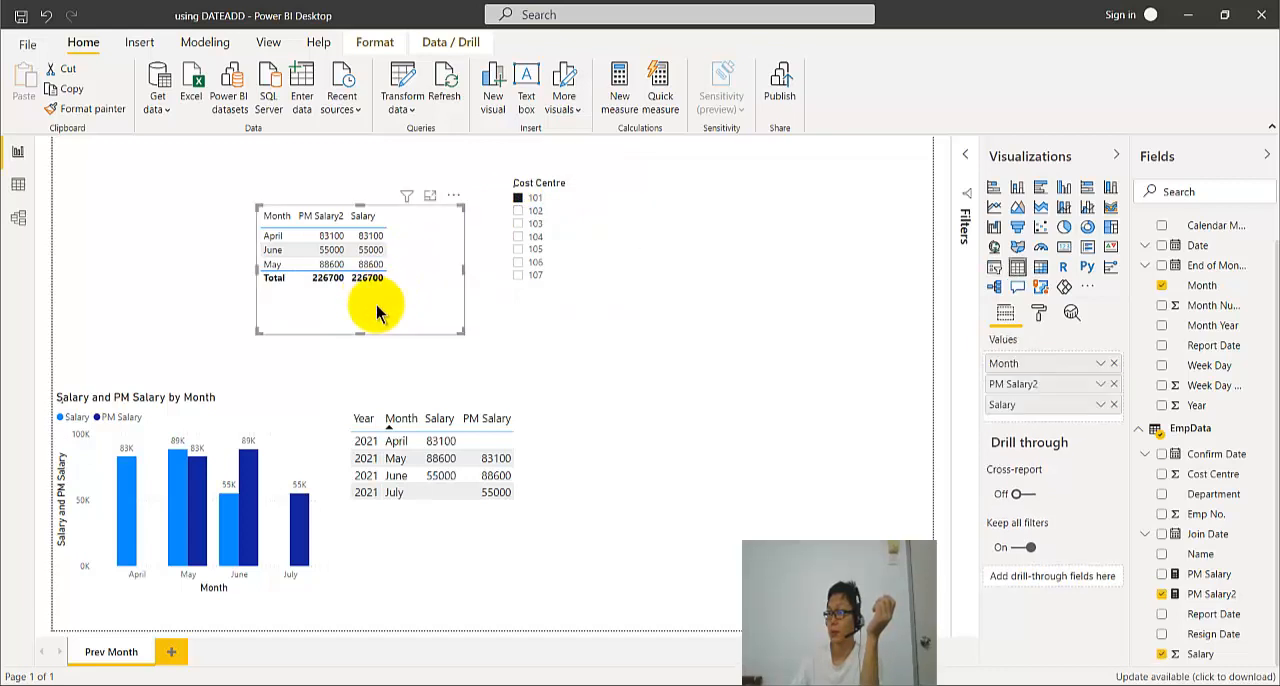
- Filter the page to cost centre 102, shift the monthly table slightly, and toggle its Salary field off and back on
click(1203, 654)
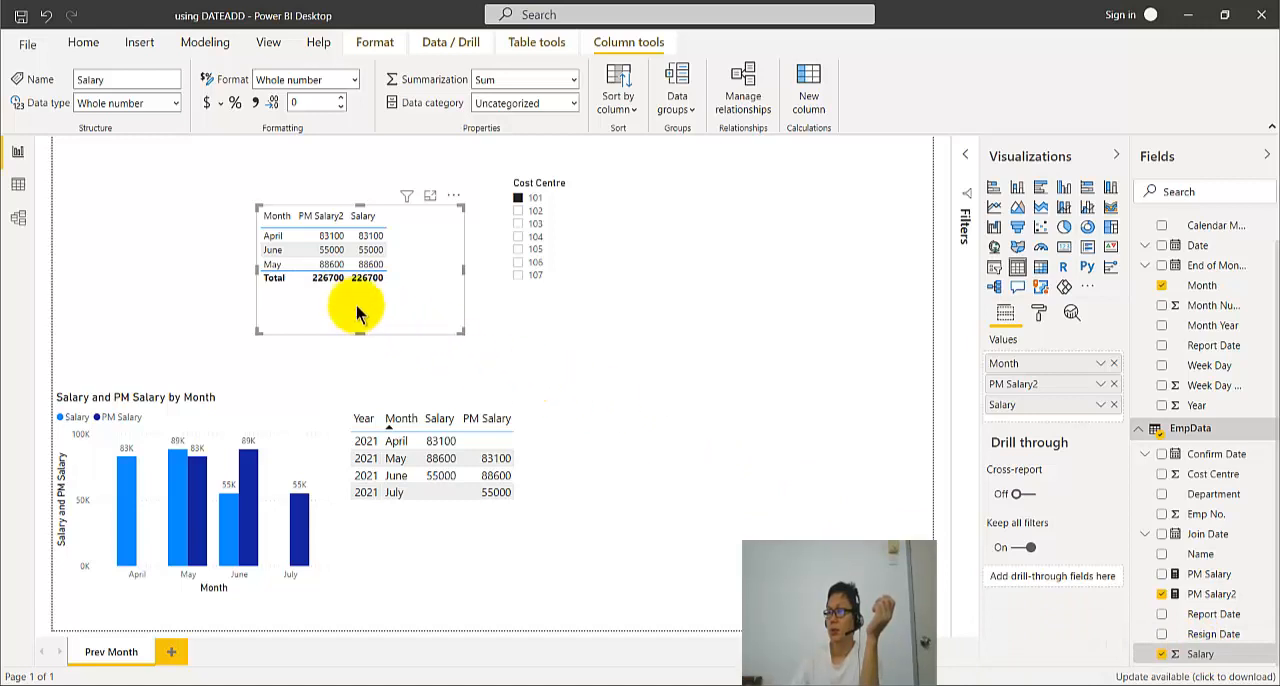
click(517, 212)
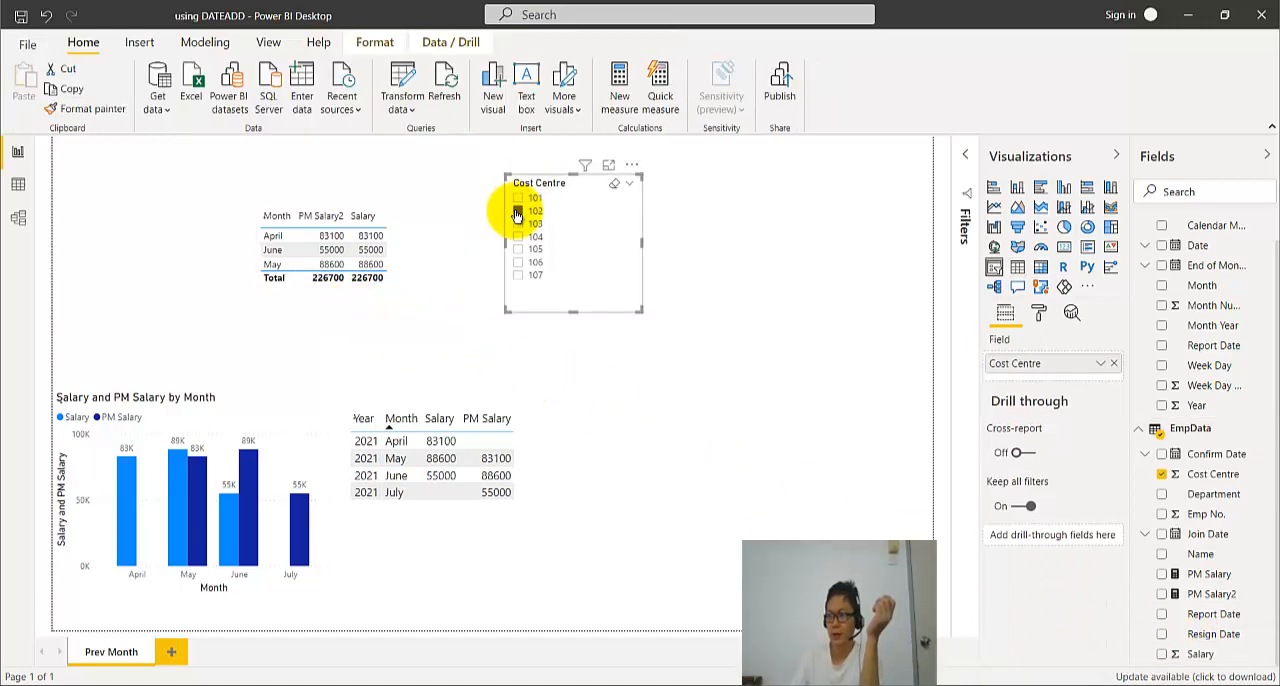
click(316, 320)
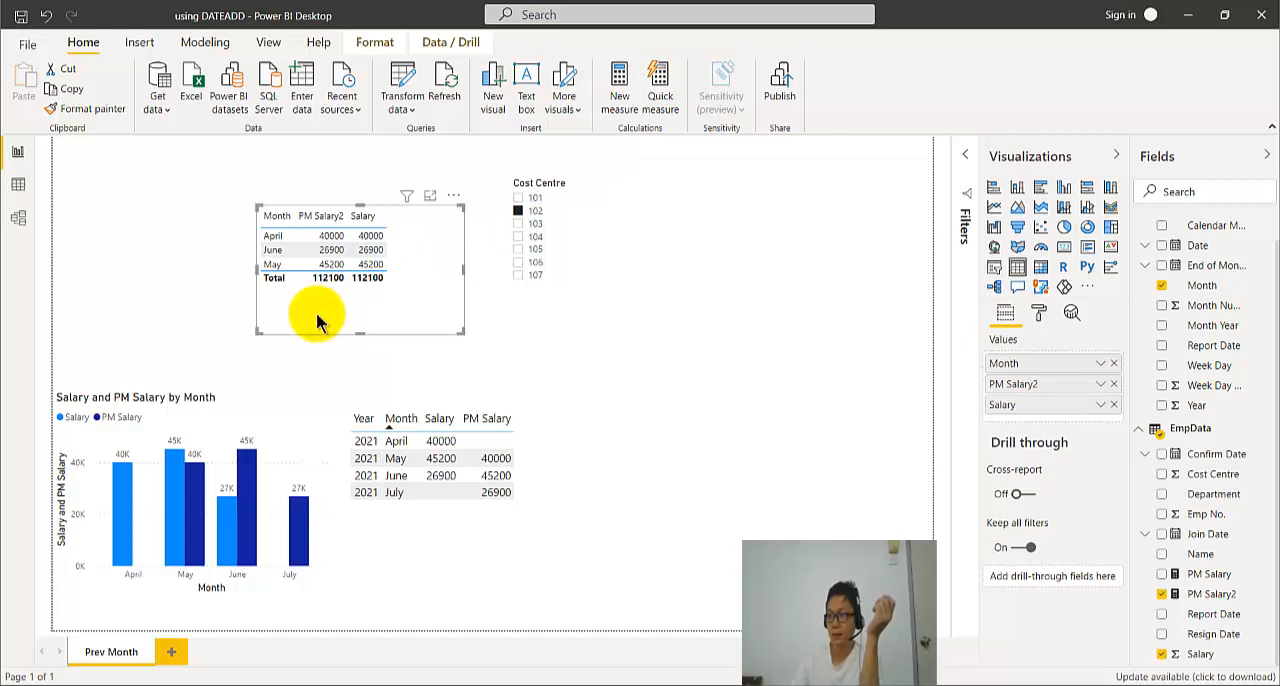
drag(320, 320, 345, 333)
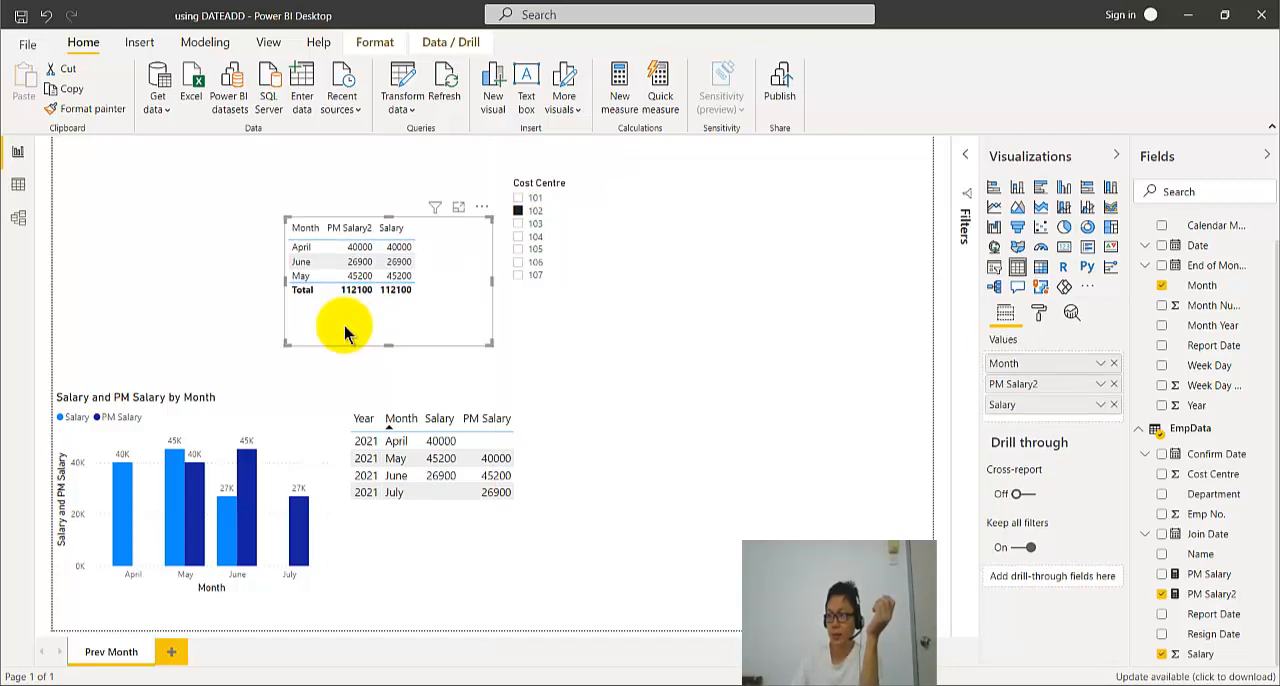
click(1160, 655)
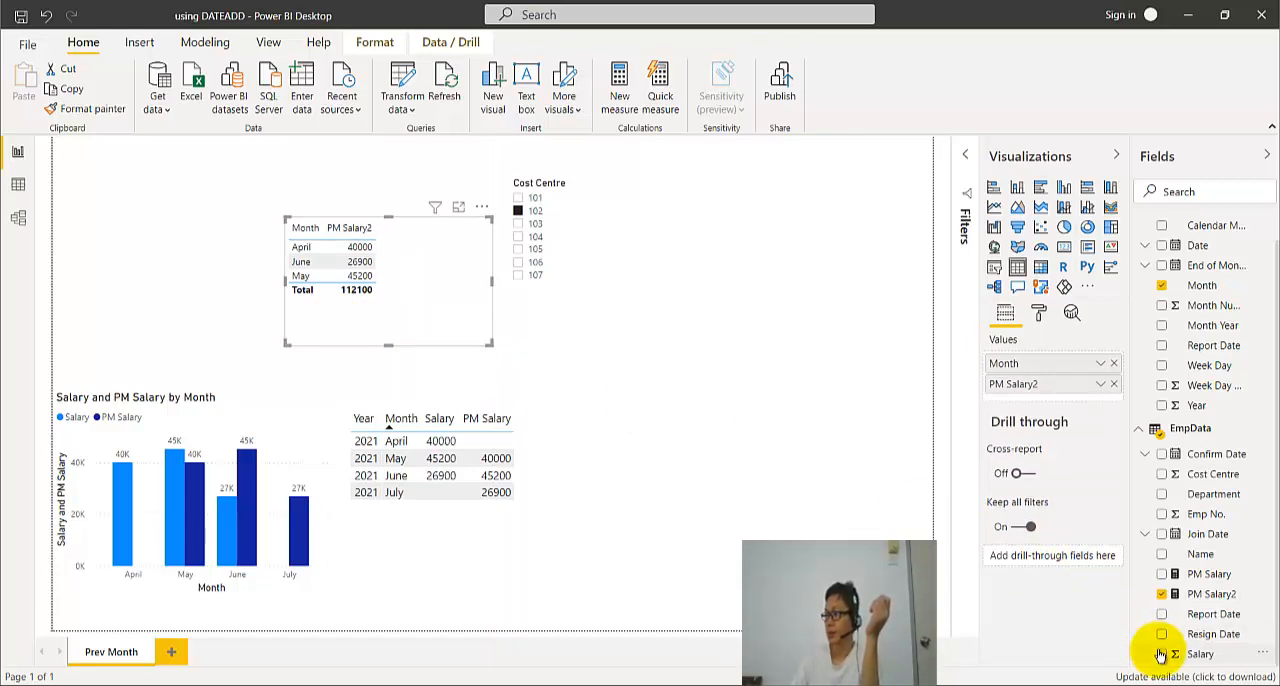
click(1160, 655)
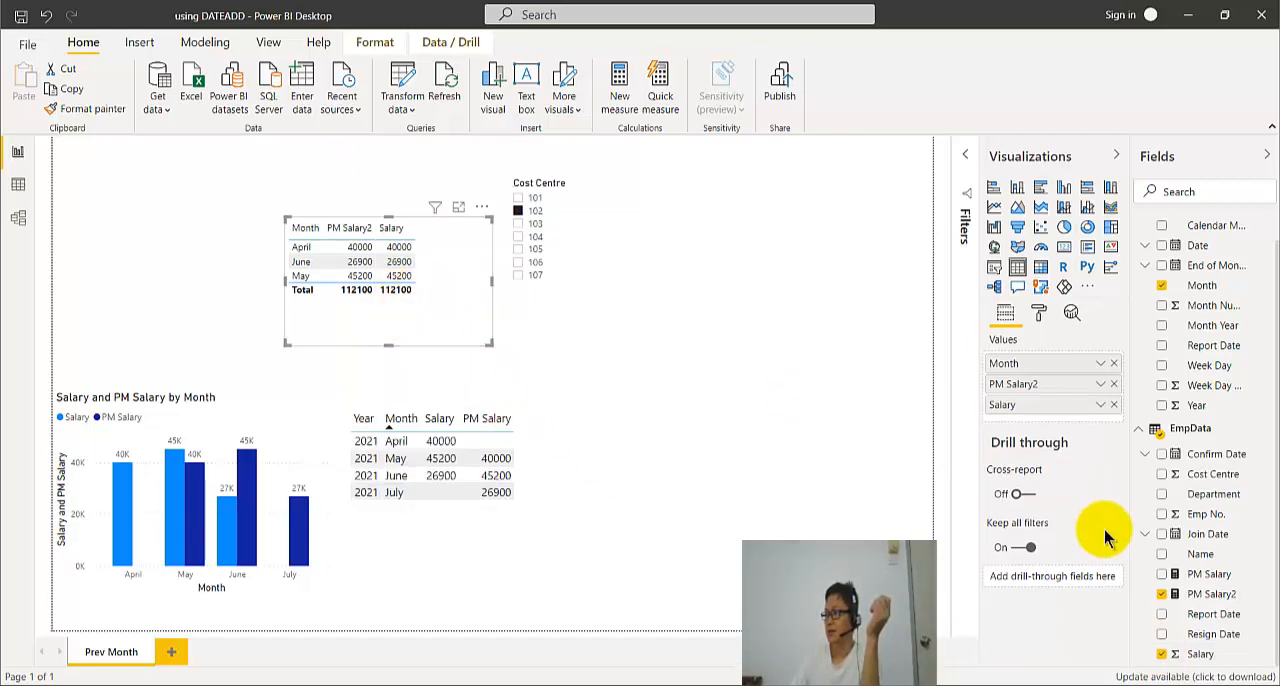
- Open the PM Salary2 measure's formula for editing and place the Salary column before PM Salary2 in the monthly table
click(1207, 594)
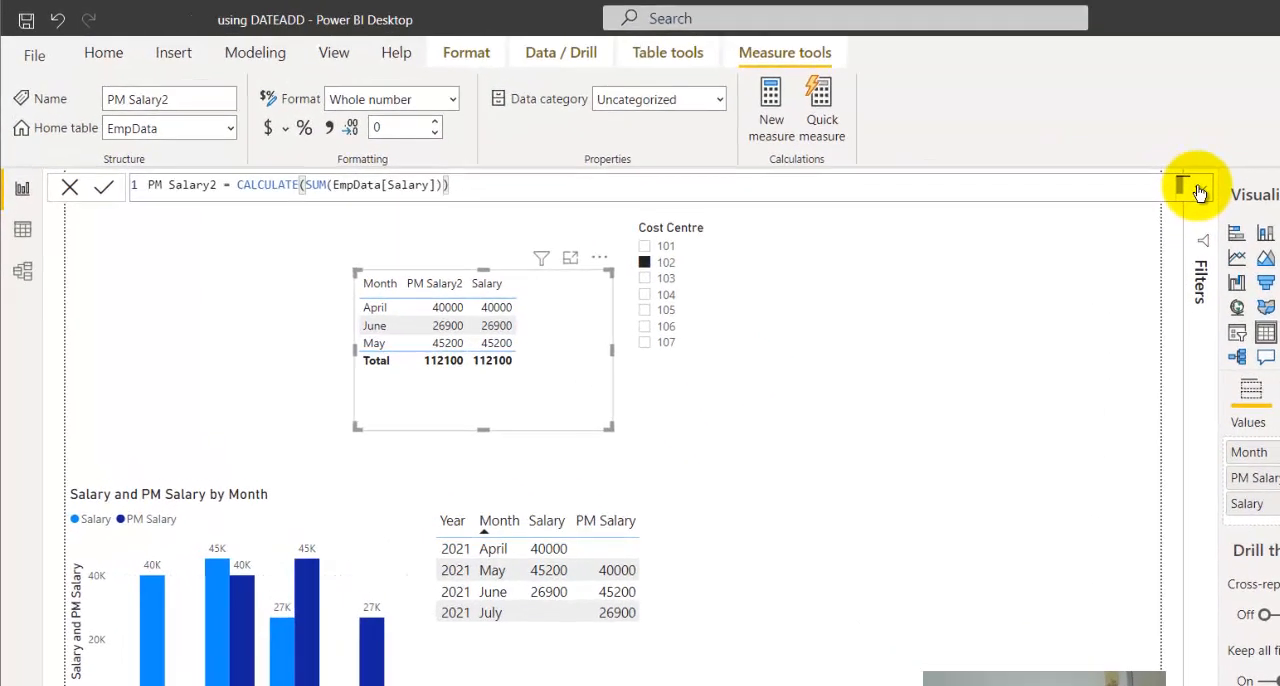
click(960, 152)
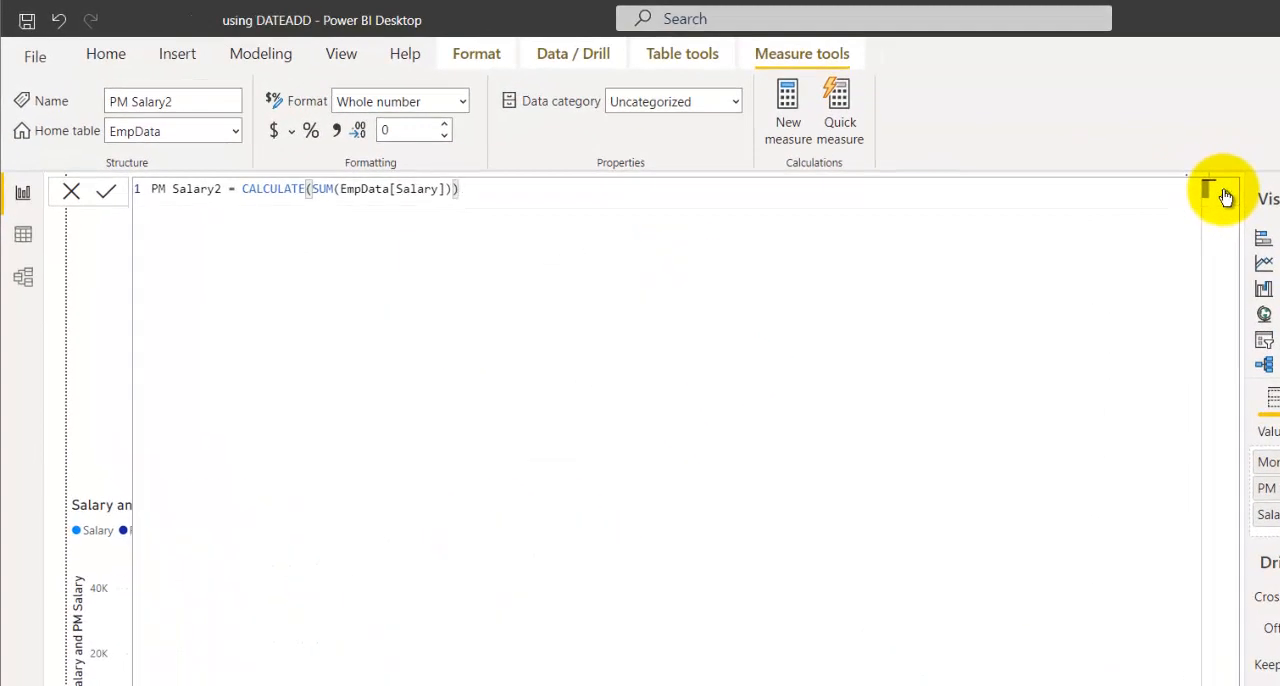
click(1222, 195)
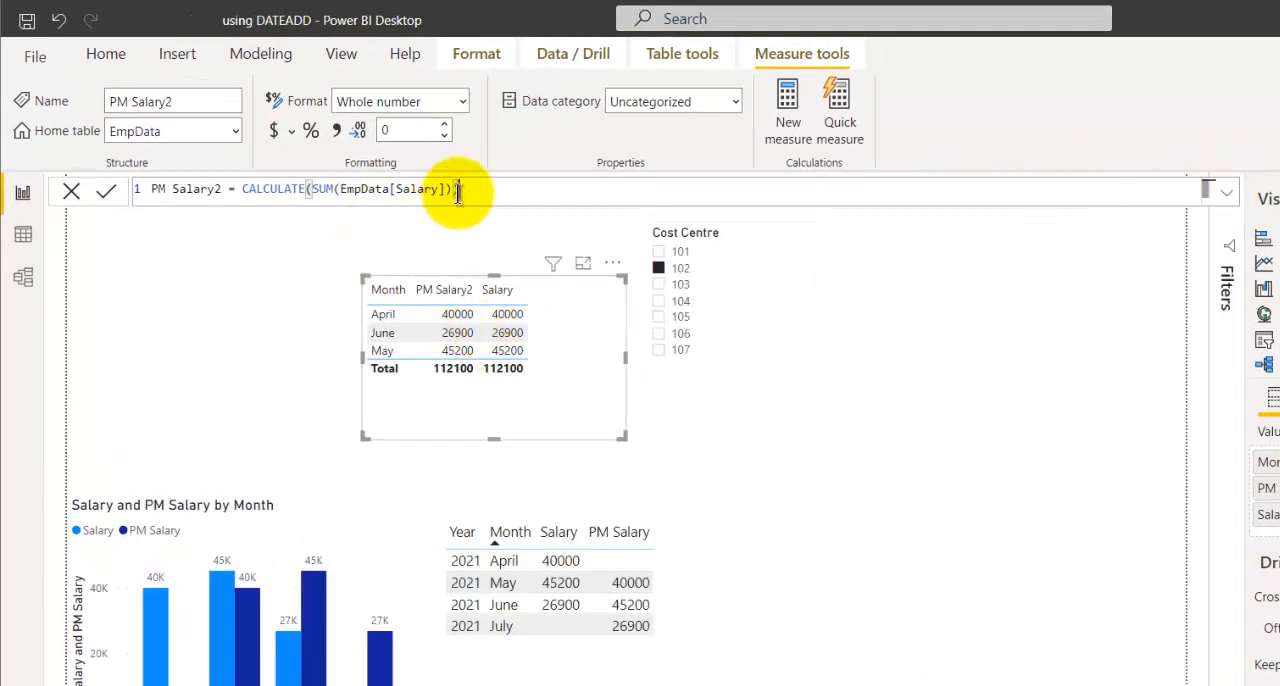
click(532, 222)
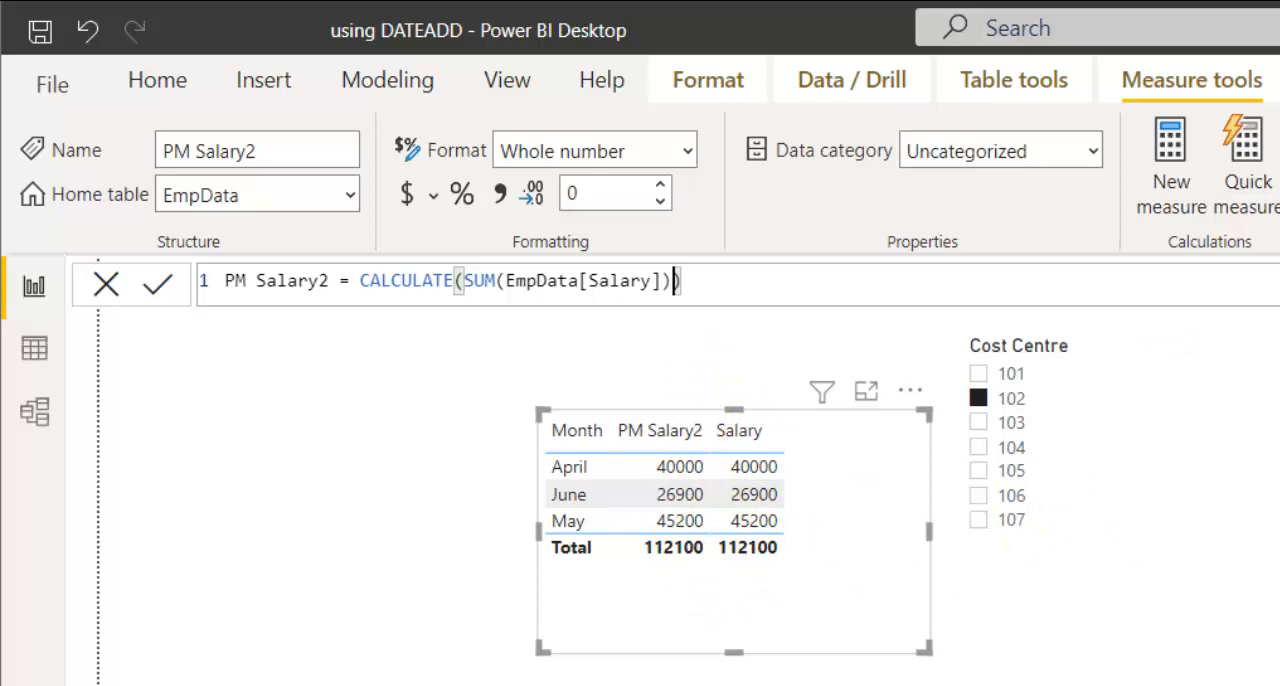
click(850, 570)
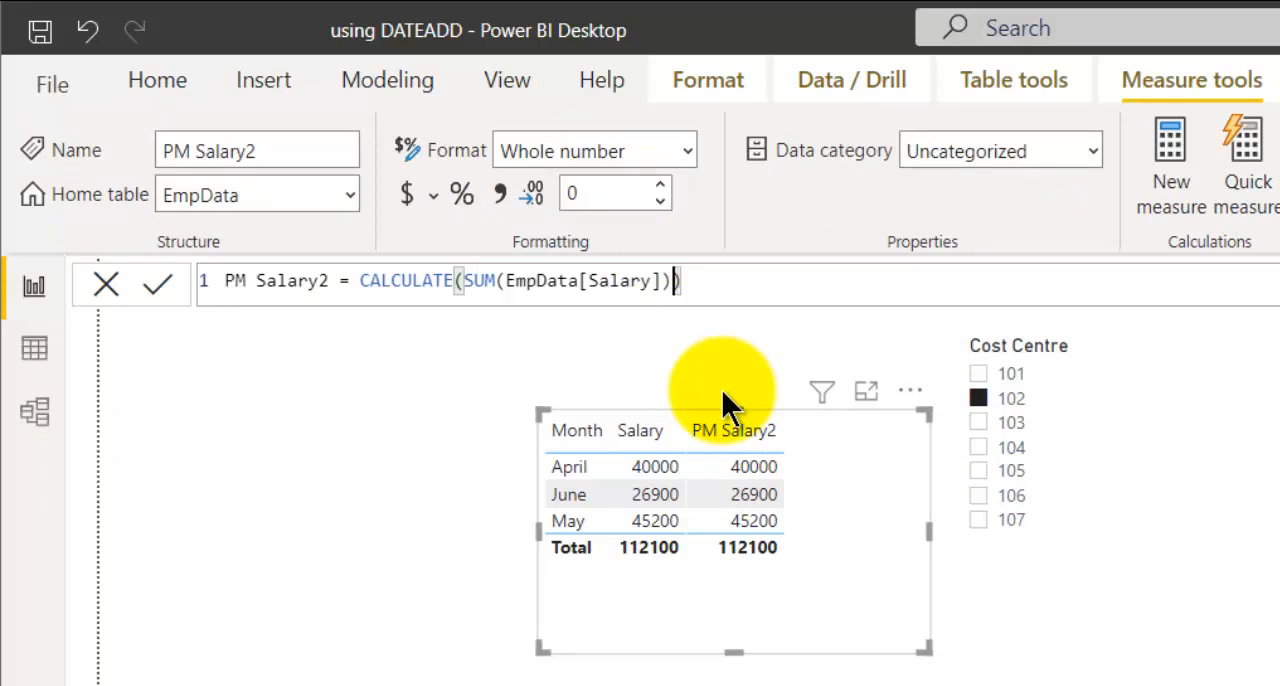
- Add a DATEADD filter argument to the PM Salary2 CALCULATE formula, using Dates[Date] as its dates column
text(,Date)
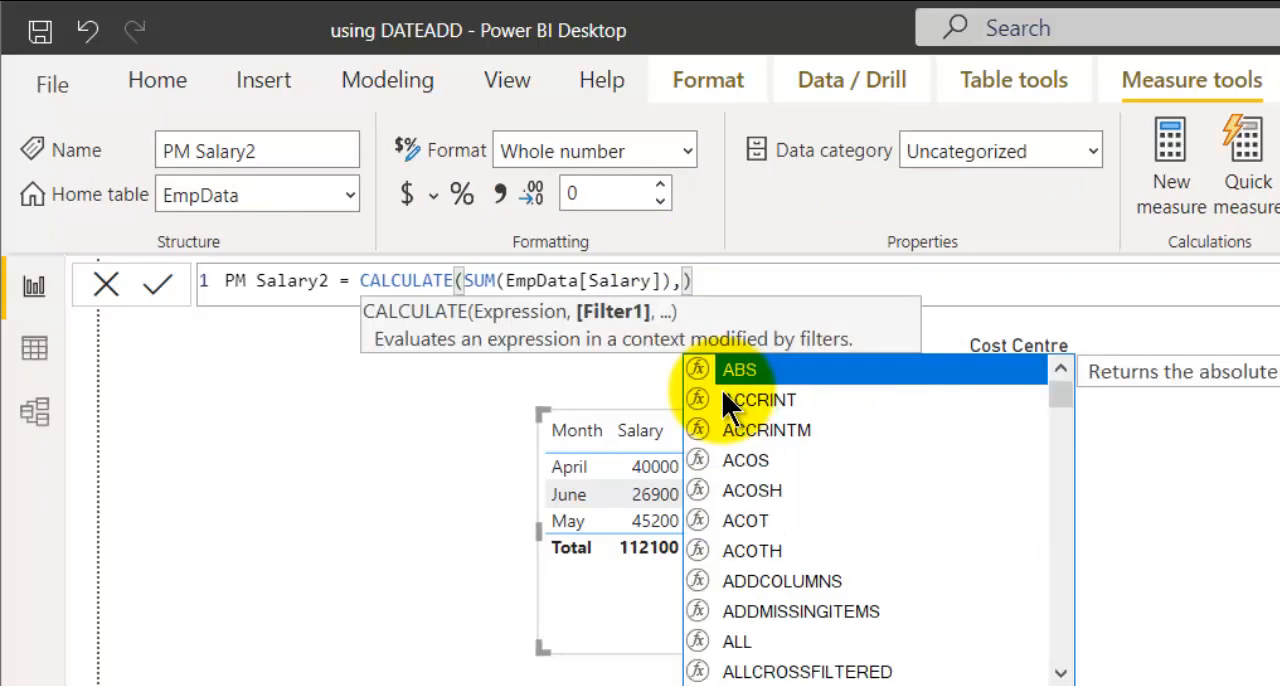
double_click(722, 395)
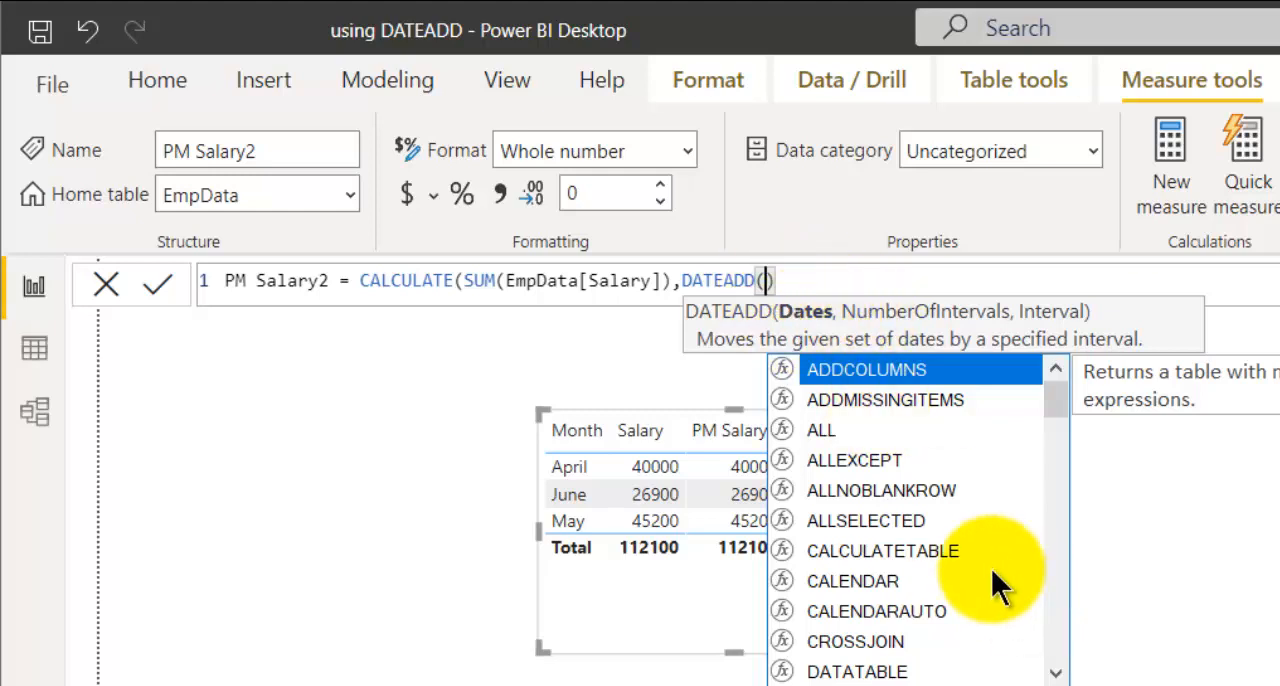
text(date)
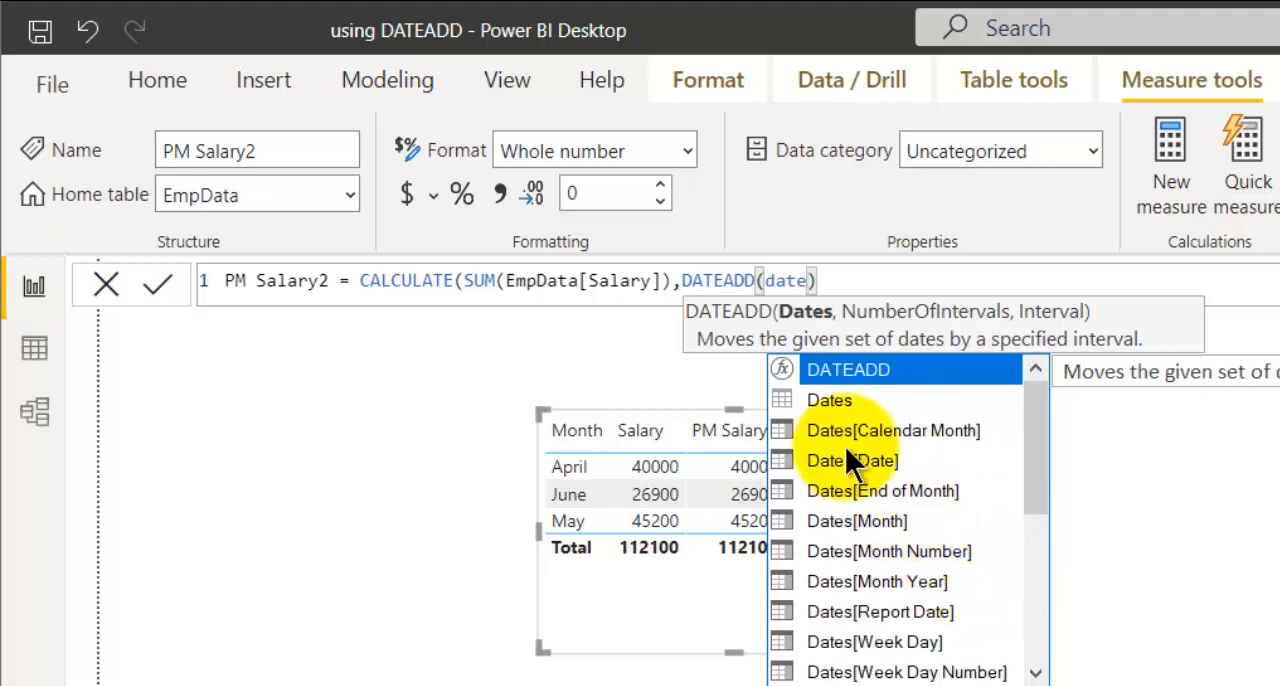
click(846, 461)
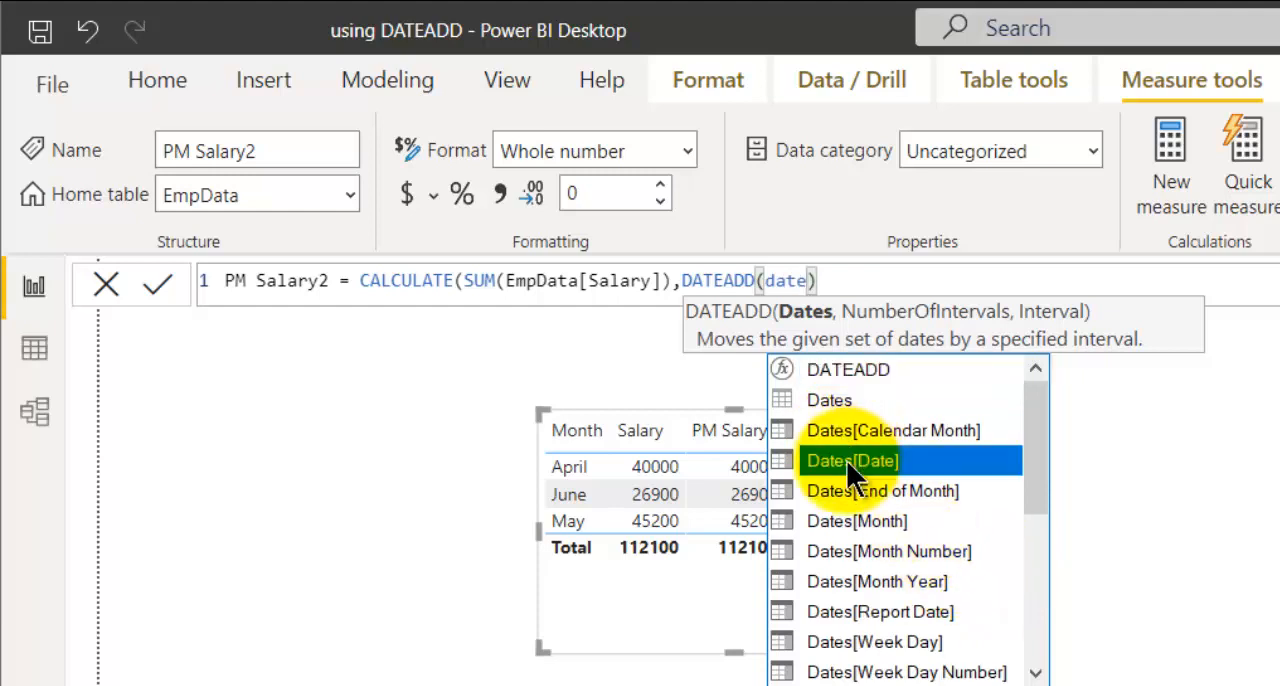
double_click(846, 461)
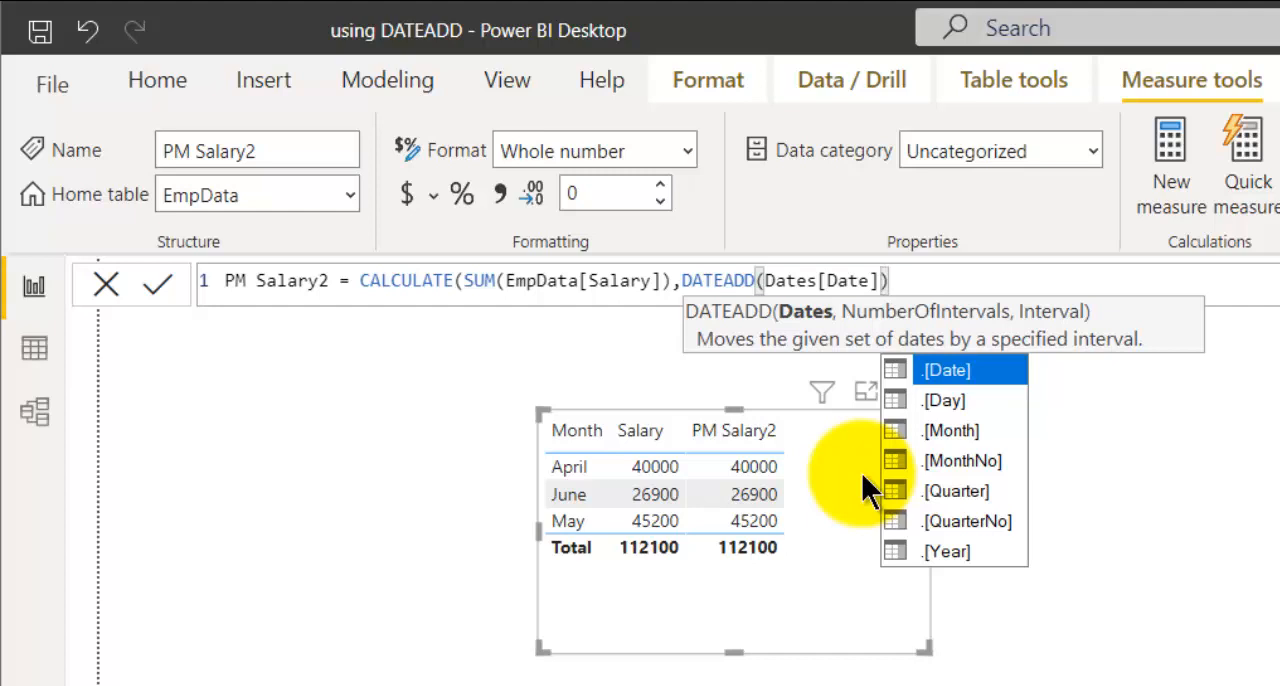
- Set DATEADD's number of intervals to -1 in the PM Salary2 formula
text(,)
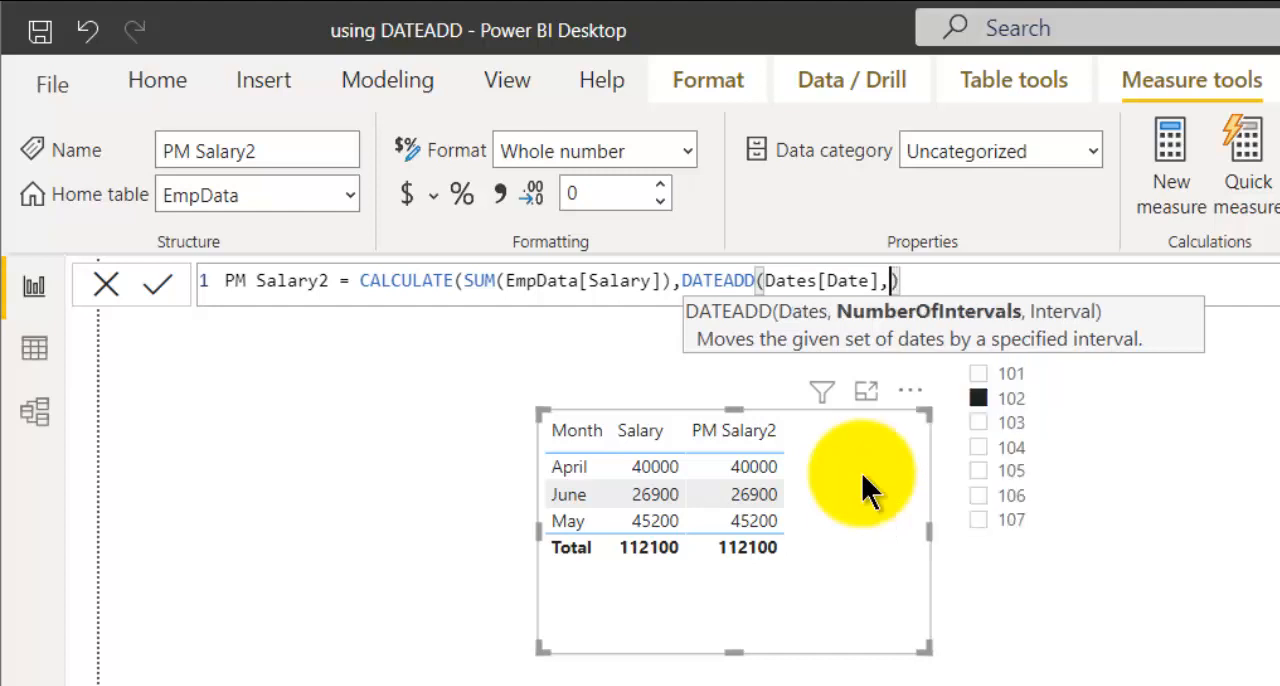
text(-1)
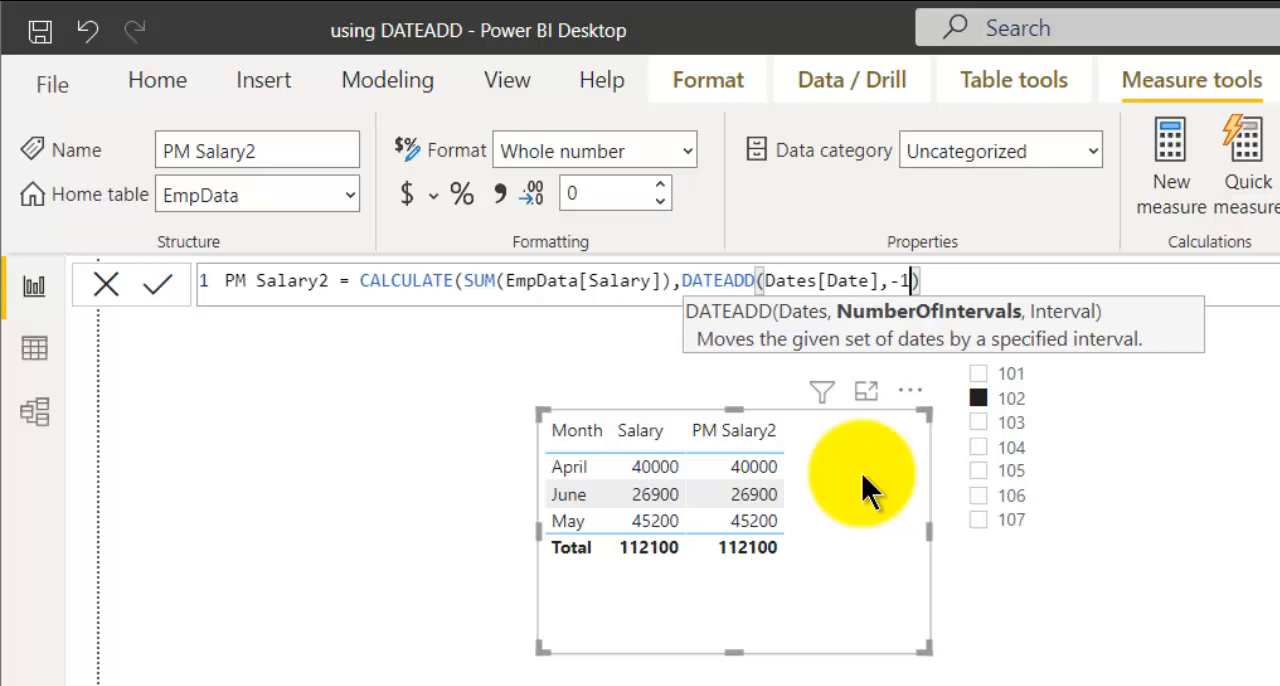
key(BackSpace)
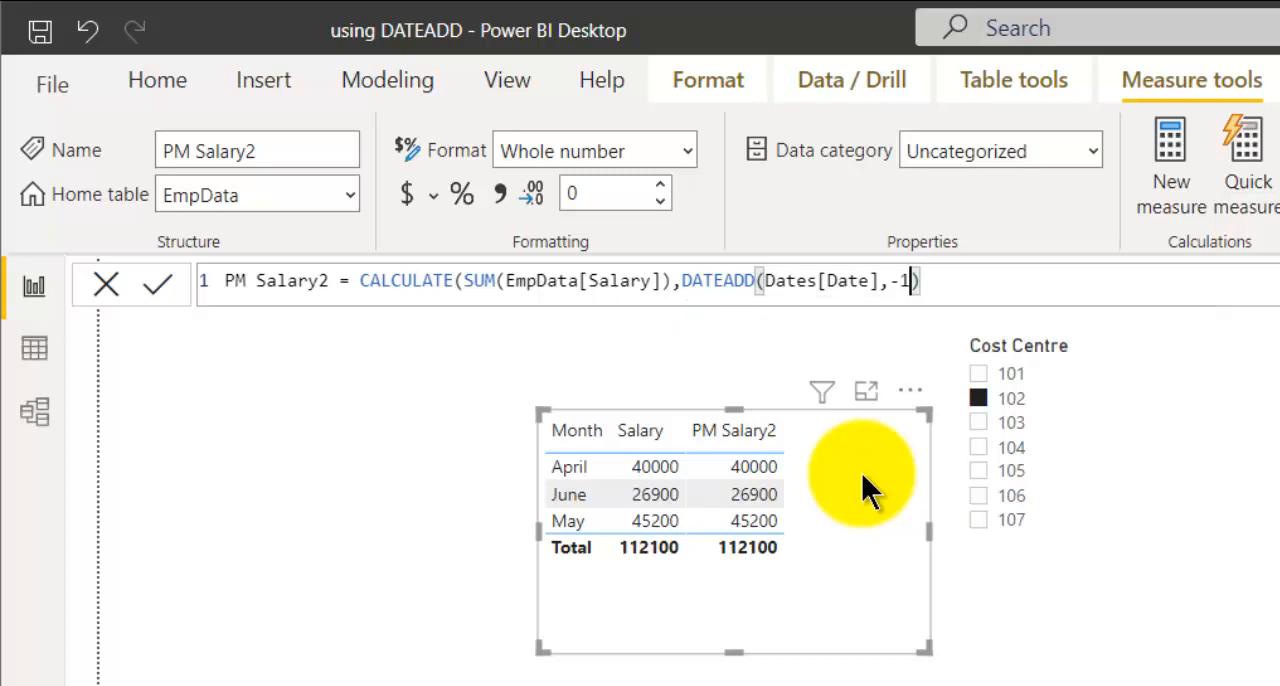
text(2)
key(BackSpace)
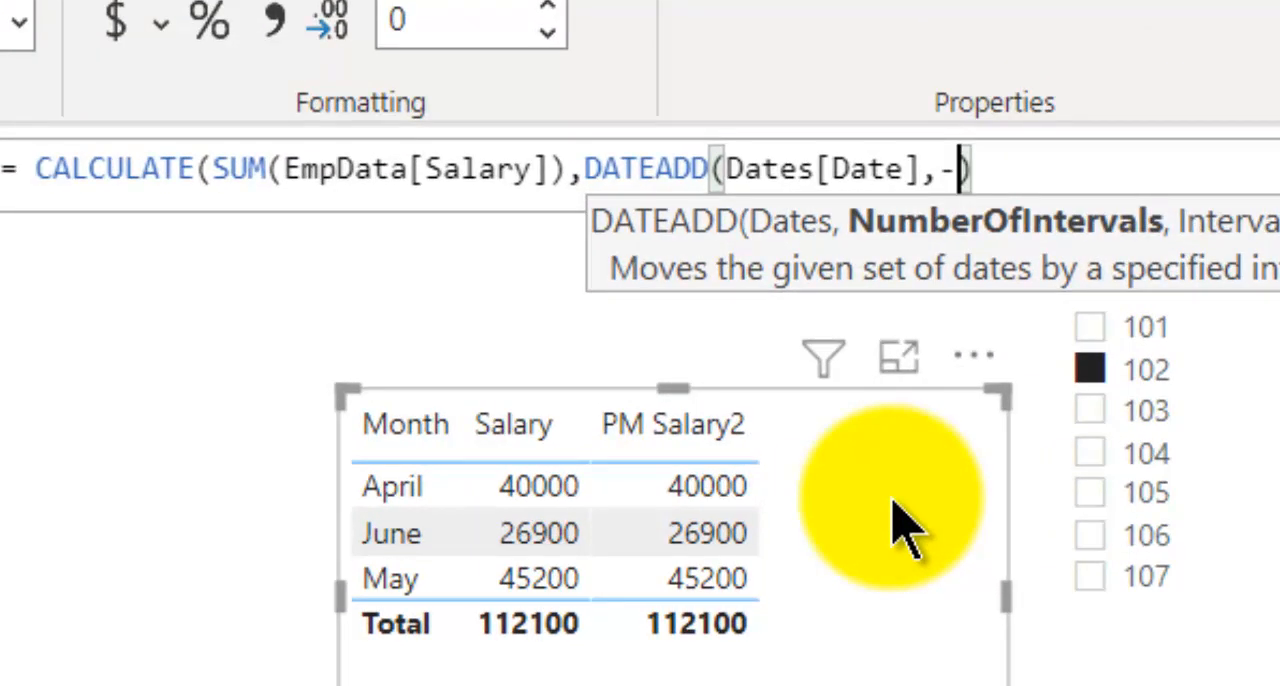
text(1)
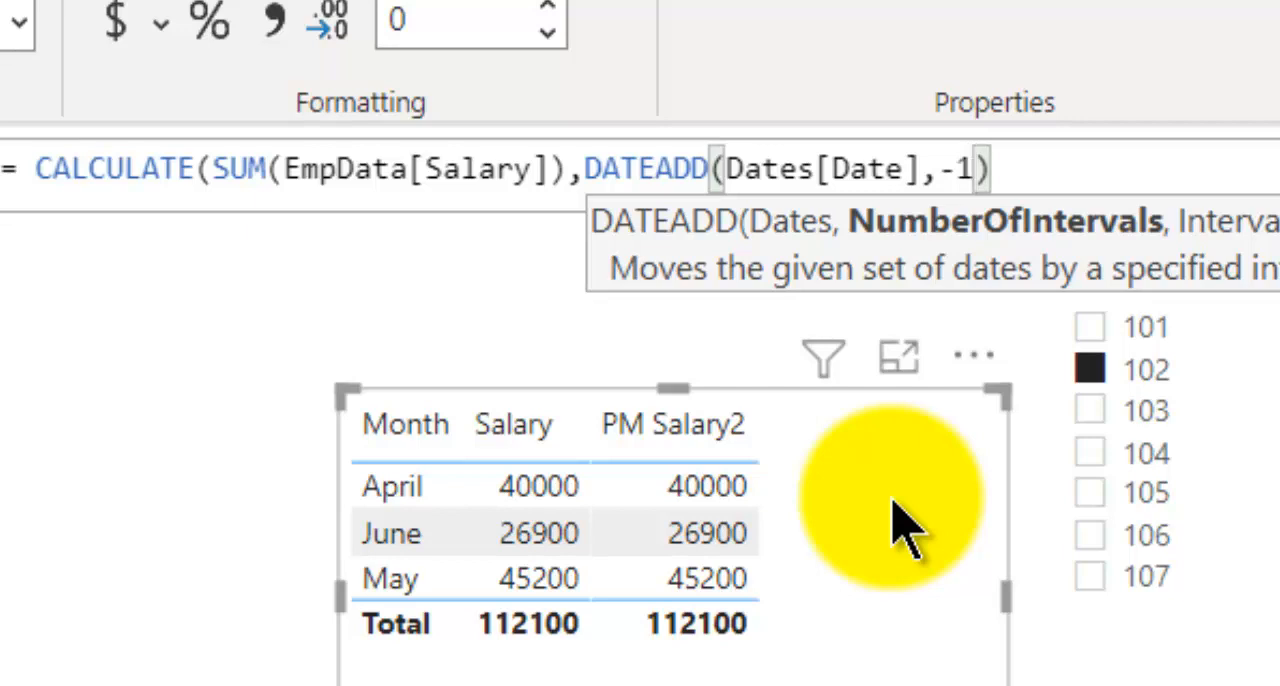
text(,)
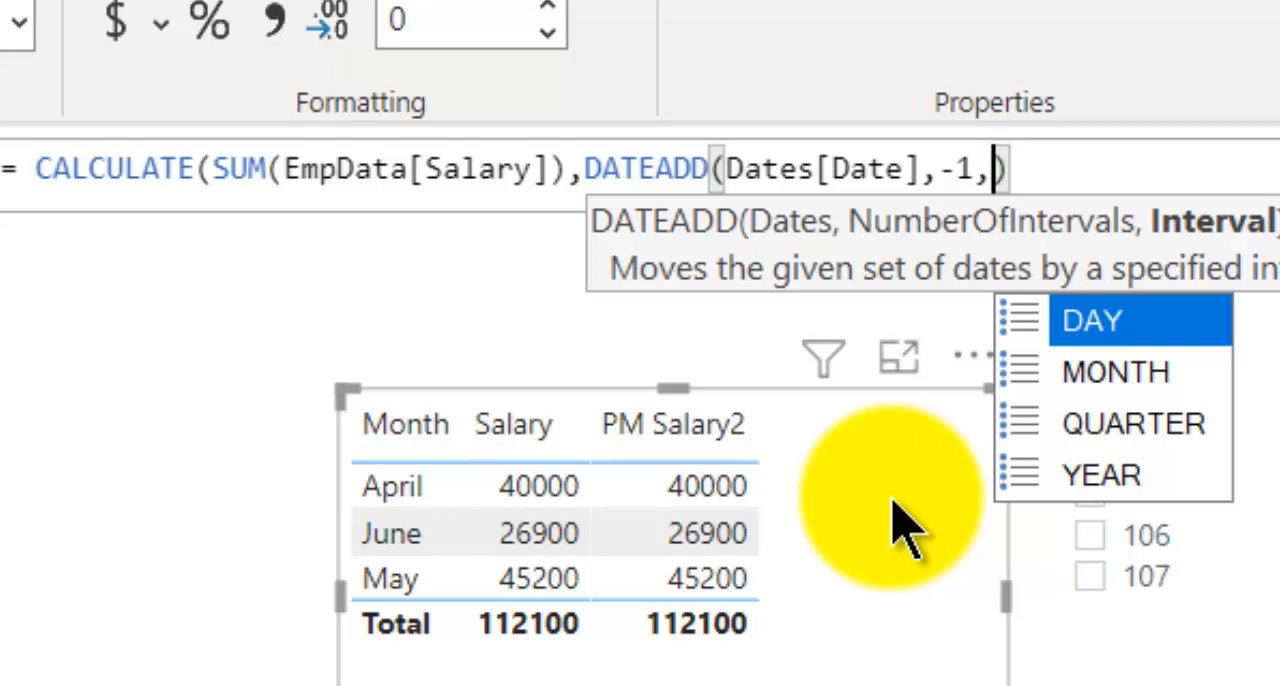
- Set DATEADD's interval to MONTH, close the CALCULATE expression, and commit the PM Salary2 measure
text(MONTH)
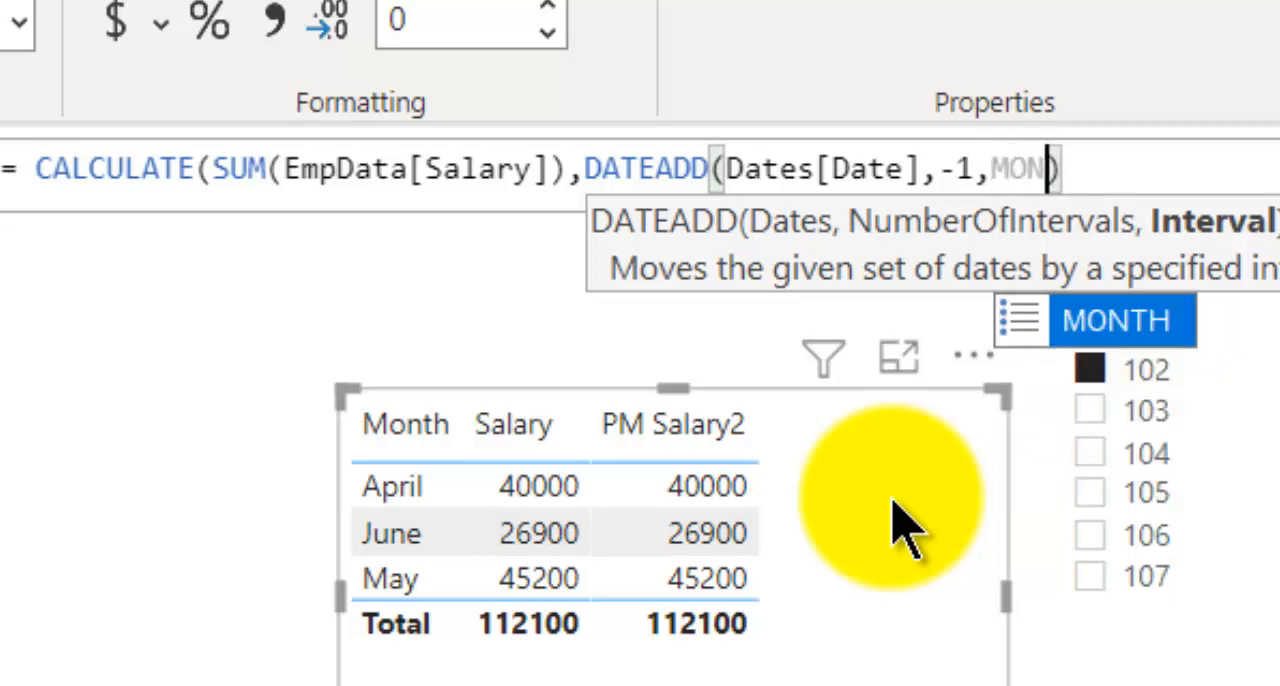
text())
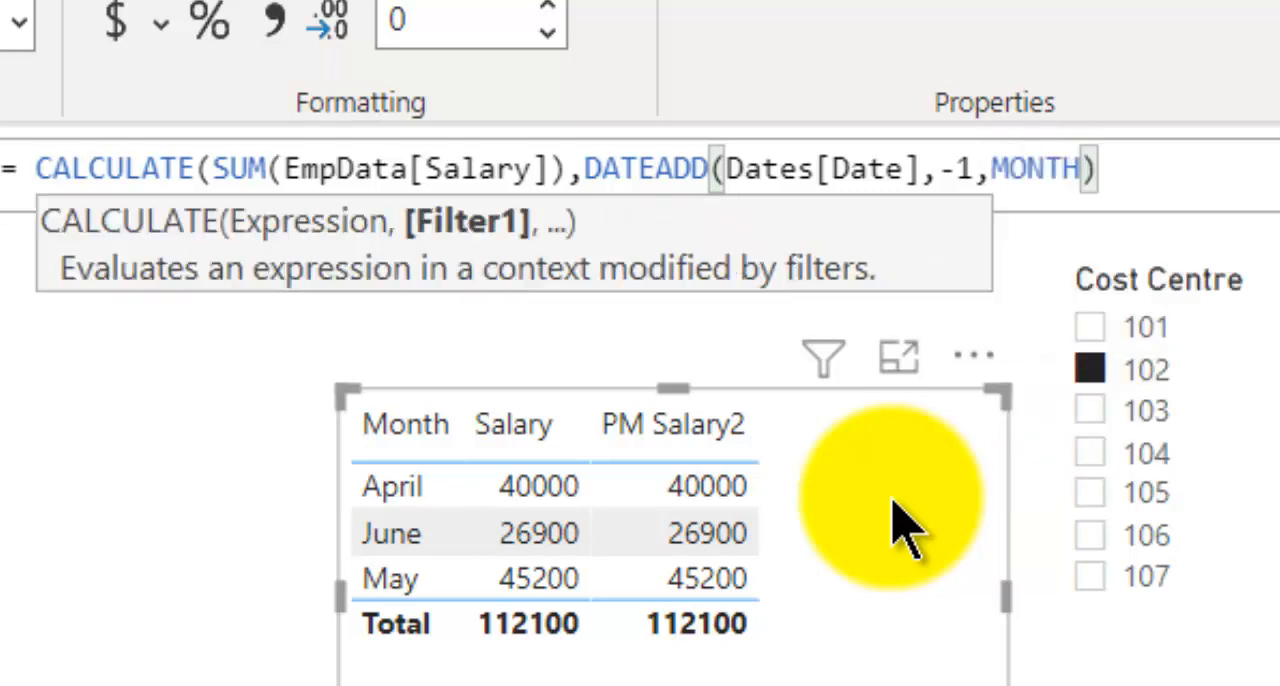
key(Left)
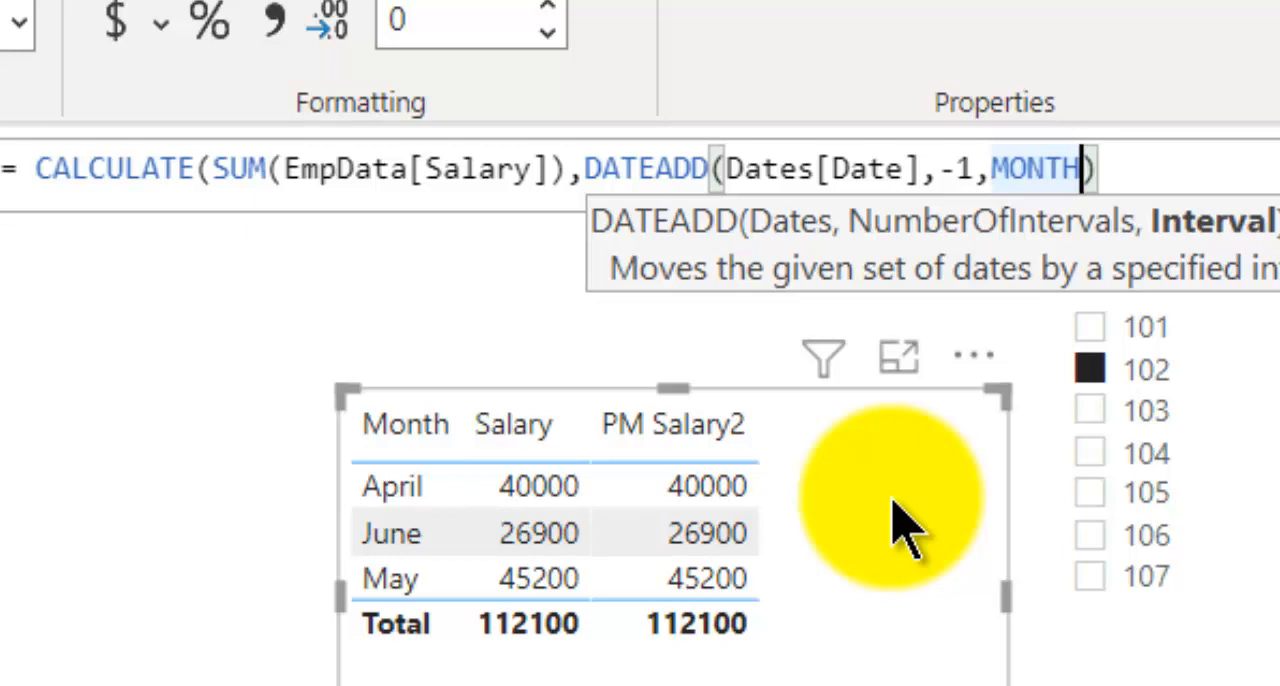
key(Right)
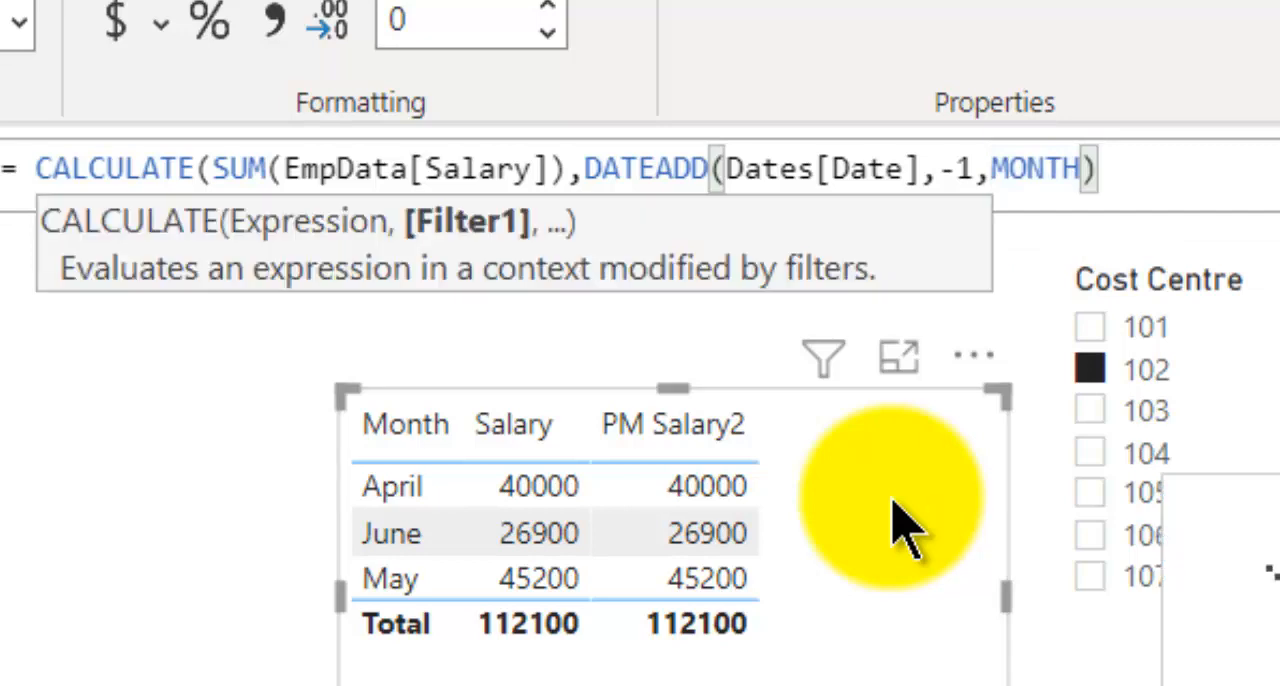
text())
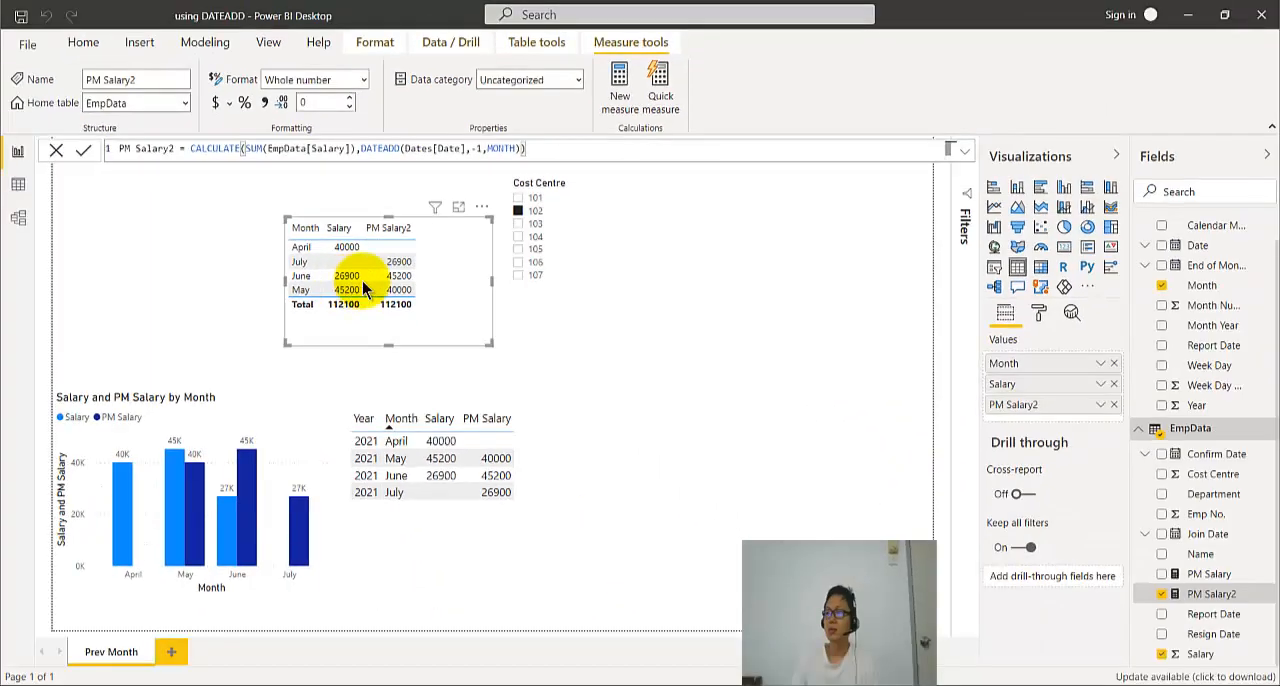
- Filter the page to cost centre 101 and sort the Month, Salary and PM Salary2 table by Month ascending
click(517, 199)
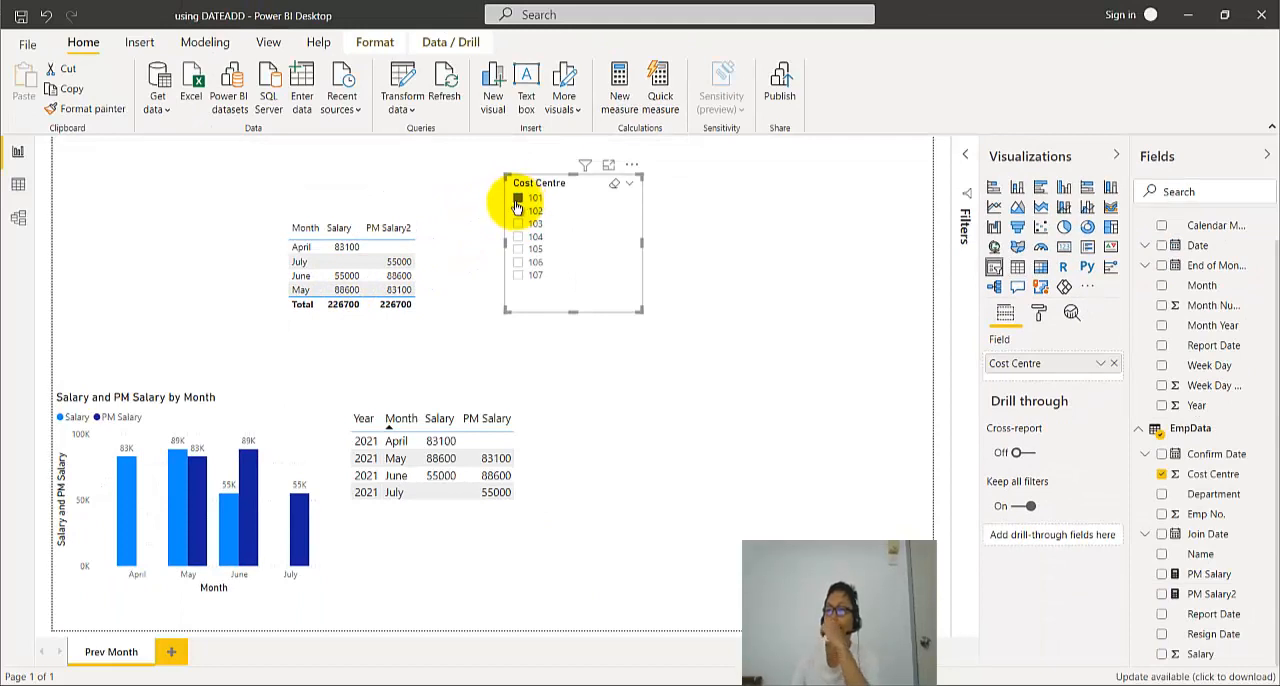
click(296, 232)
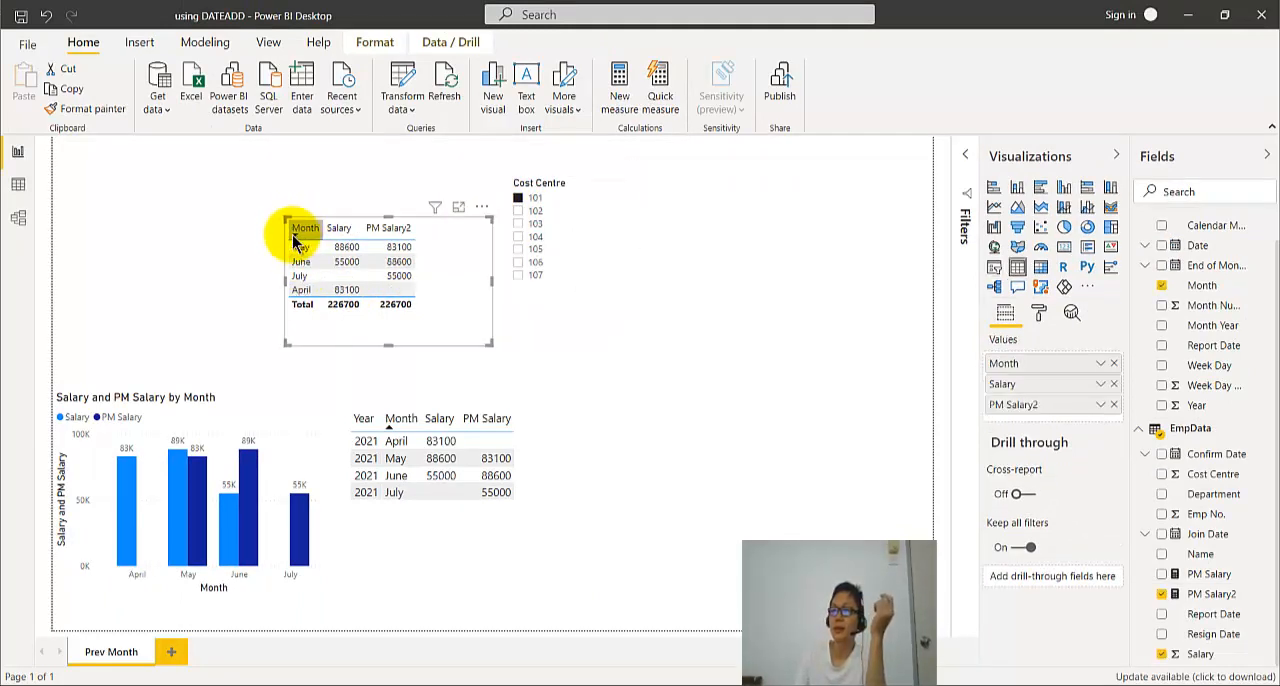
click(296, 240)
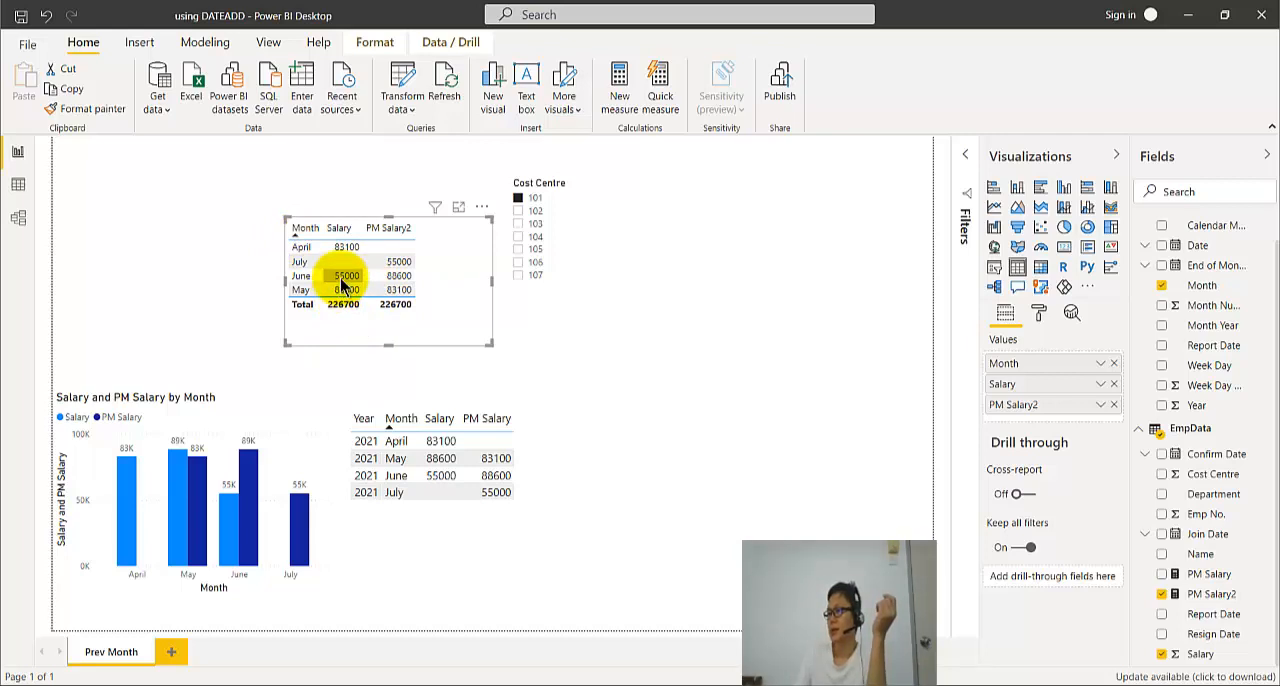
- Compare the June and May rows in the PM Salary2 table by cross-highlighting them, and clear the highlight
click(345, 276)
click(388, 293)
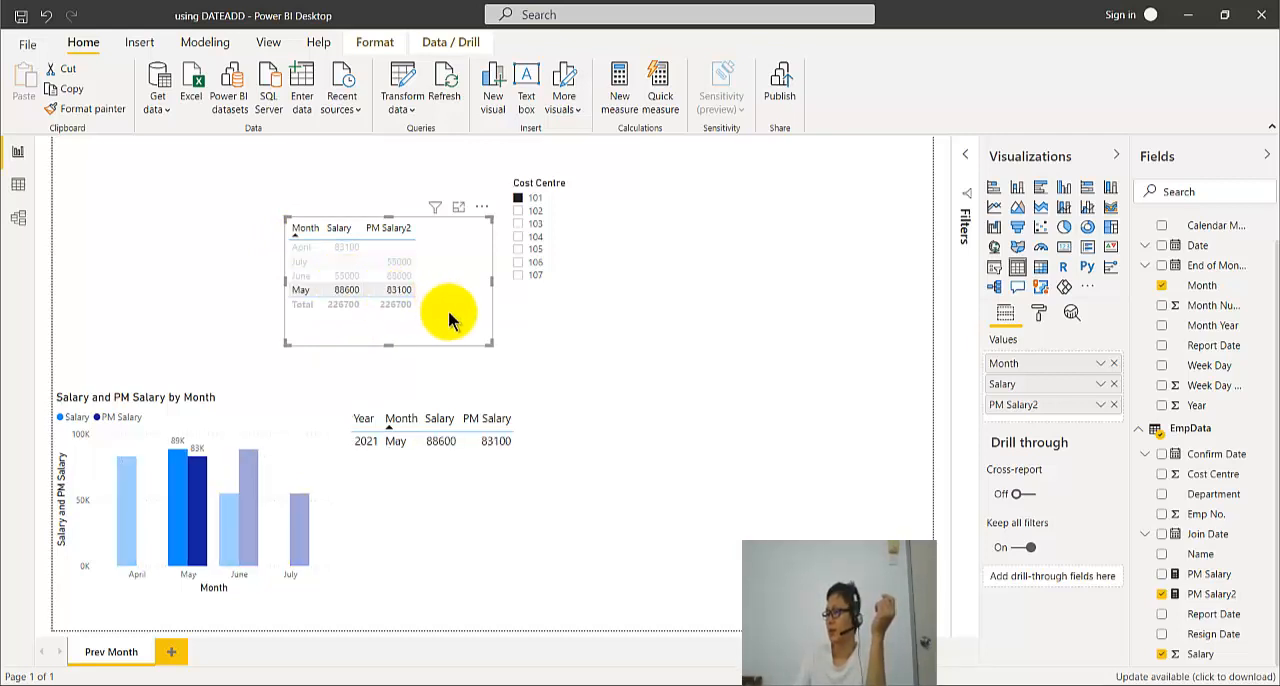
click(449, 313)
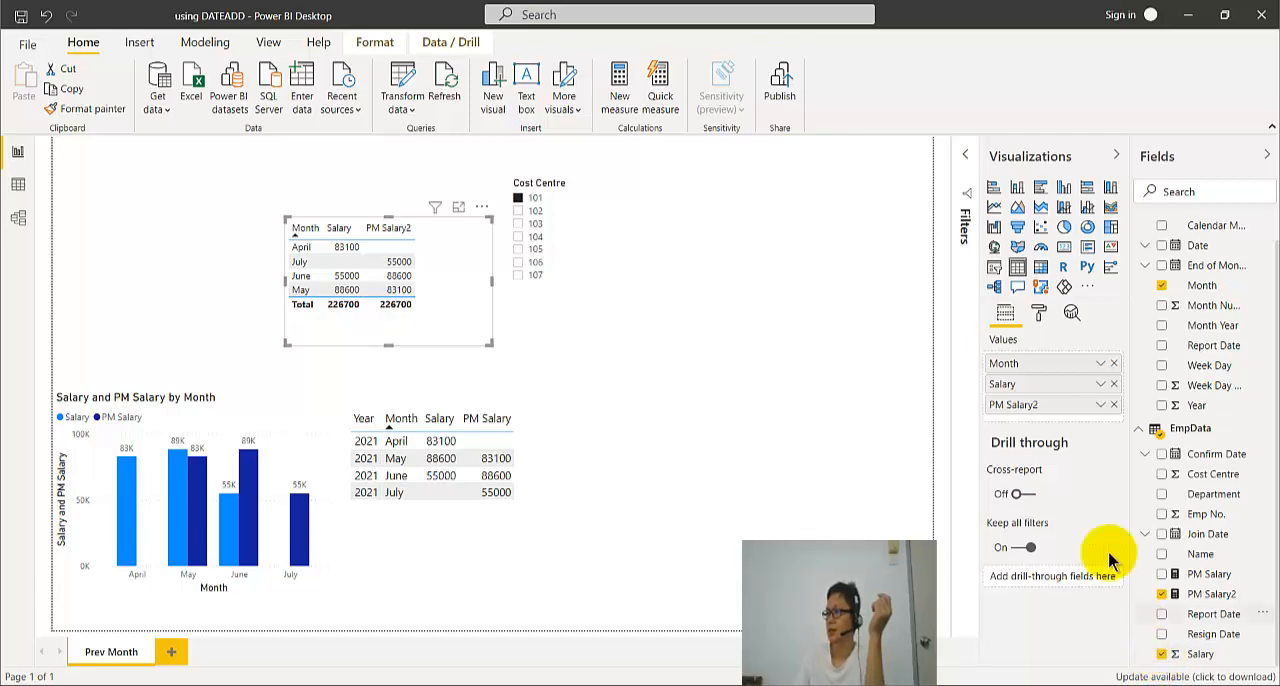
- Remove the Salary field from the PM Salary2 table and cross-filter the page by the July row of the Year and Month table
drag(1000, 384, 759, 431)
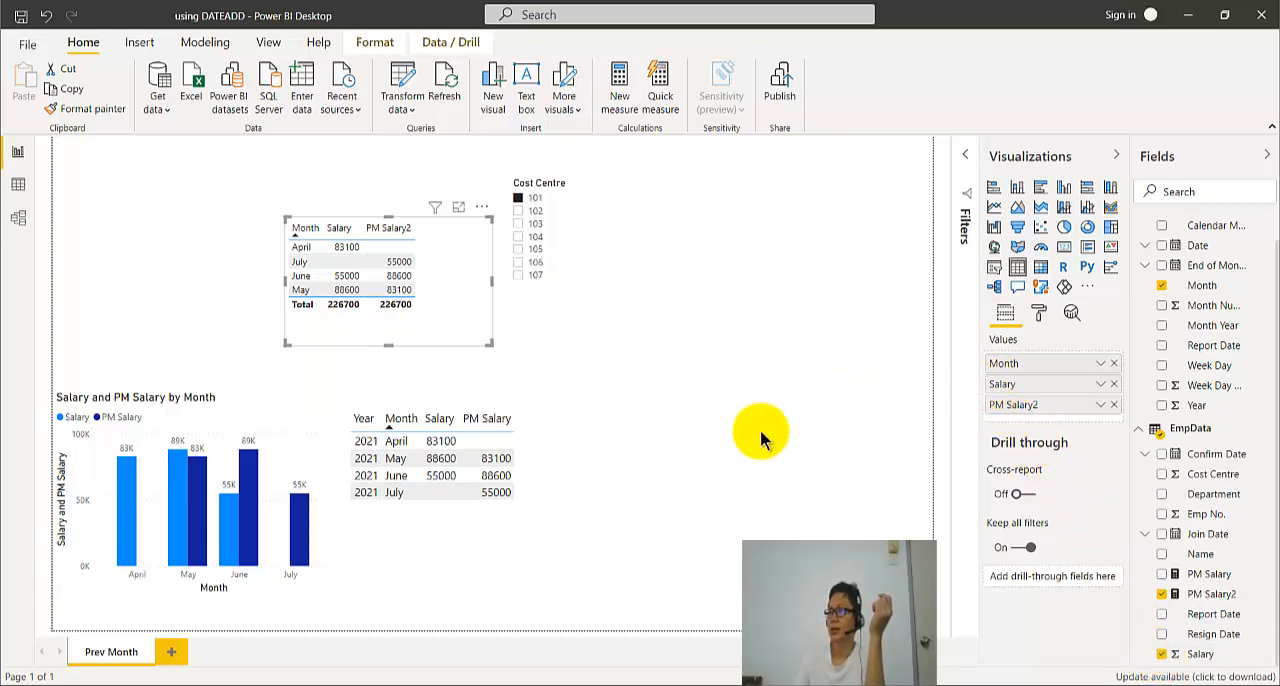
click(1114, 385)
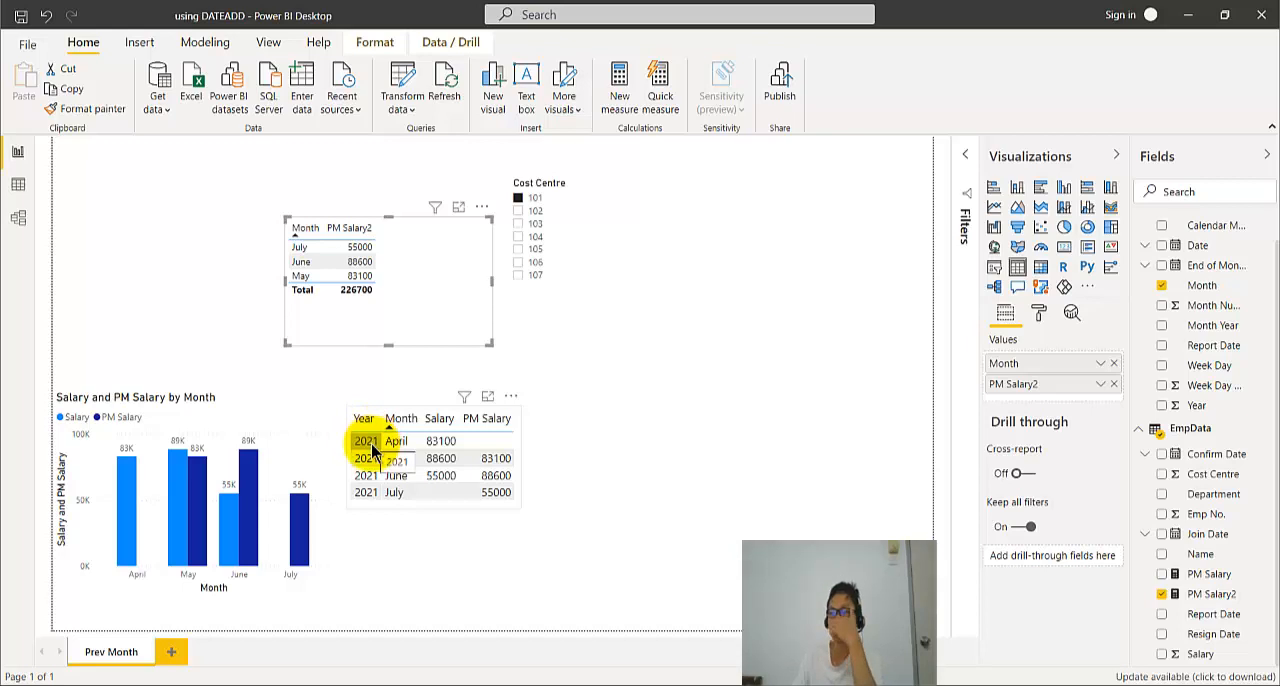
click(441, 497)
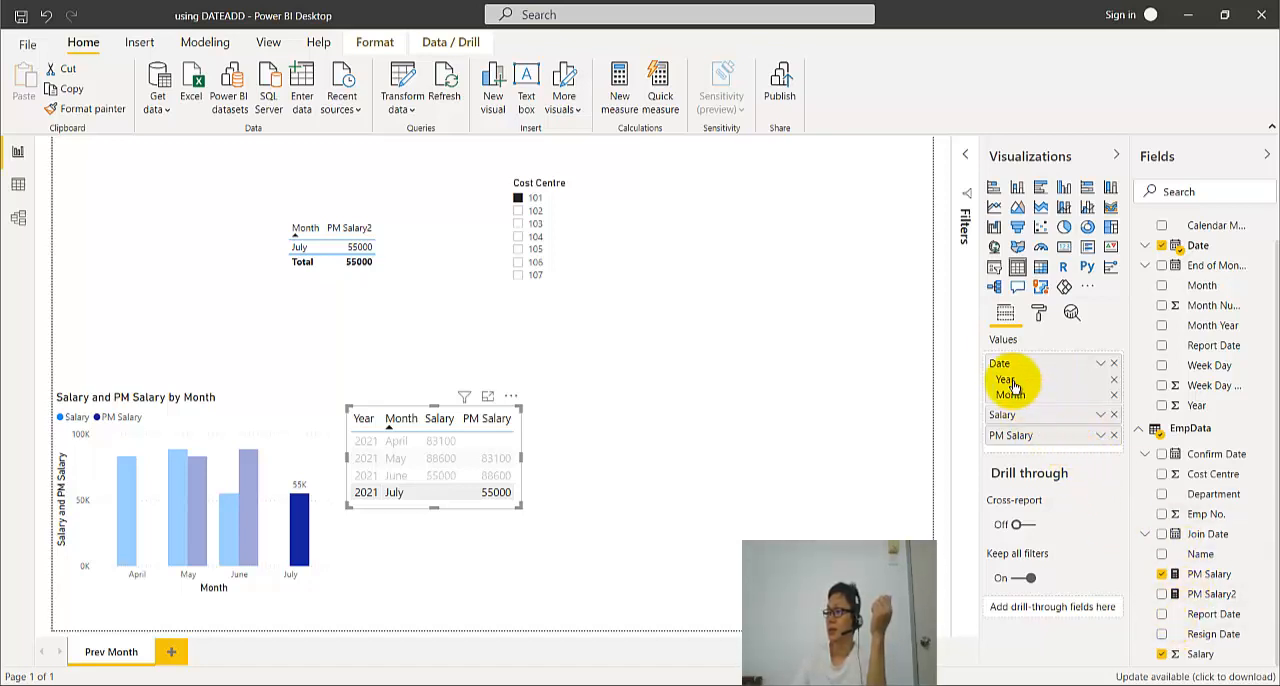
- Try the Year field as the first column of the PM Salary2 table, followed by the Month Year field, removing each
click(333, 255)
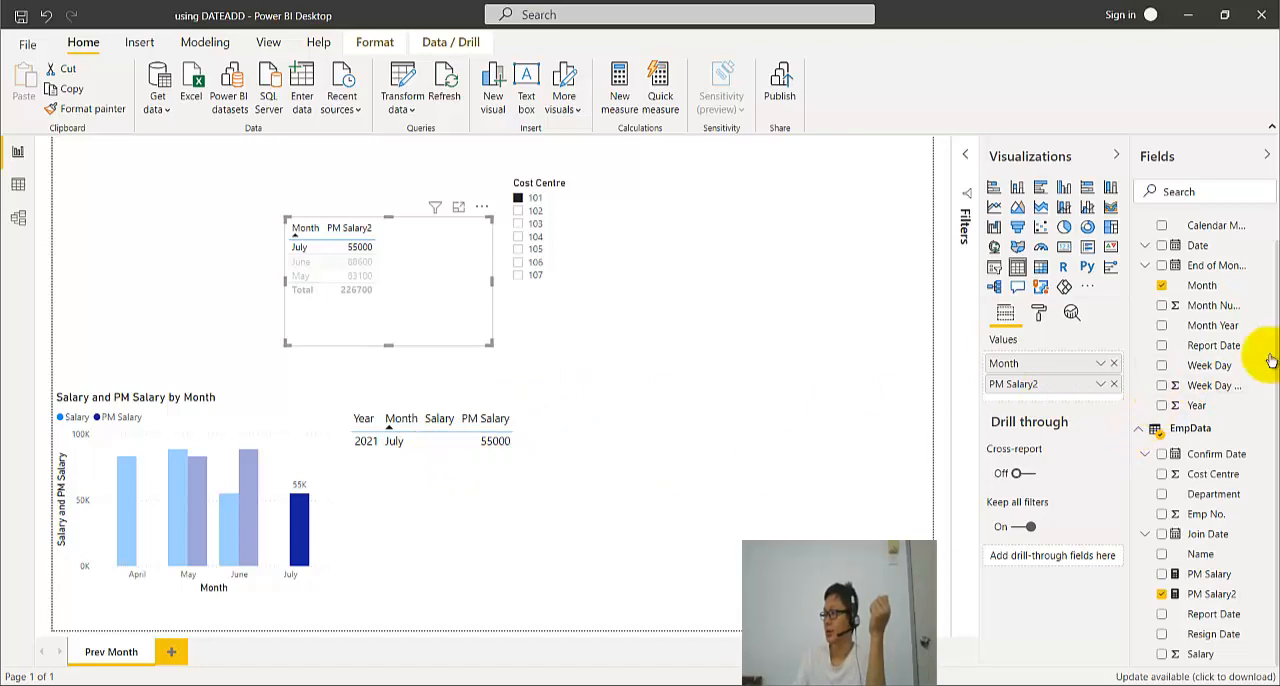
click(1161, 405)
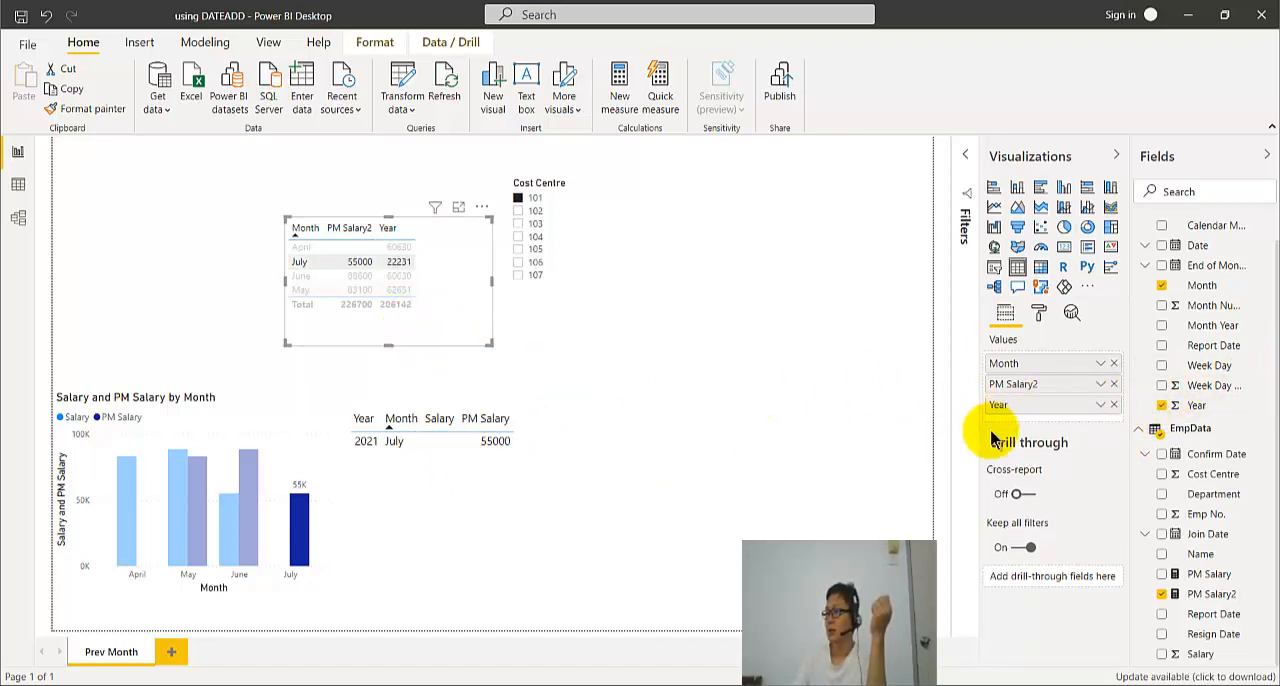
drag(1007, 412, 1027, 365)
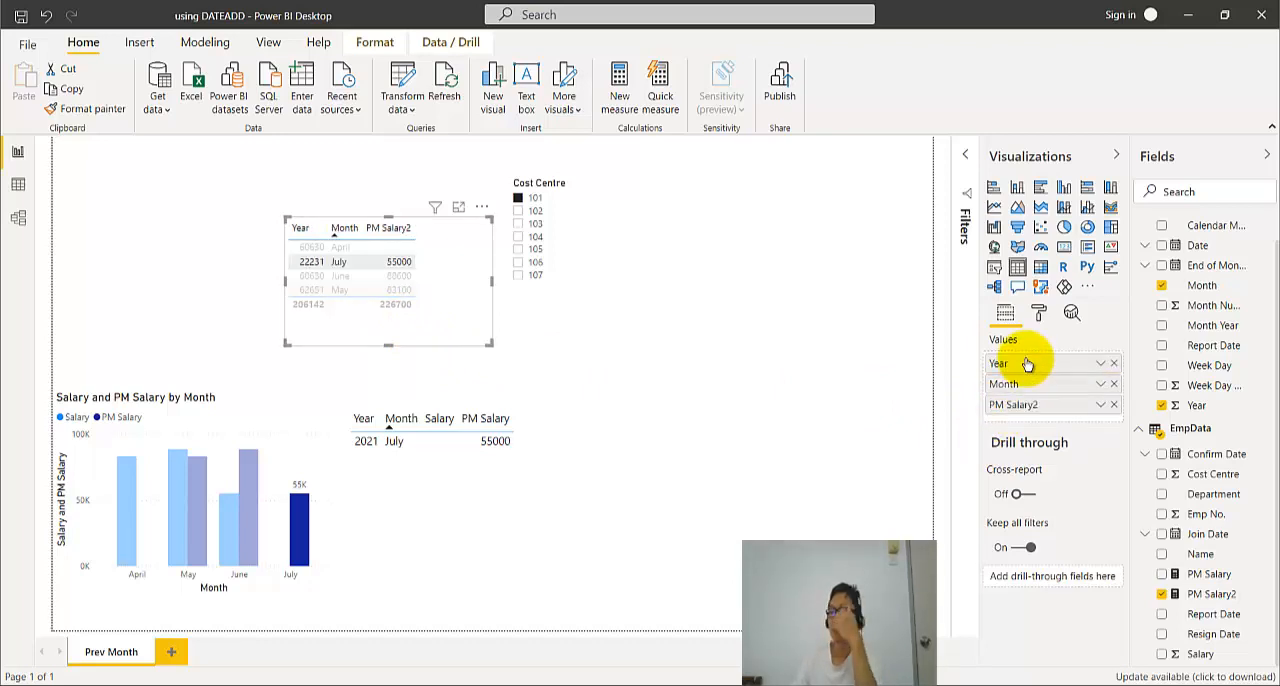
click(305, 262)
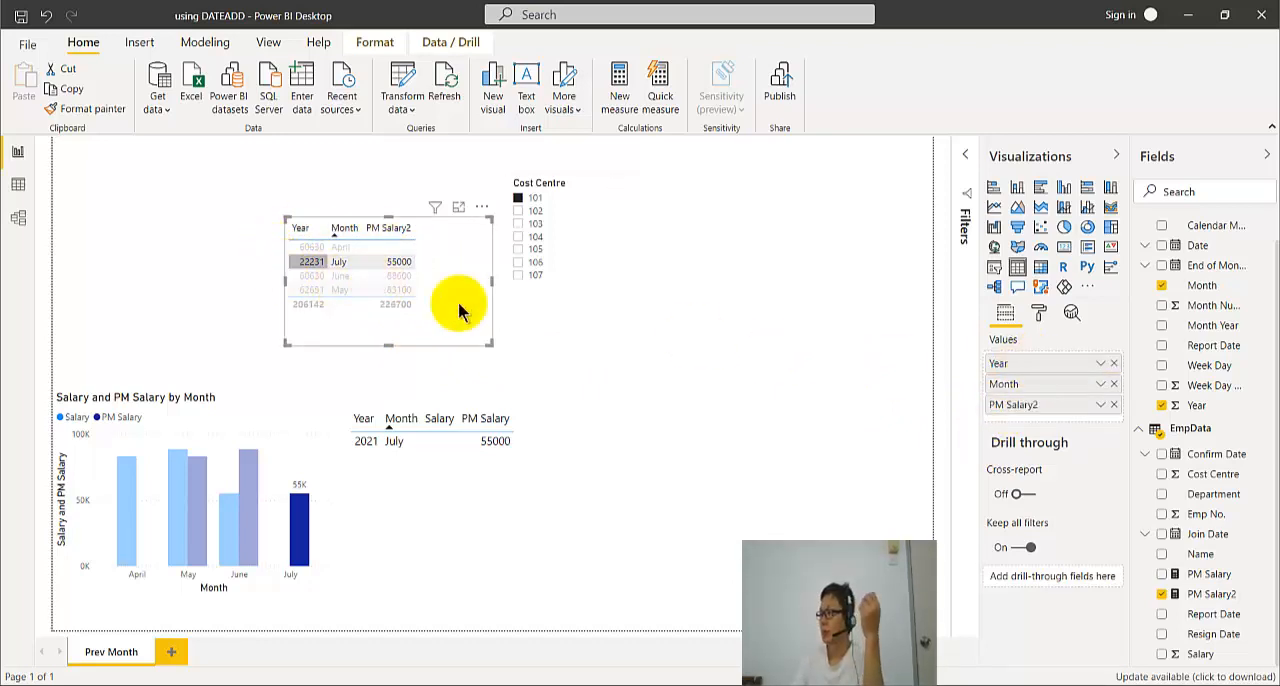
click(1161, 407)
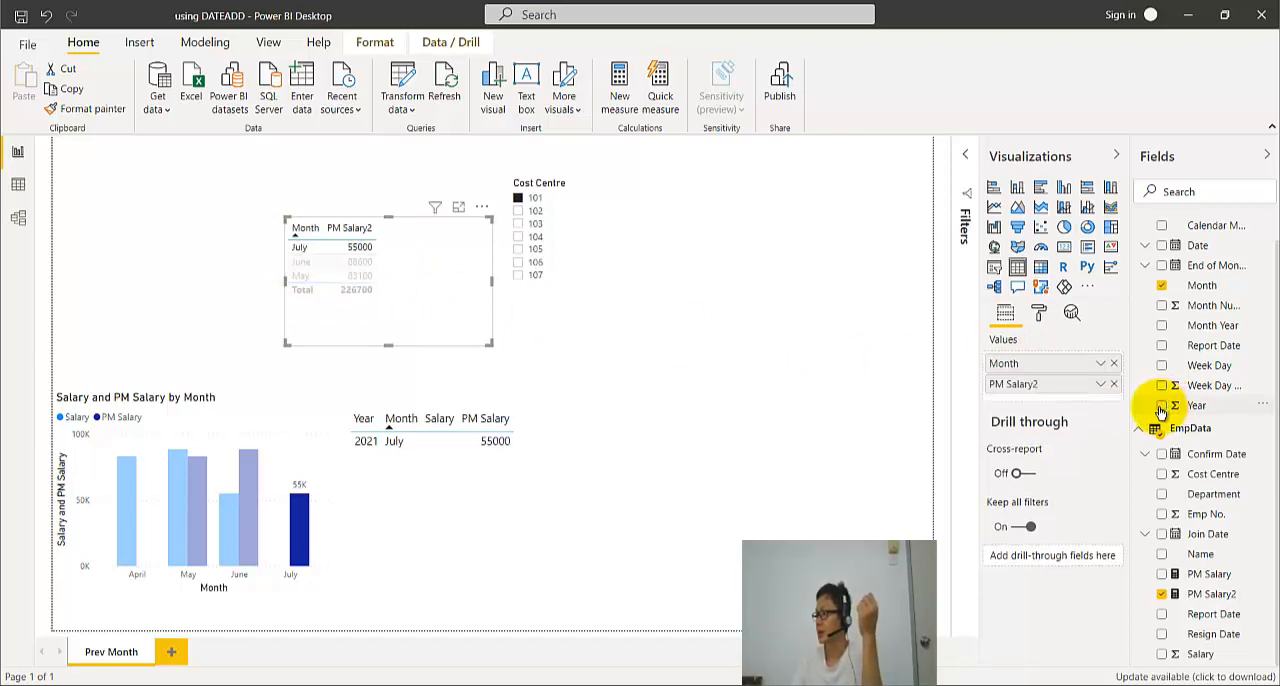
click(1163, 326)
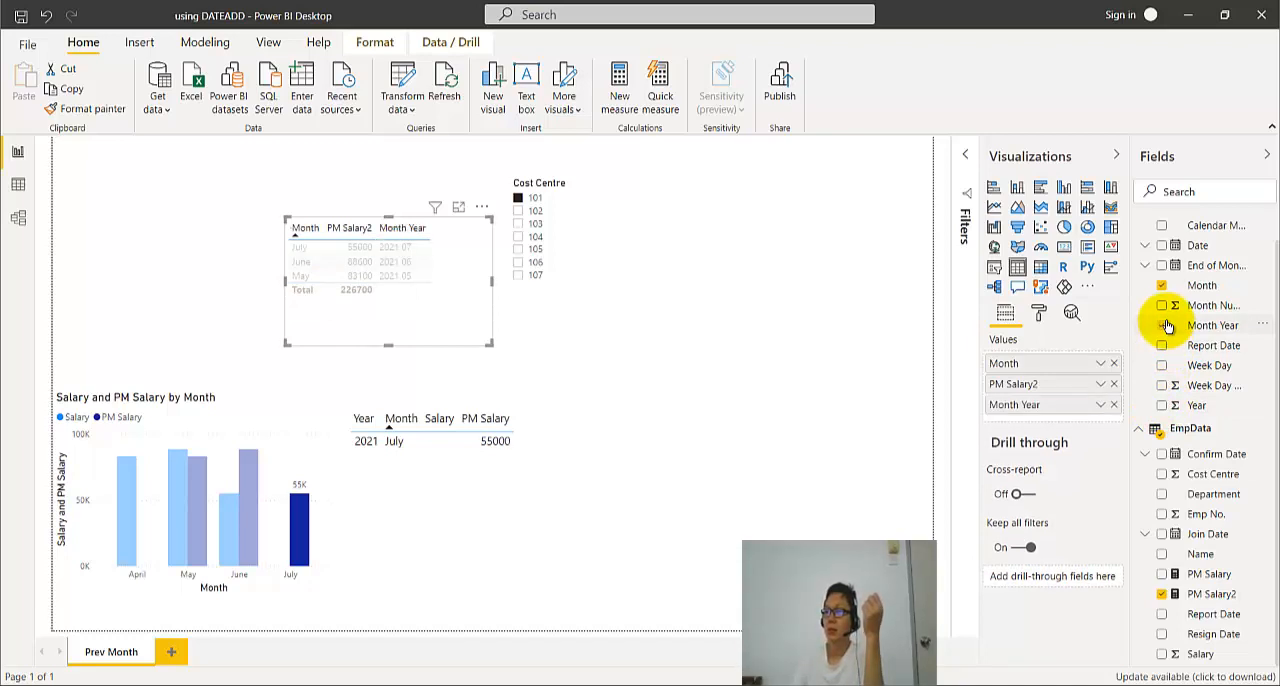
click(1163, 326)
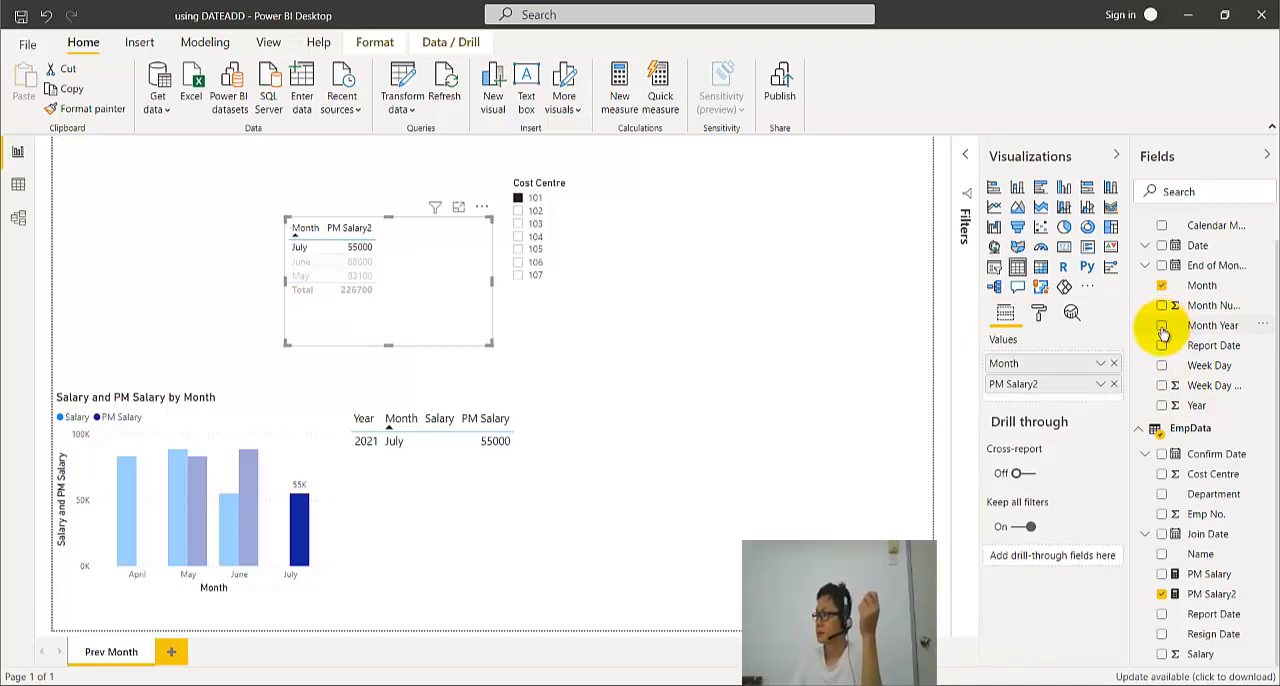
- Add the Year field back to the PM Salary2 table, sort by it, and check the Year column's format options
click(1162, 406)
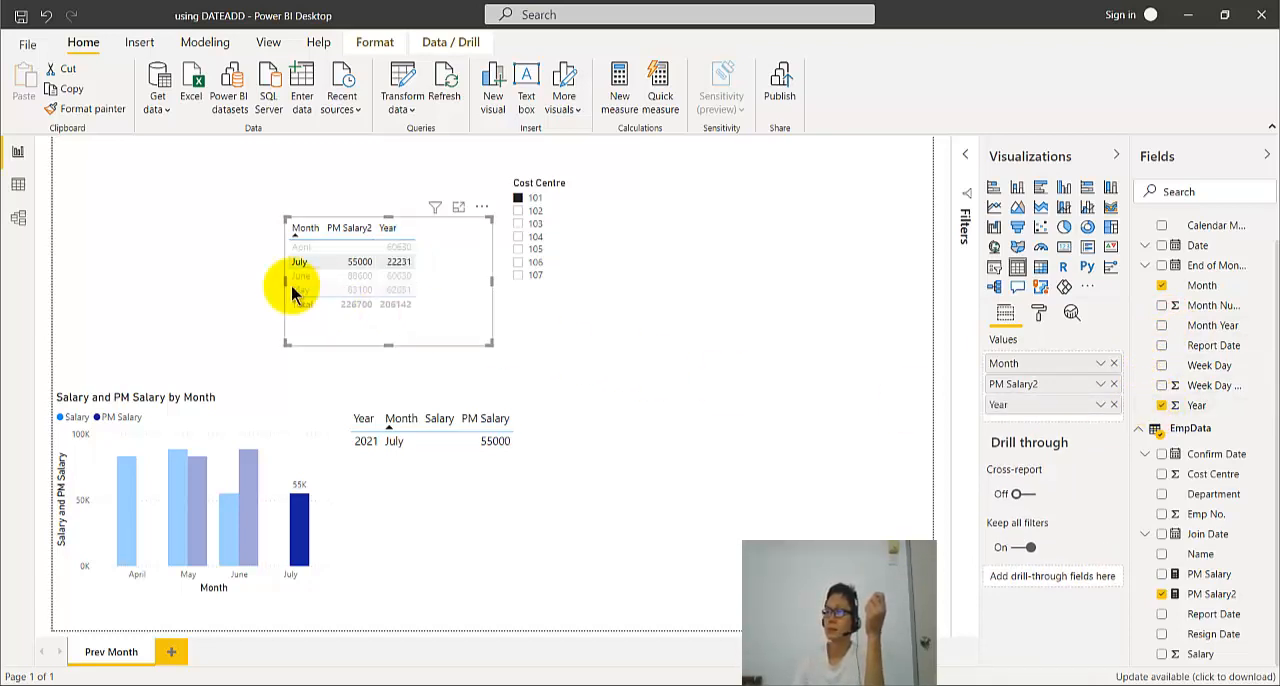
click(386, 233)
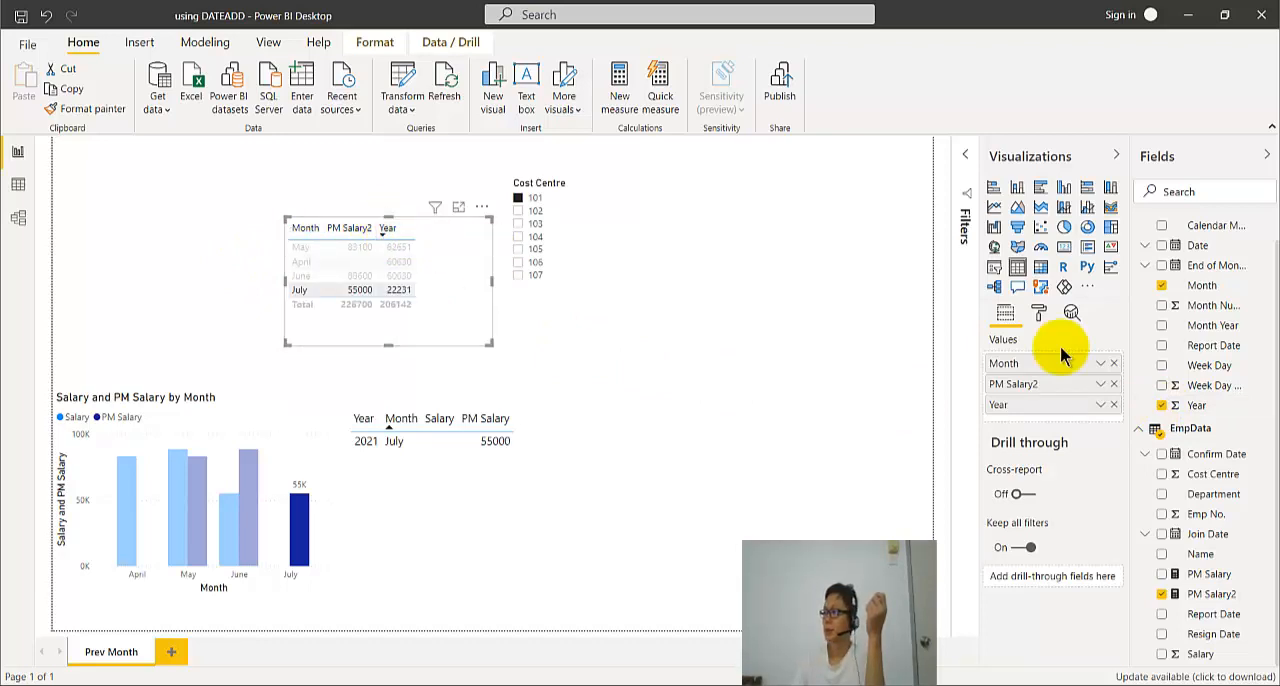
click(1205, 404)
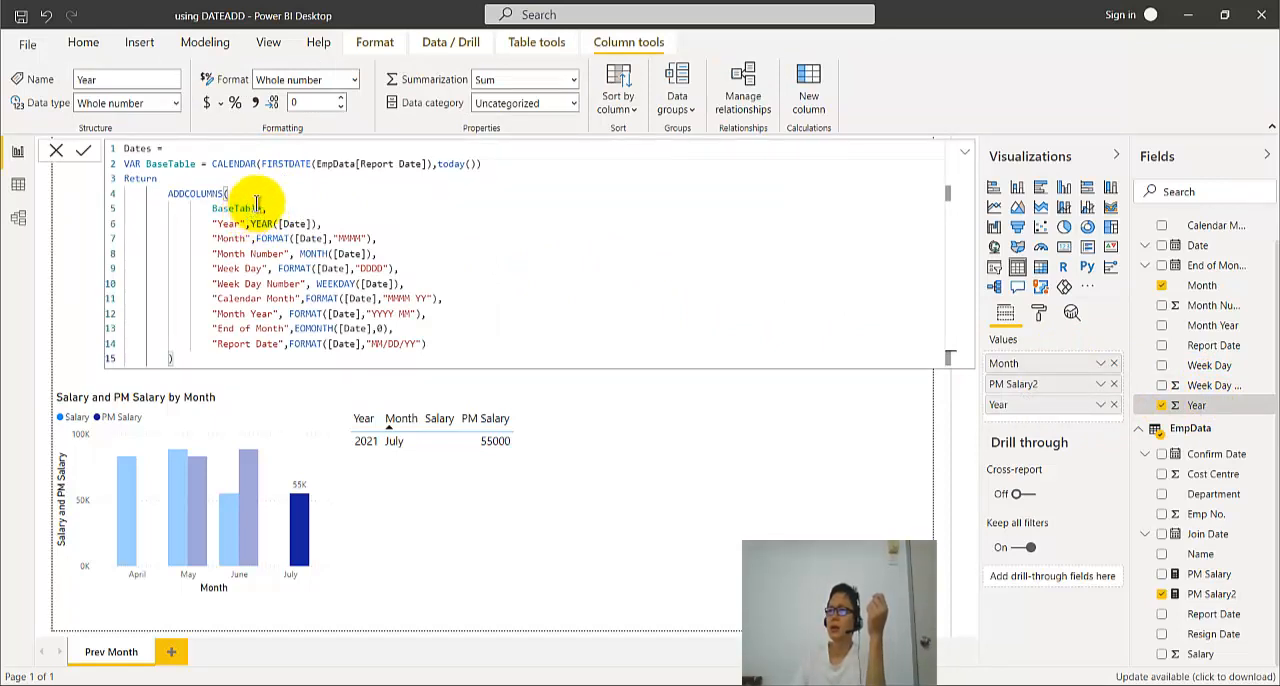
click(355, 80)
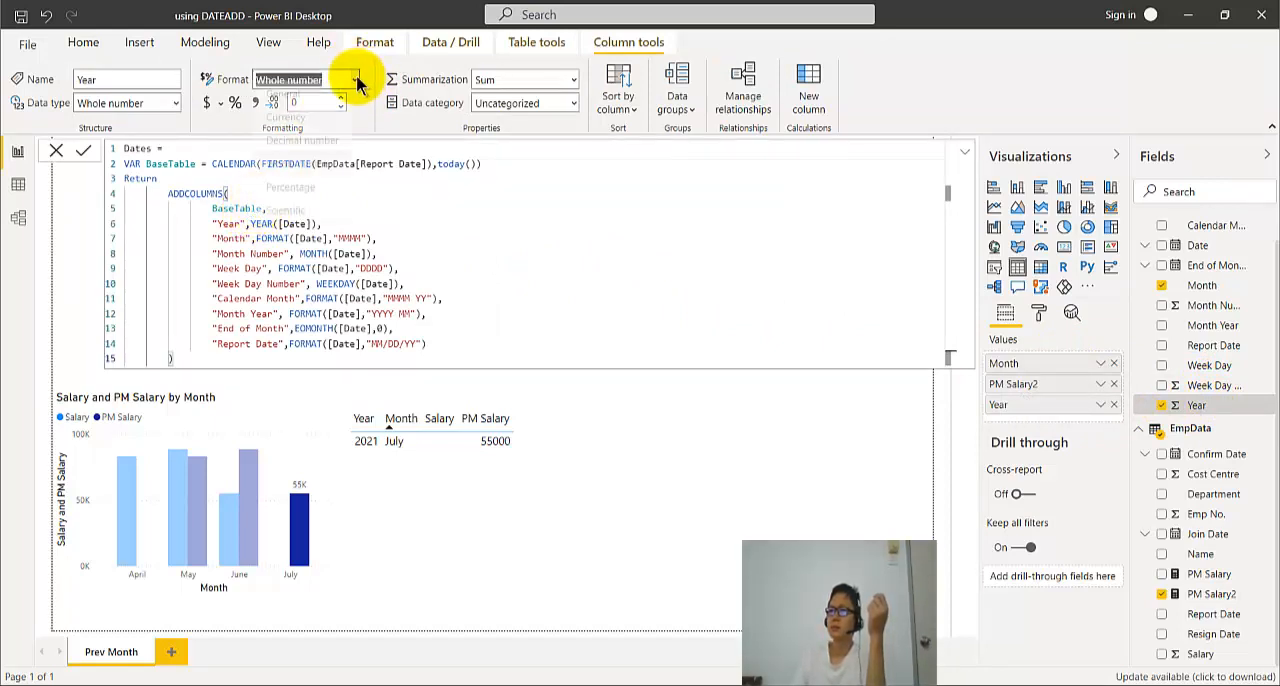
click(355, 80)
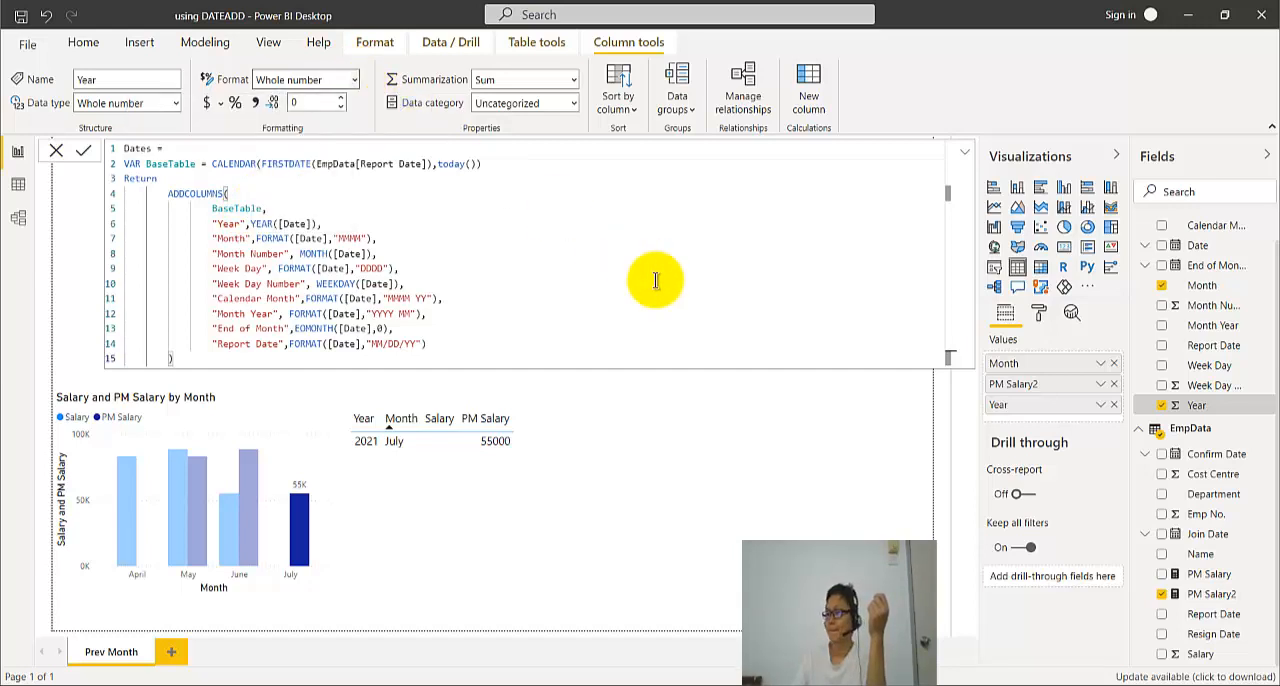
click(720, 405)
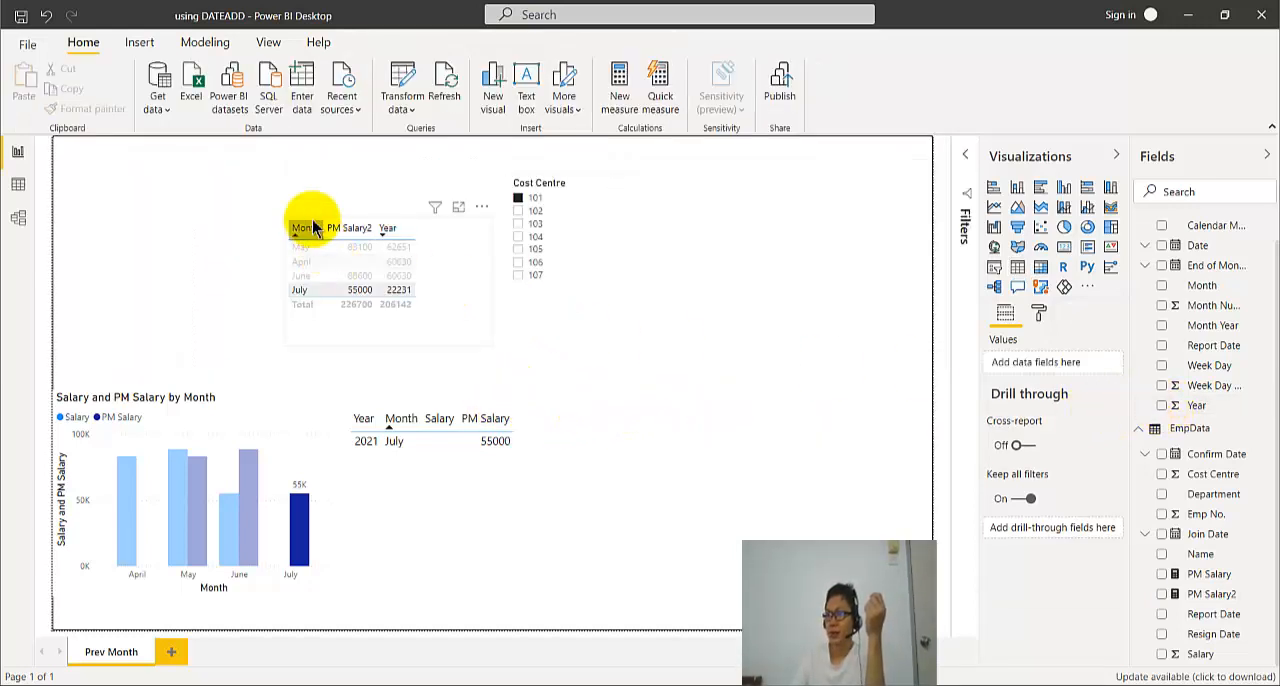
- Reverse the PM Salary2 table's Year sort, and sort the table by Month ascending
click(390, 230)
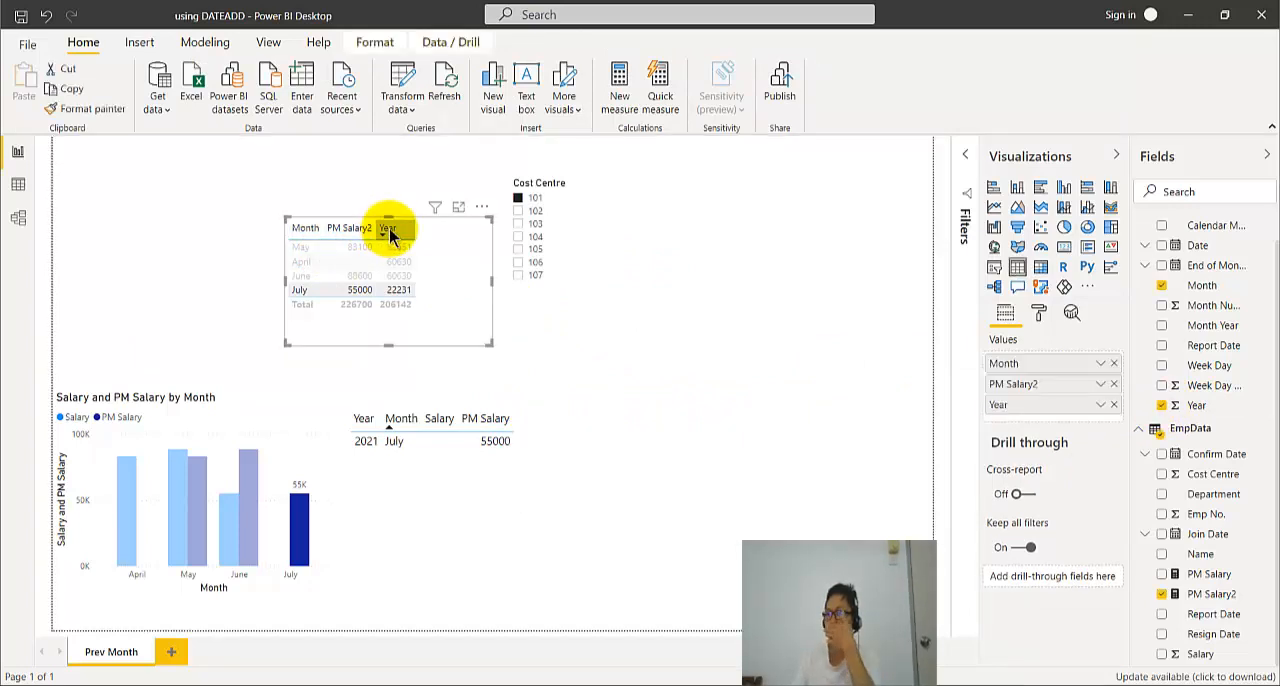
click(305, 230)
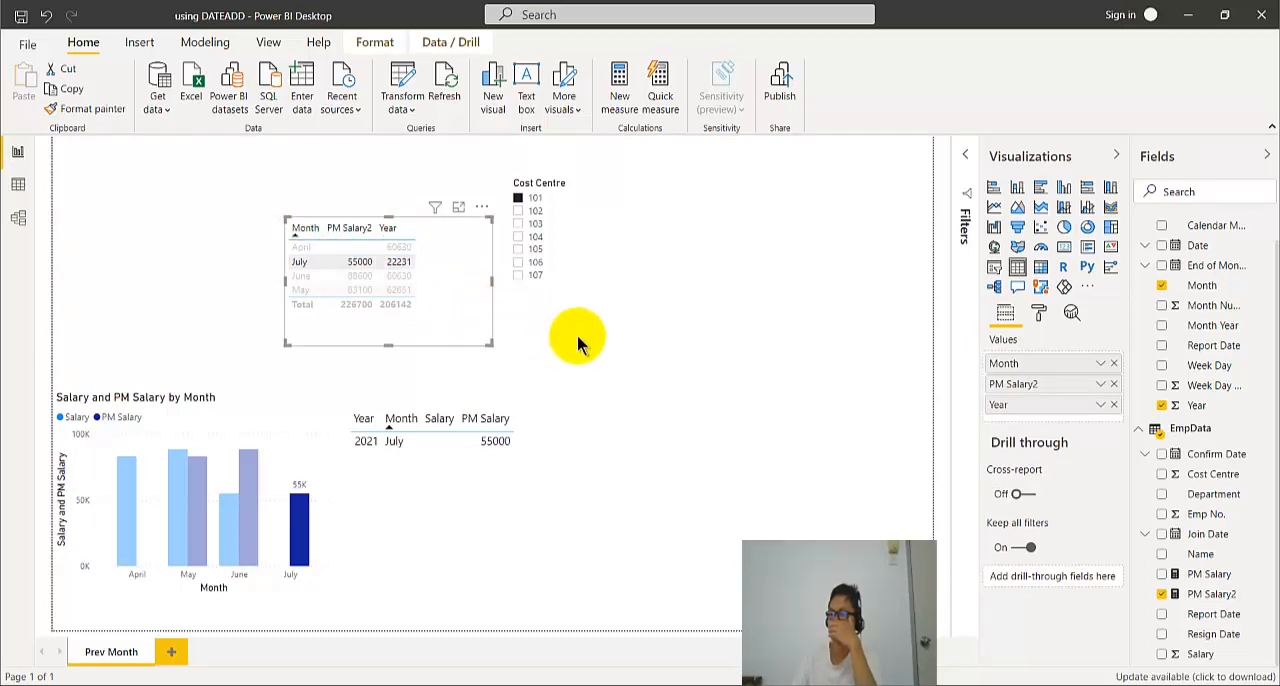
- Check cost centre 102, return the page filter to 101, and clear the July cross-highlight
click(519, 212)
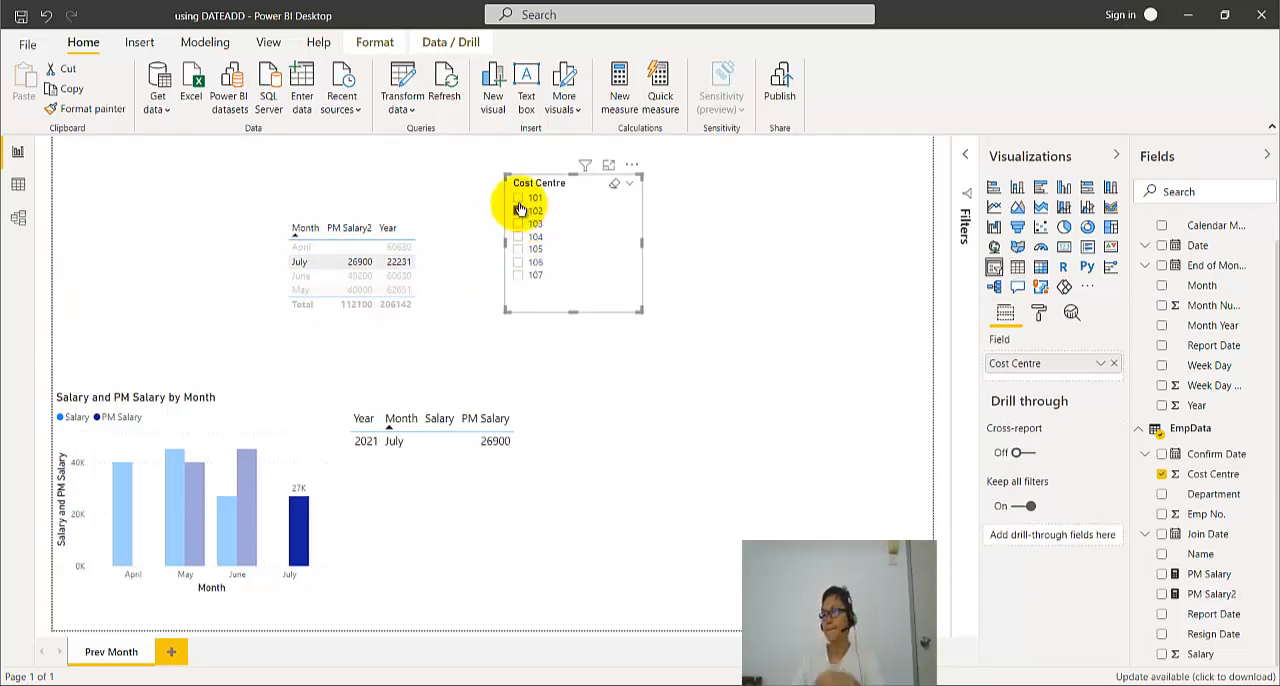
ctrl+click(519, 199)
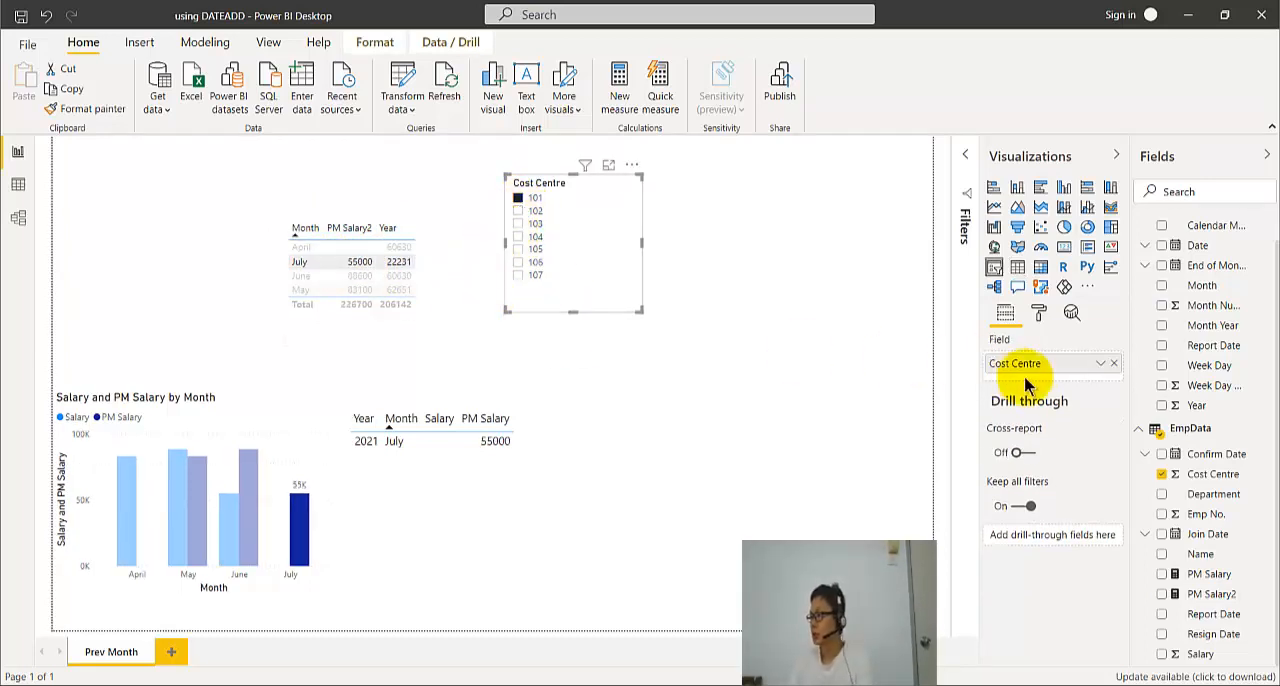
click(337, 262)
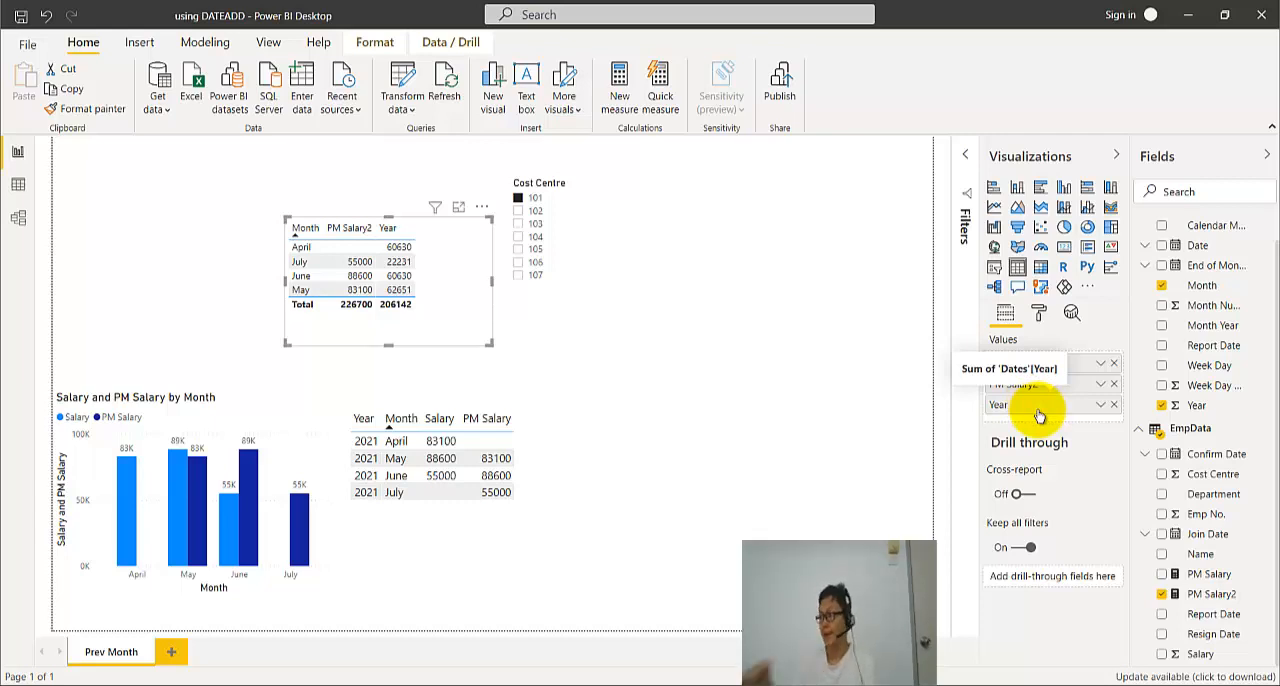
- Sort the table beside the chart by Salary descending and expand the Date field's hierarchy levels
click(490, 515)
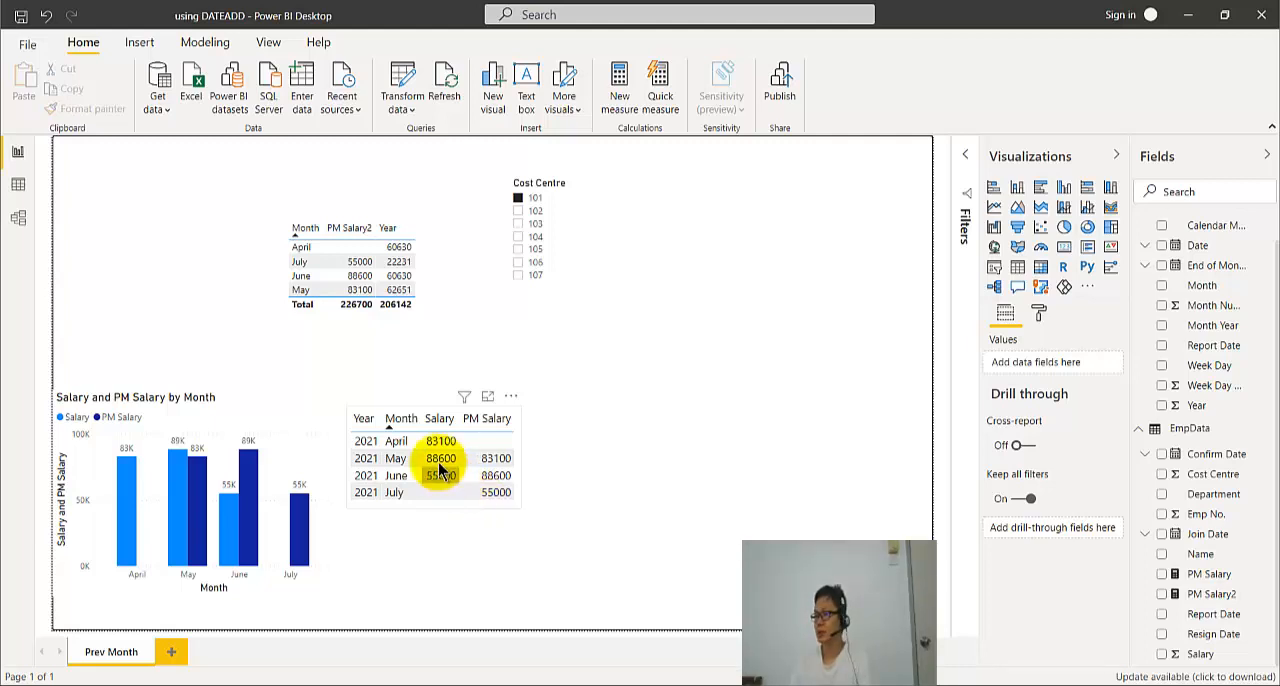
click(439, 428)
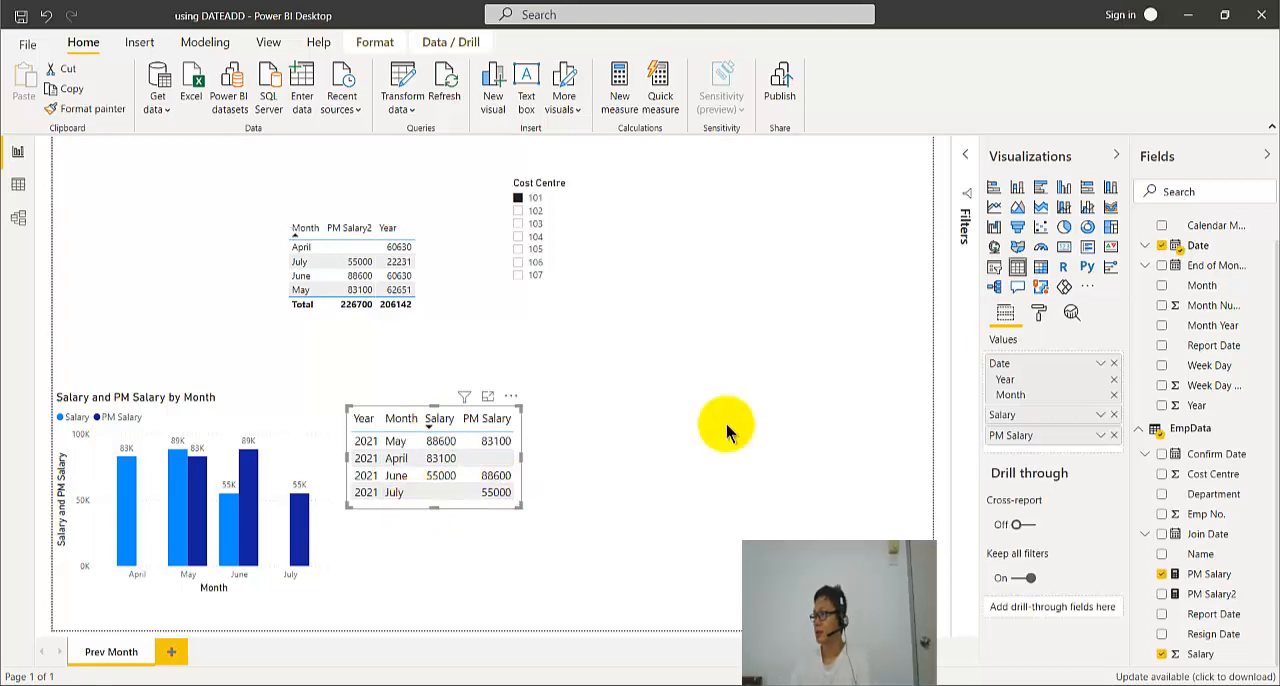
click(1146, 247)
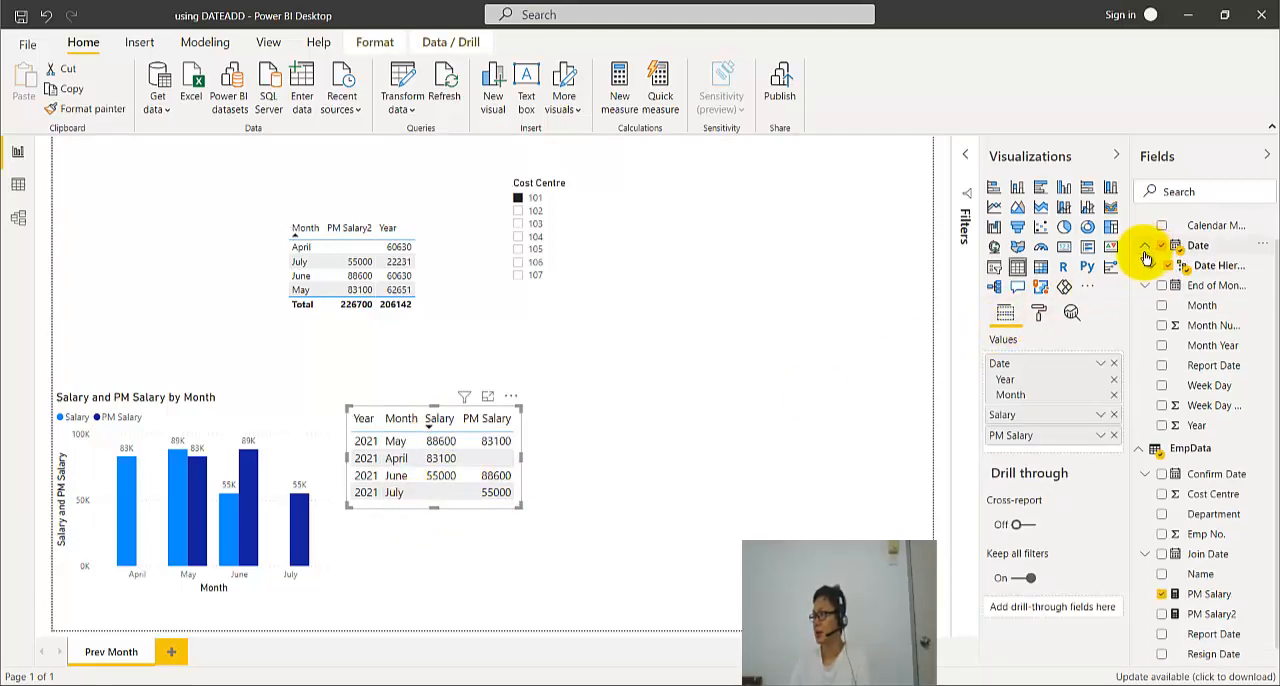
click(1150, 267)
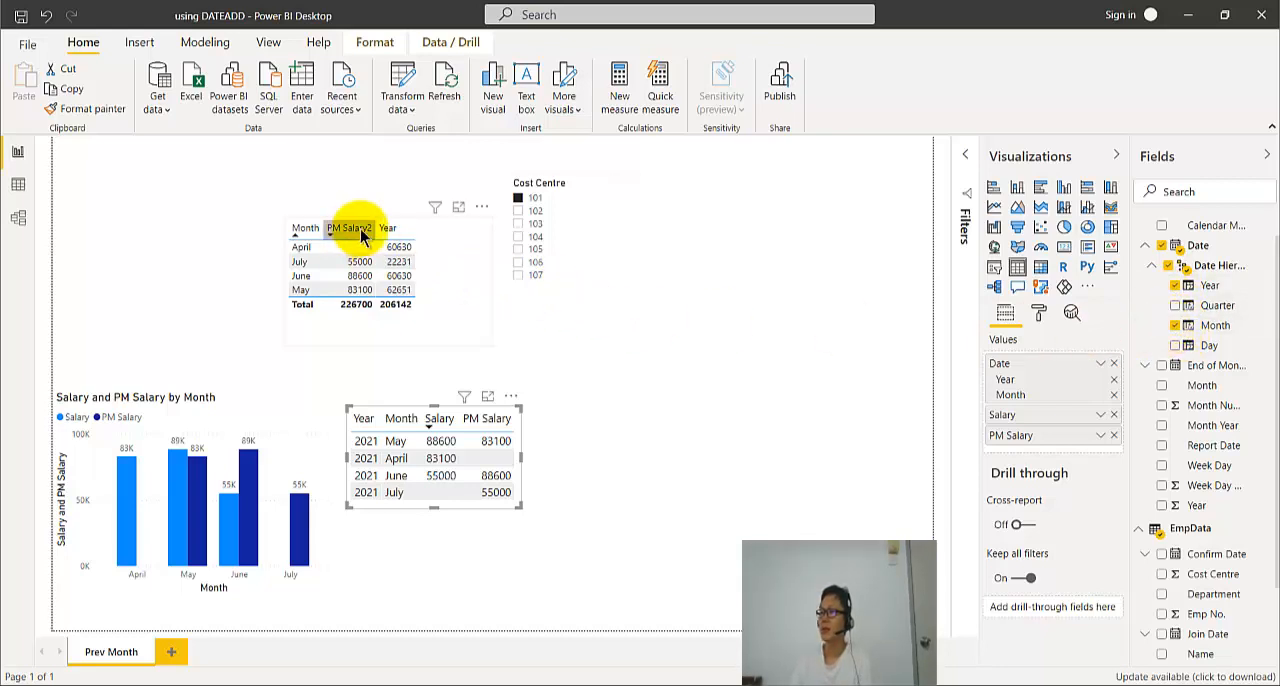
- Replace the PM Salary2 table's standalone Month and Year fields with the Year and Month levels of the Date hierarchy
click(425, 245)
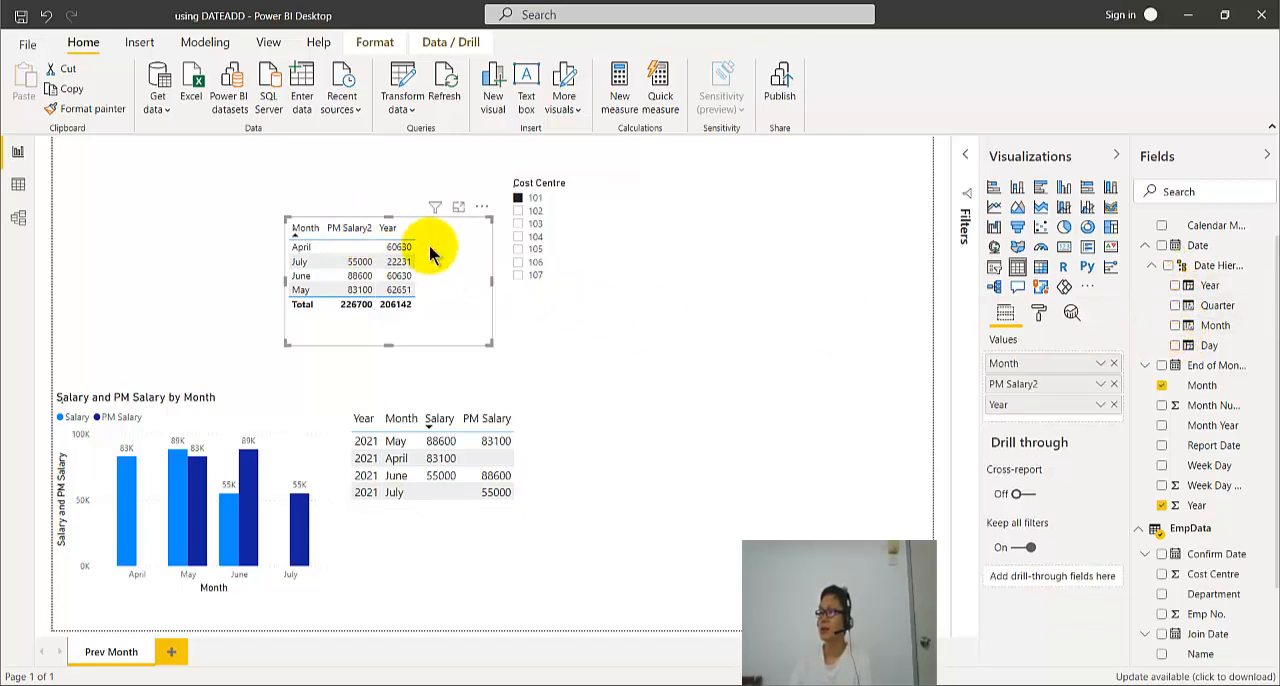
click(1176, 286)
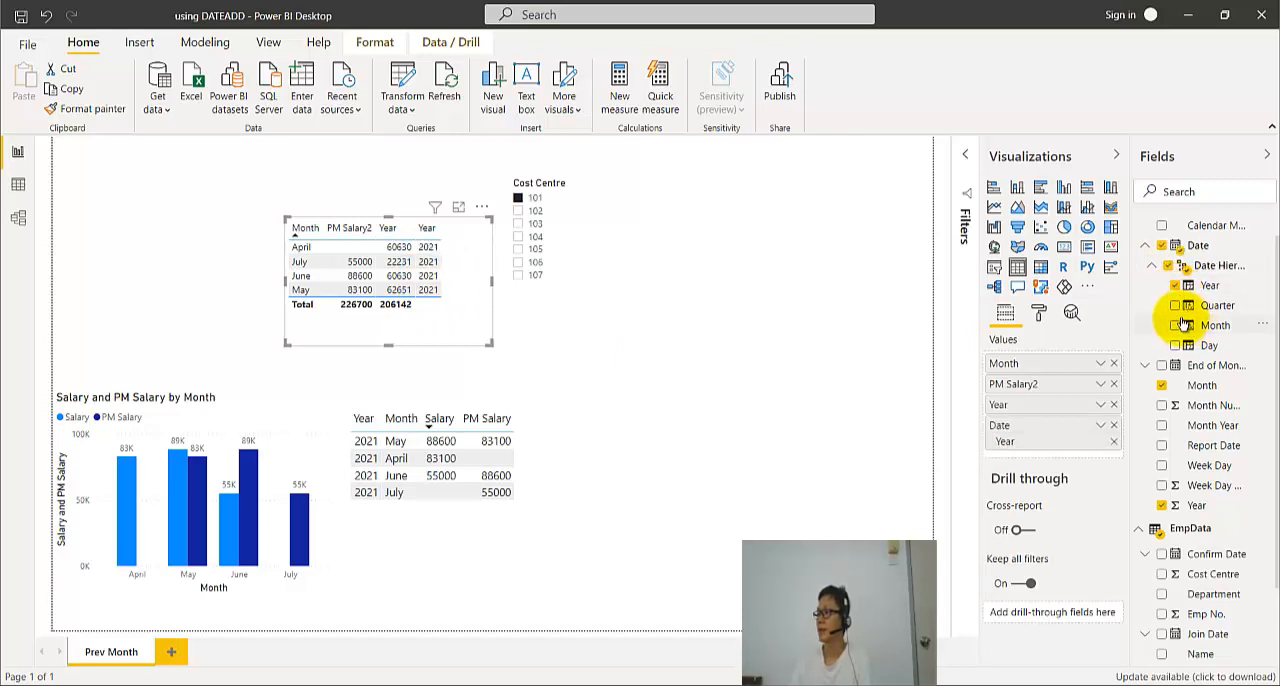
click(1175, 326)
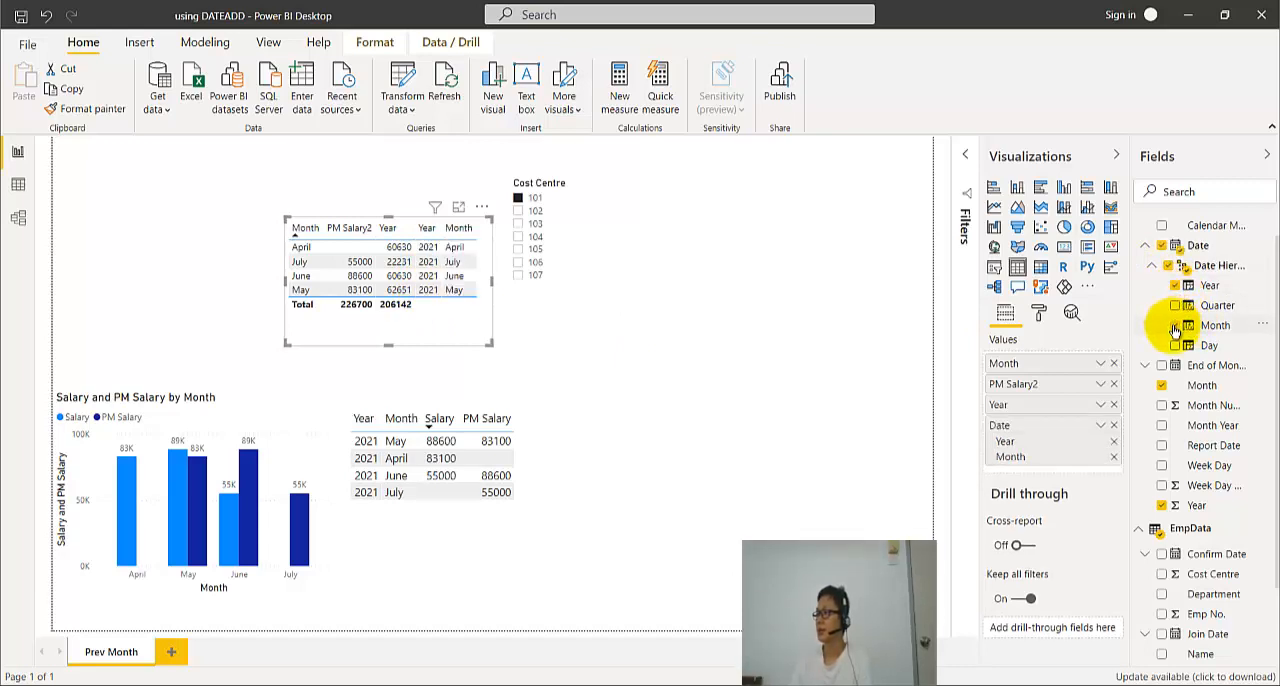
click(1162, 386)
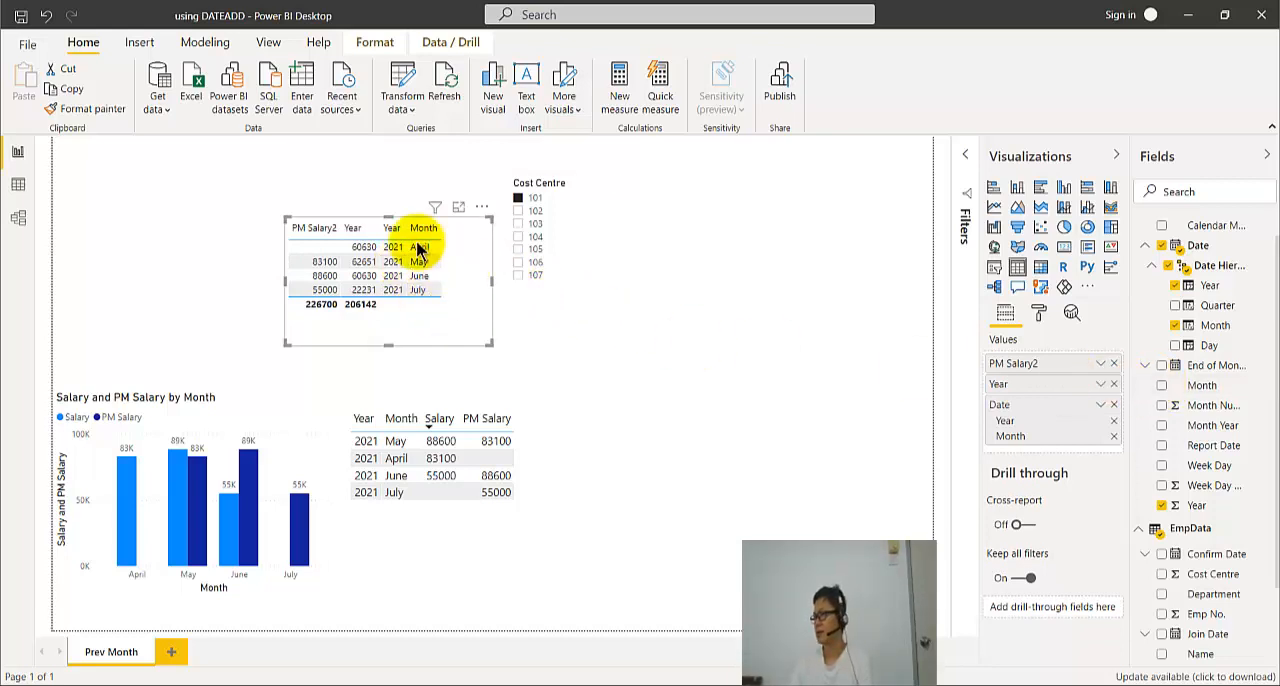
click(1162, 506)
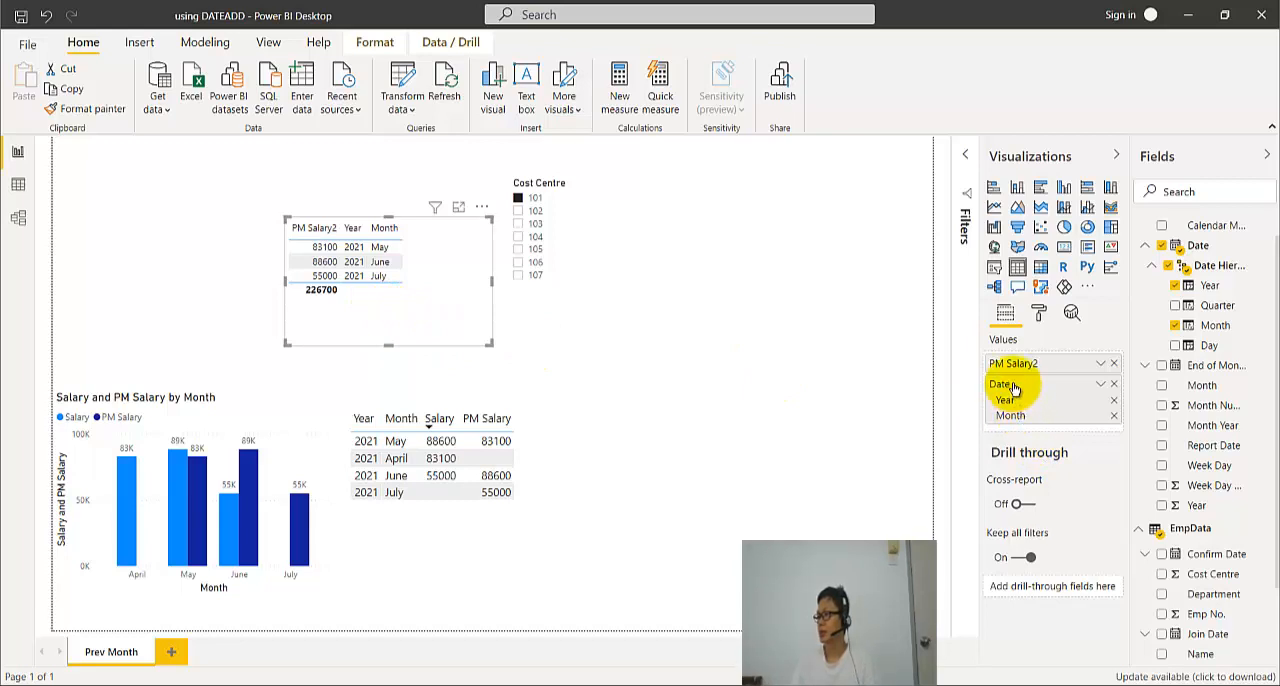
- Order the PM Salary2 table's Date levels first and add the Salary field ahead of PM Salary2
mouse_move(1013, 388)
mouse_down()
mouse_move(1008, 360)
mouse_move(1035, 397)
mouse_up()
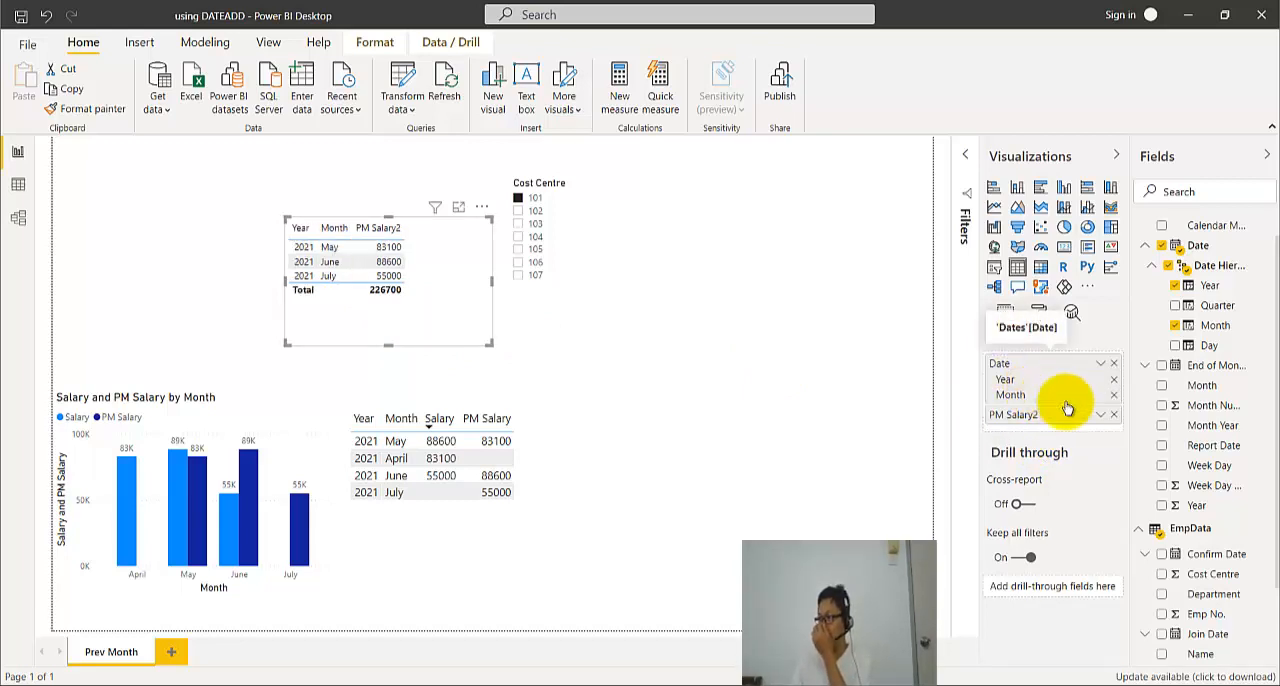
scroll(1230, 530, down, 3)
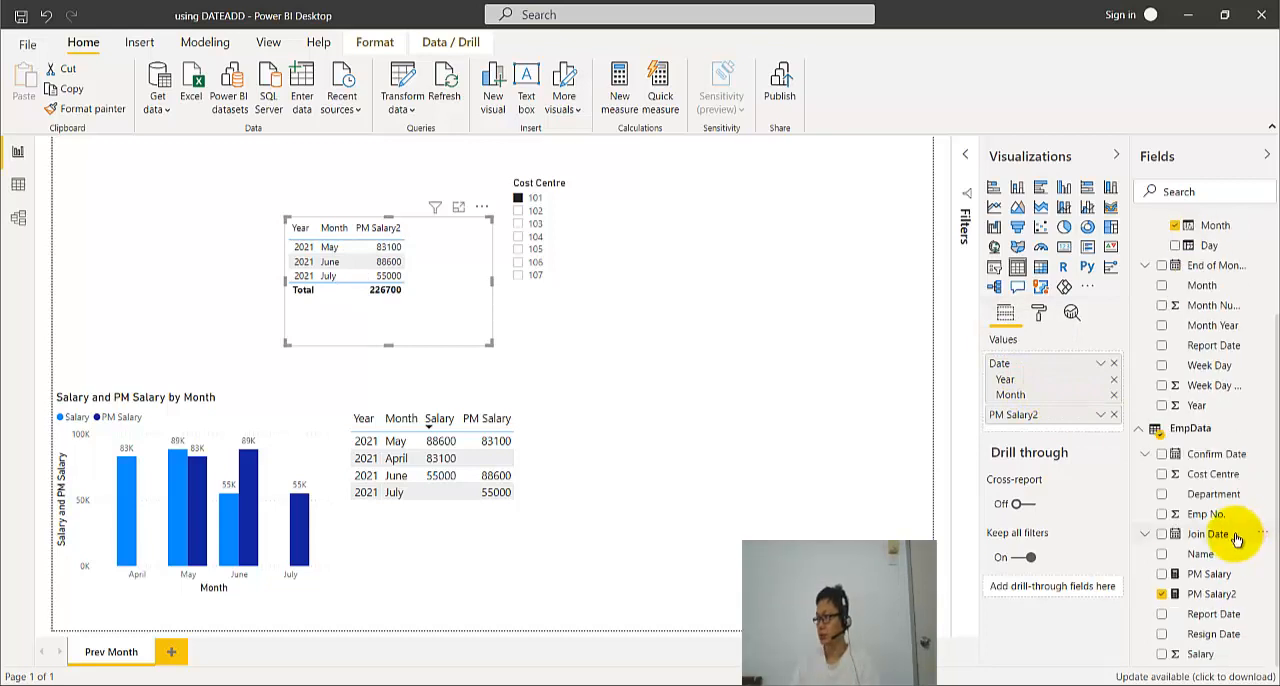
click(1161, 656)
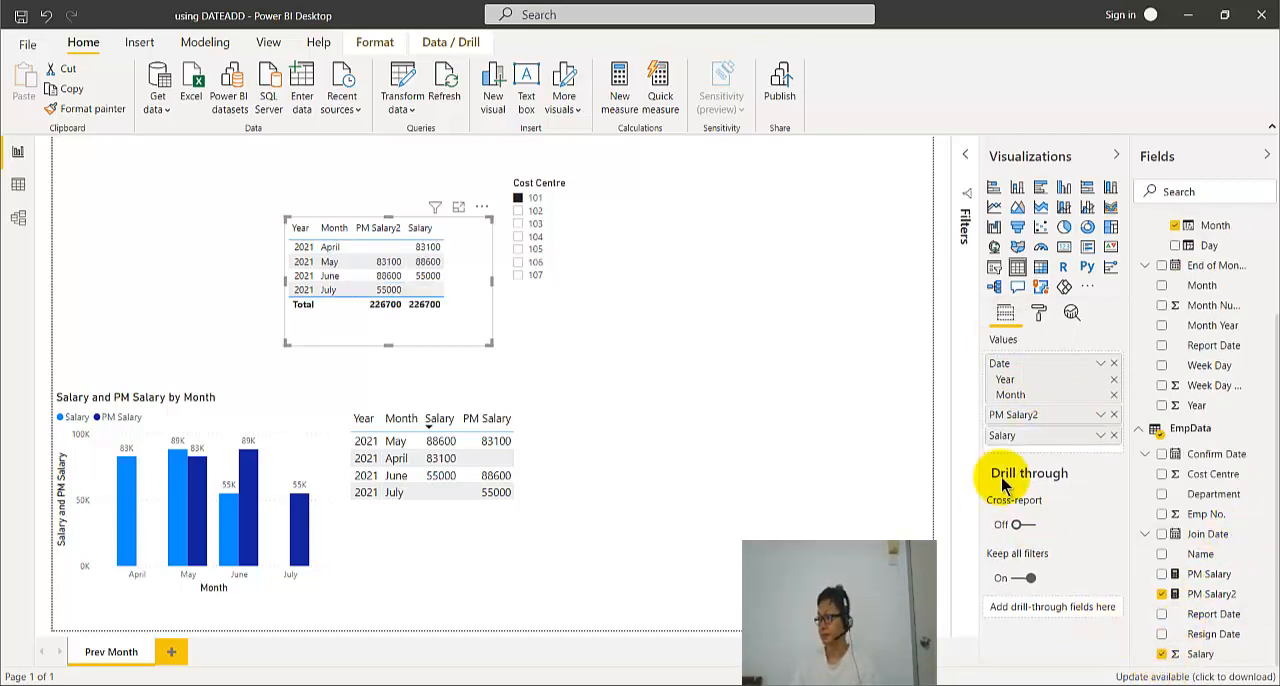
drag(1021, 444, 975, 430)
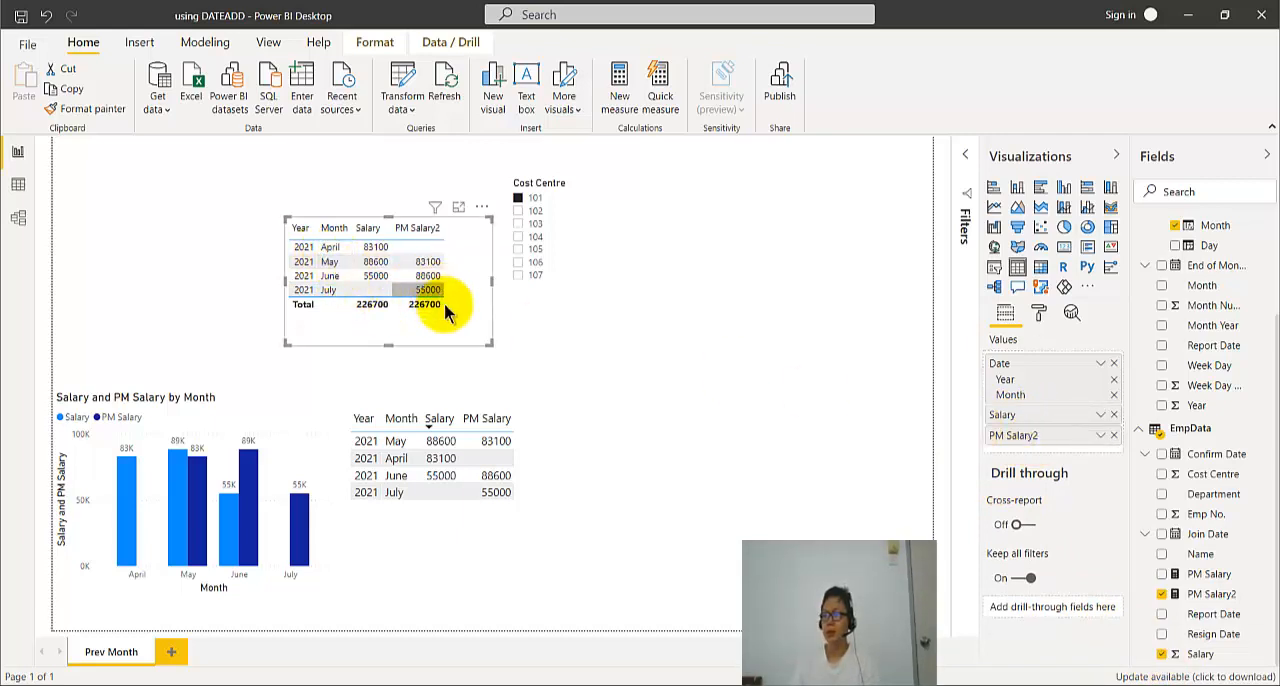
- Nudge the PM Salary2 table, place a copy of it below the Cost Centre slicer, and convert the copy to a stacked column chart
mouse_move(467, 340)
mouse_down()
mouse_move(450, 348)
mouse_move(467, 349)
mouse_up()
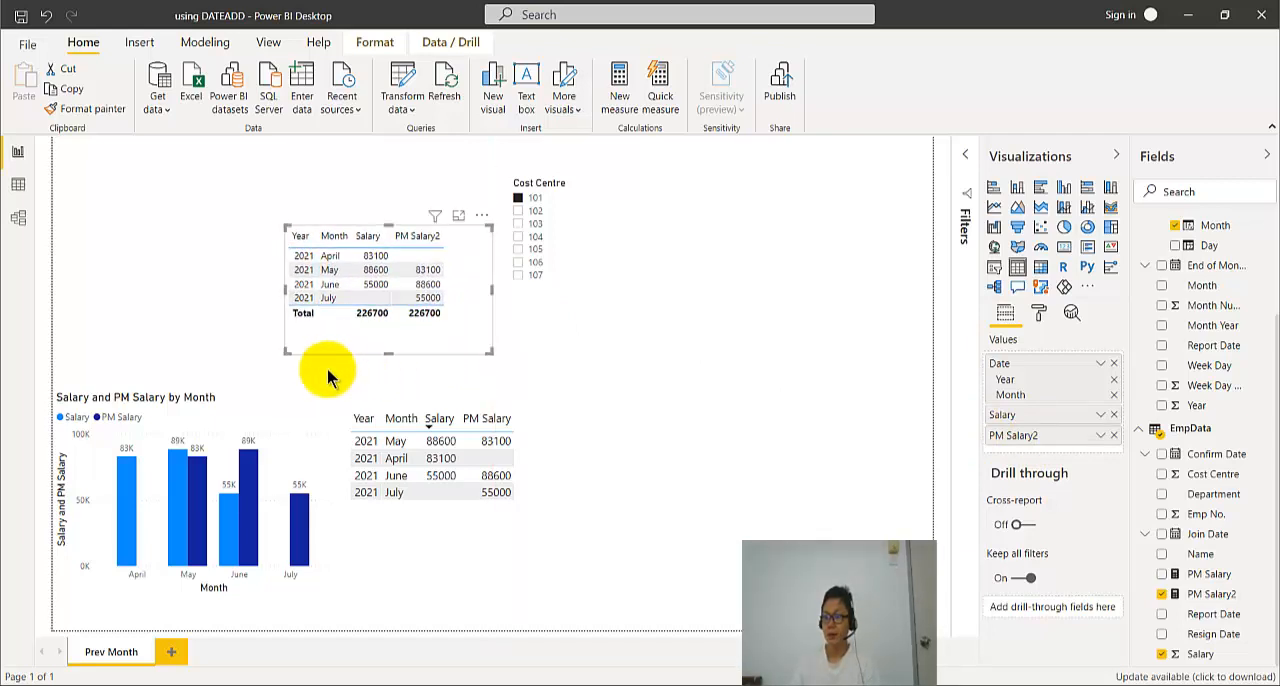
drag(355, 349, 336, 341)
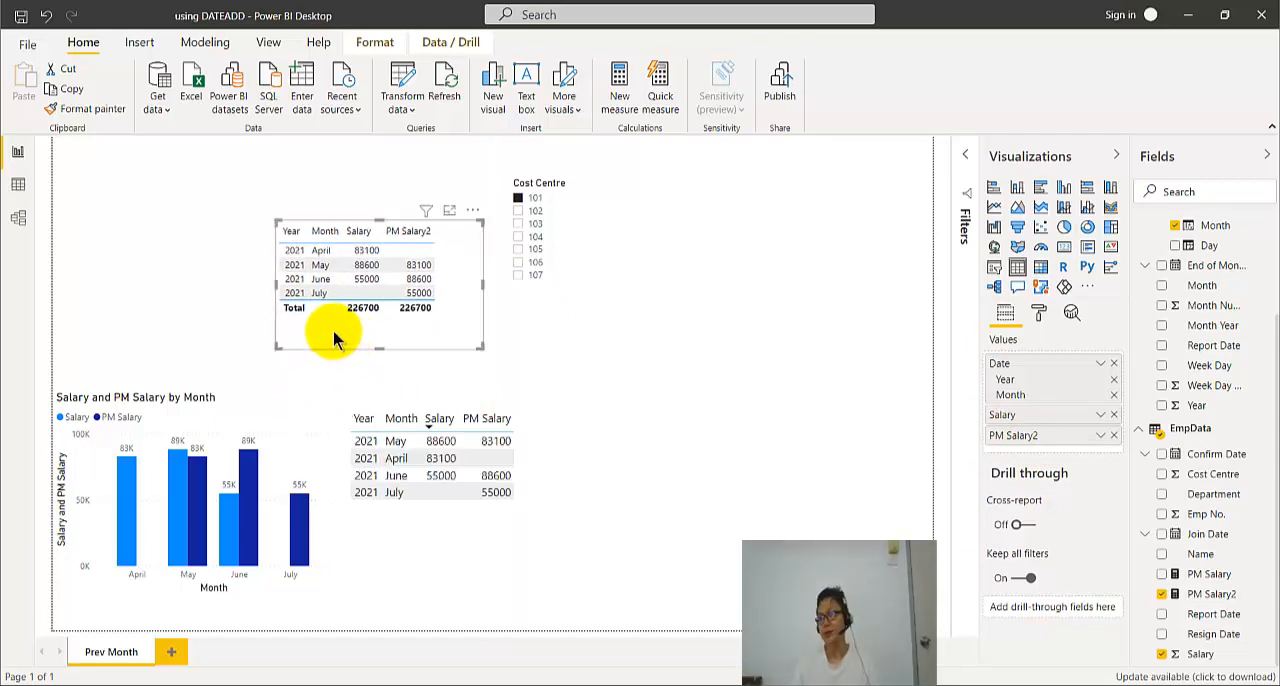
click(624, 366)
drag(467, 331, 474, 338)
key(ctrl+c)
key(ctrl+v)
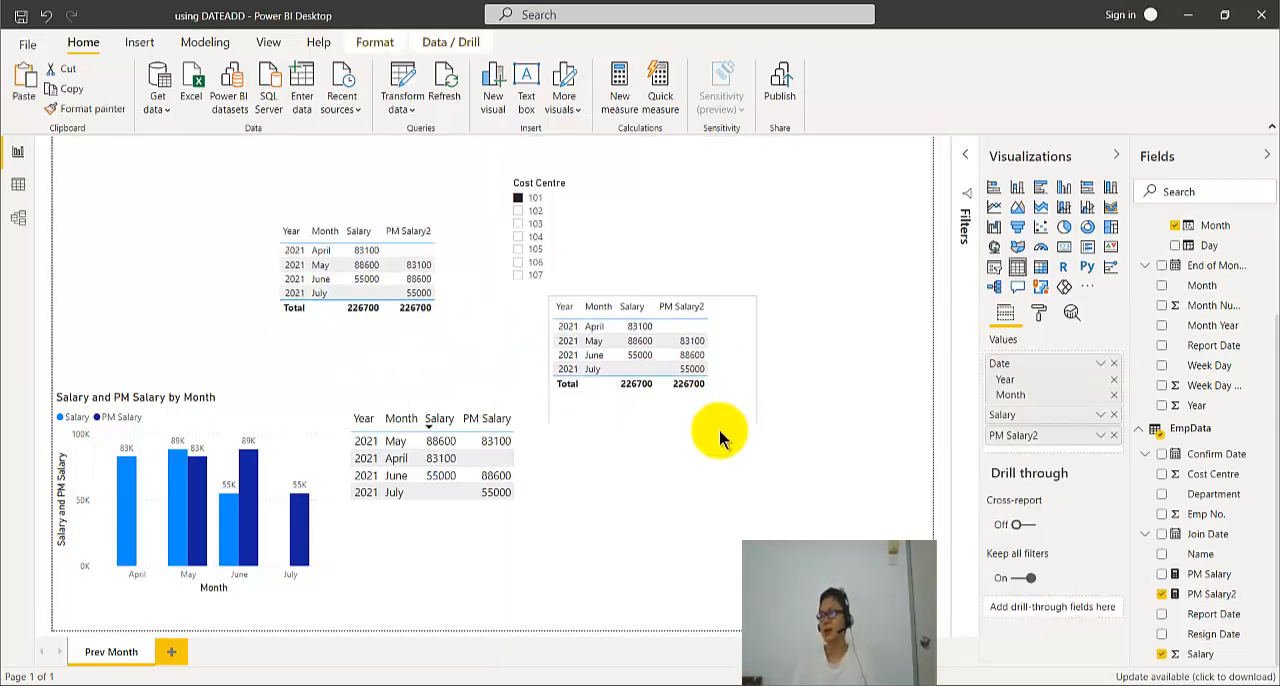
click(1017, 190)
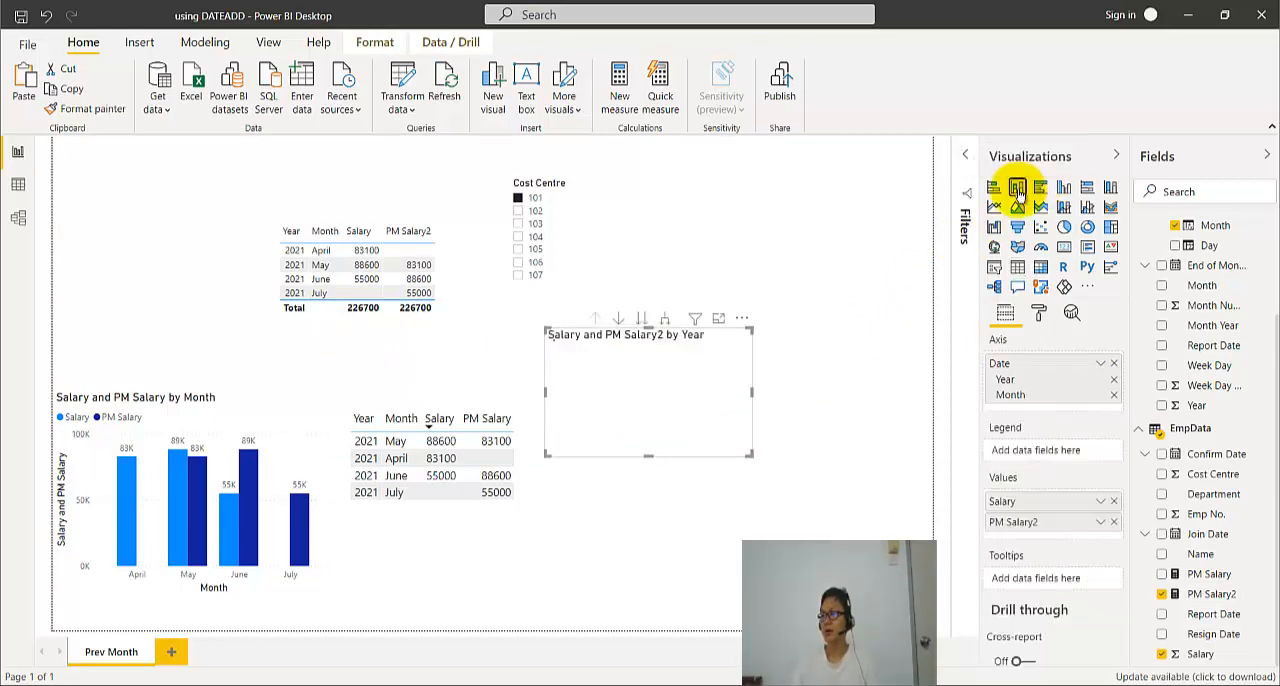
- Convert the copied visual below the Cost Centre slicer to a clustered column chart and enlarge it
click(994, 189)
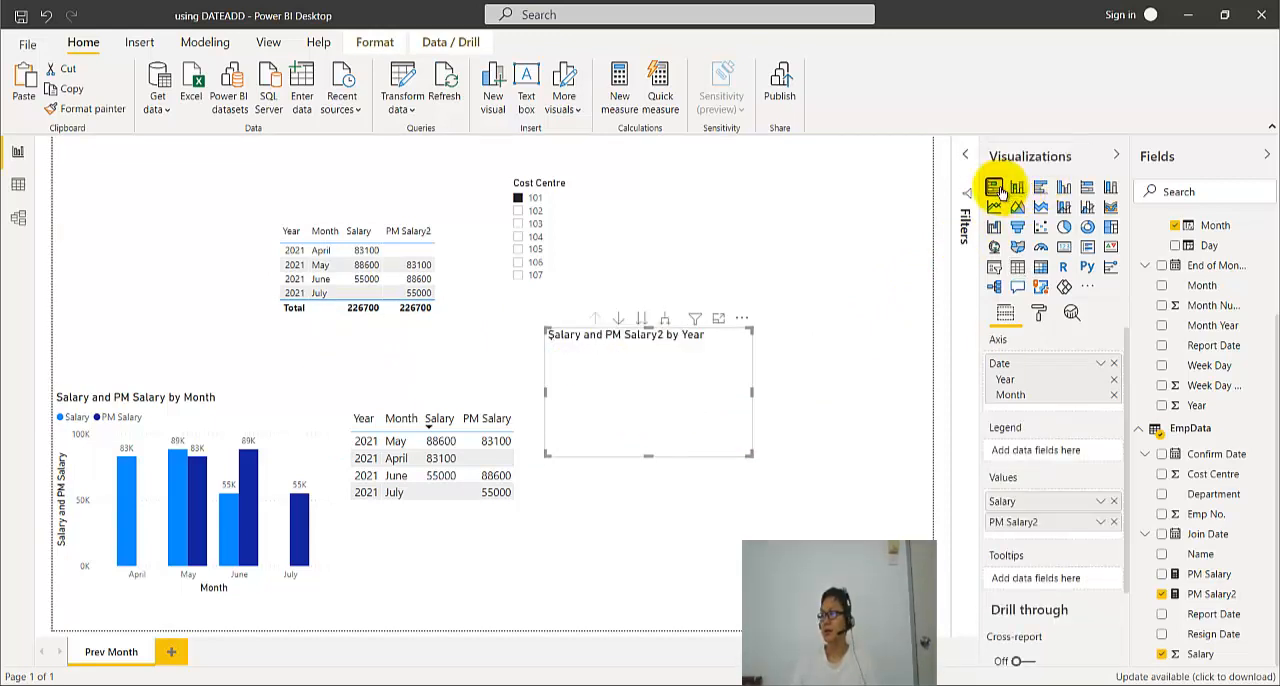
click(1064, 189)
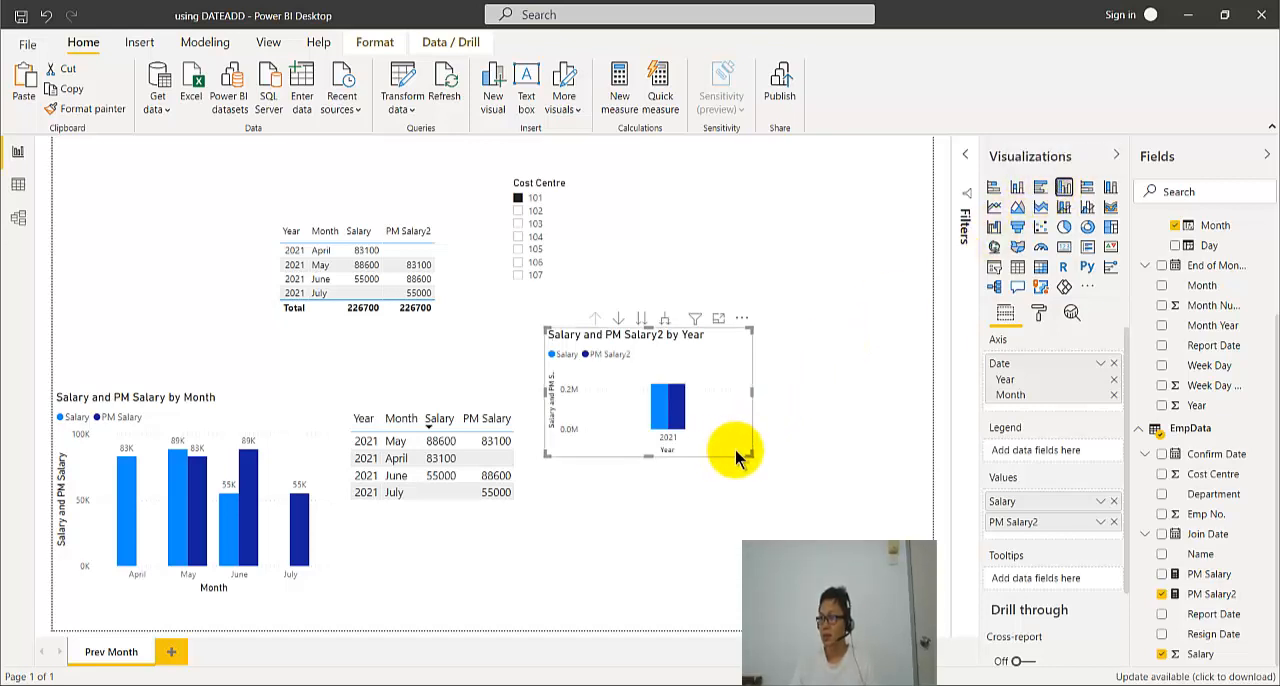
drag(749, 455, 797, 516)
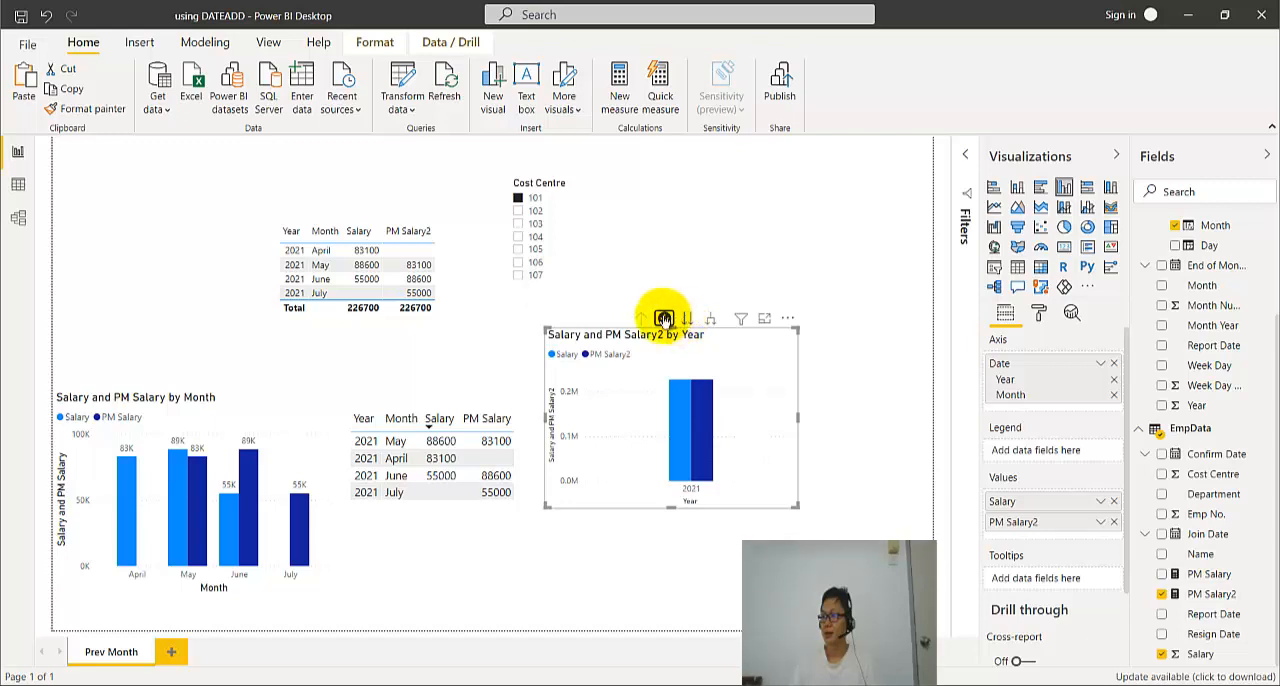
- Show the Salary and PM Salary2 chart at the Month level of the Date hierarchy, and adjust its size and position
click(687, 320)
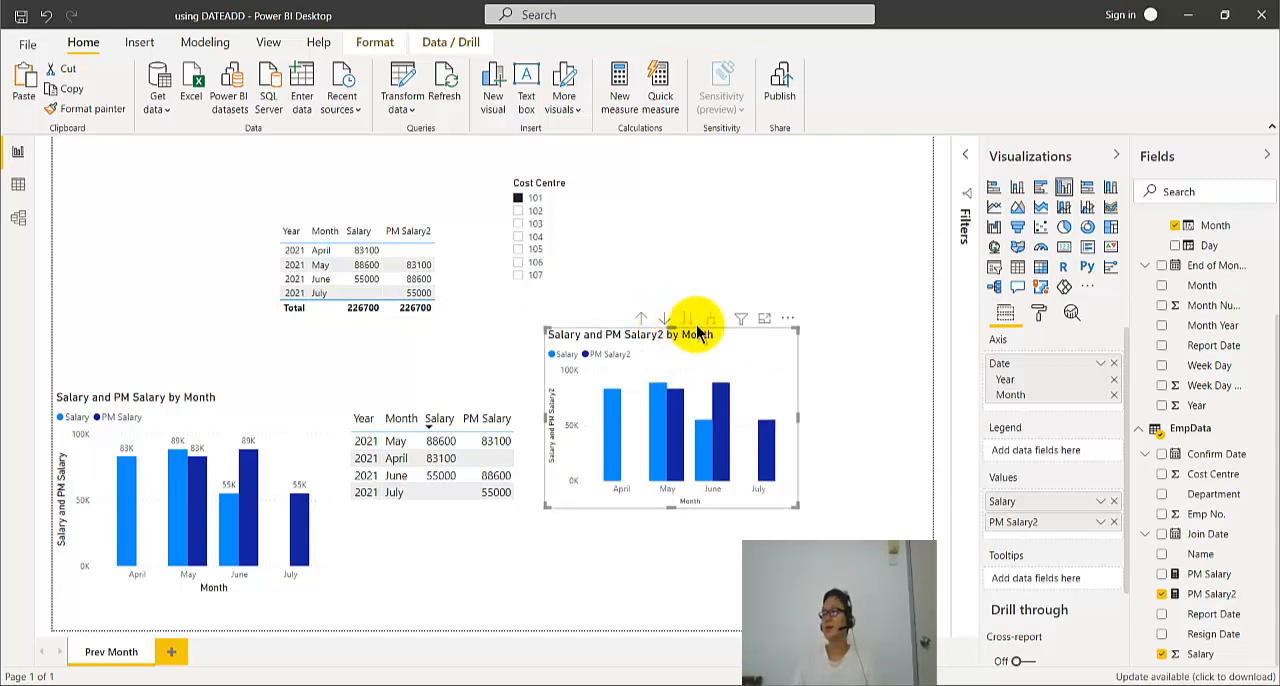
drag(797, 505, 840, 519)
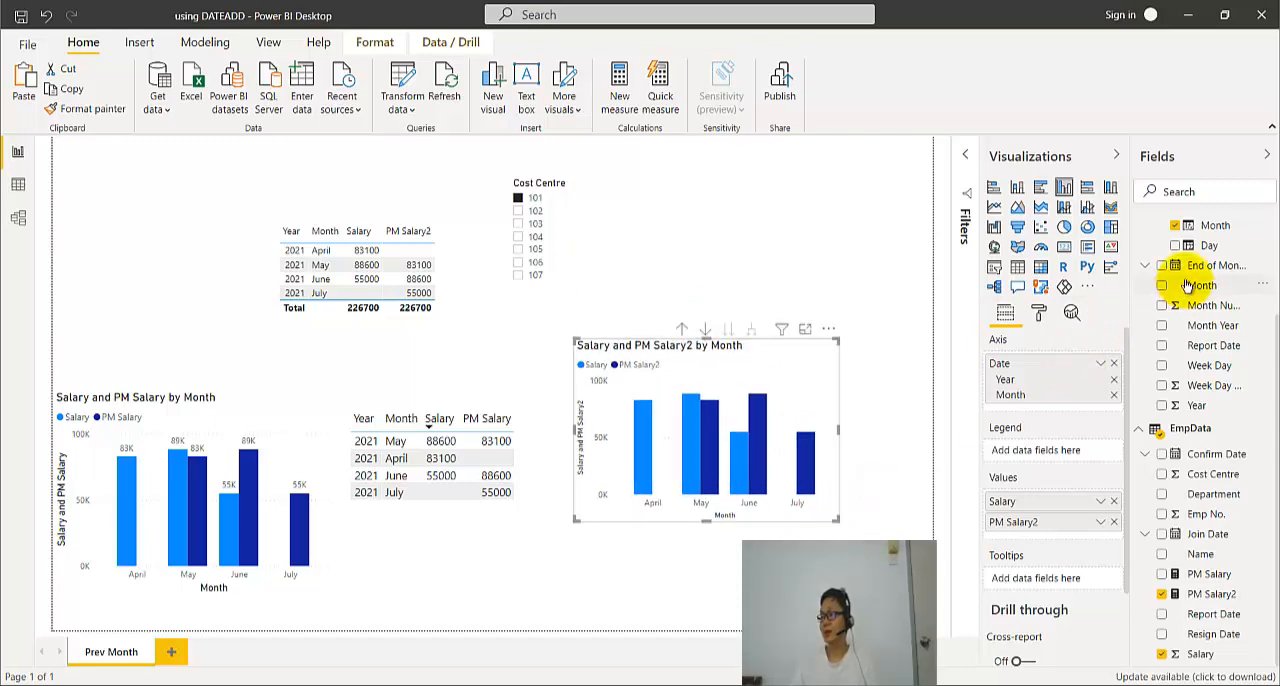
drag(808, 382, 781, 359)
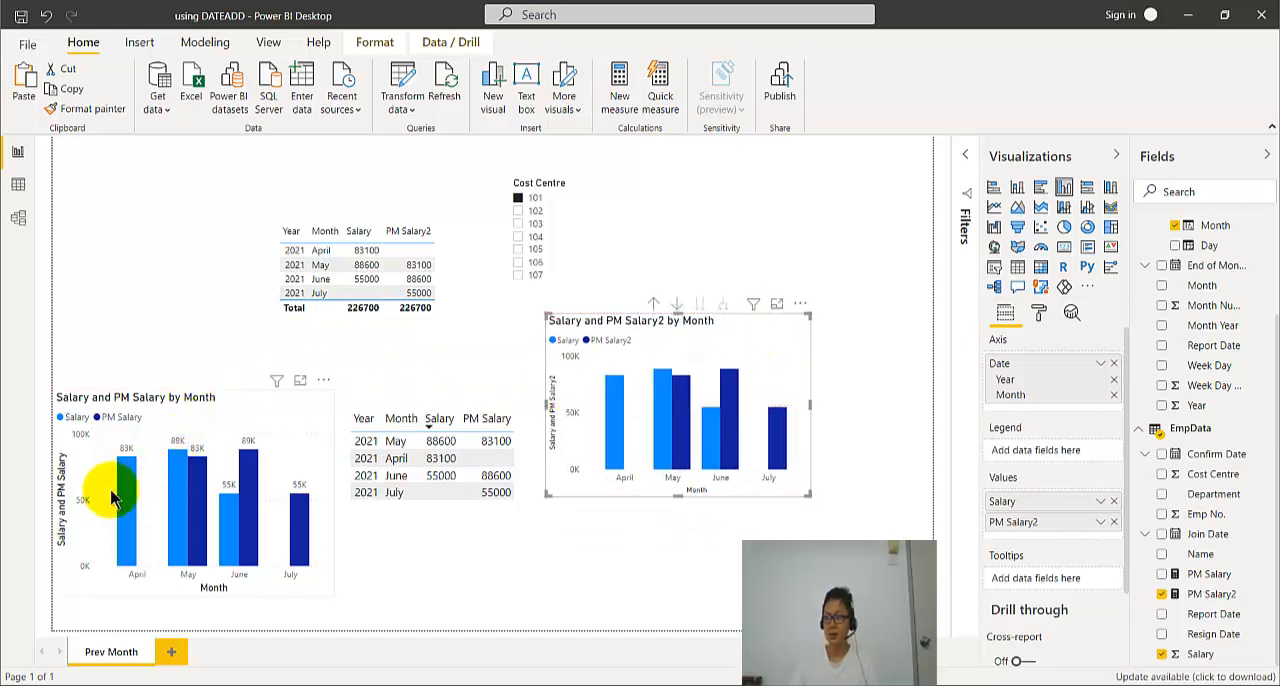
- Highlight the April Salary column in the new chart, clear the highlight, and turn on the chart's data labels
click(617, 420)
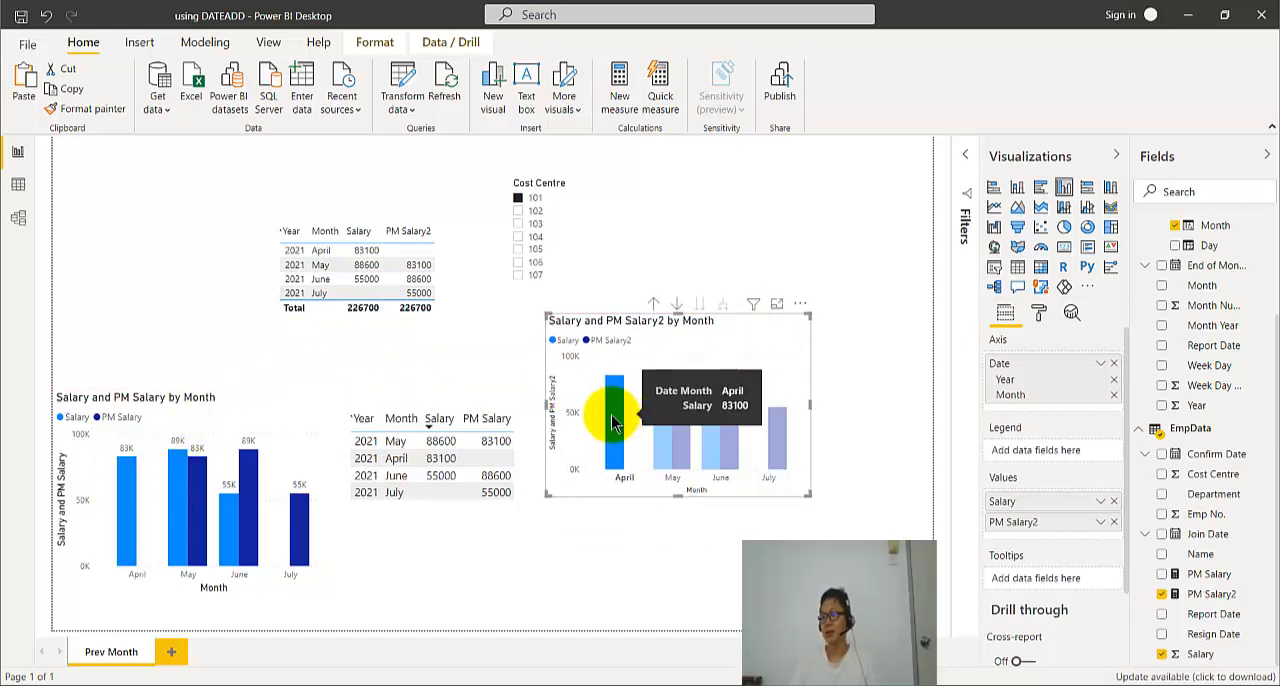
click(792, 488)
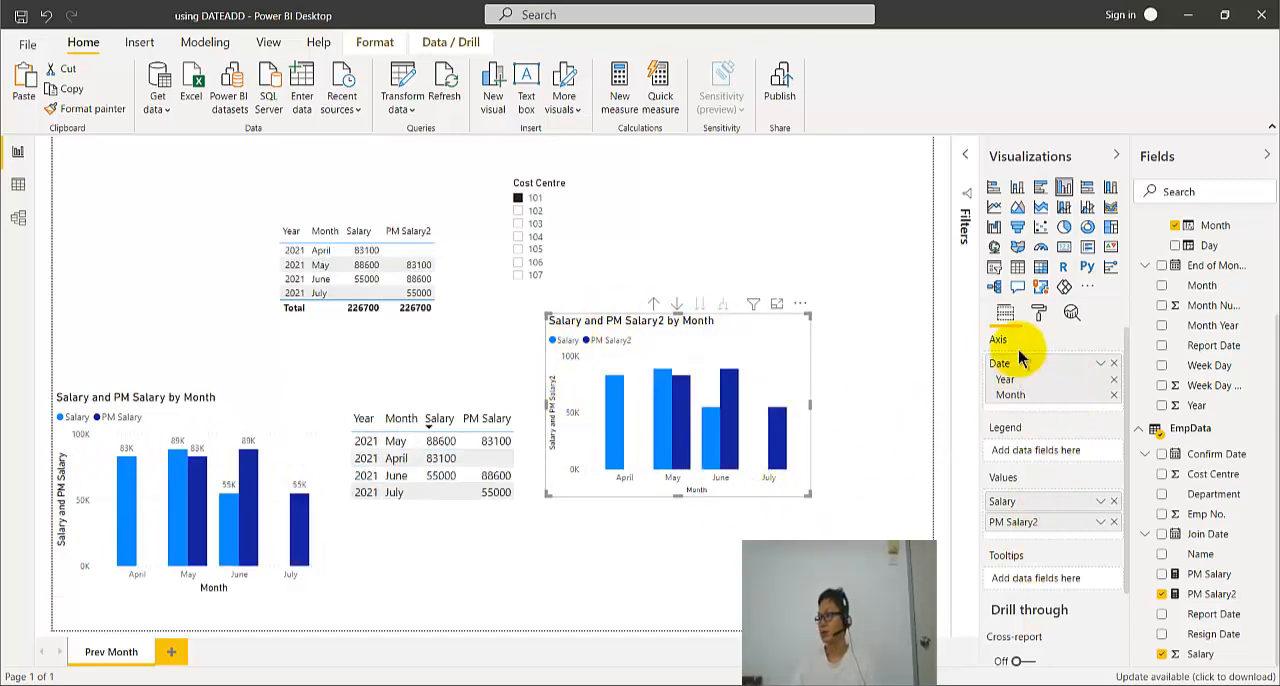
click(1040, 316)
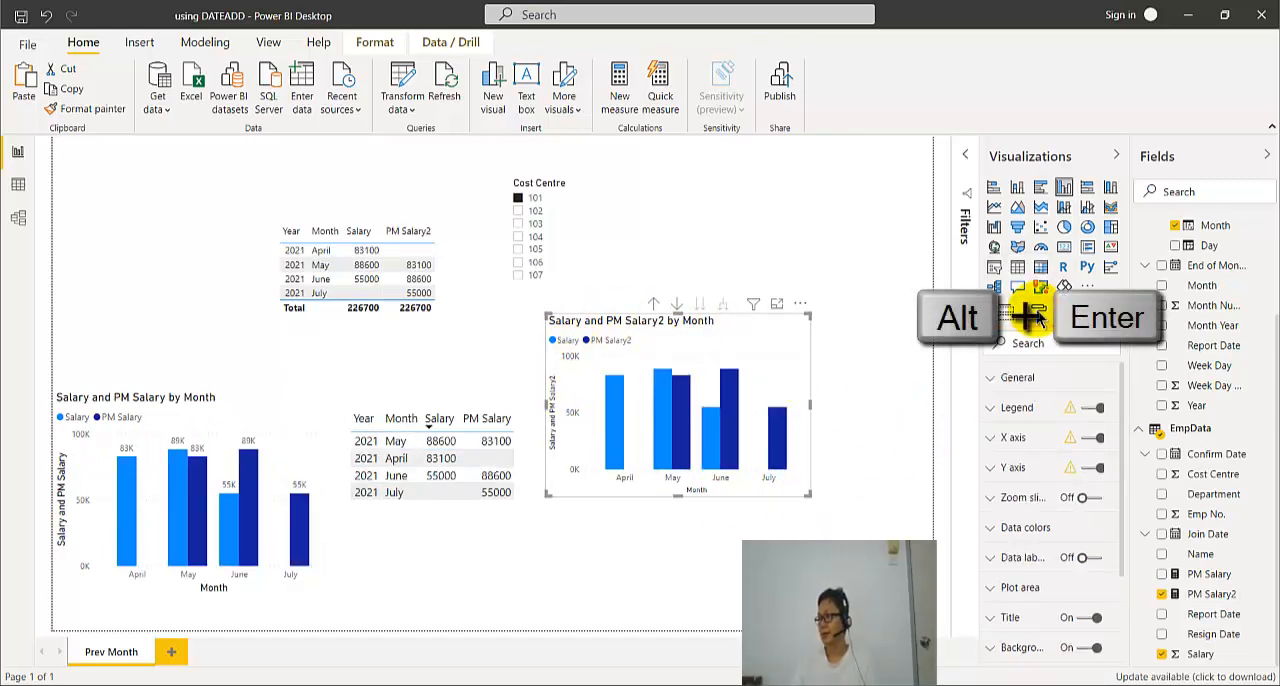
scroll(1030, 540, down, 2)
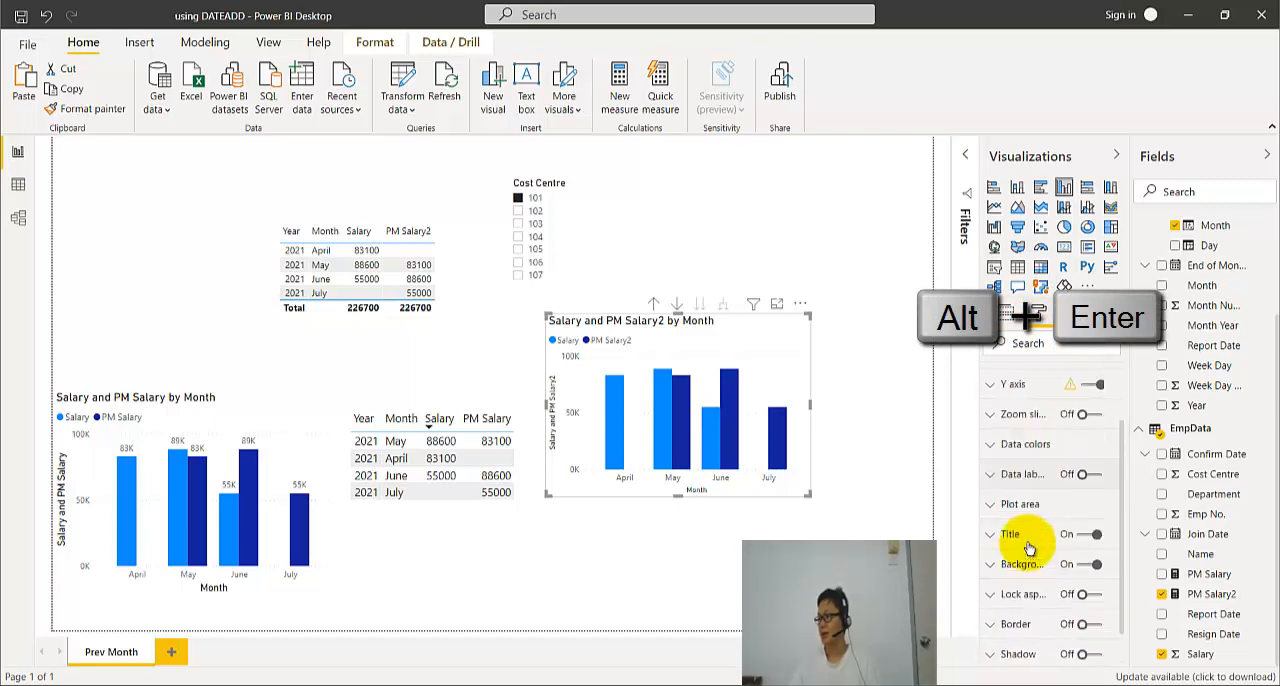
click(1087, 476)
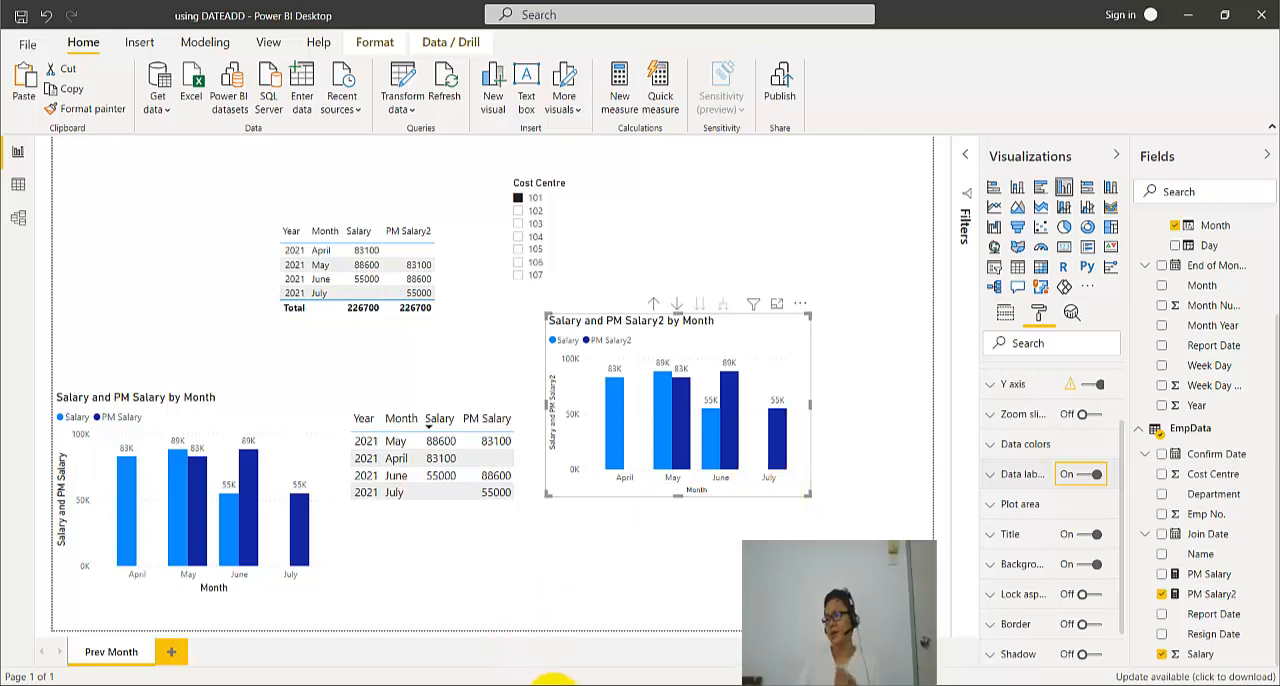
- Switch to the Employee Salary Data workbook in Excel, review the pivot tables and charts on Sheet3, and return to Power BI
click(554, 685)
click(91, 658)
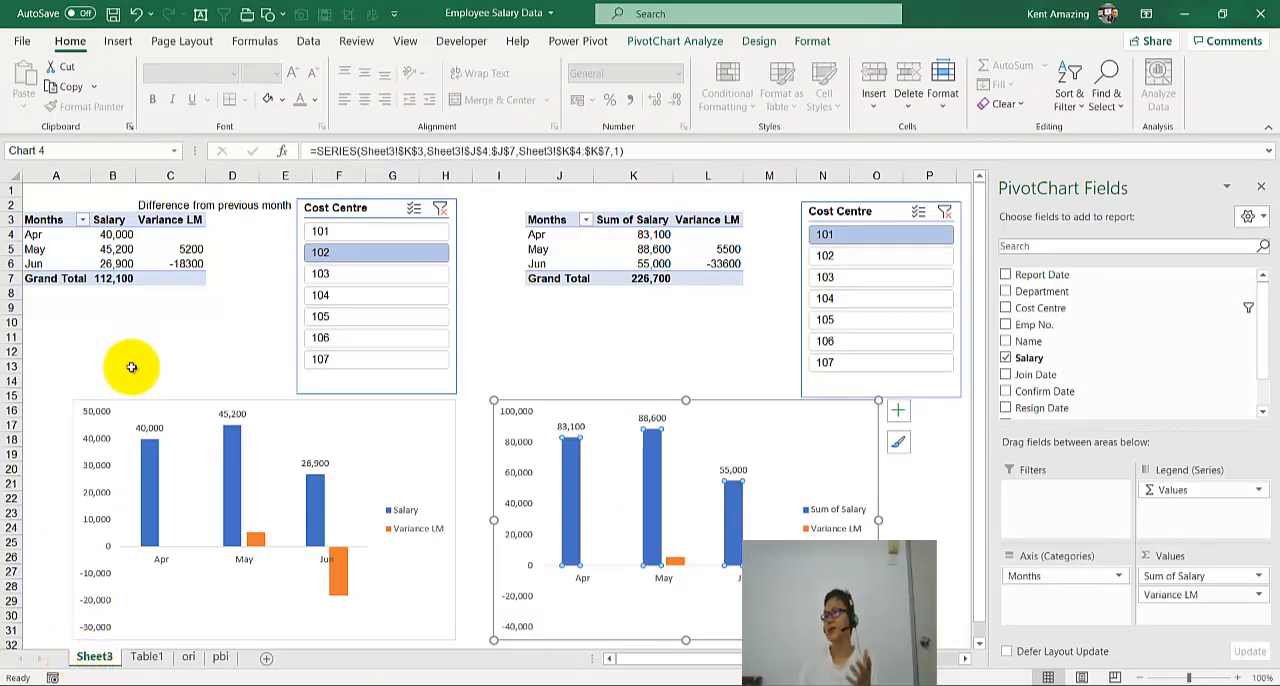
mouse_move(642, 249)
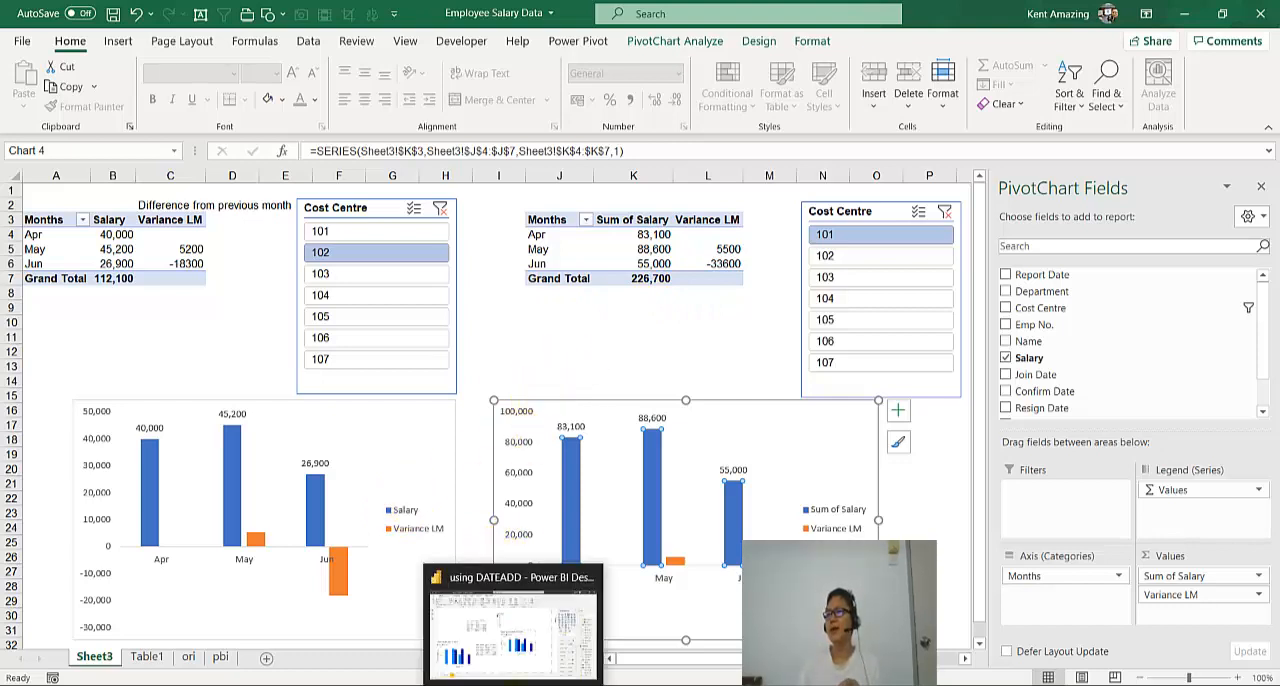
click(512, 684)
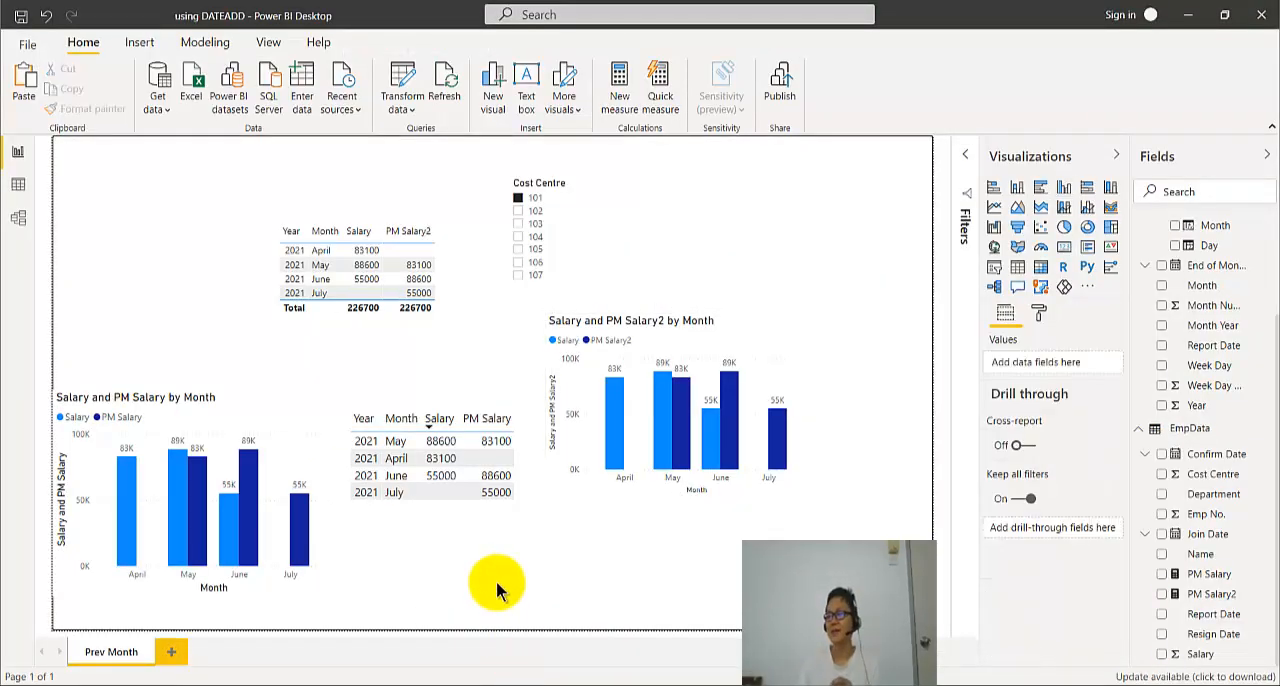
- Switch to Excel, look at the Show Values As option for the May Sum of Salary value, and return to Power BI
click(550, 677)
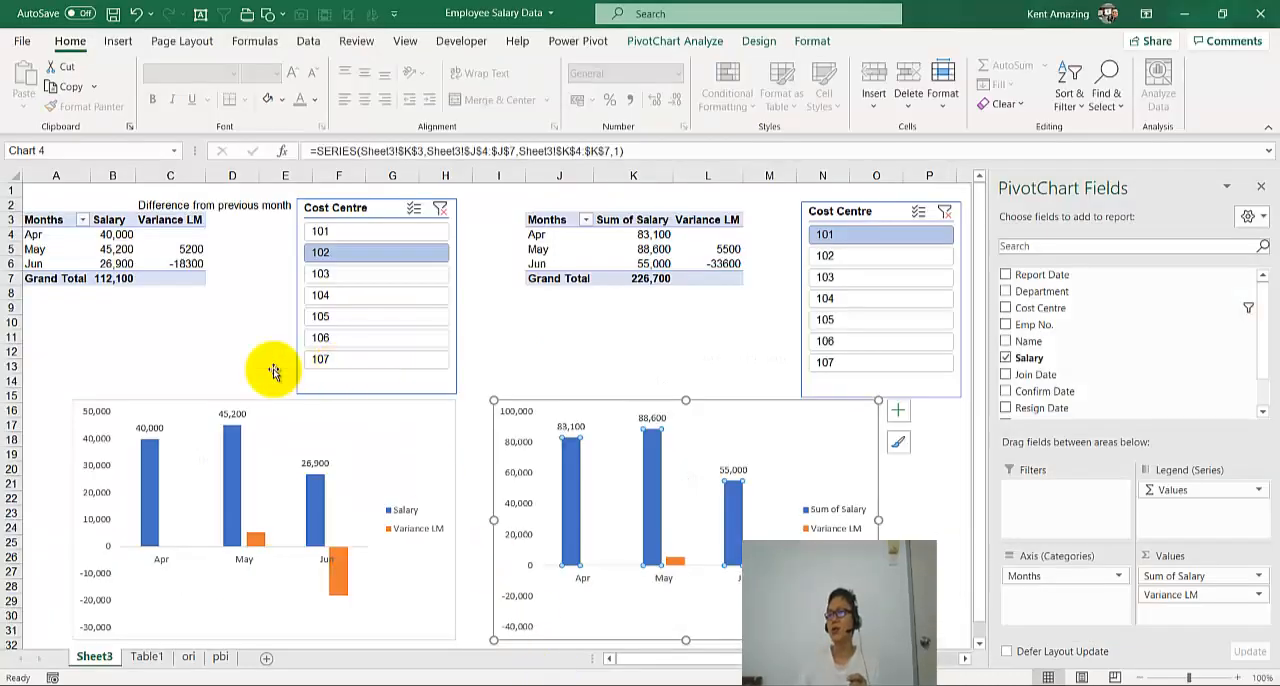
right_click(660, 250)
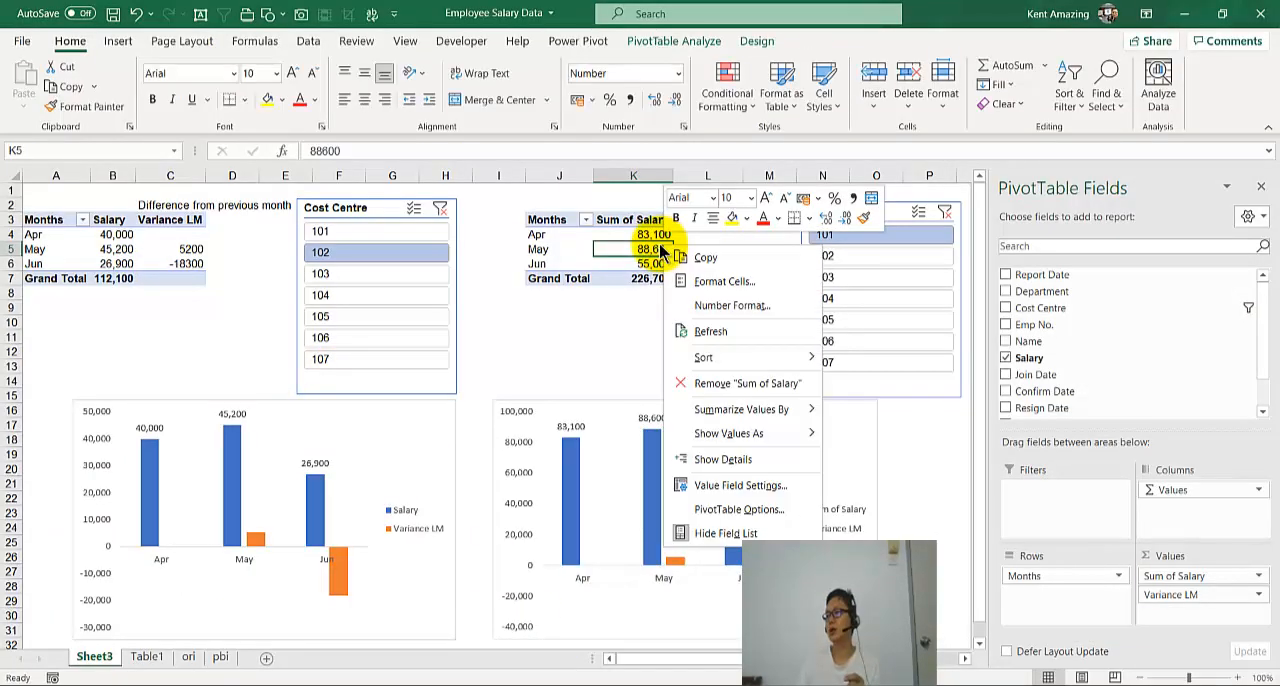
mouse_move(740, 433)
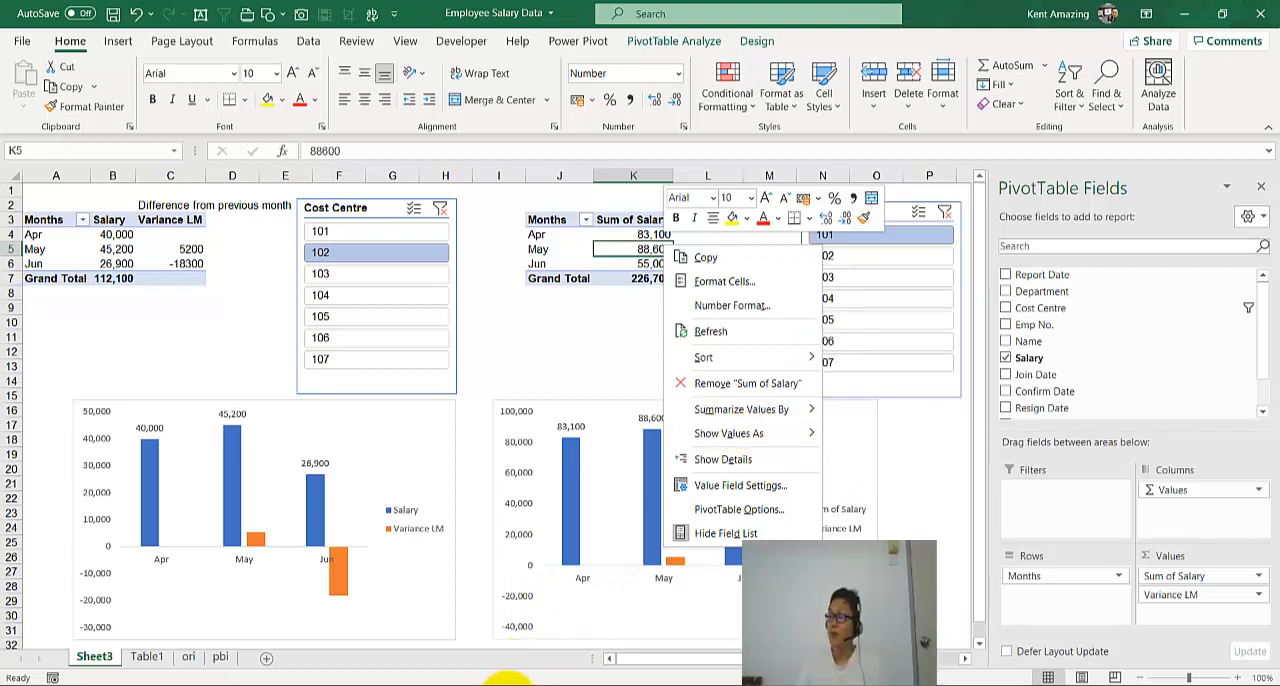
click(507, 685)
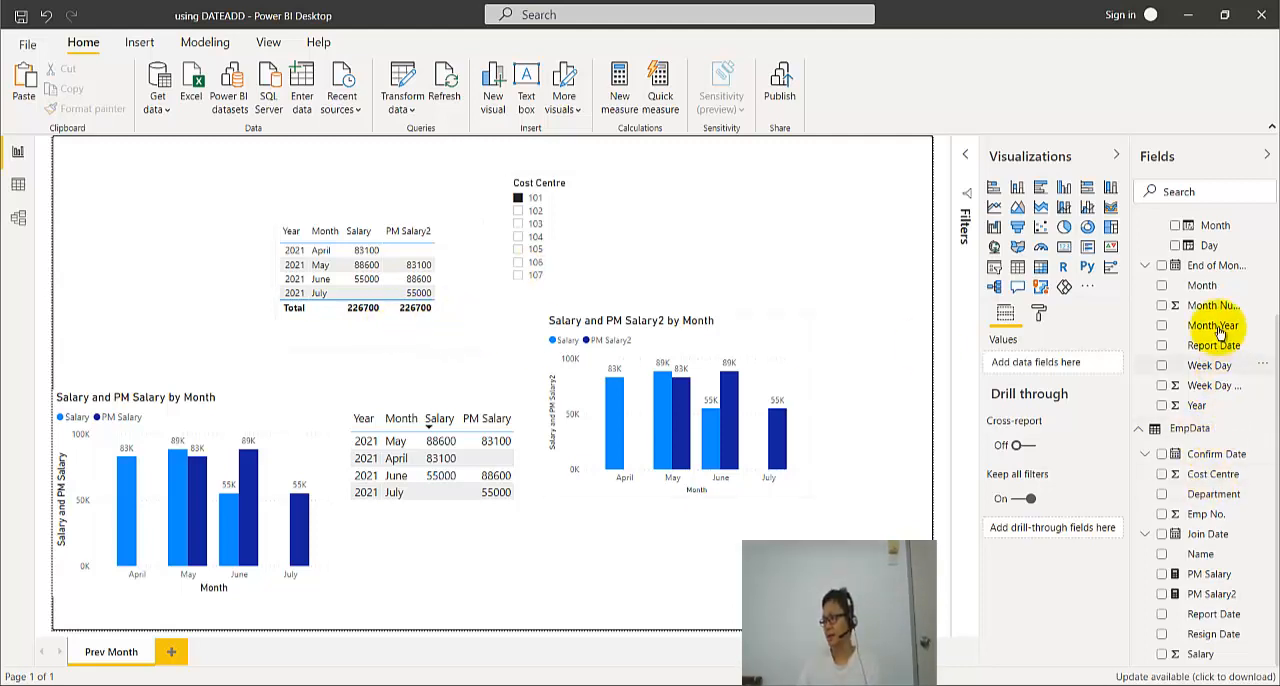
- Open the PM Salary2 measure's formula and put the SUM argument, the DATEADD argument and CALCULATE's closing bracket on separate lines
click(1214, 594)
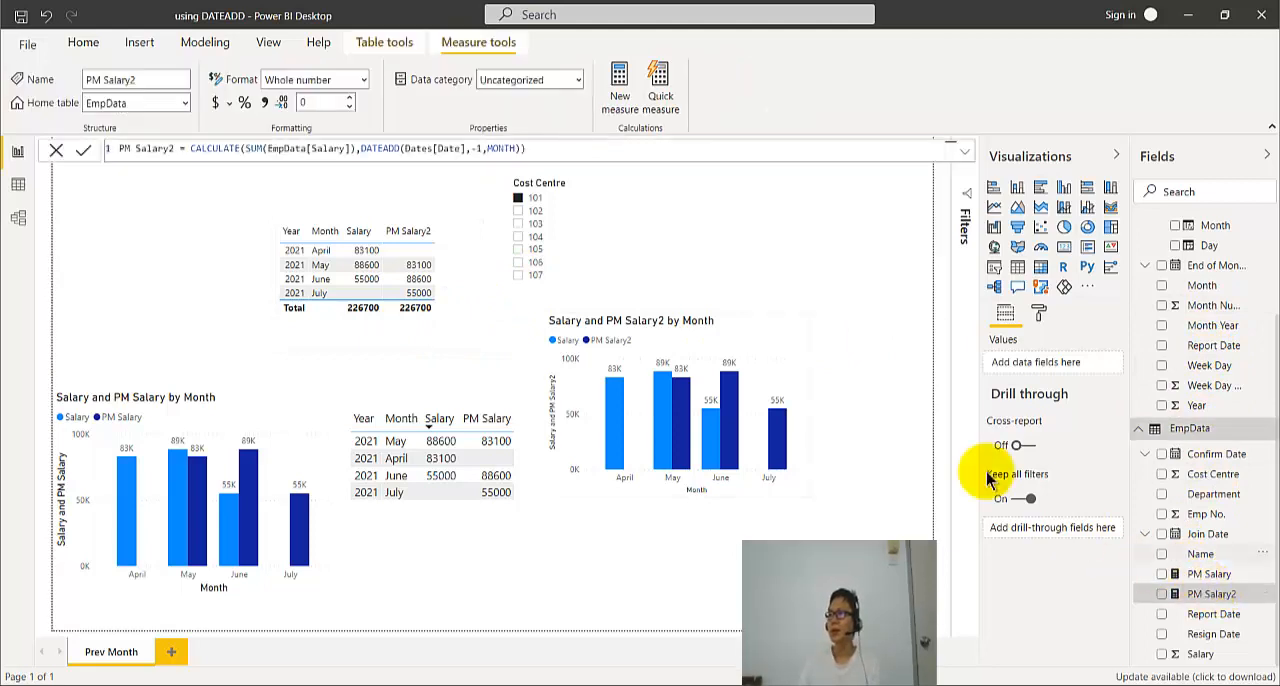
click(958, 148)
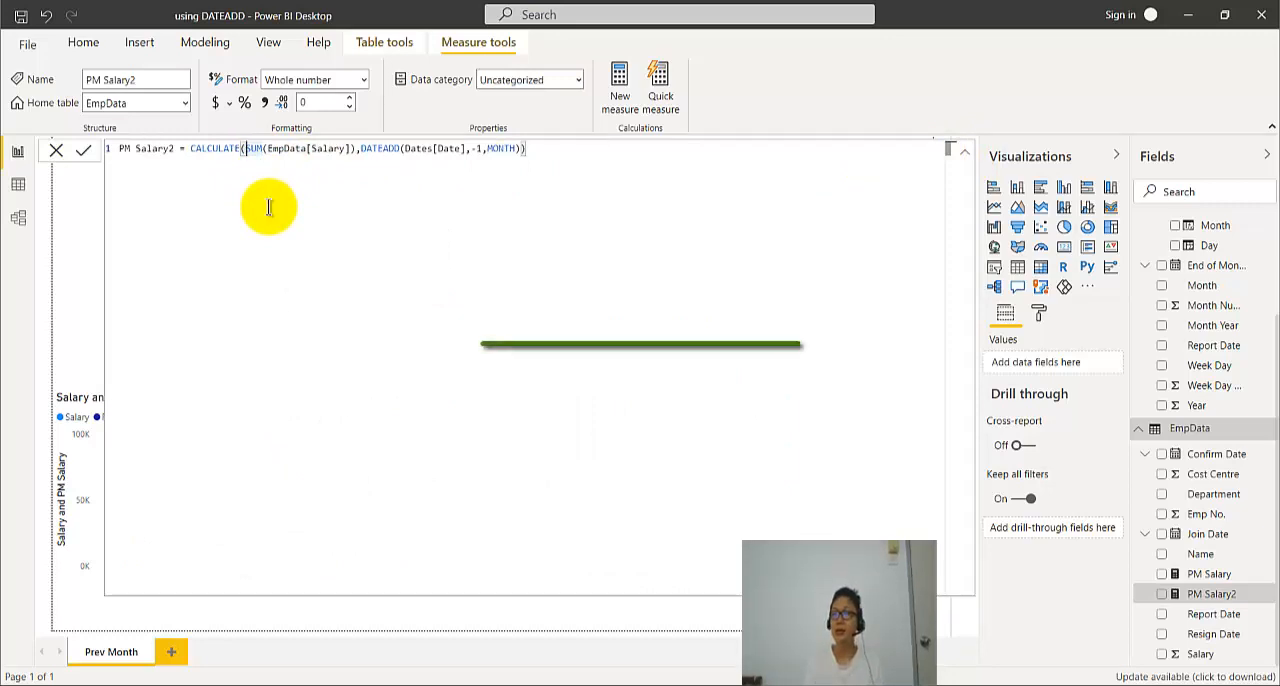
key(shift+Return)
key(Tab)
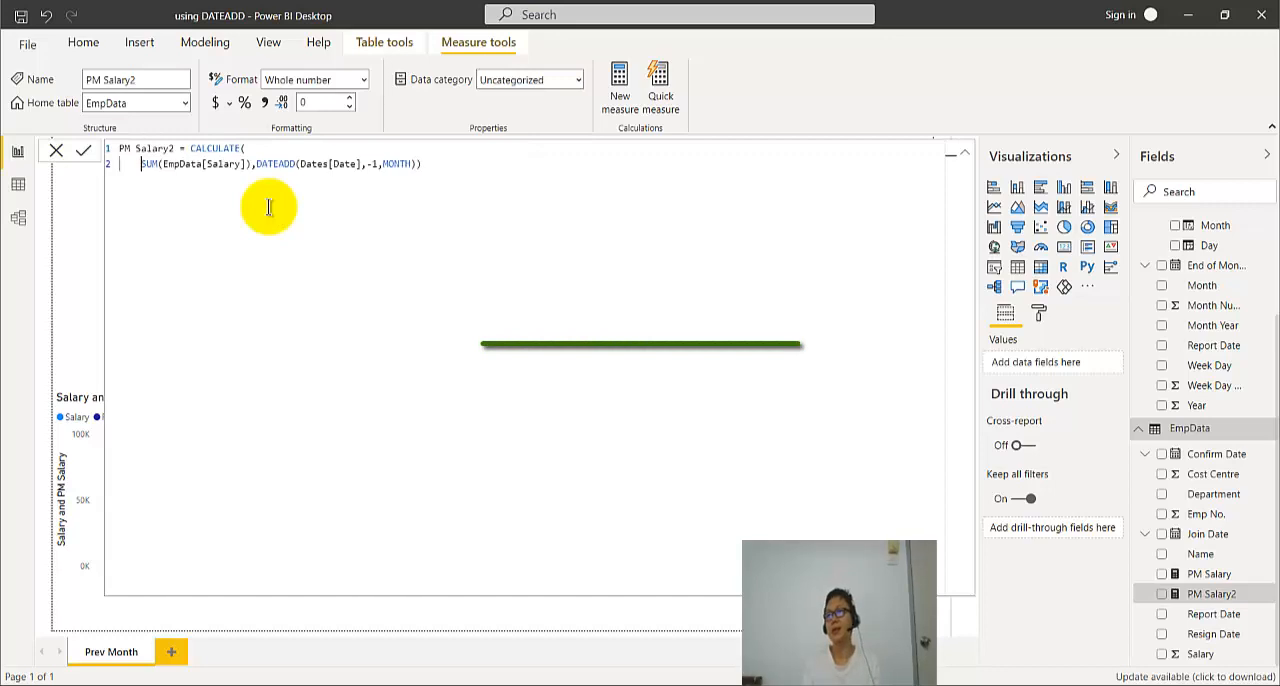
click(255, 163)
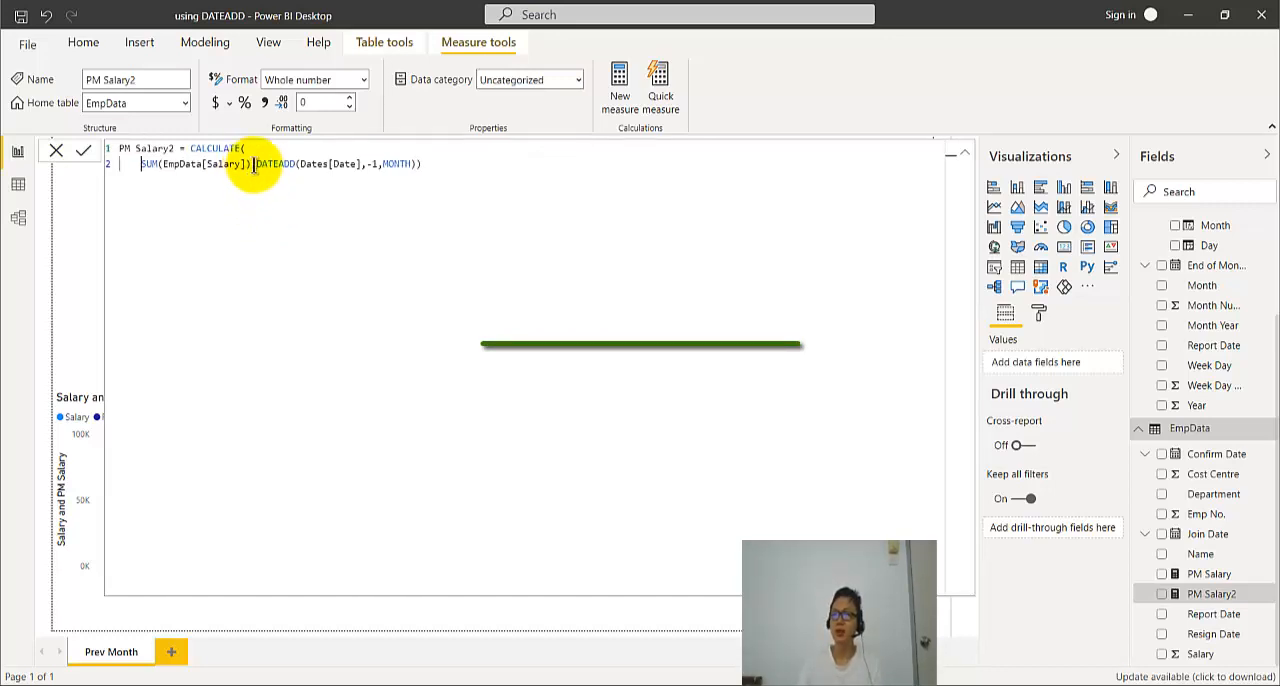
key(shift+Return)
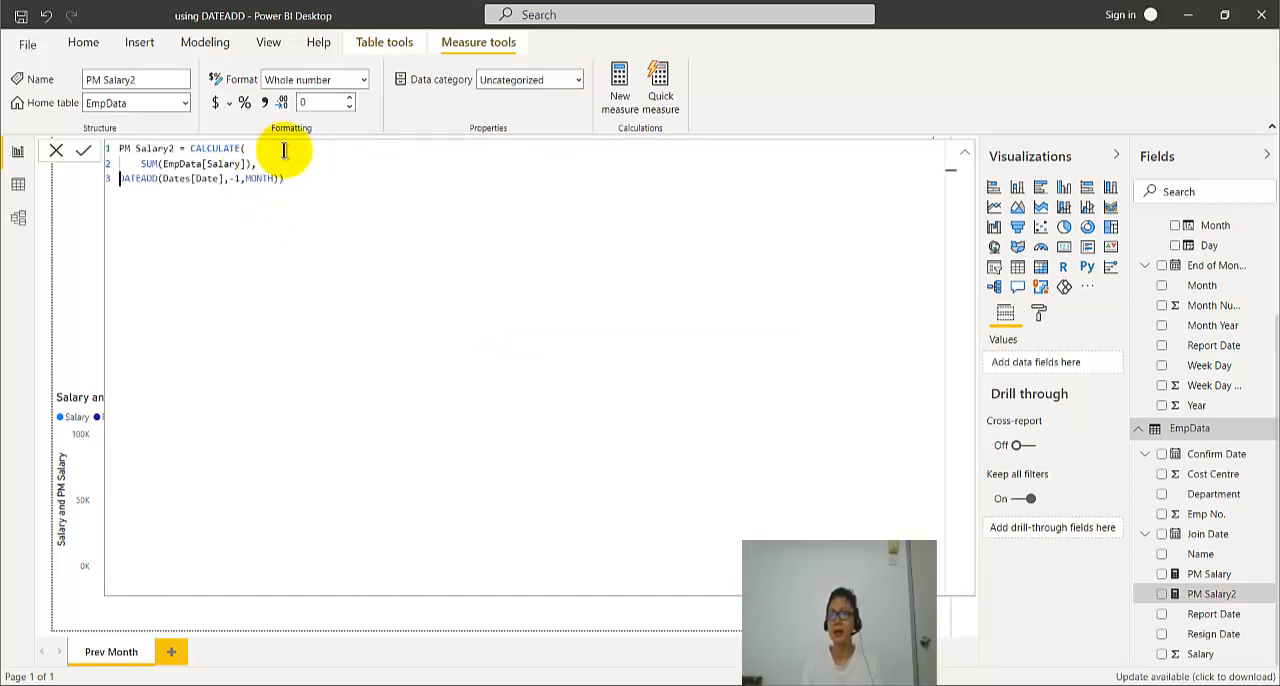
key(Tab)
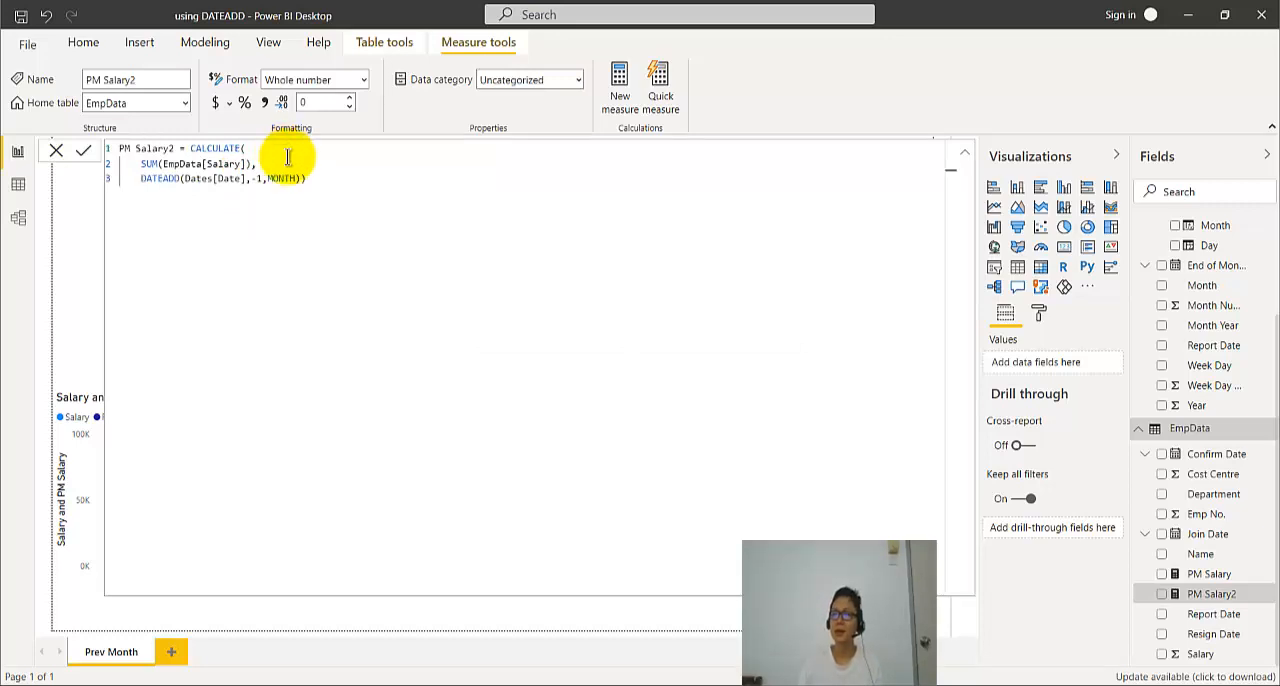
click(308, 176)
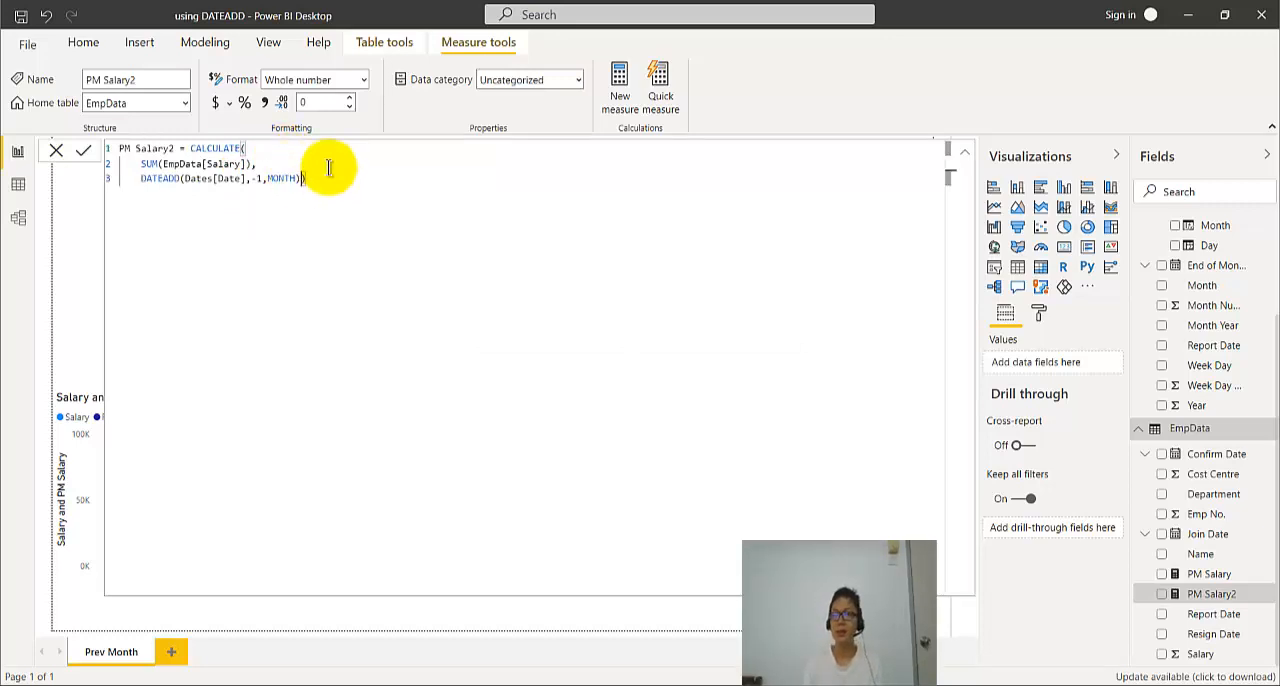
key(shift+Return)
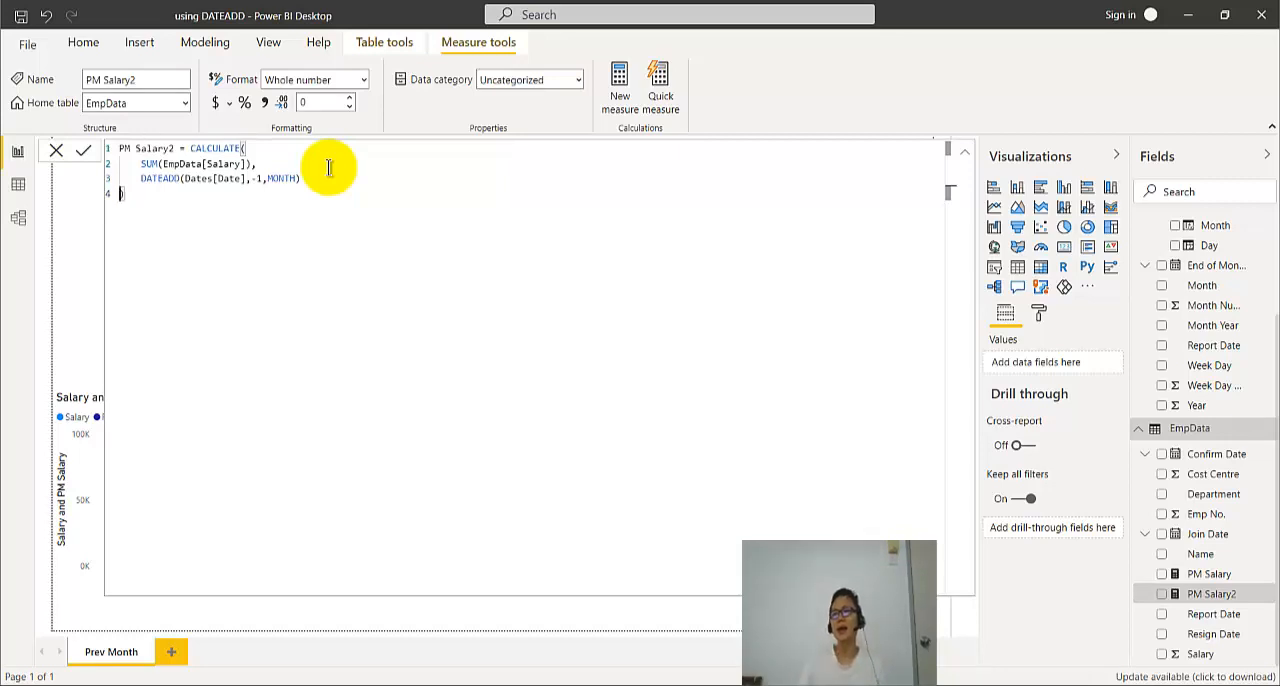
- Examine the DATEADD argument and its MONTH interval in the PM Salary2 formula, and discard the formula's layout changes
click(141, 178)
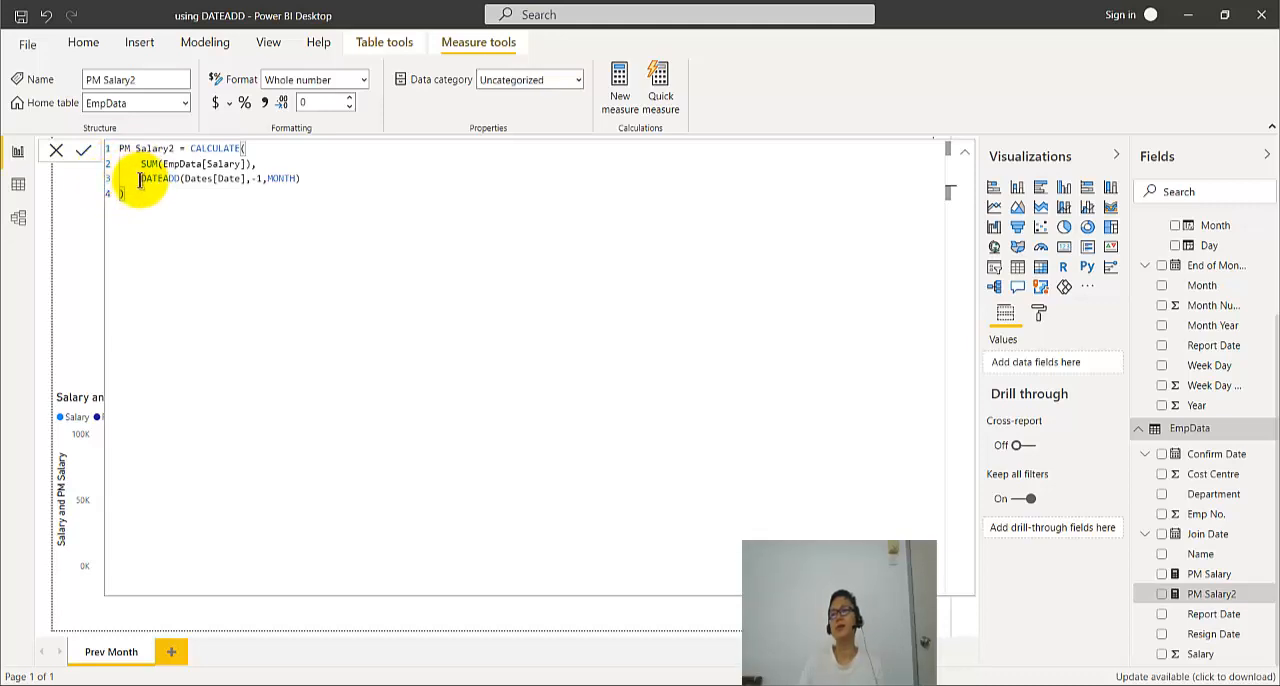
drag(168, 178, 314, 185)
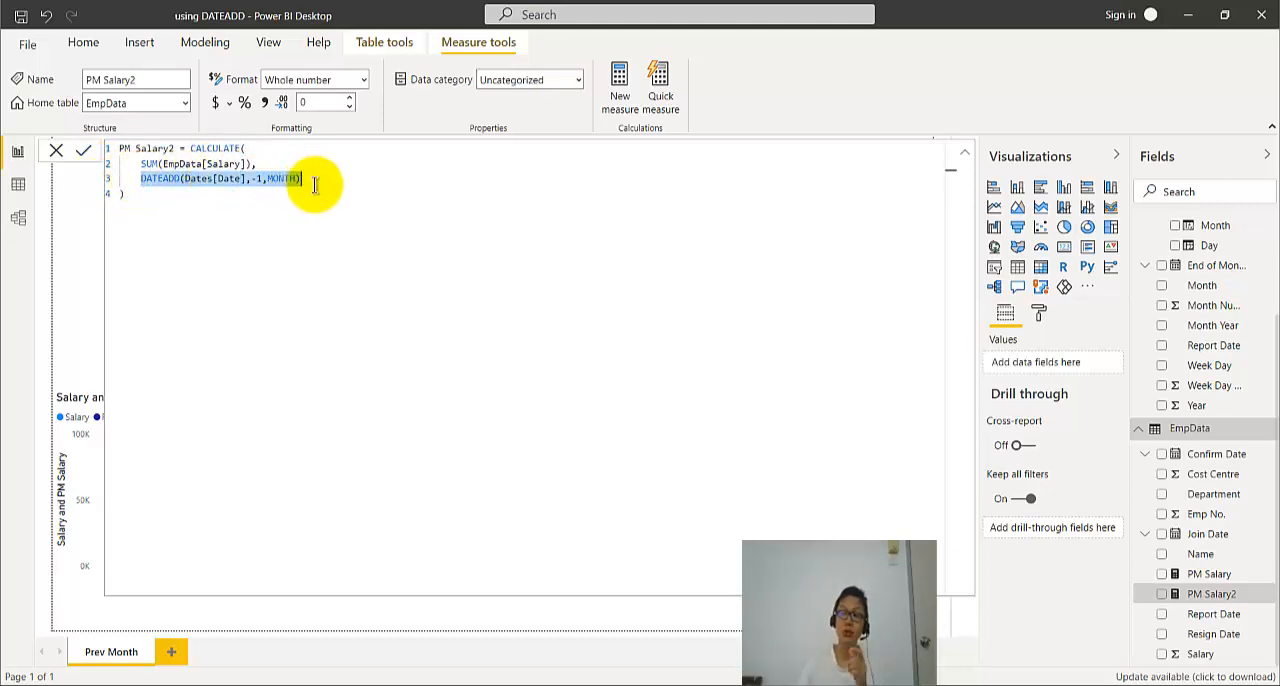
click(314, 185)
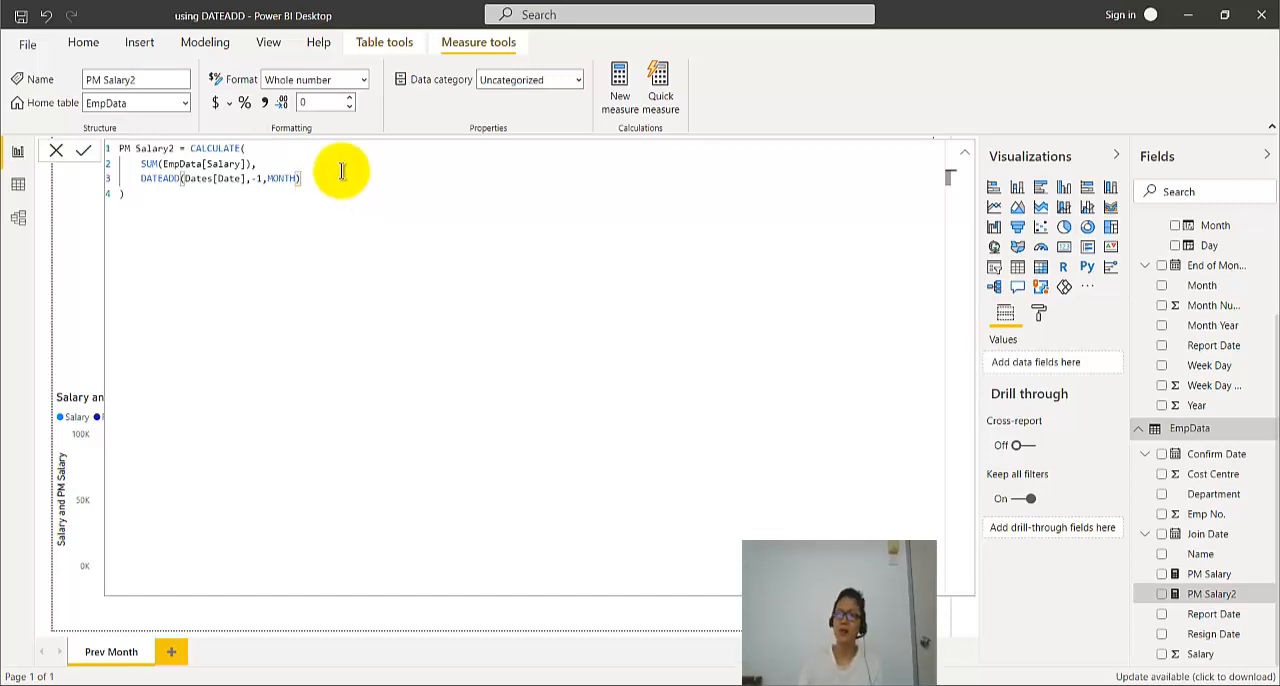
double_click(278, 179)
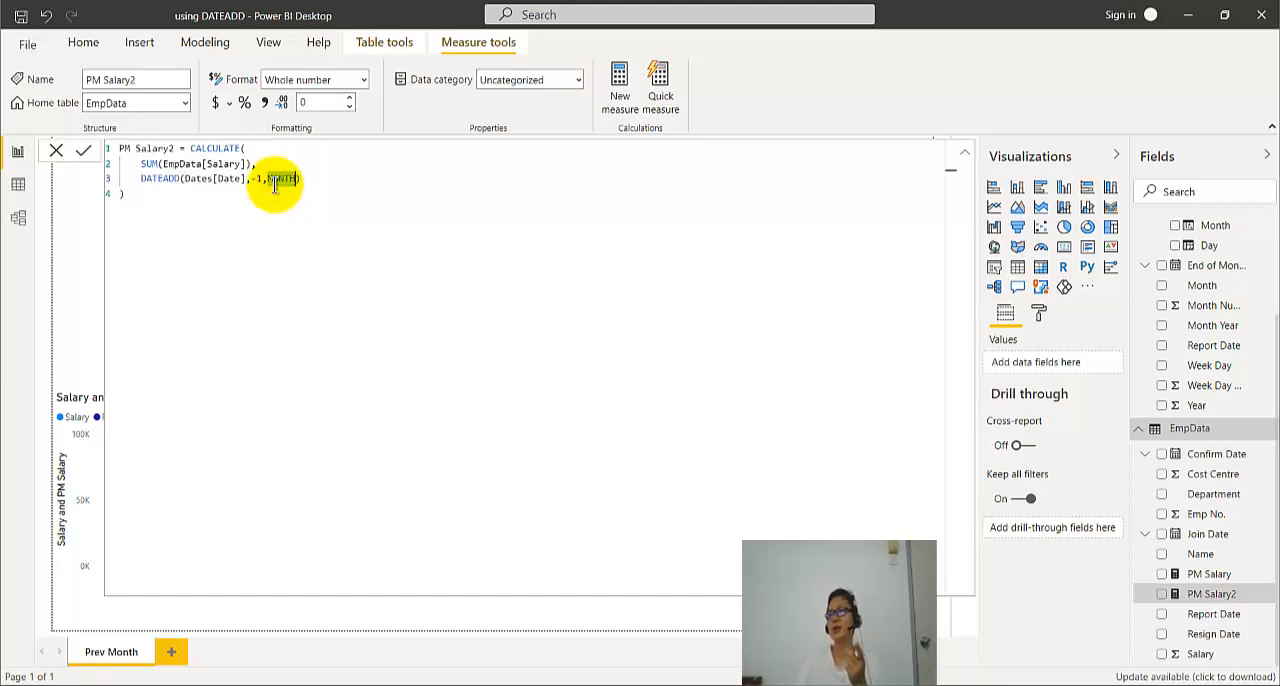
click(58, 153)
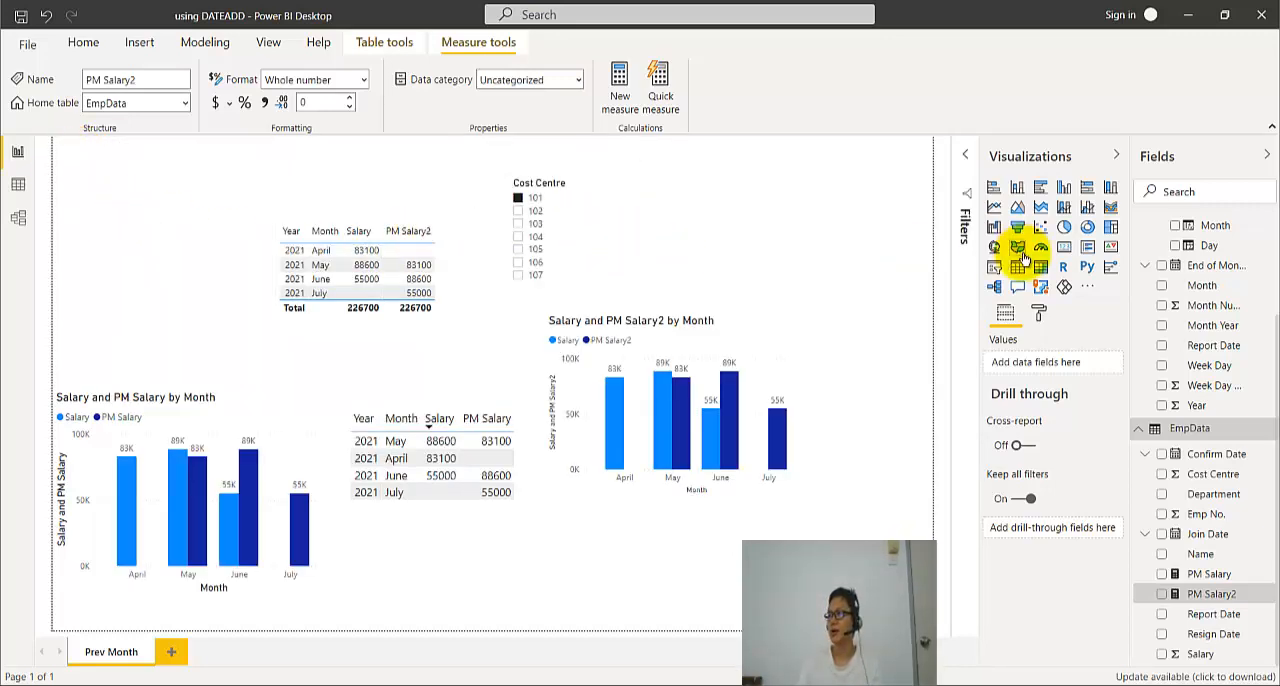
- Open the Dates table's formula and examine the FIRSTDATE(EmpData[Report Date]) start date in its CALENDAR function
scroll(1232, 300, up, 3)
click(1182, 226)
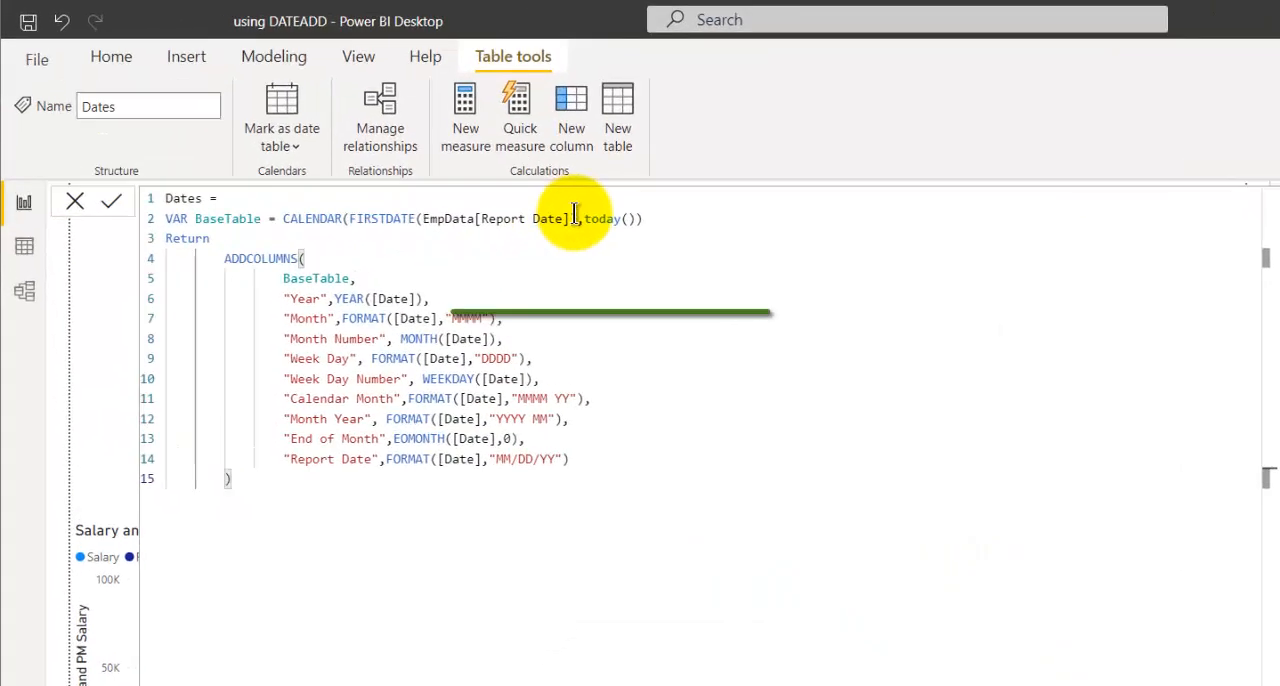
drag(576, 218, 419, 224)
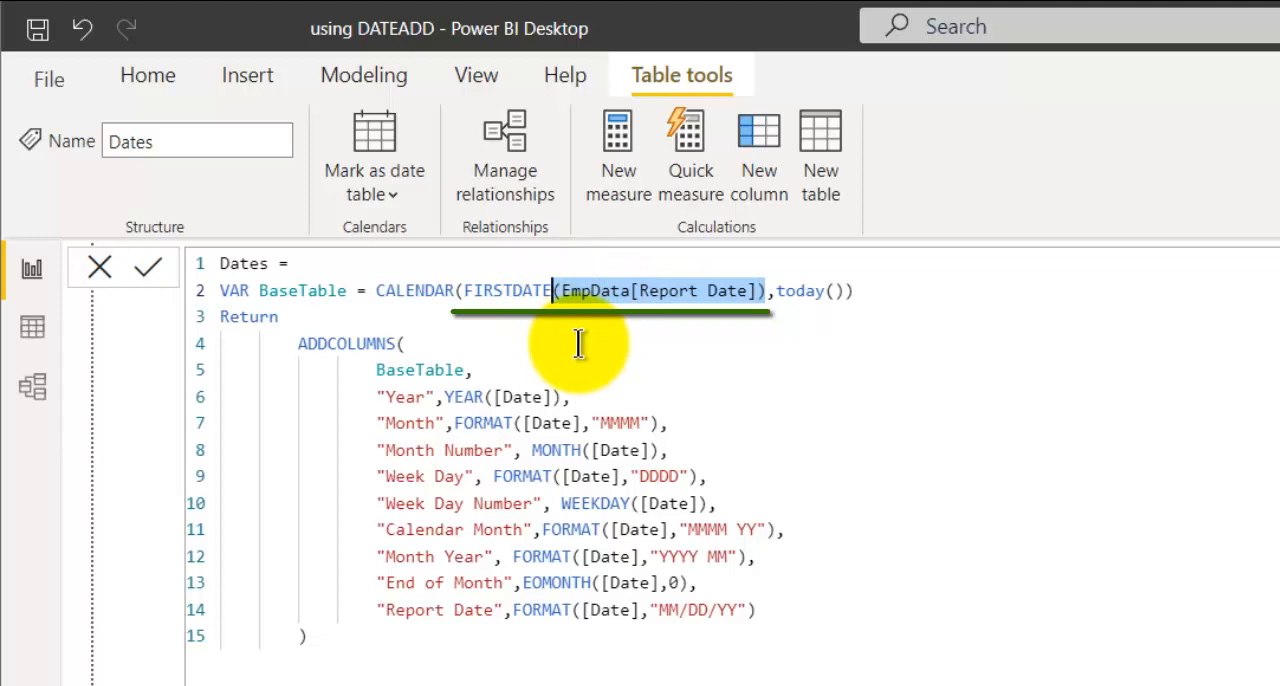
double_click(514, 292)
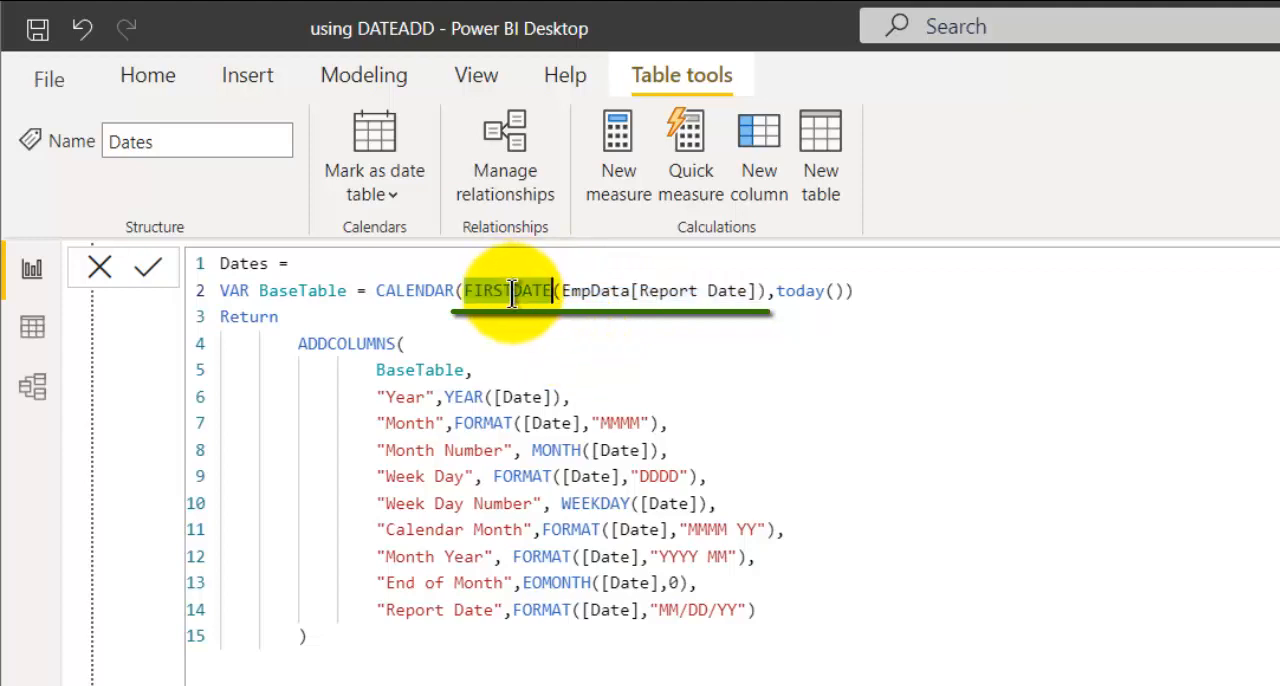
click(894, 290)
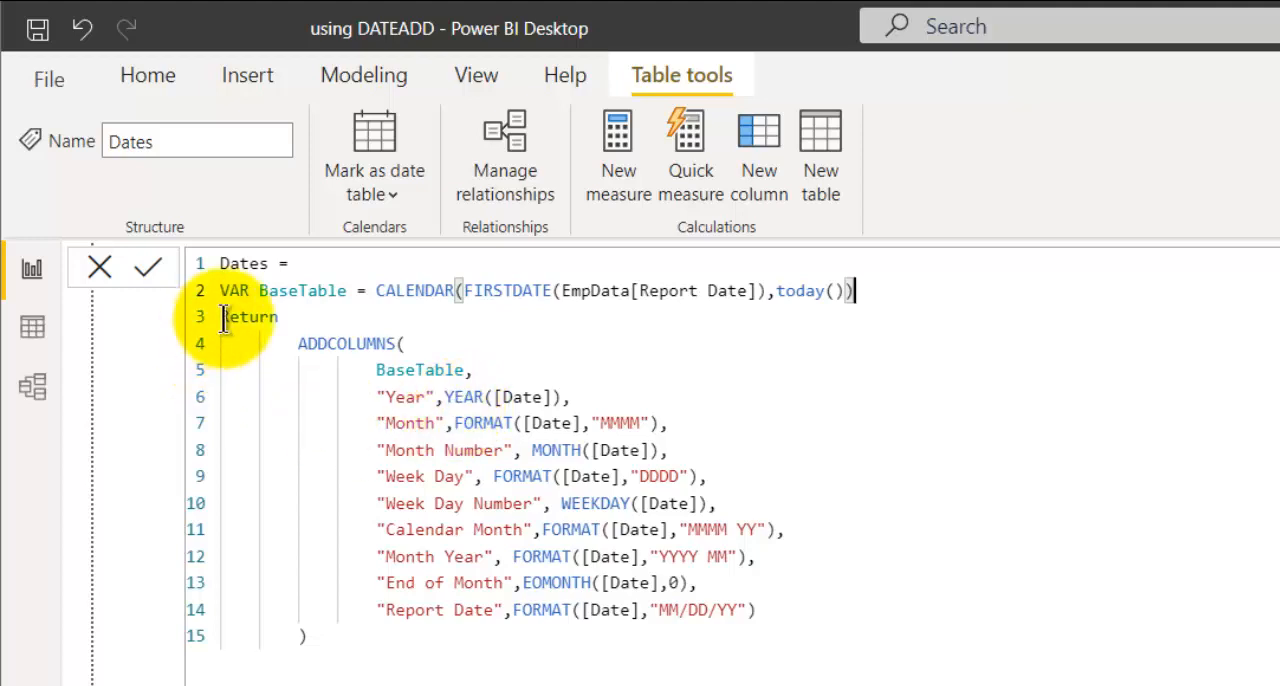
- Copy the entire Dates table formula, switch to Excel and duplicate the PM Salary formula text box beside the original
drag(374, 290, 132, 287)
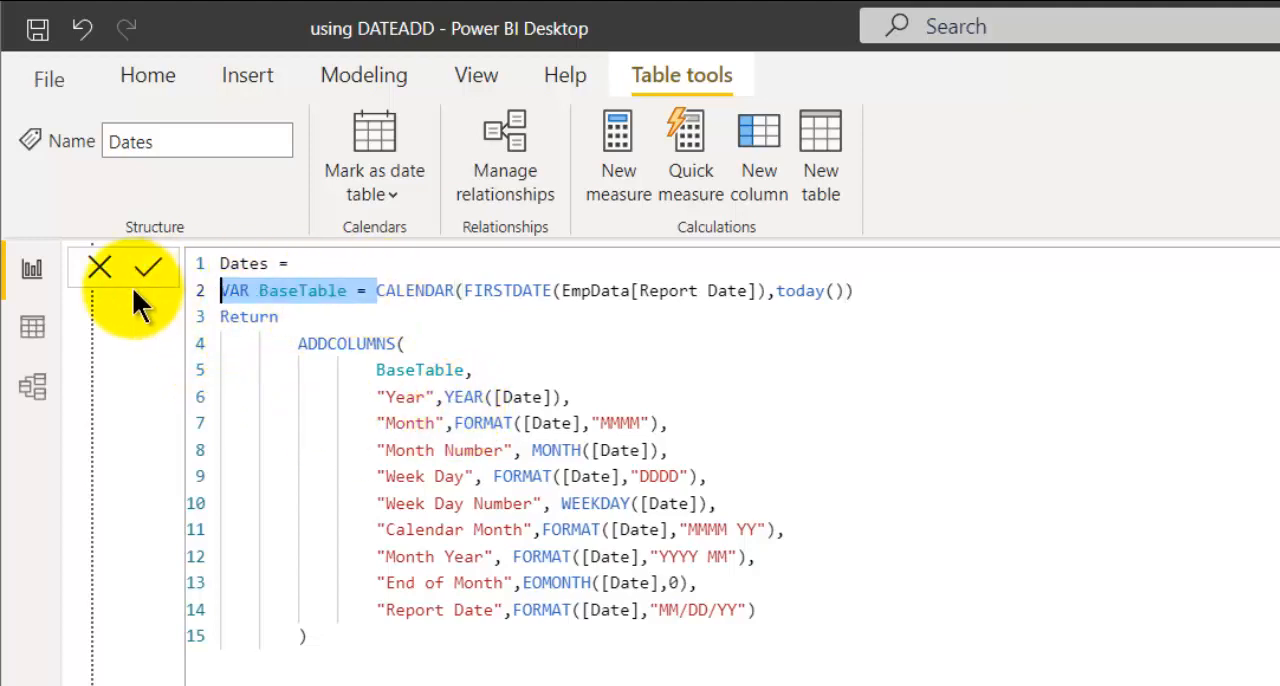
drag(310, 636, 94, 257)
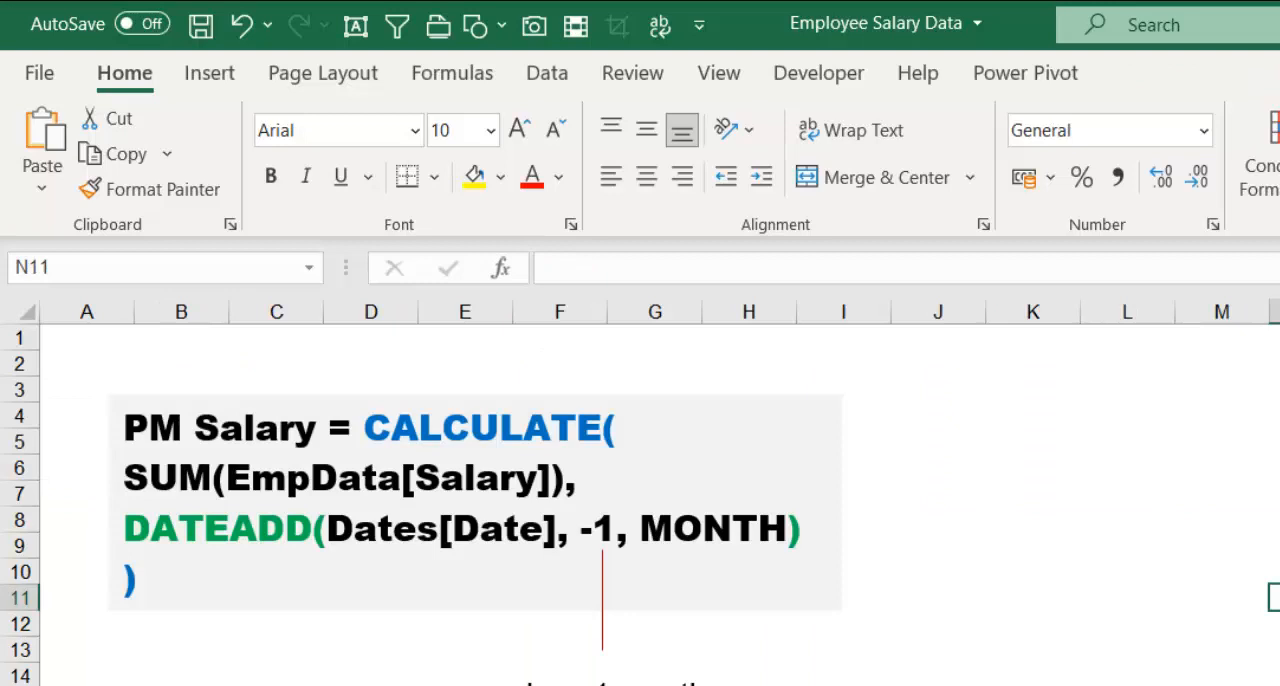
click(752, 592)
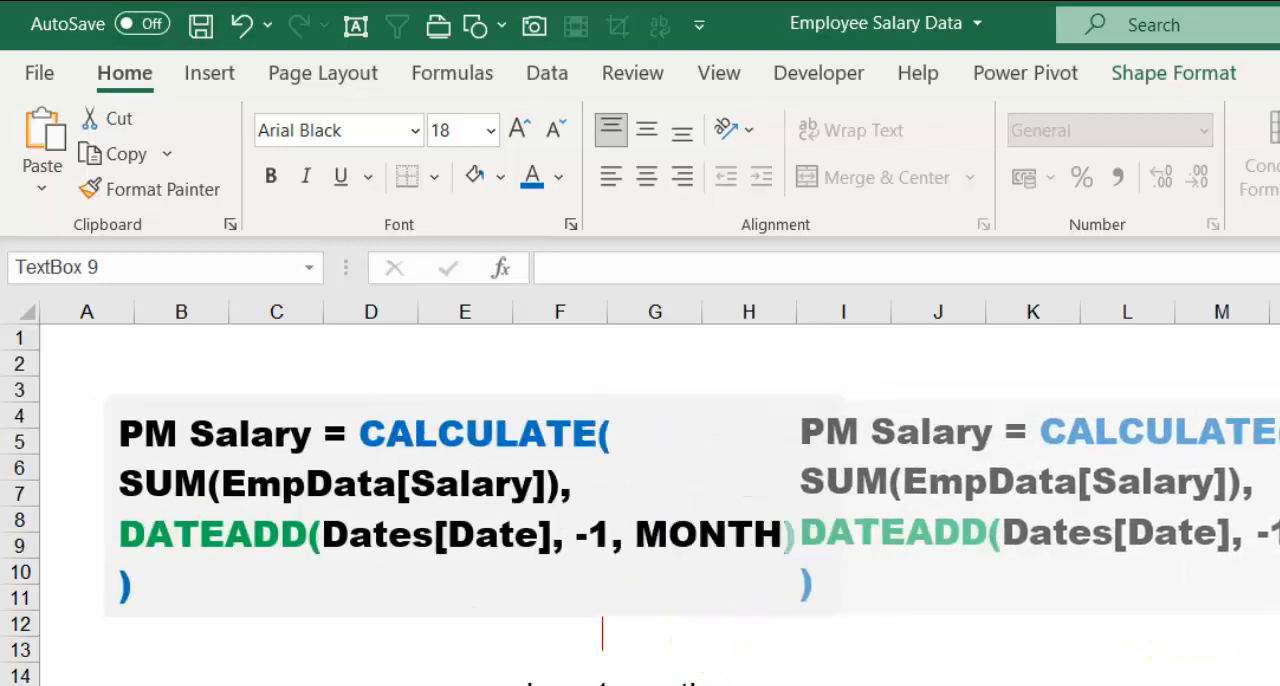
drag(1279, 612, 1279, 606)
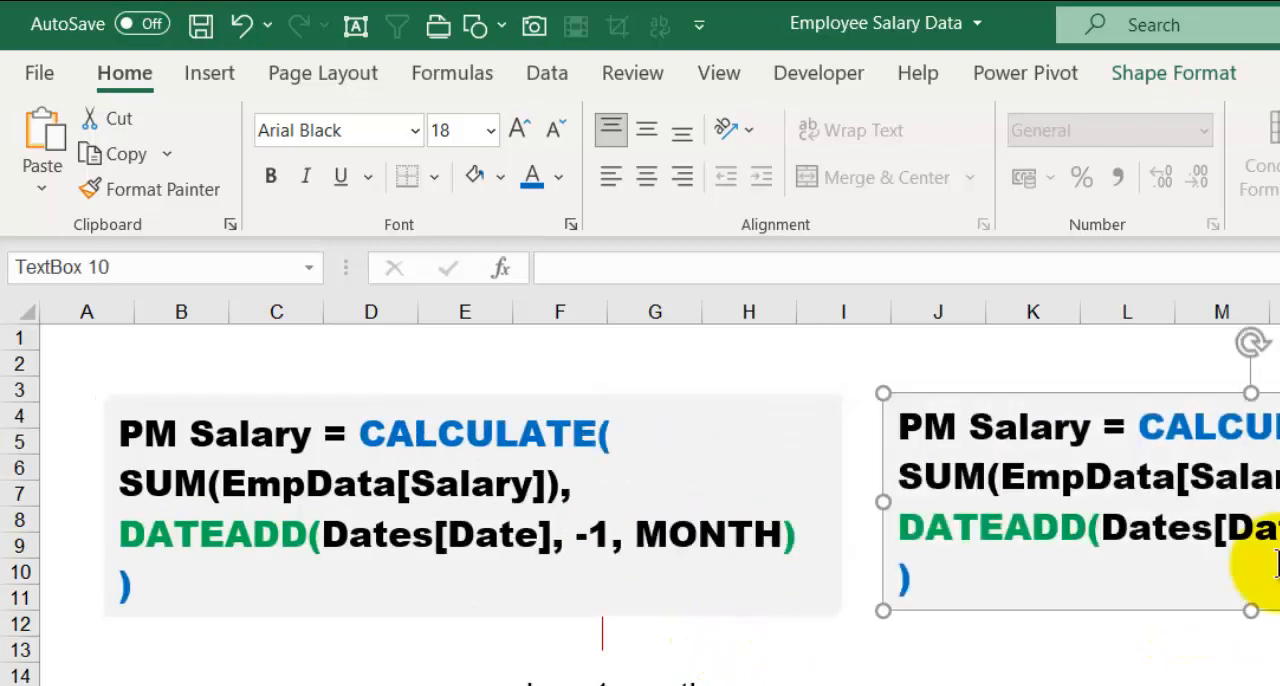
- Replace all the text in the duplicated text box with the copied Dates table formula, keeping the box's existing text formatting
click(1246, 573)
key(ctrl+a)
right_click(1030, 485)
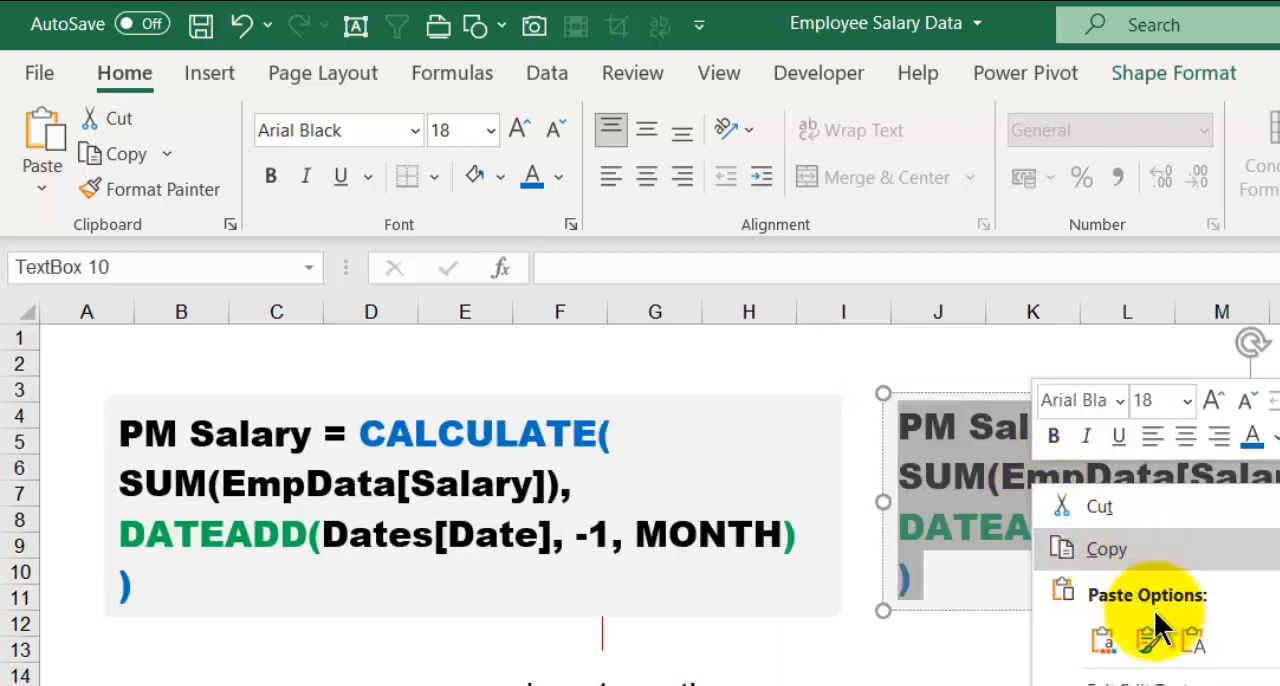
click(1160, 655)
key(ctrl+a)
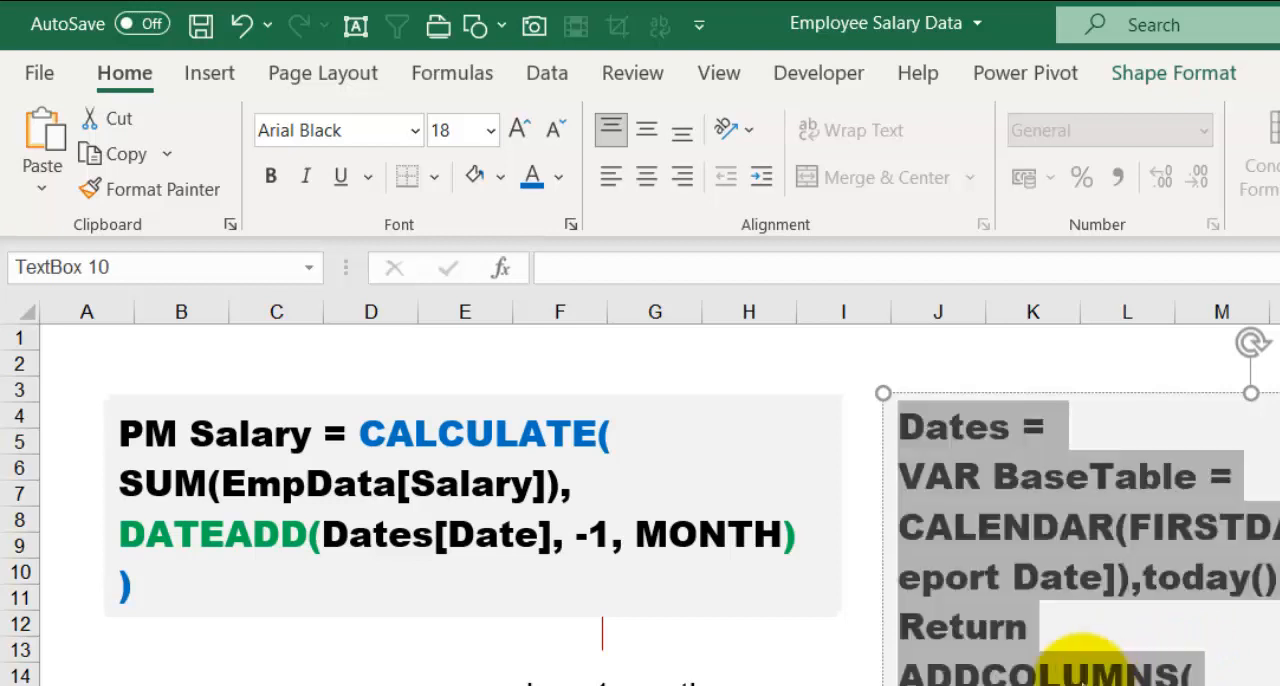
- Reduce the font size of the Dates formula text in the duplicated text box to 14
click(555, 133)
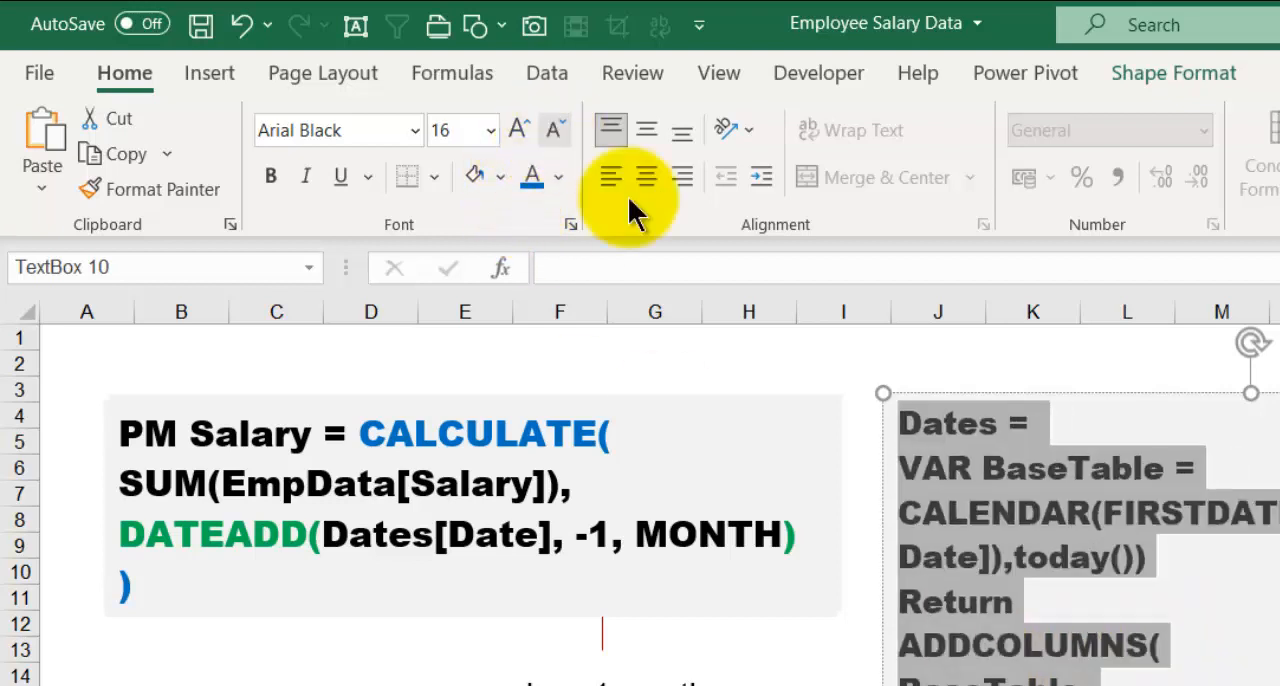
click(554, 133)
key(Escape)
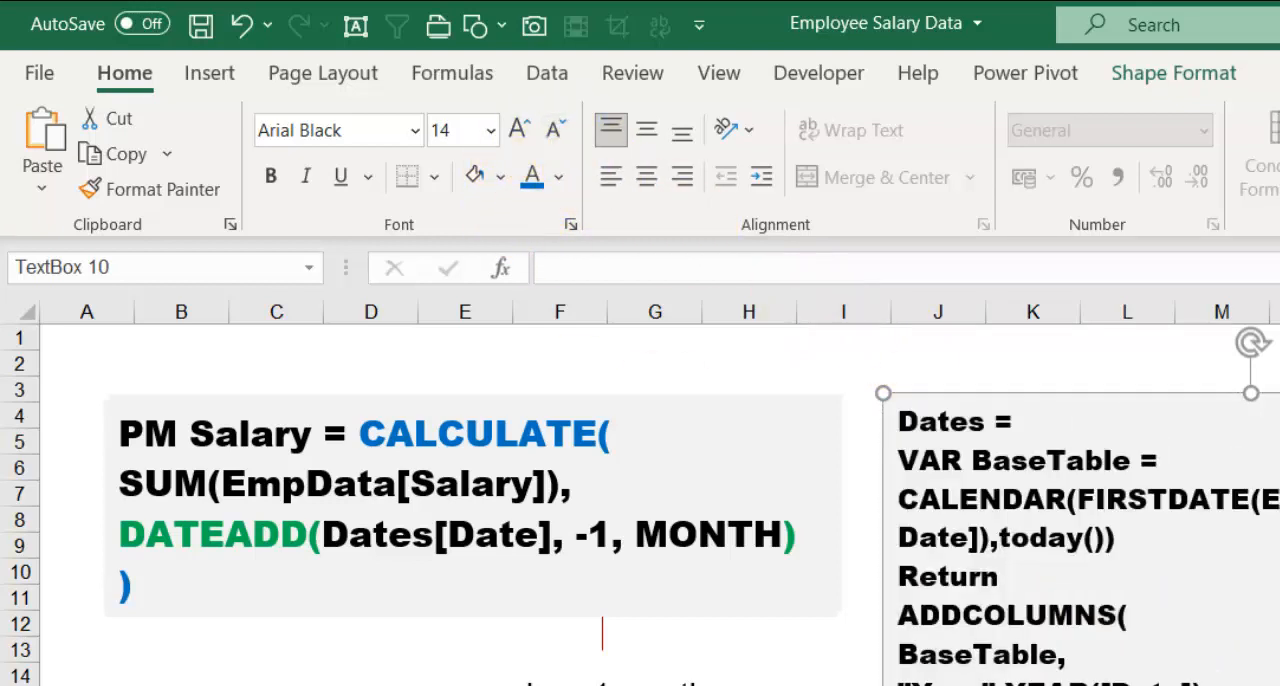
click(1133, 618)
click(999, 576)
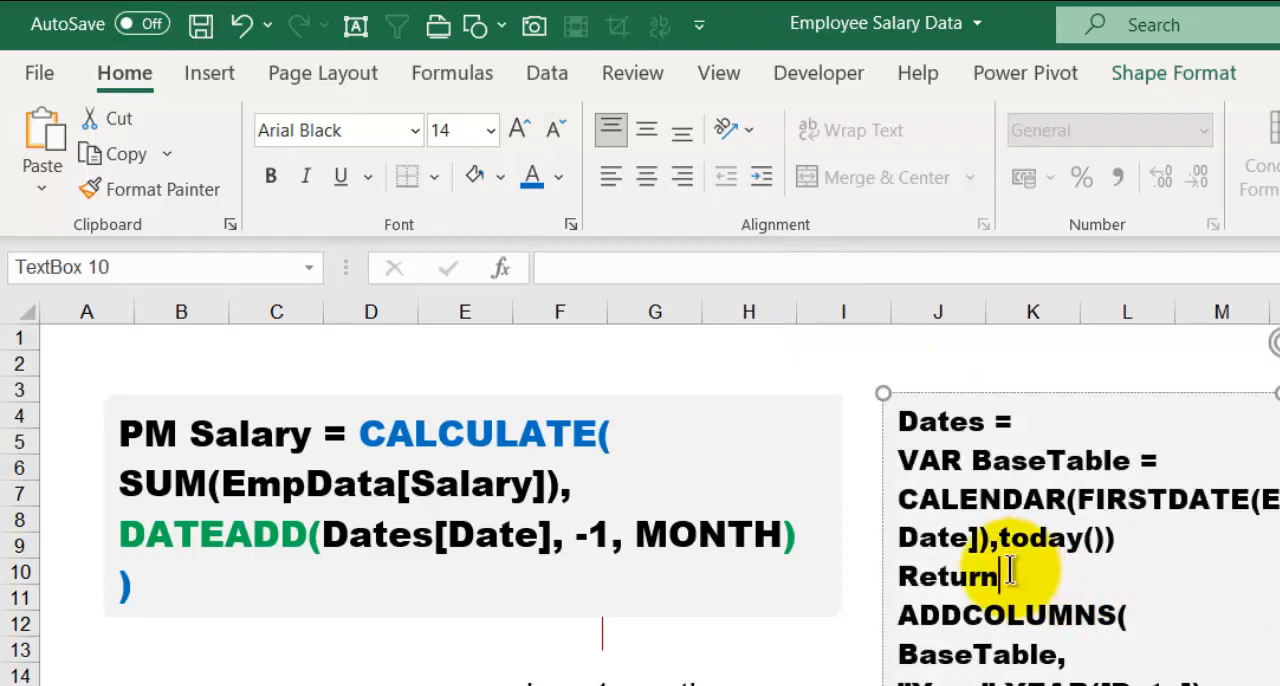
- Switch to Power BI, cut the Dates formula down to CALENDAR(FIRSTDATE(EmpData[Report Date]),today()) by removing the BaseTable variable and the Return ADDCOLUMNS block, and commit it
key(alt+Tab)
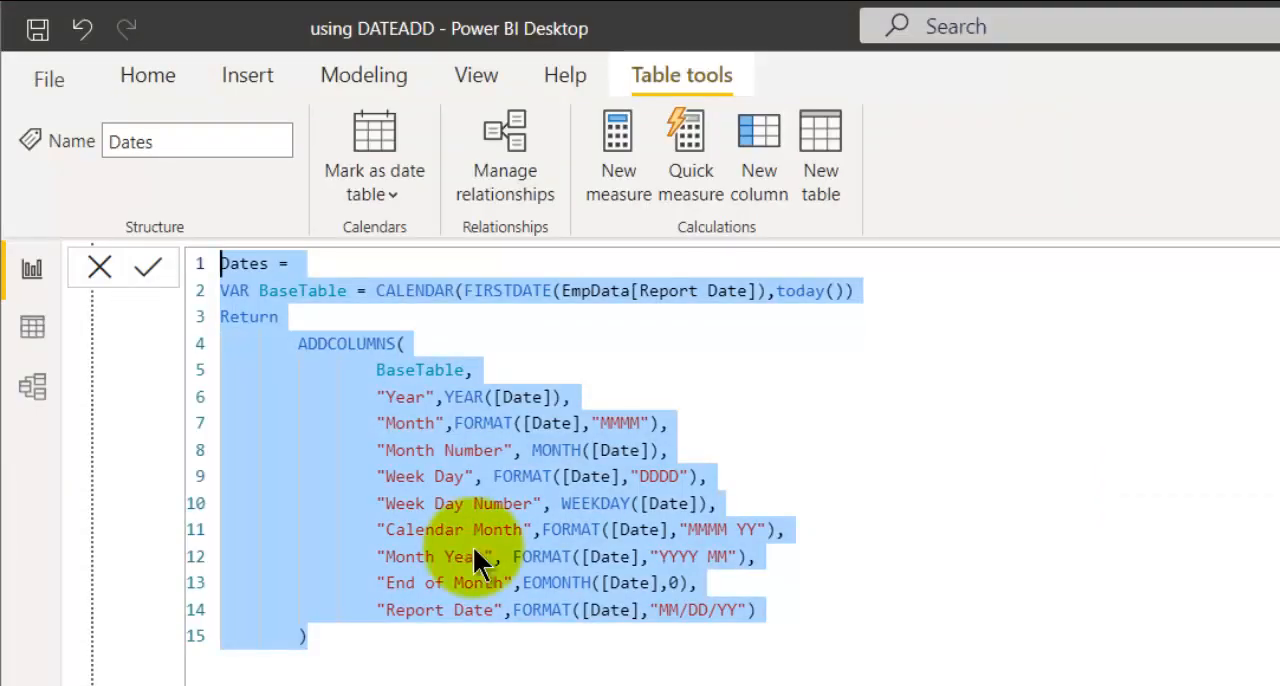
click(322, 363)
drag(378, 290, 158, 286)
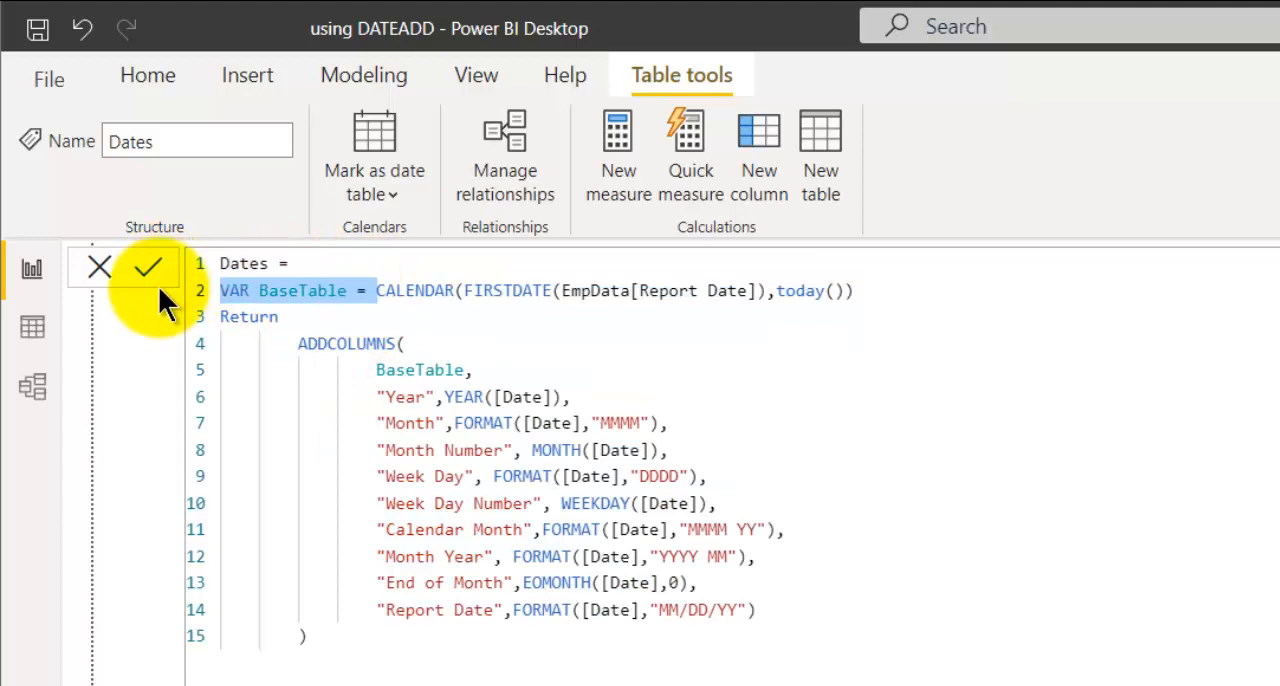
key(BackSpace)
click(873, 443)
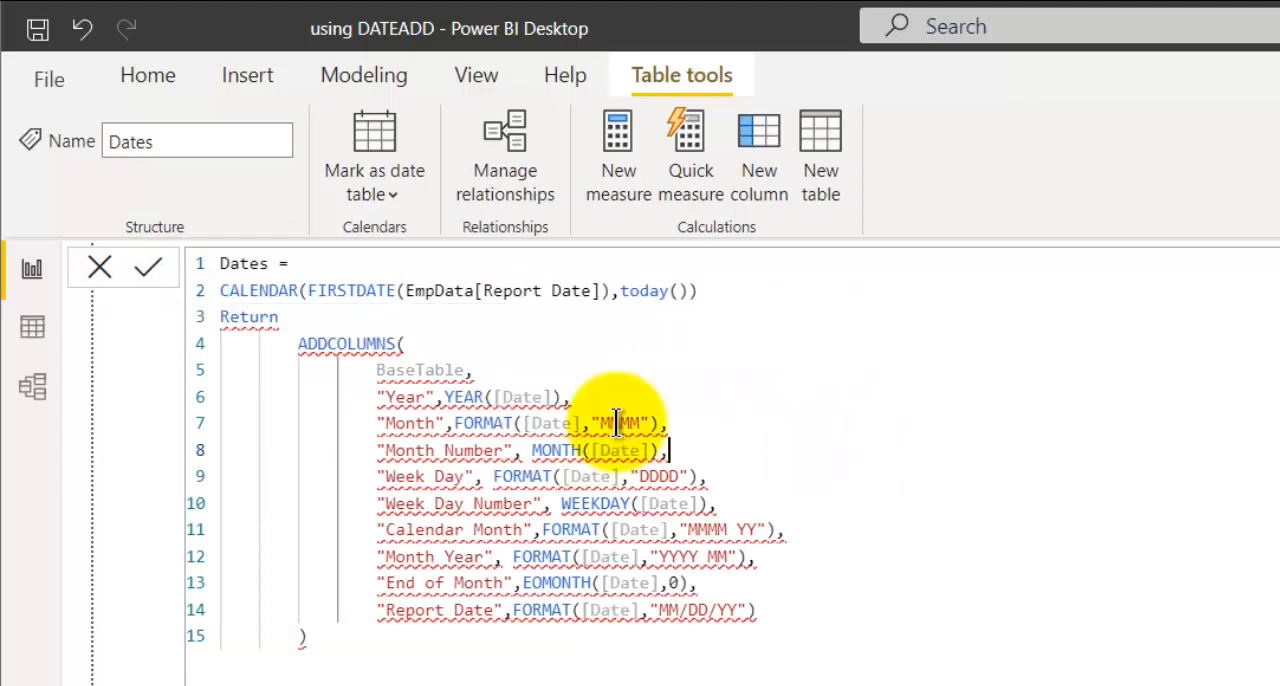
drag(224, 318, 543, 674)
key(BackSpace)
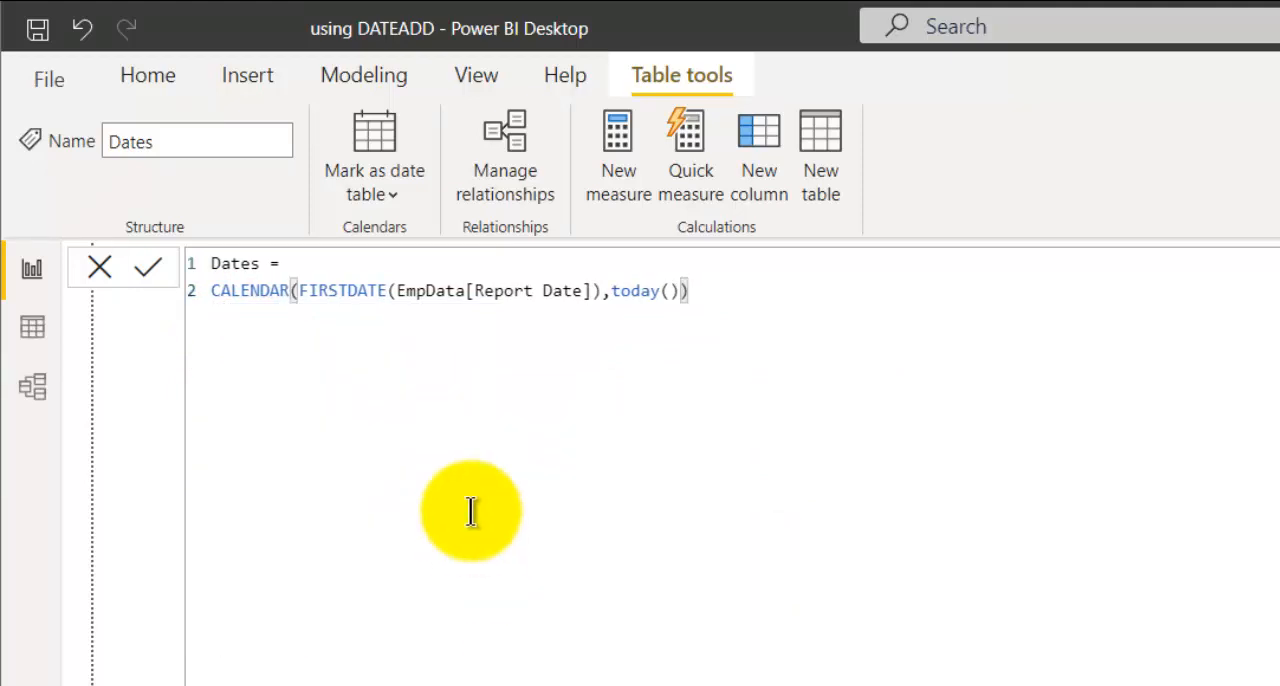
click(147, 267)
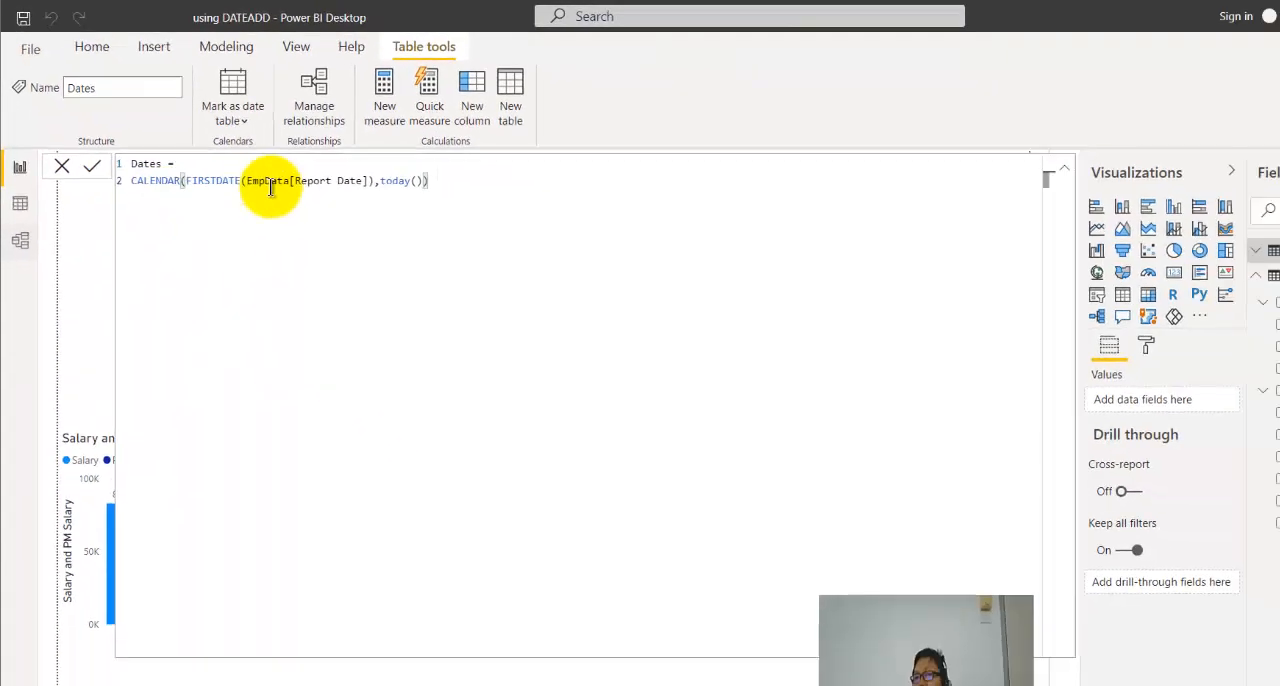
- Show the Dates table in the data view and examine its Date column
click(19, 205)
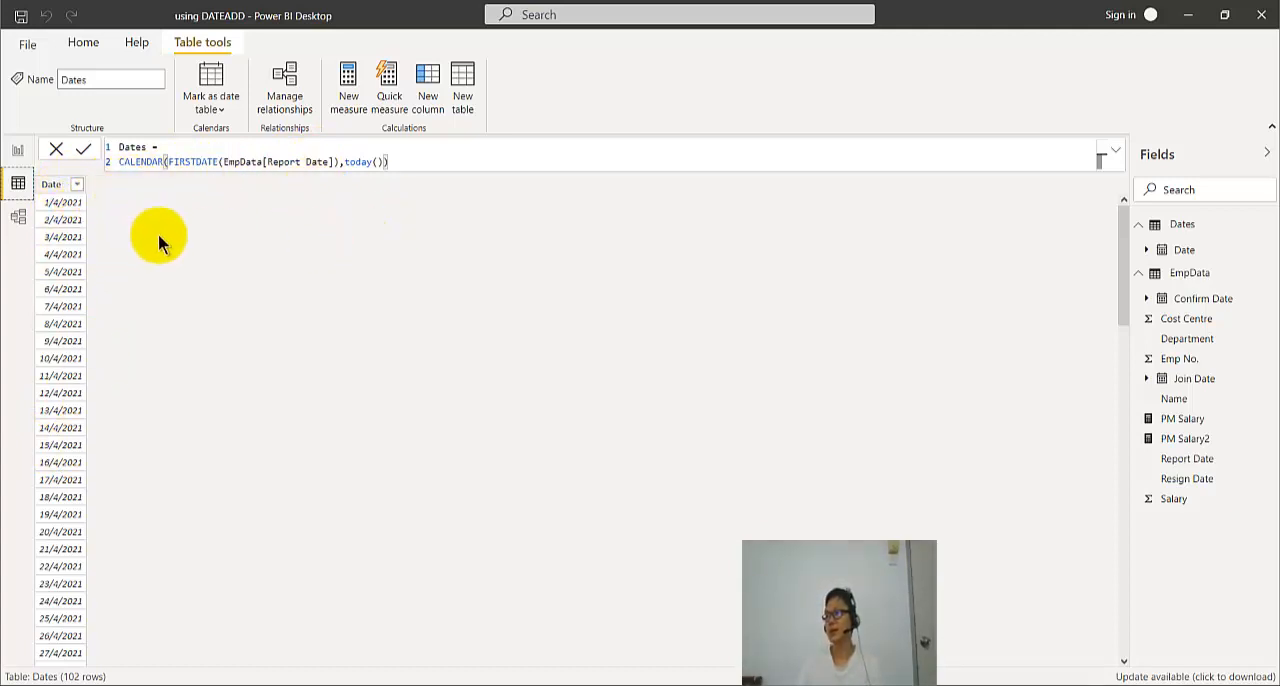
click(1139, 224)
click(1139, 226)
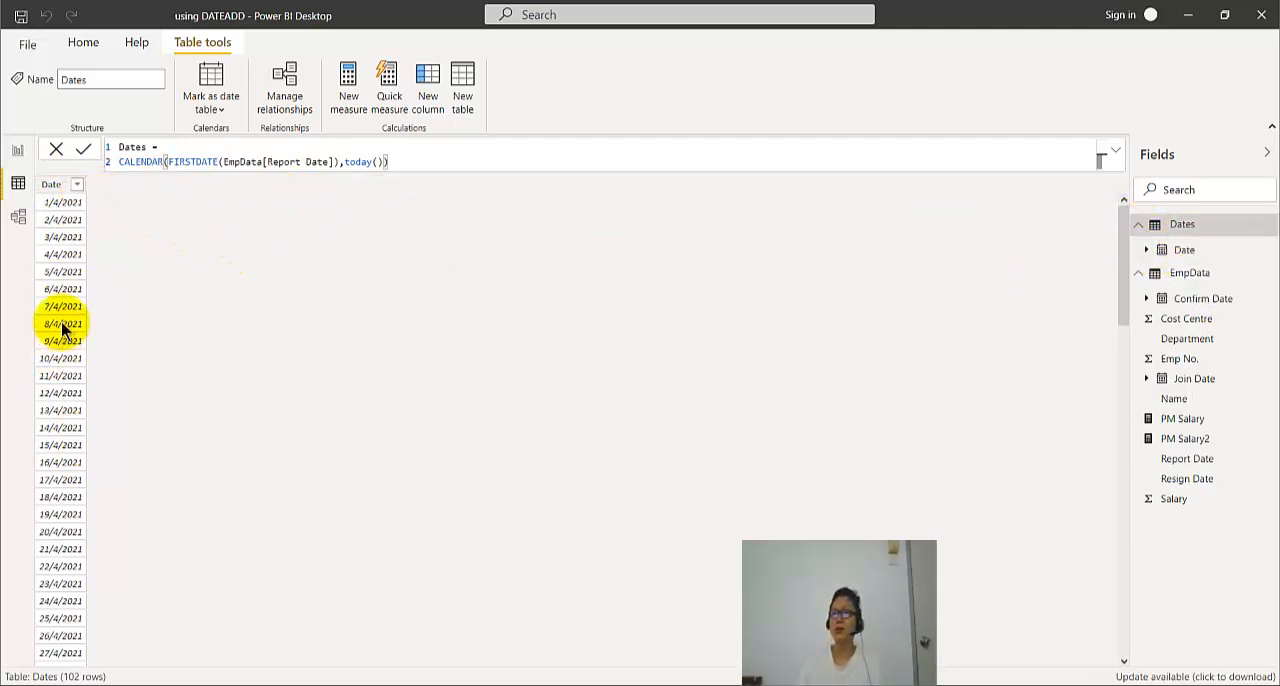
click(55, 185)
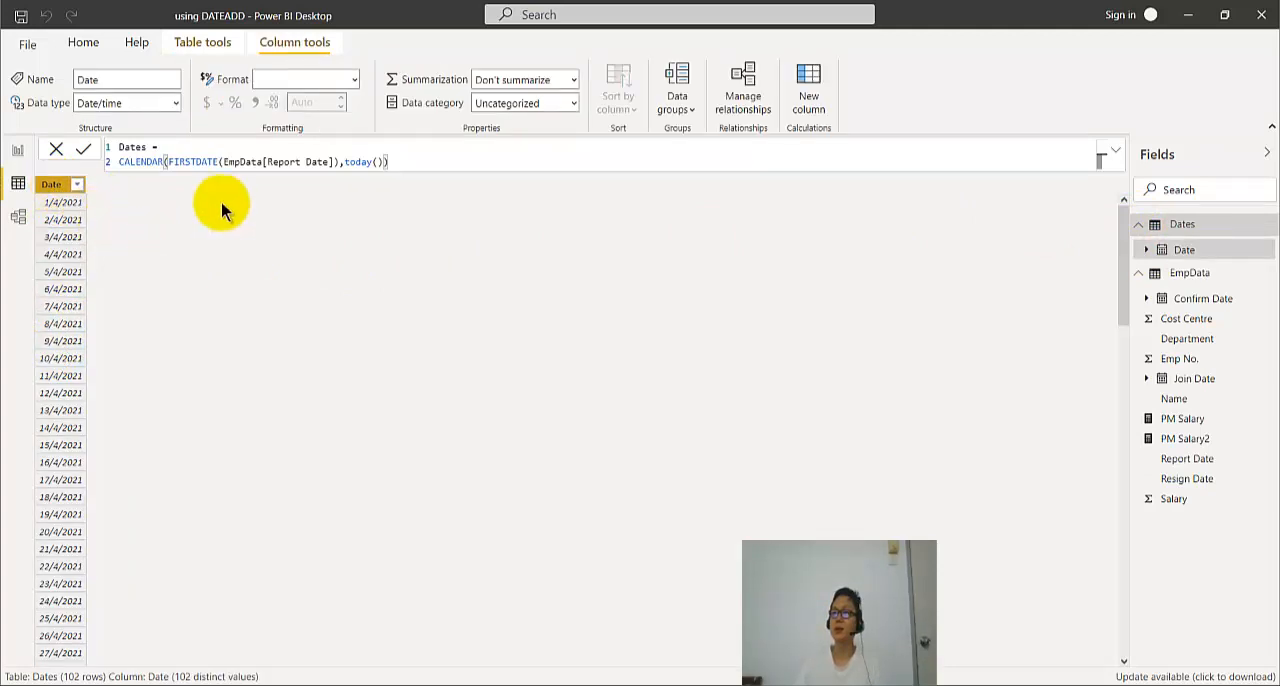
click(184, 46)
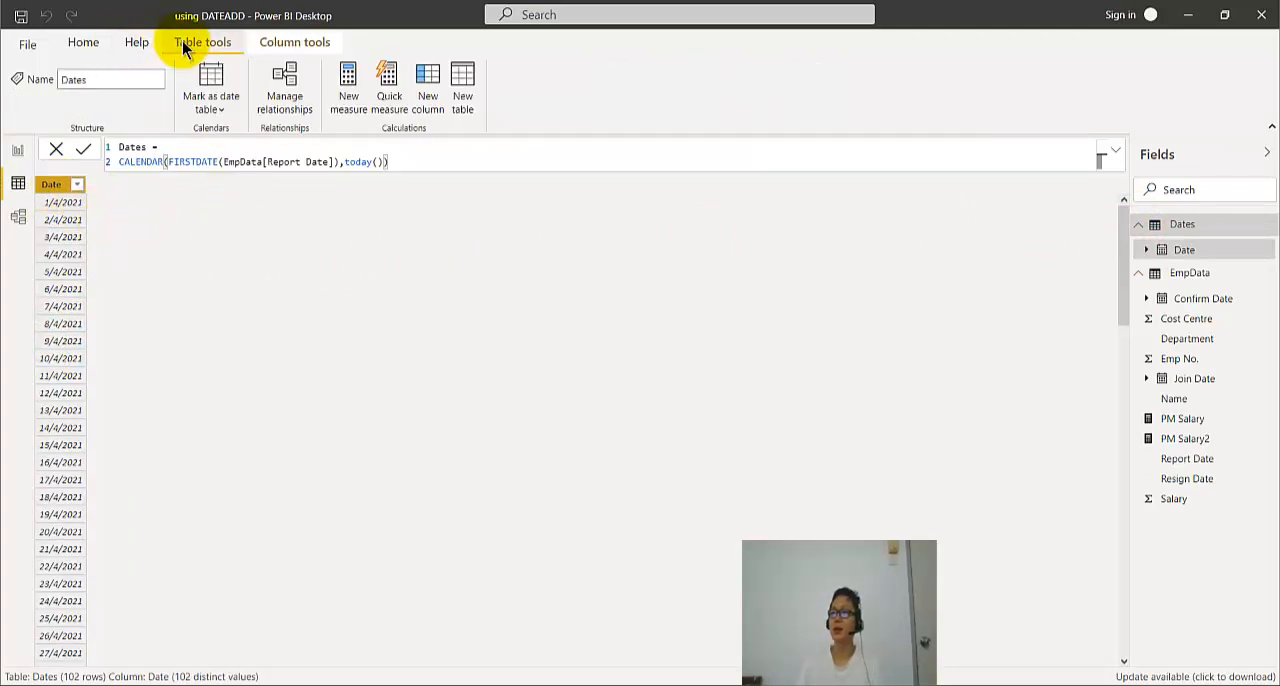
- Open the Transform data query editor to look for the Dates table and return to the data view
click(84, 44)
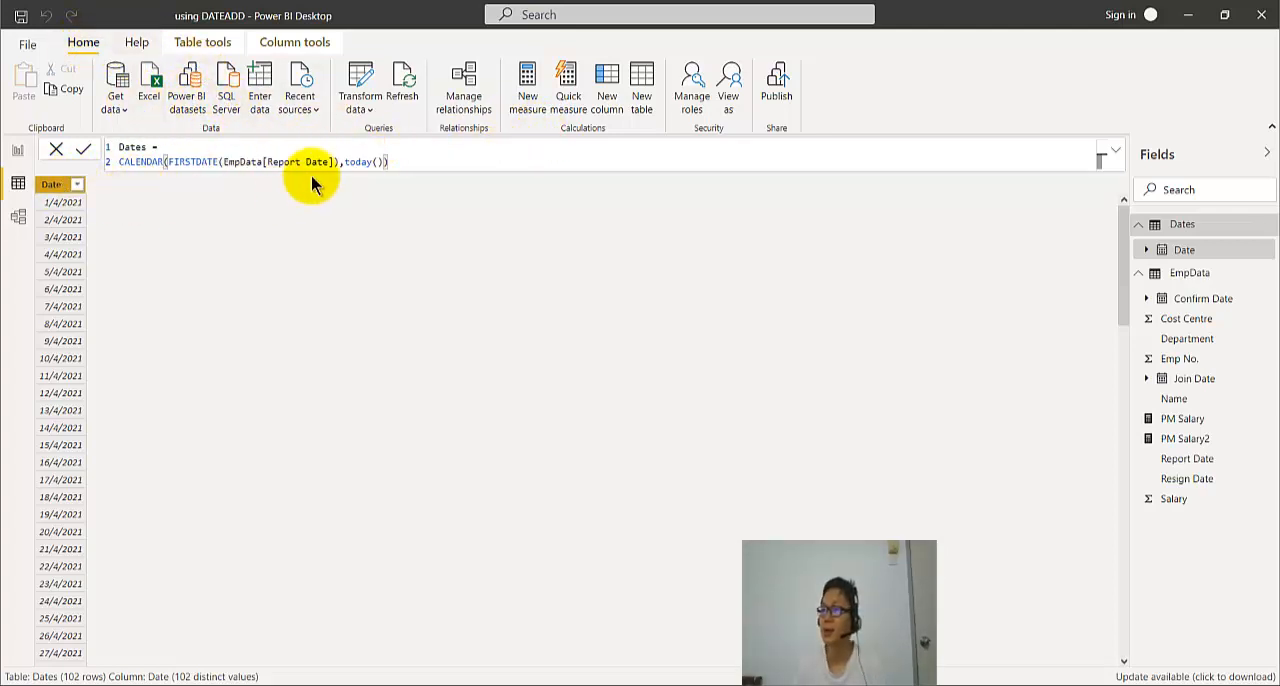
click(367, 113)
click(388, 135)
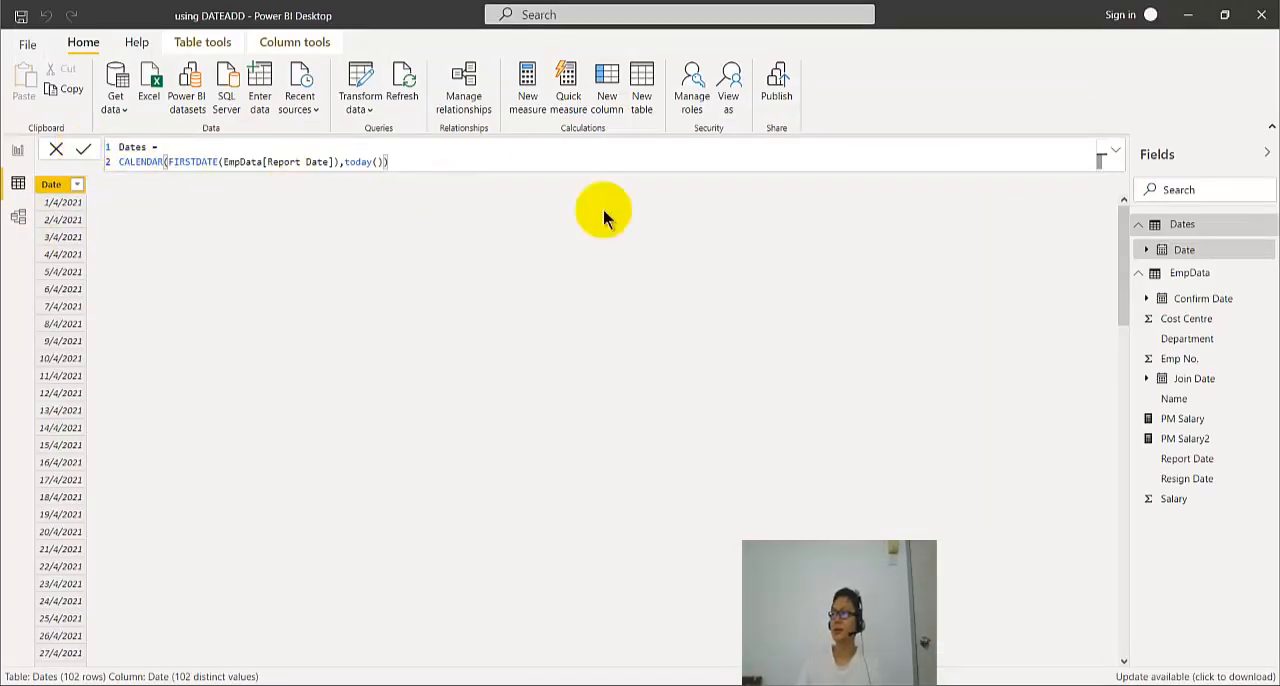
- Collapse the formula bar and mark the Dates table as a date table using Date as its date column
click(1116, 151)
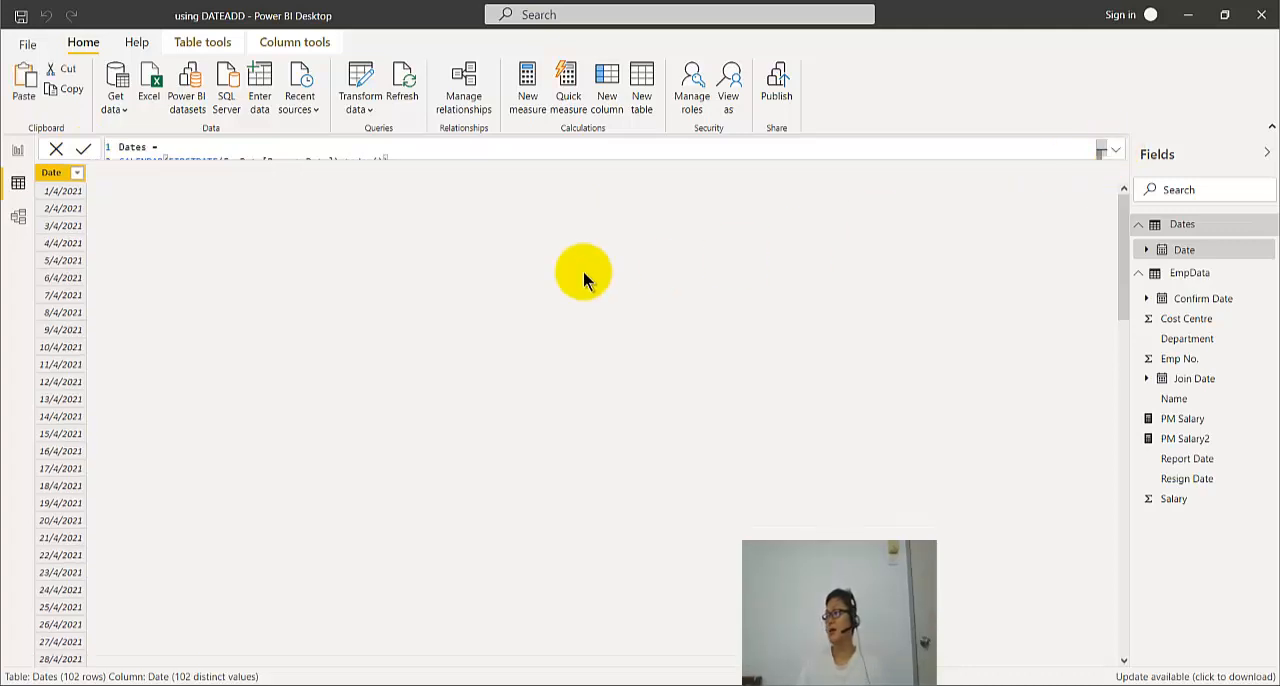
click(1204, 232)
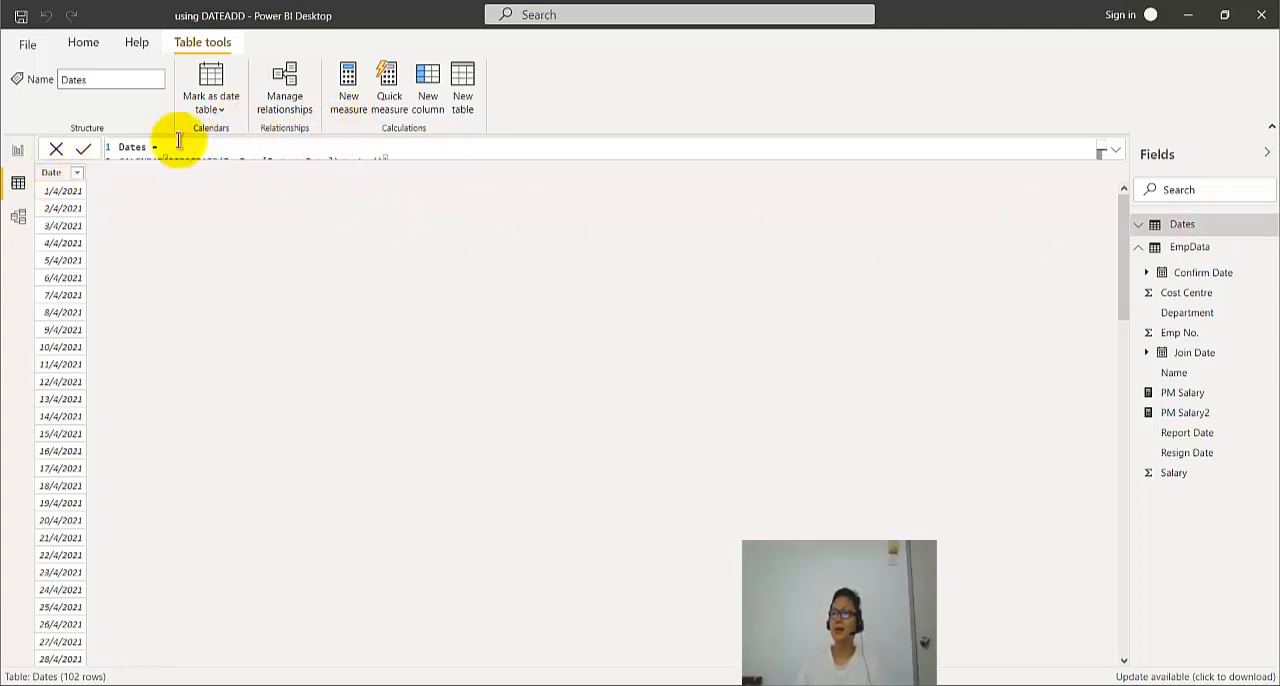
click(213, 104)
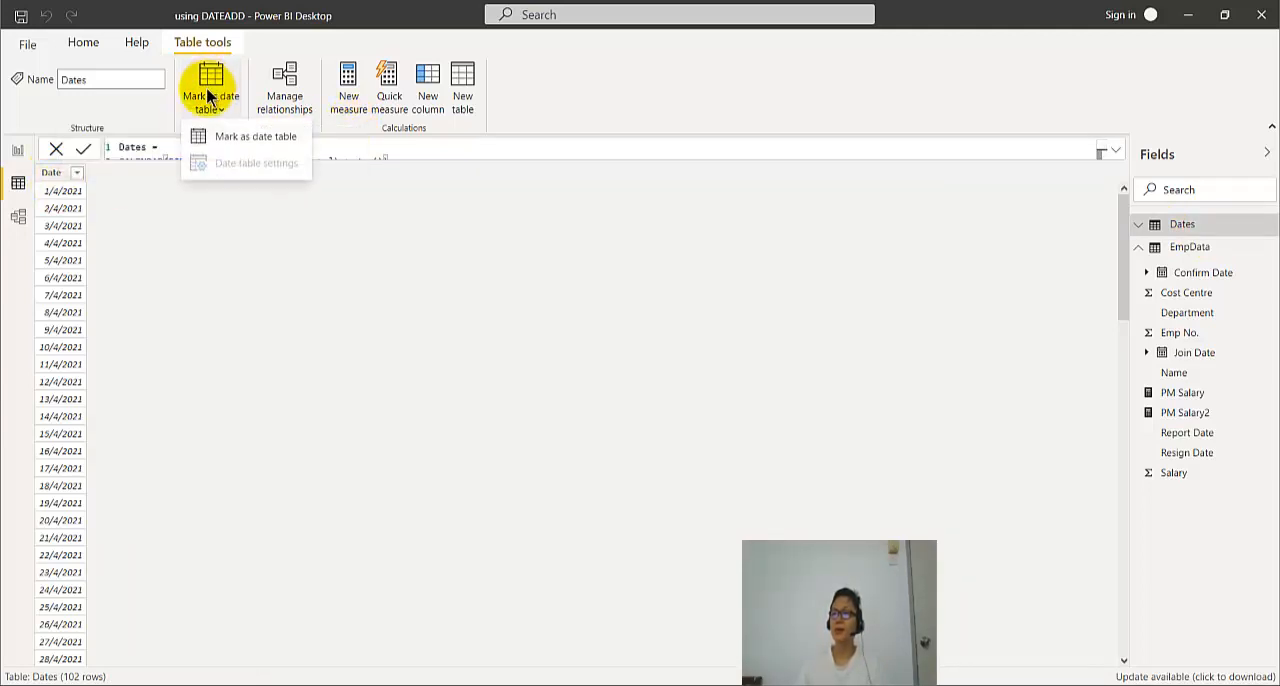
click(238, 137)
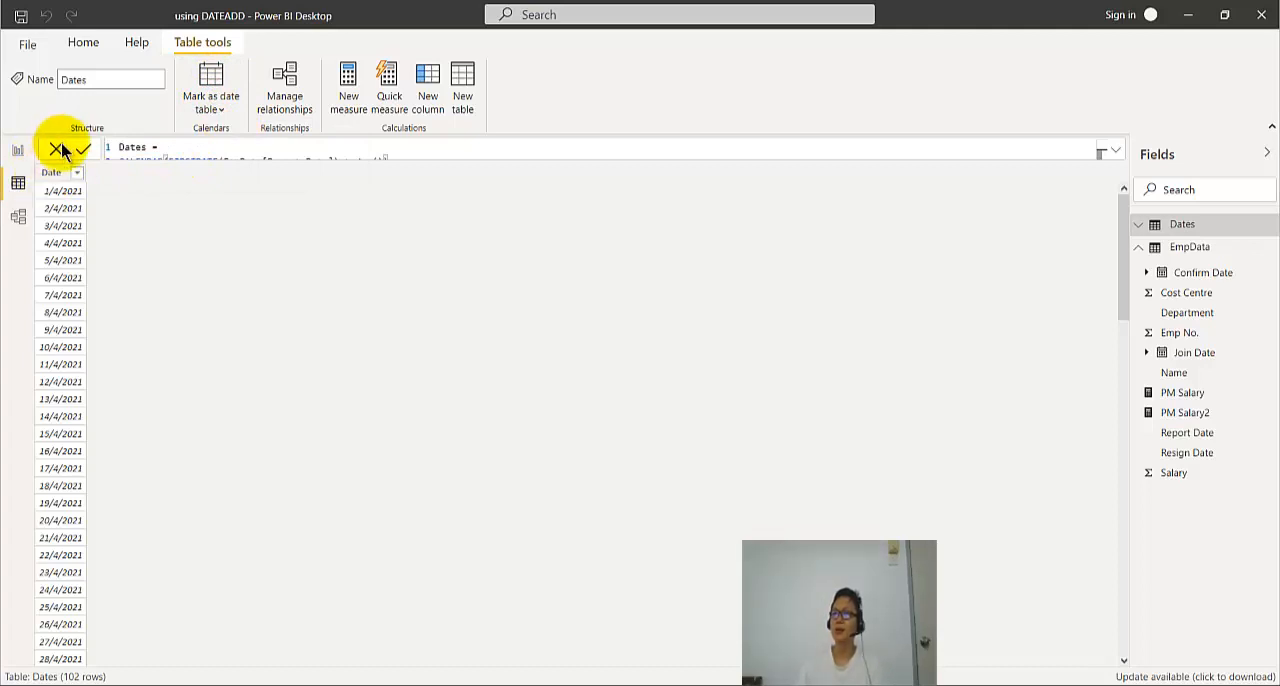
click(508, 330)
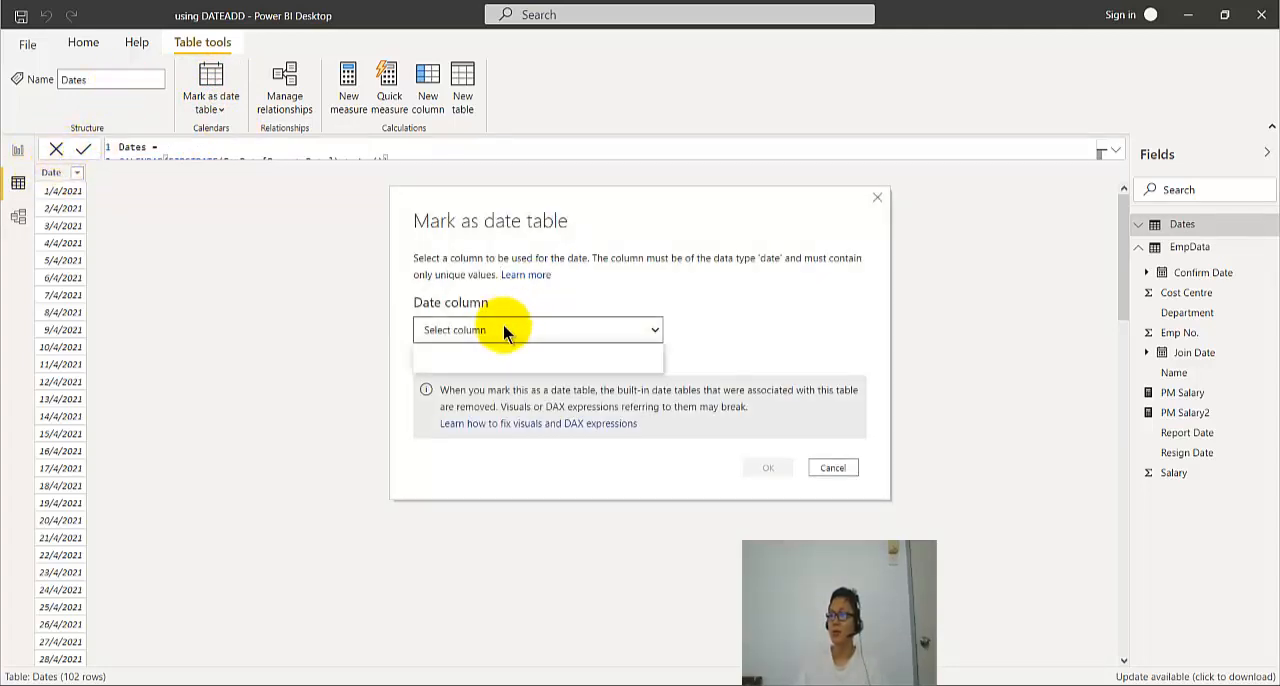
click(491, 363)
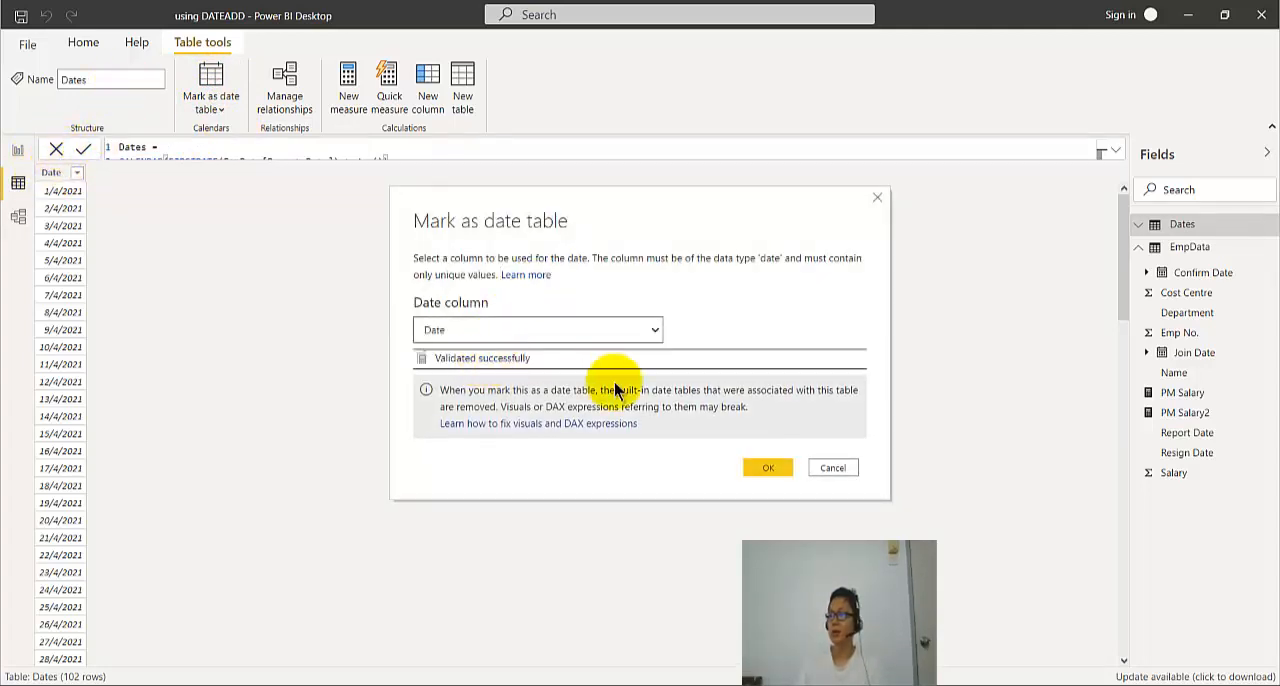
click(765, 469)
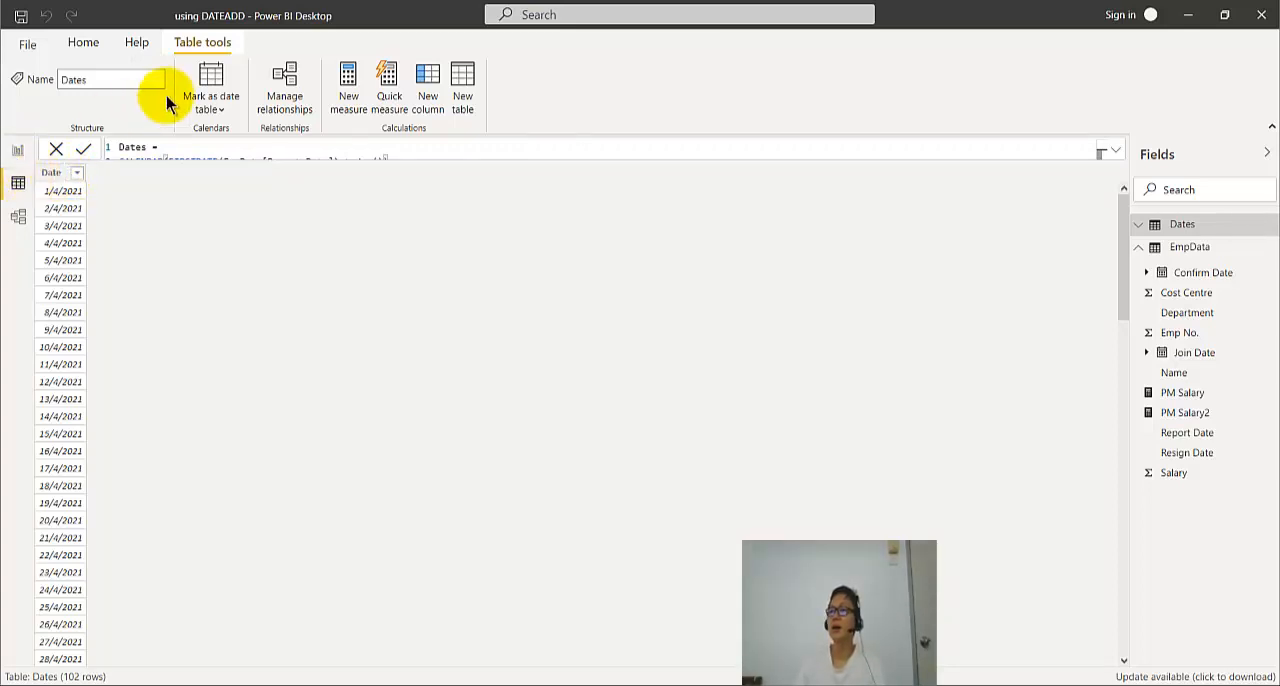
- Open Power Query again, examine its Queries list and the EmpData query, and close it to return to the Dates table
click(82, 42)
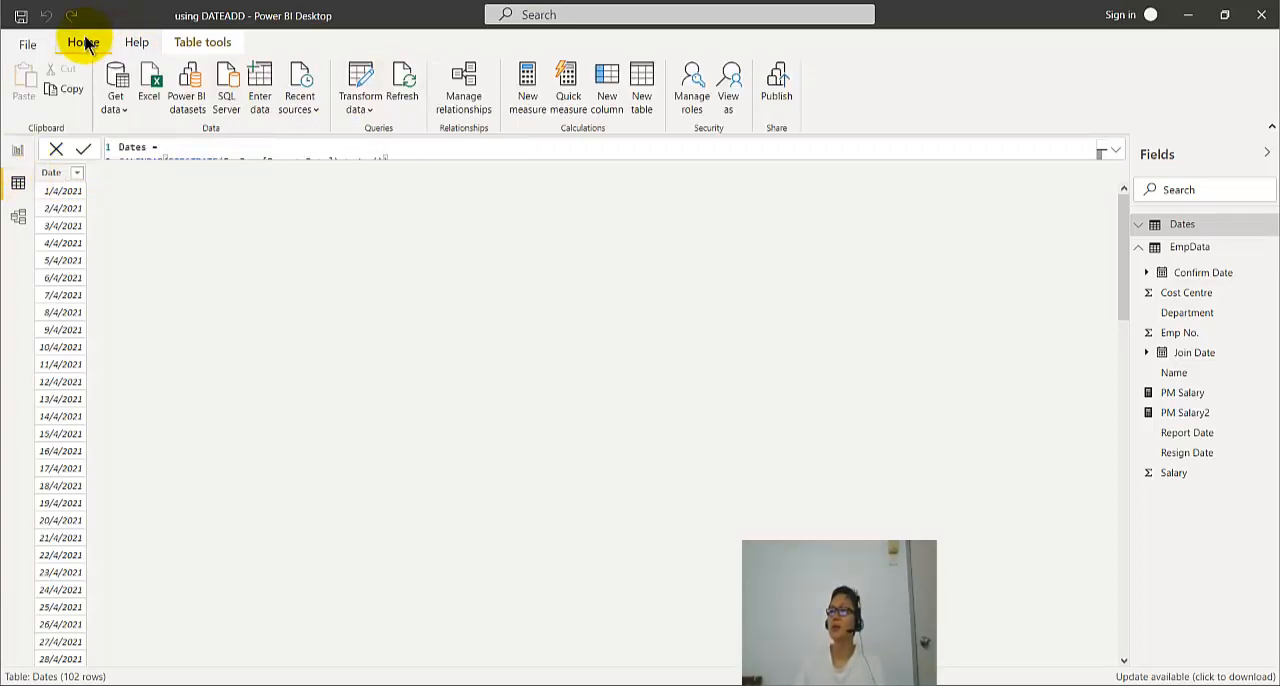
click(369, 112)
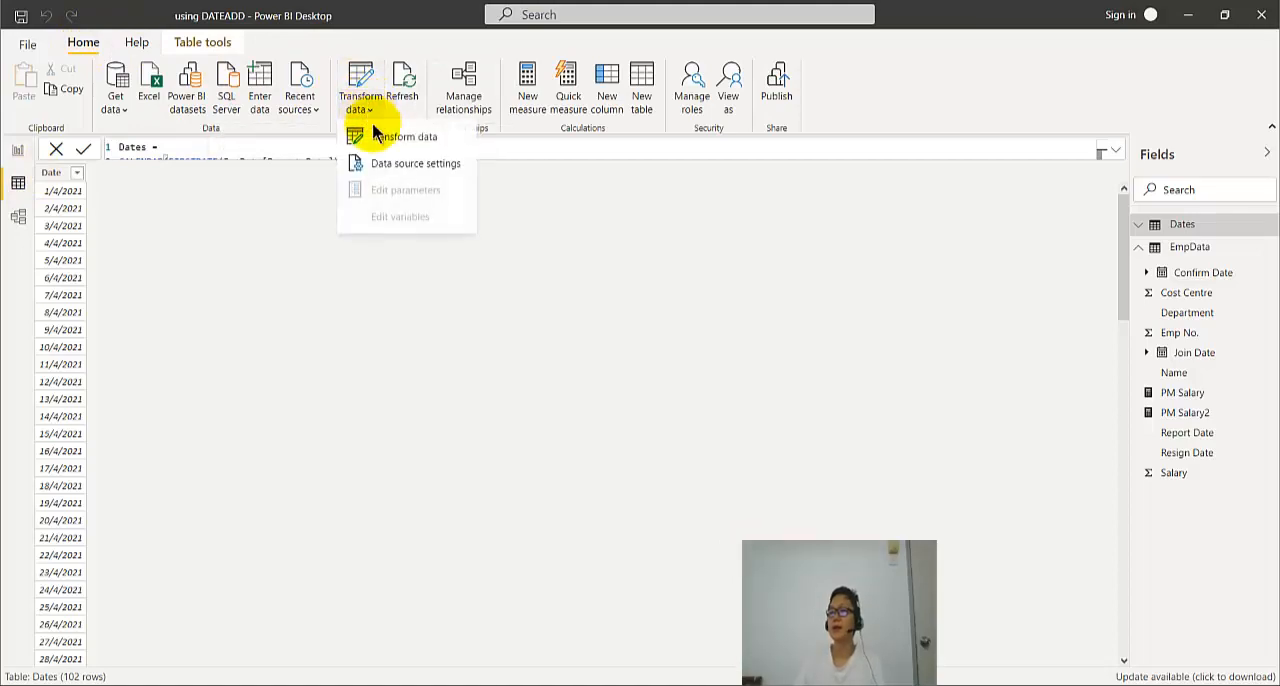
click(377, 135)
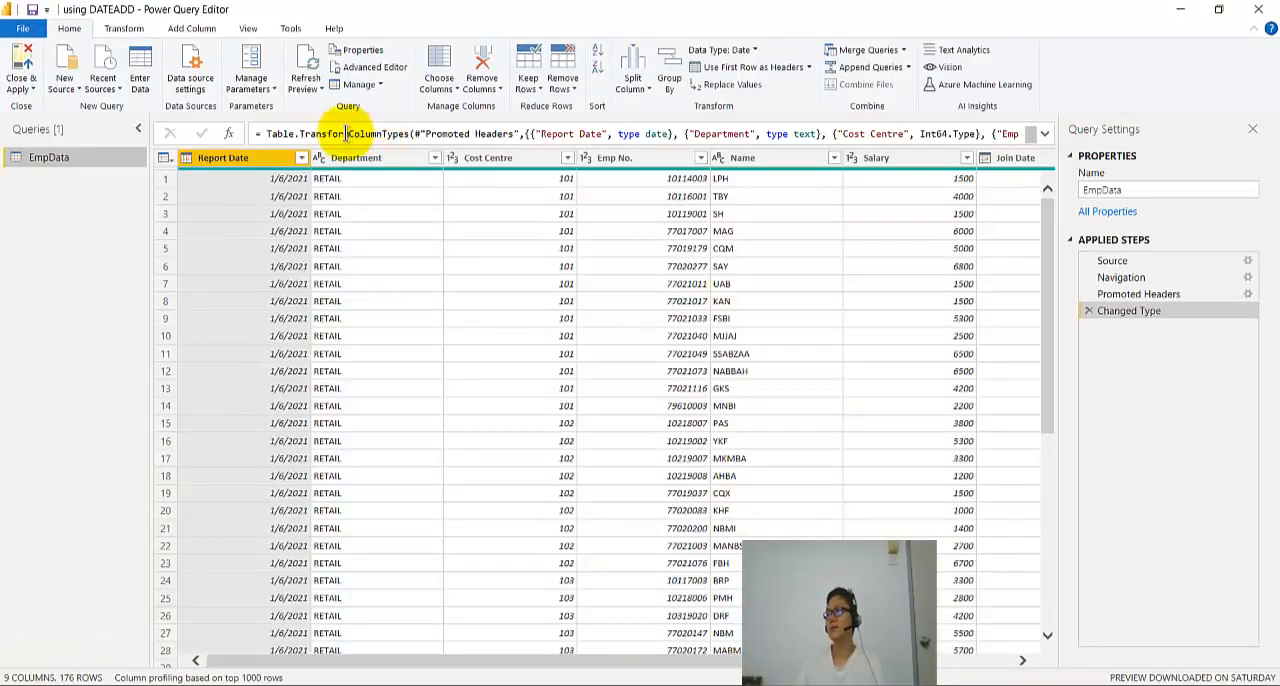
click(1252, 20)
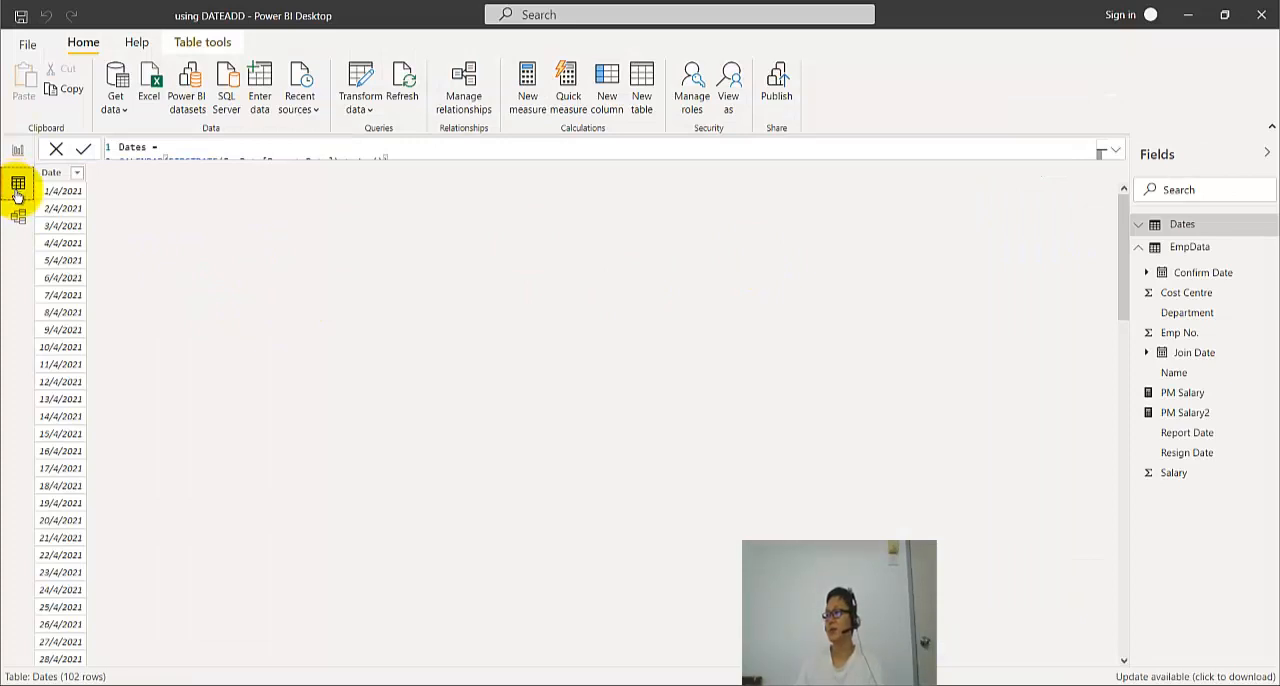
click(1155, 228)
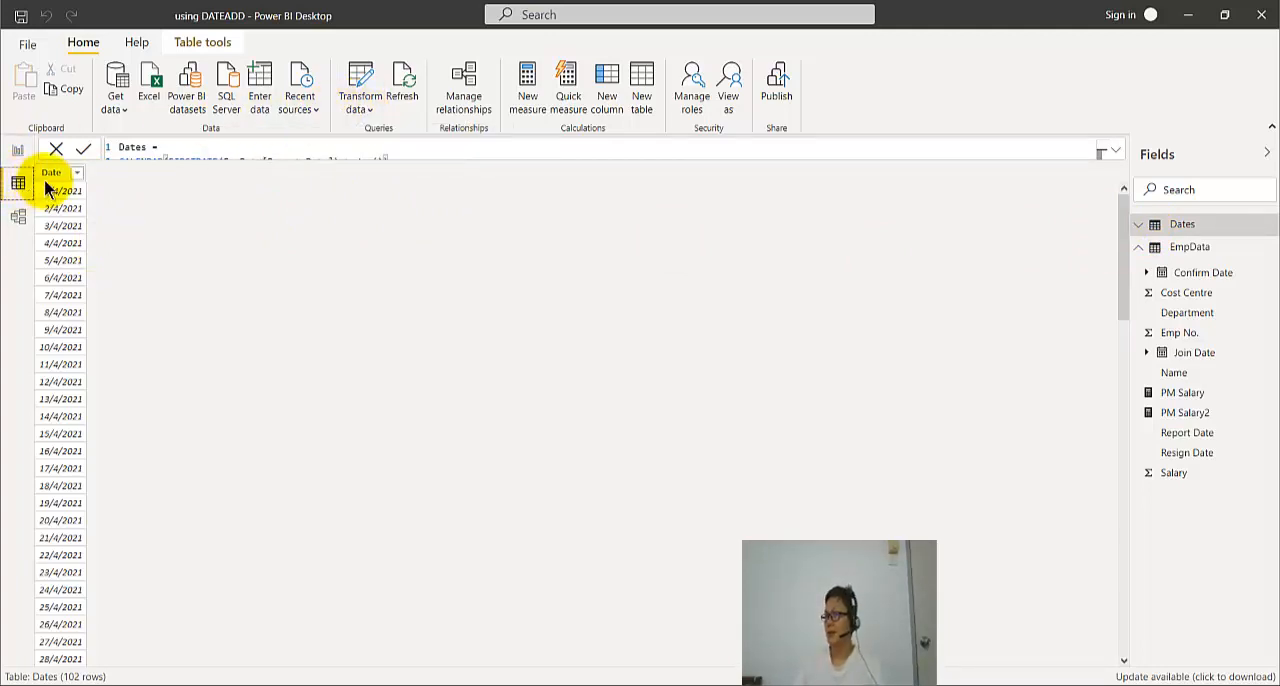
- Switch to the Employee Salary Data workbook in Excel to view the full Dates formula in its text box
double_click(378, 30)
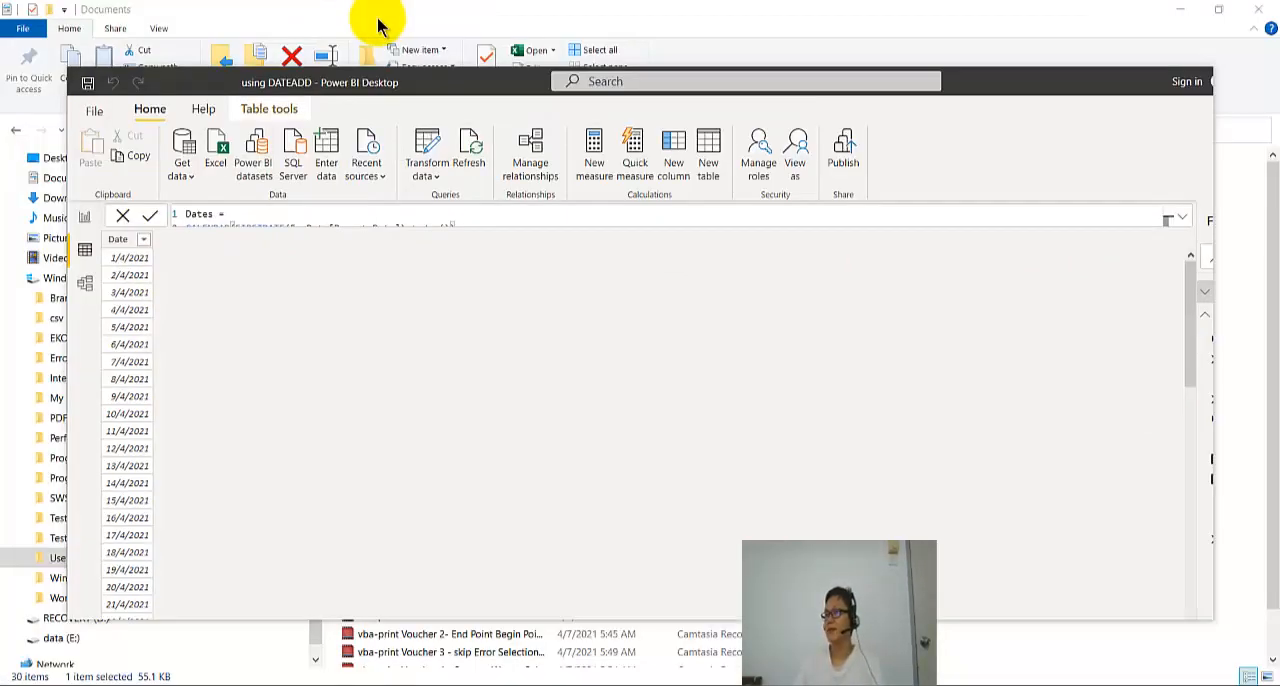
double_click(392, 80)
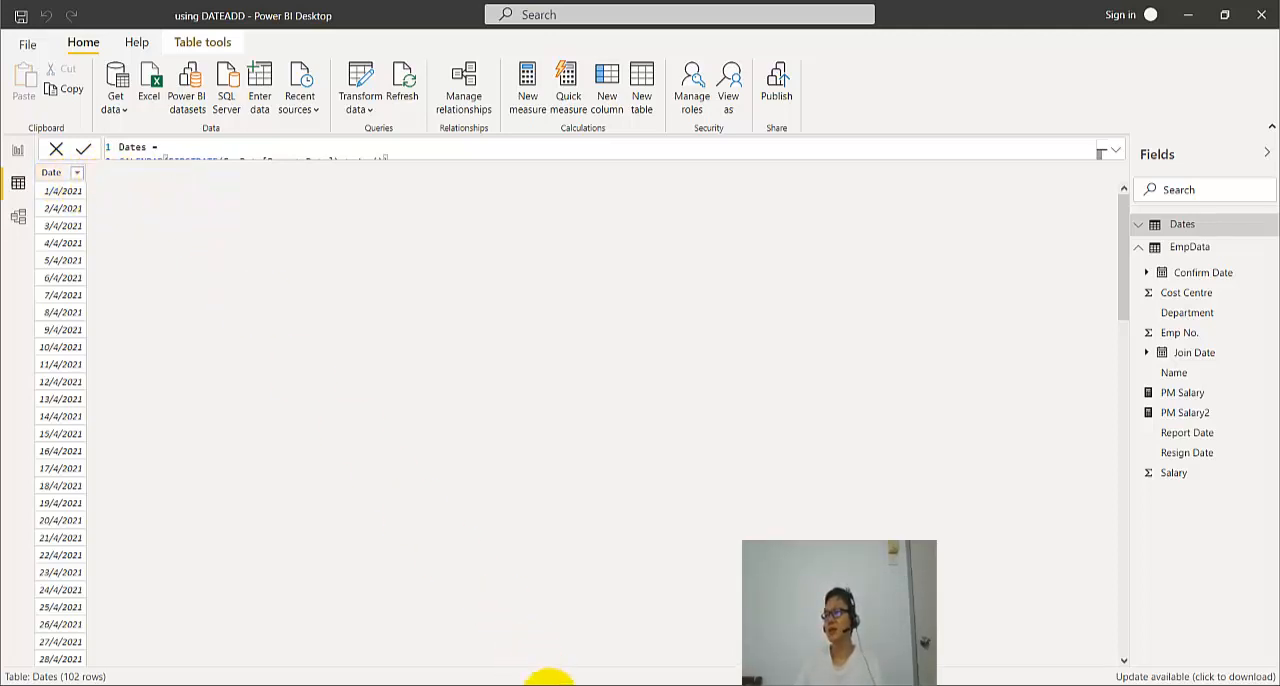
click(551, 685)
click(545, 328)
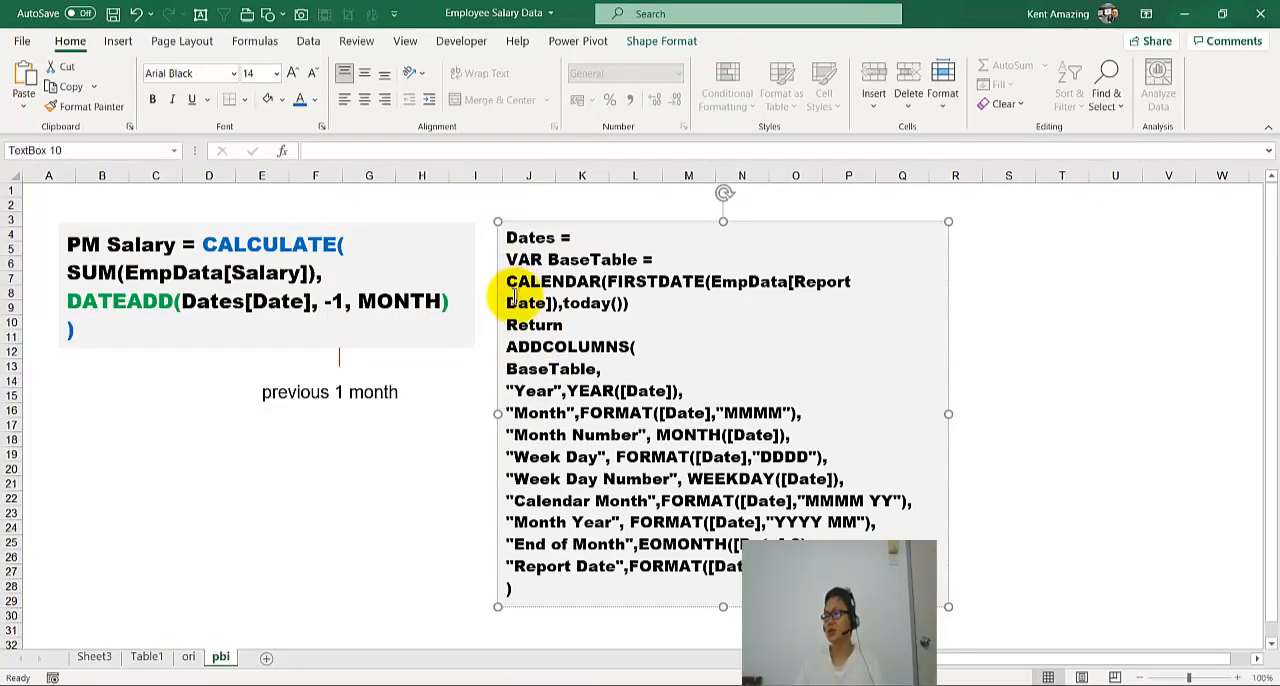
- Copy the Dates formula from VAR BaseTable through the Year line, switch to Power BI and select the Dates table in the report view
drag(532, 325, 700, 390)
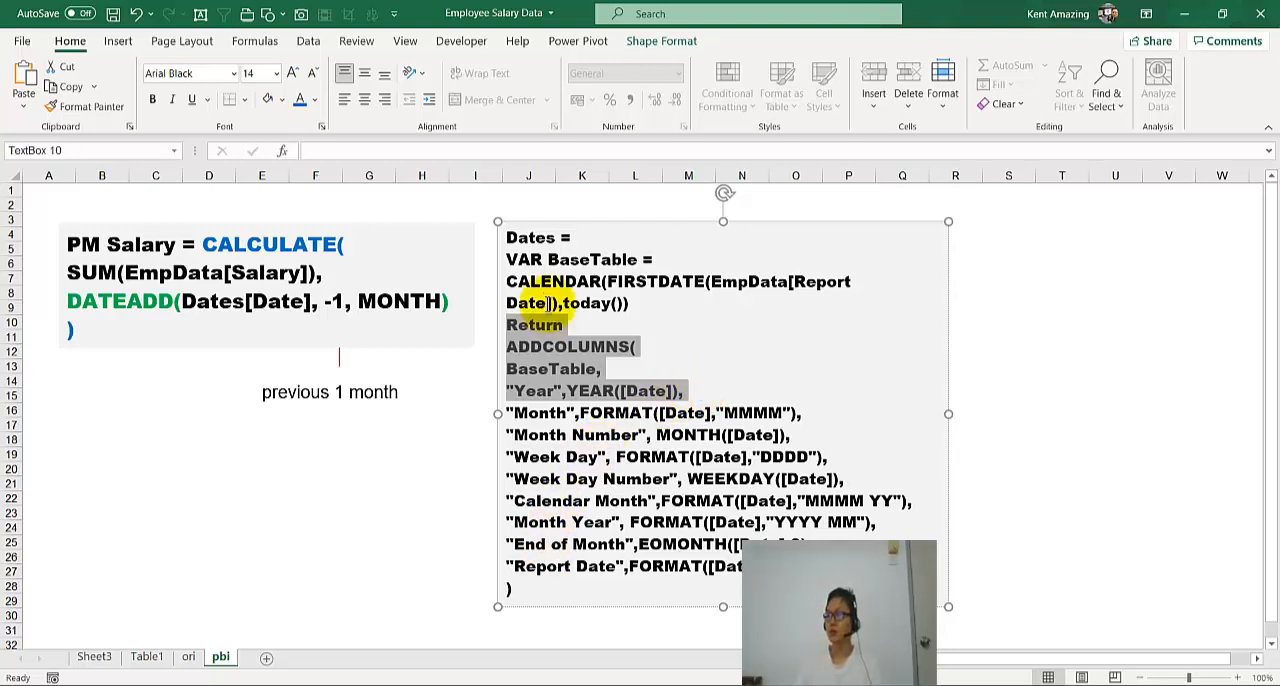
drag(508, 262, 686, 394)
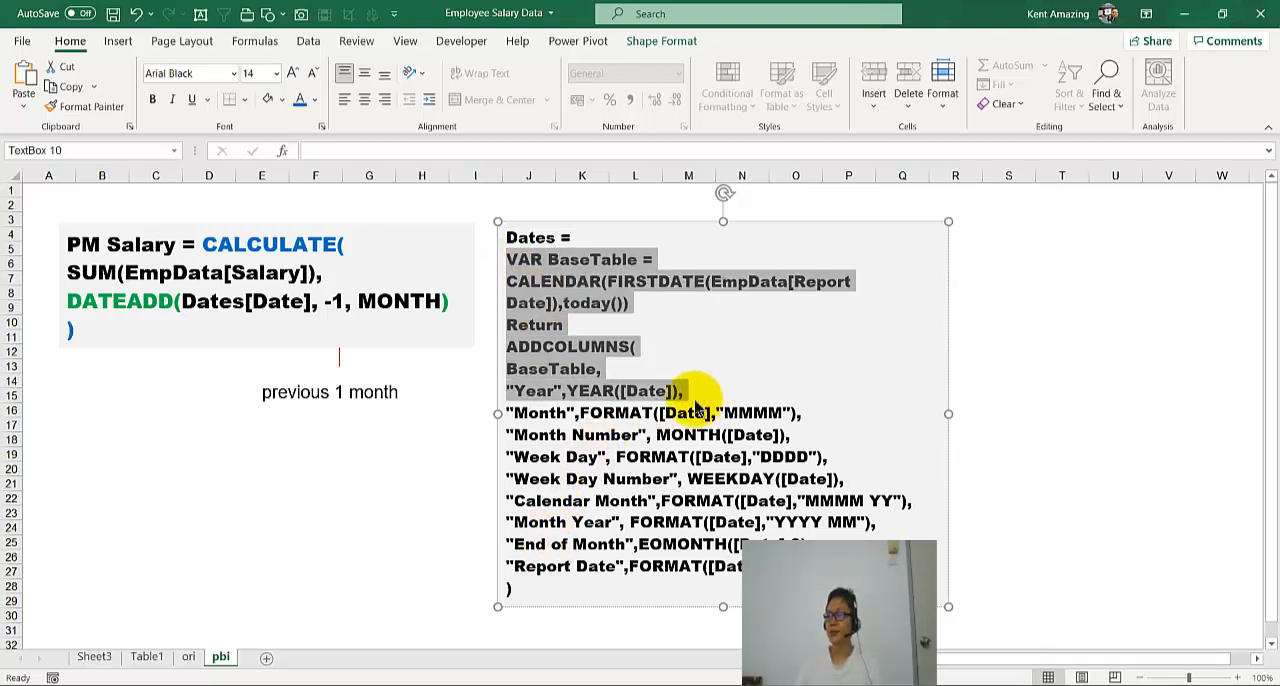
click(532, 685)
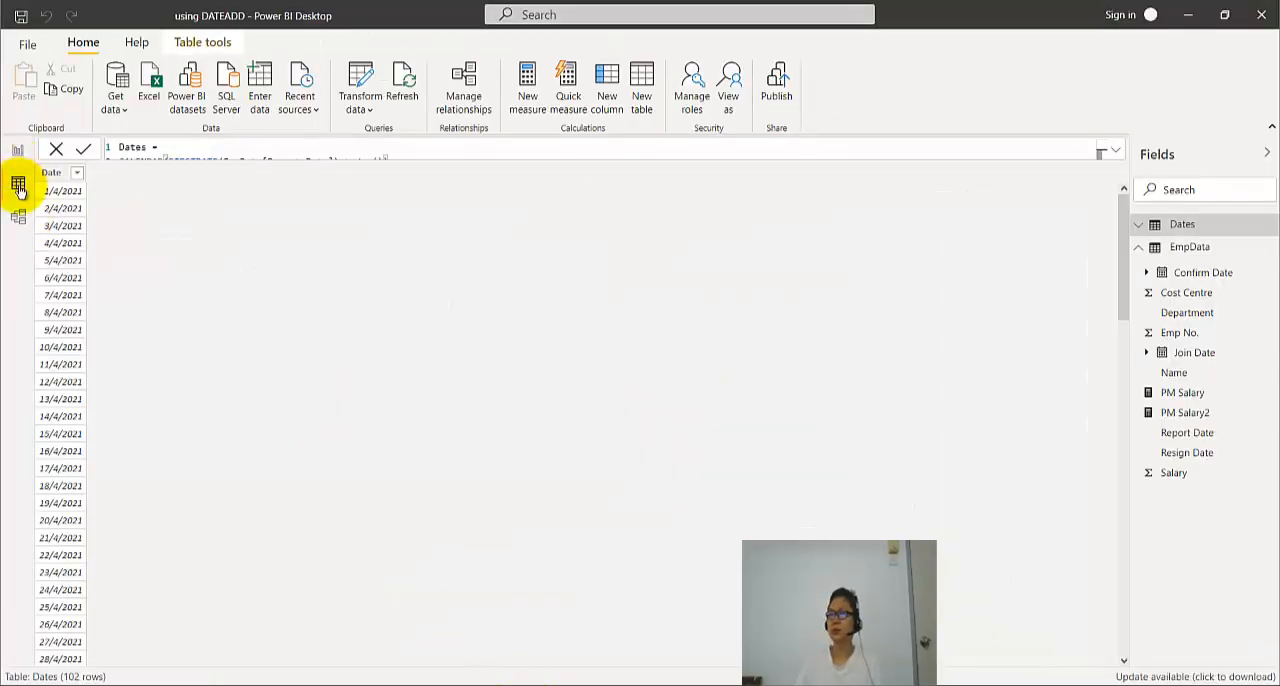
click(17, 152)
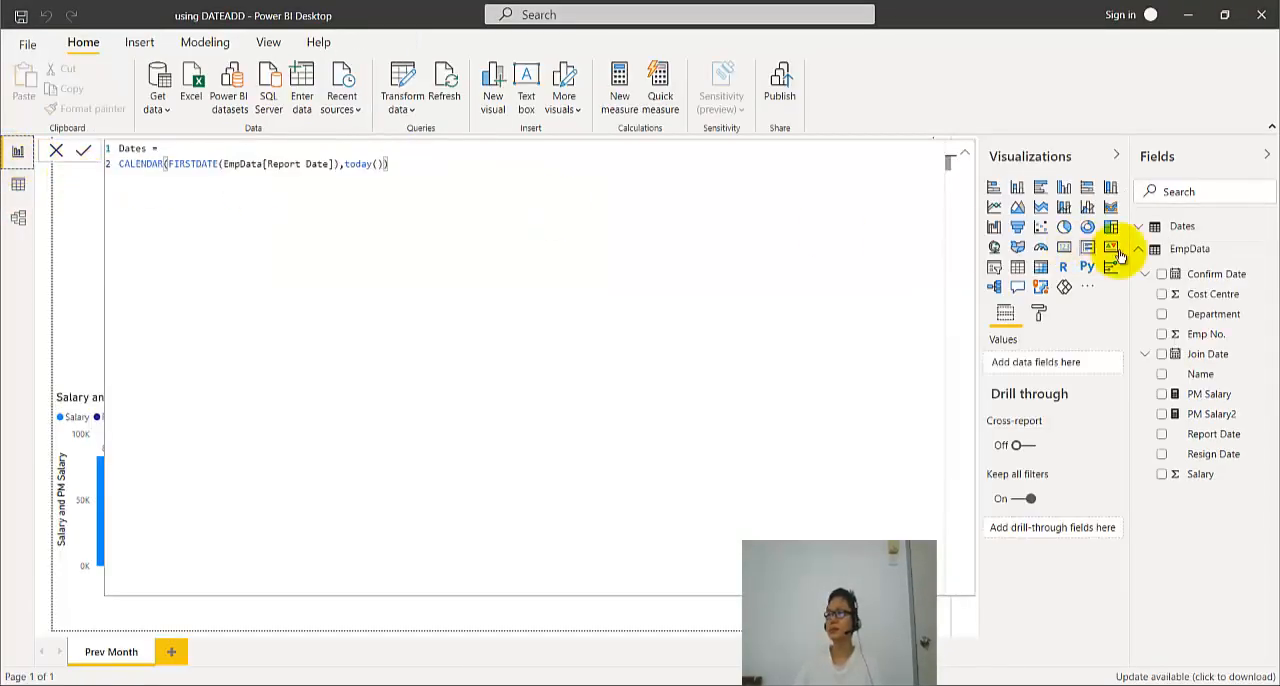
click(1183, 226)
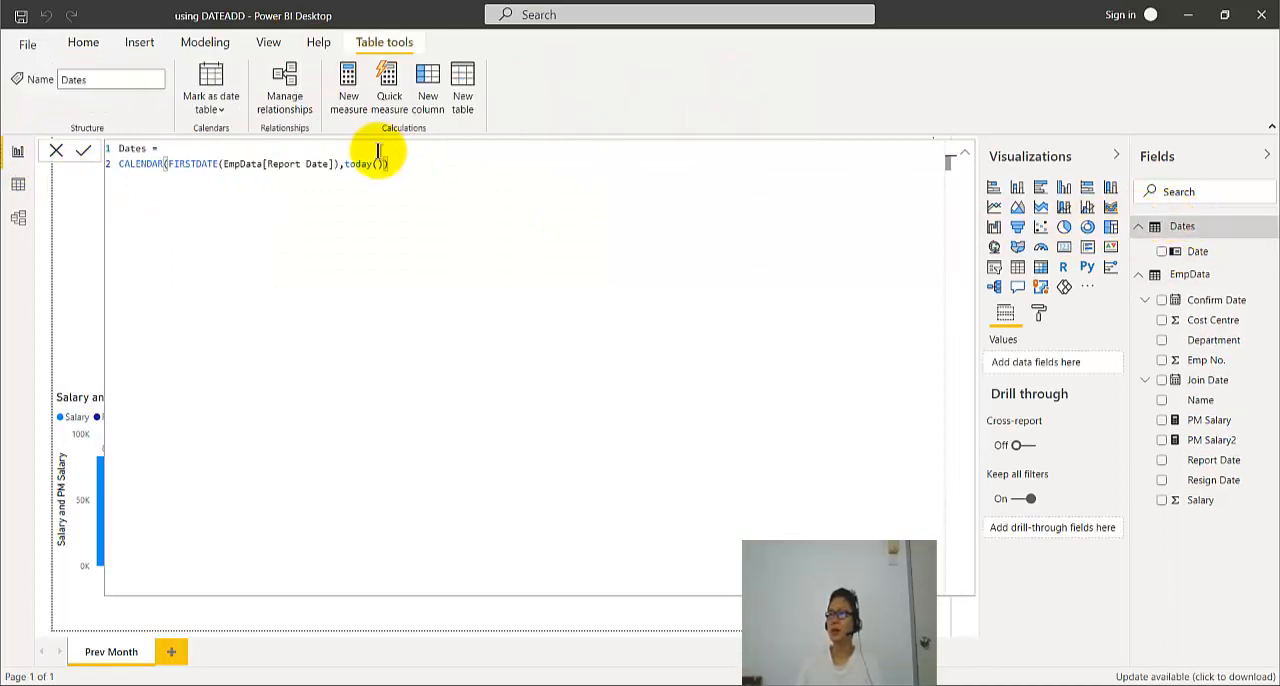
- Replace the Dates table's CALENDAR expression with the copied BaseTable and ADDCOLUMNS code ending at "Year",YEAR([Date]) and ), commit it and show the table data
key(ctrl+a)
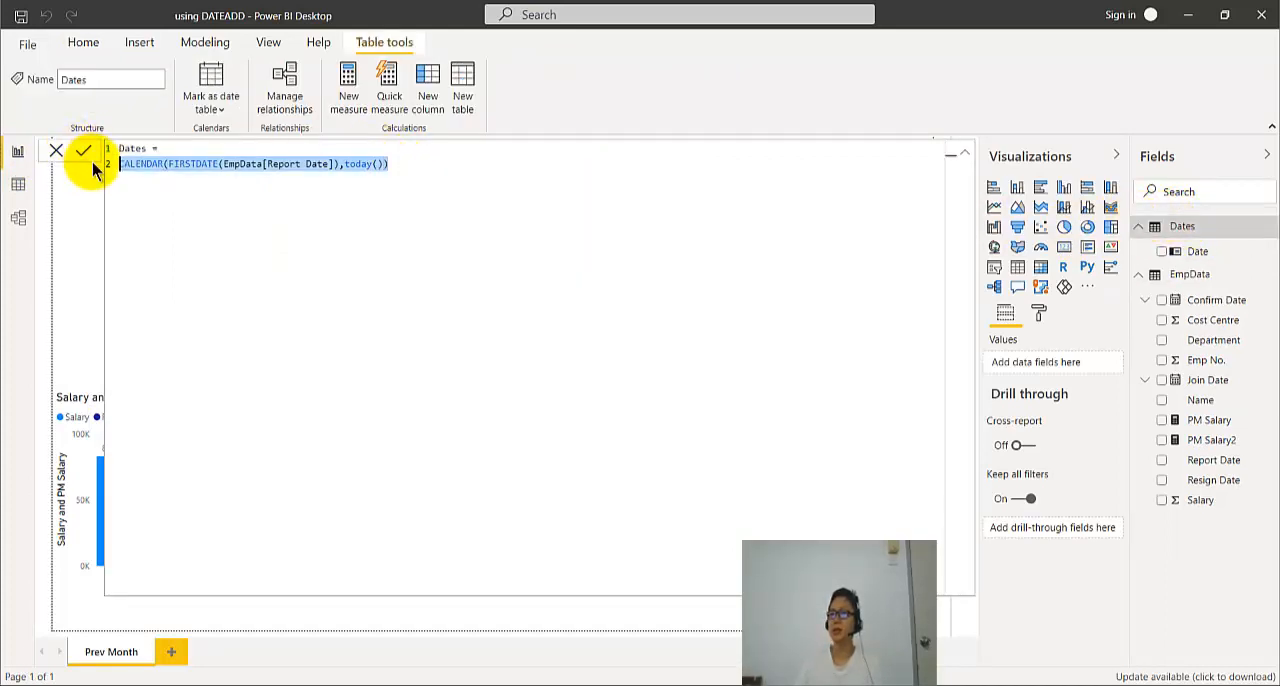
text(Dates = VAR BaseTable = CALENDAR(FIRSTDATE(EmpData[Report Date]),today()) Return ADDCOLUMNS( BaseTable, "Year",YEAR([Date]),)
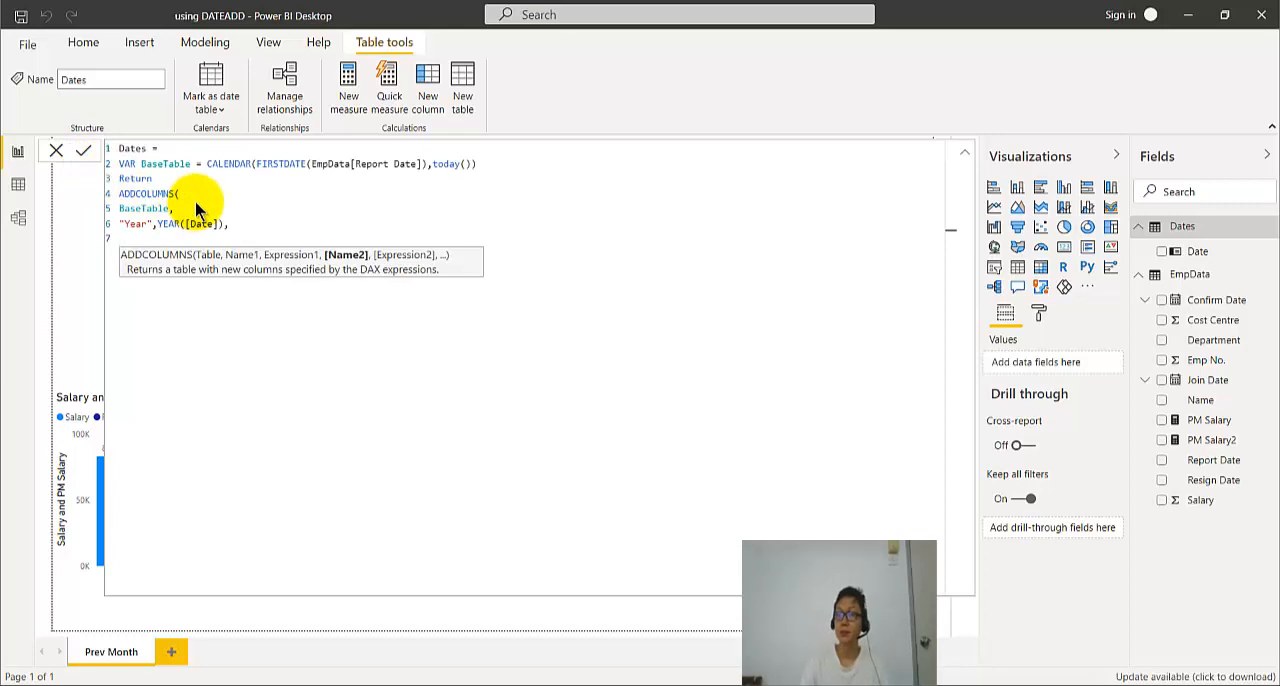
key(BackSpace)
key(BackSpace)
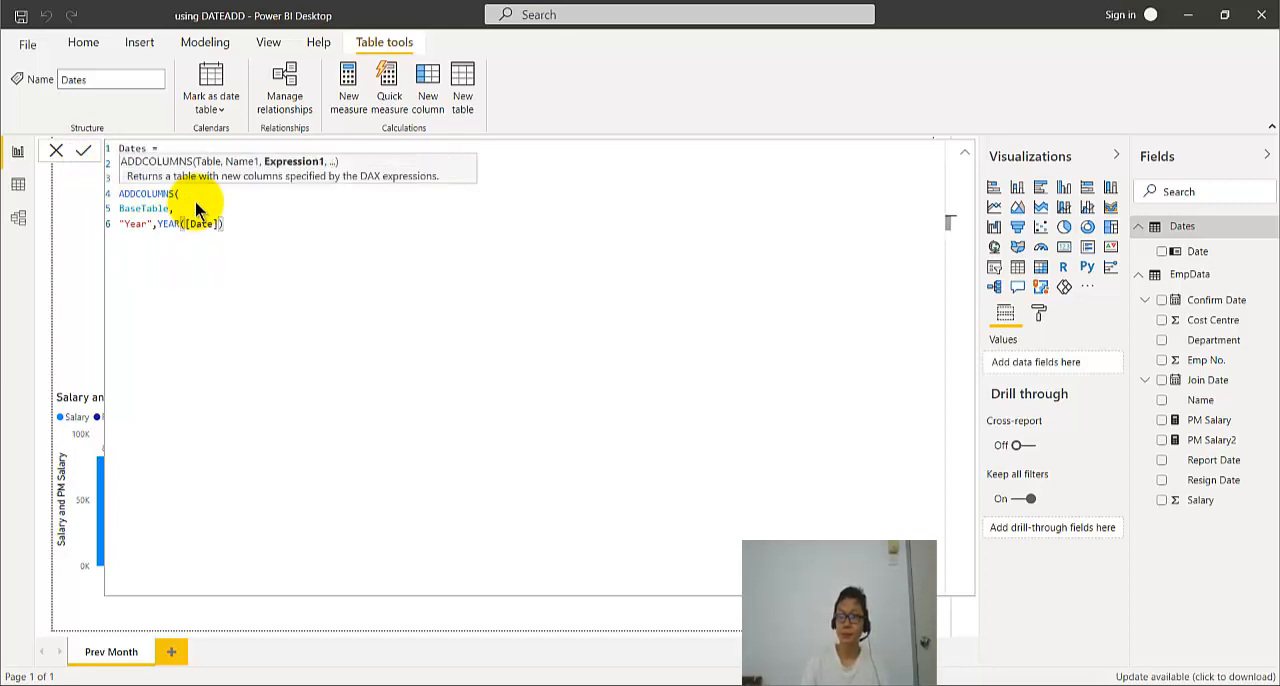
key(Return)
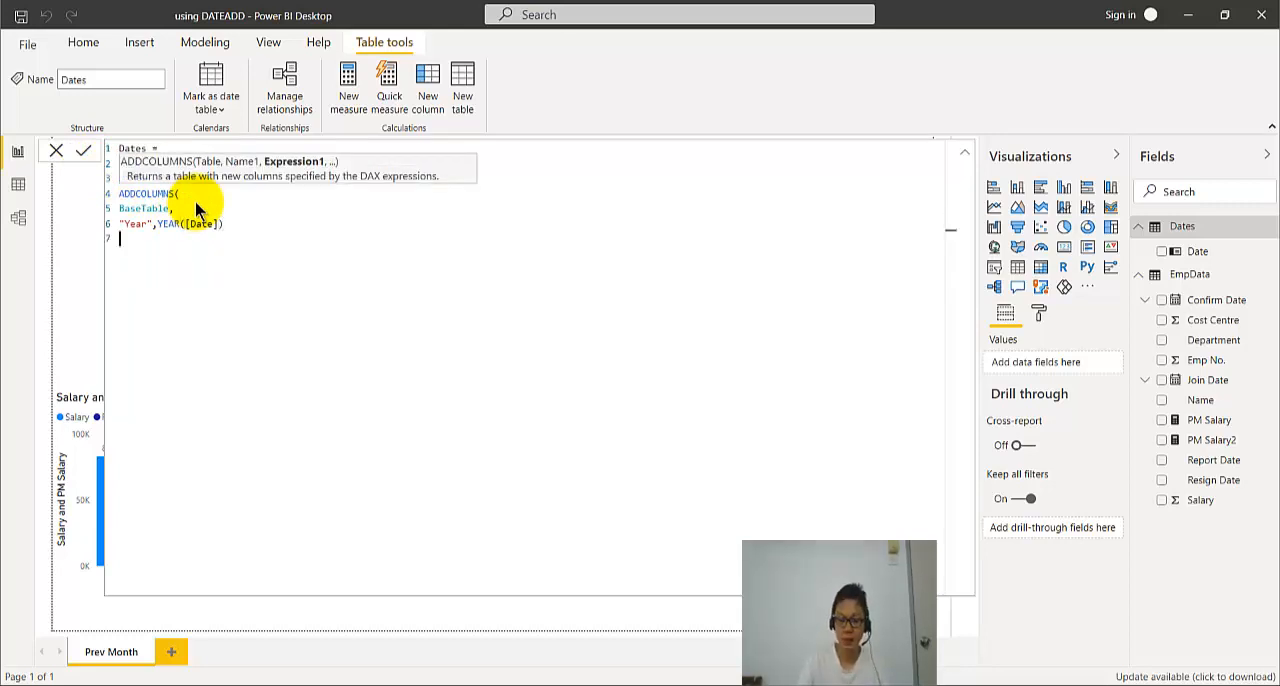
text())
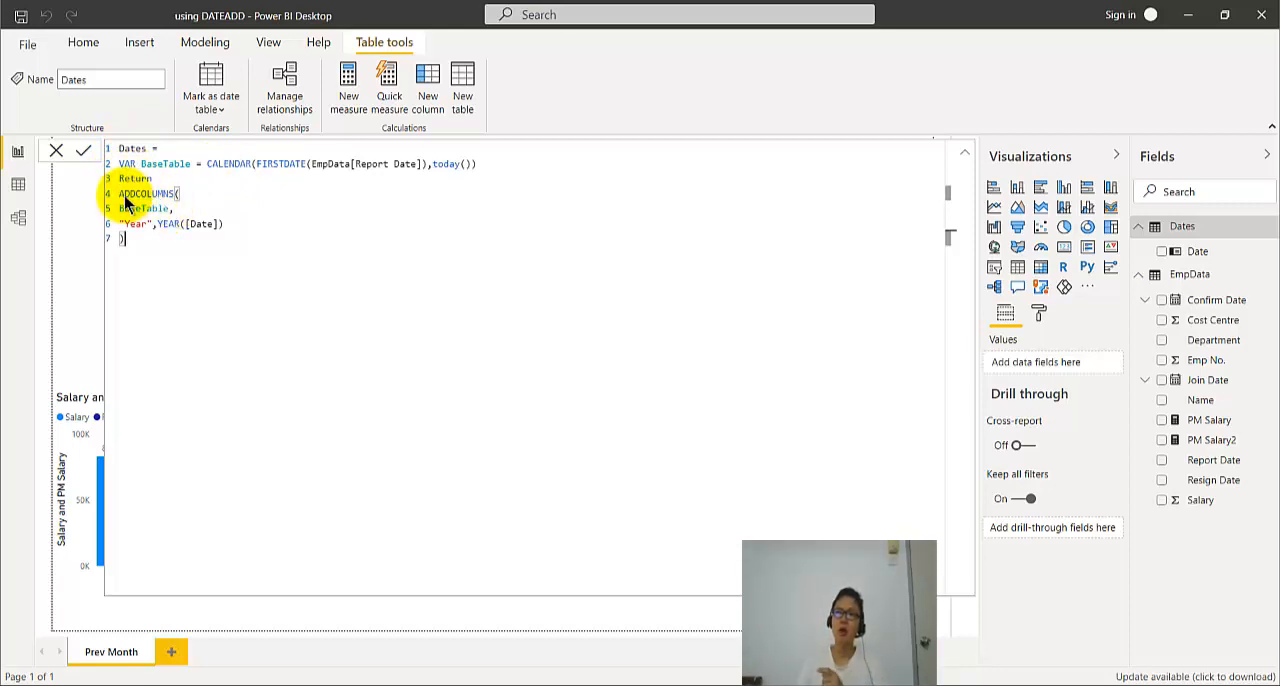
click(87, 149)
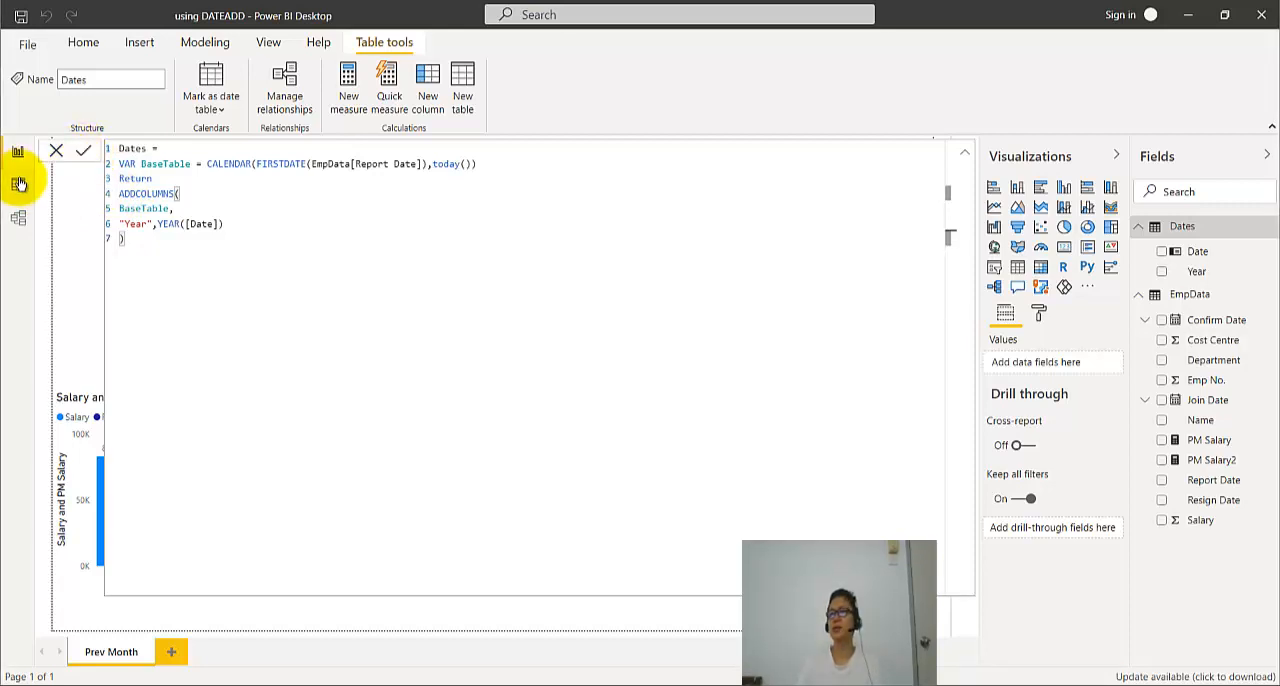
click(19, 186)
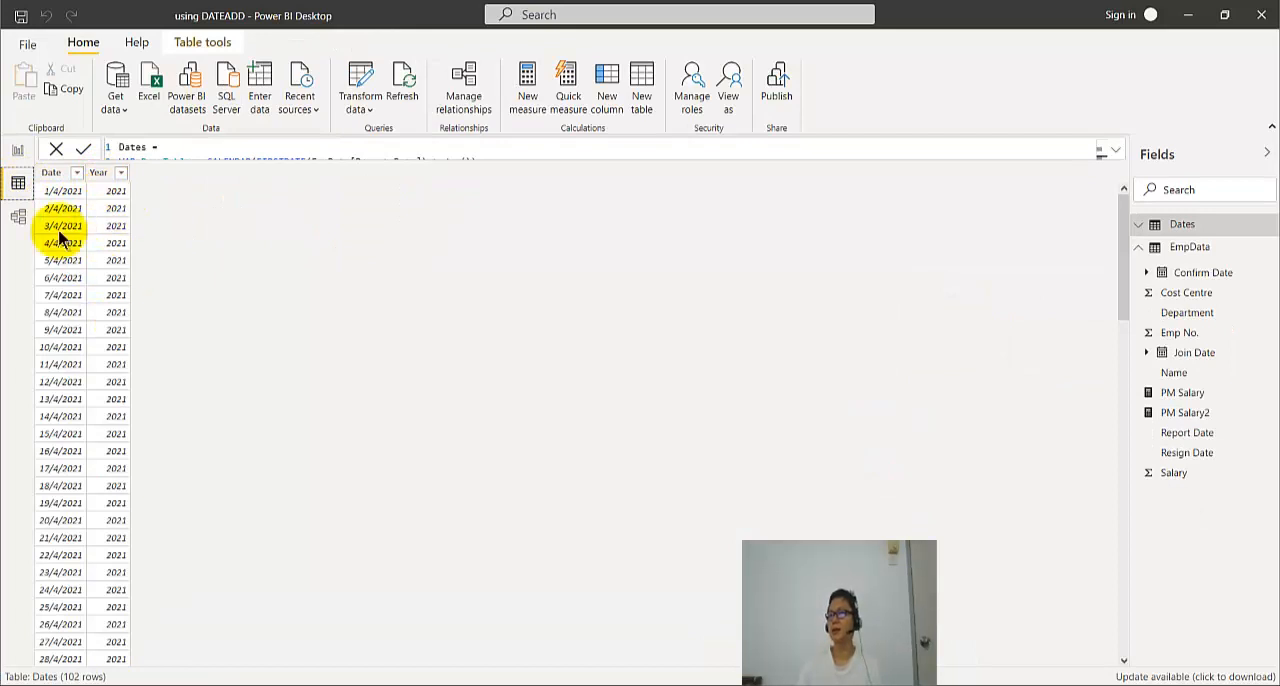
- Switch to the Excel workbook, copy the Dates formula lines from "Month" through "Report Date", and return to Power BI
click(17, 150)
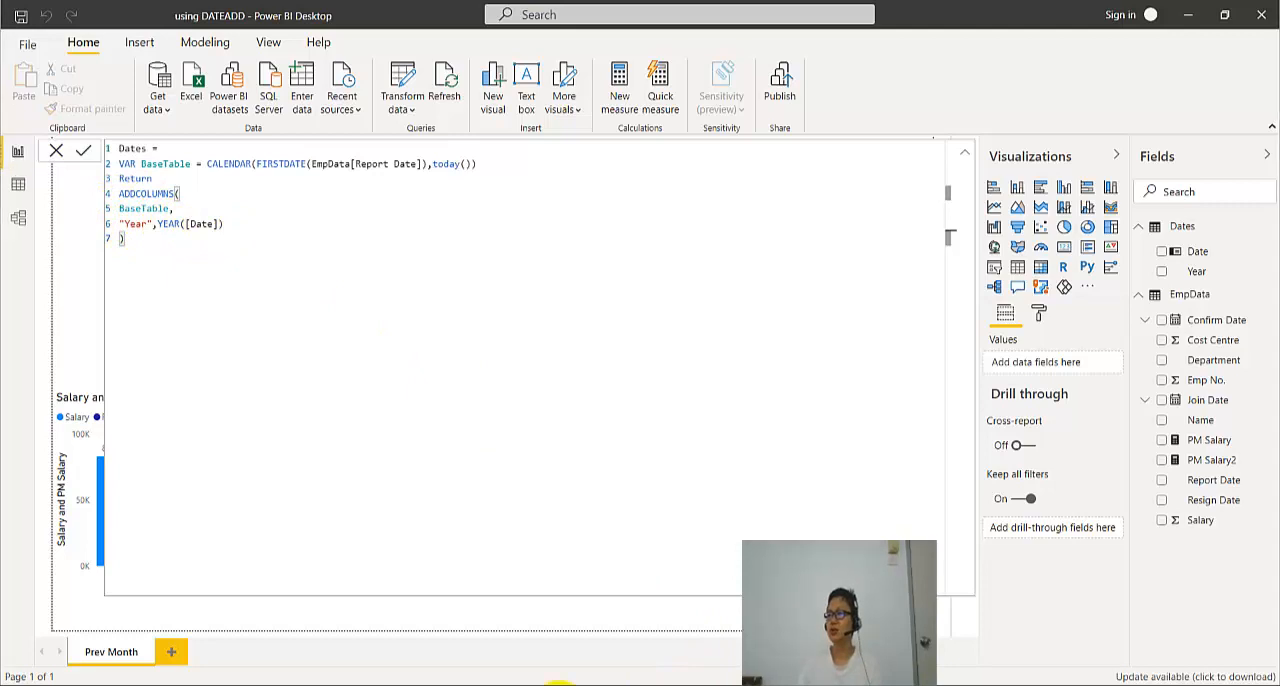
click(558, 685)
click(506, 413)
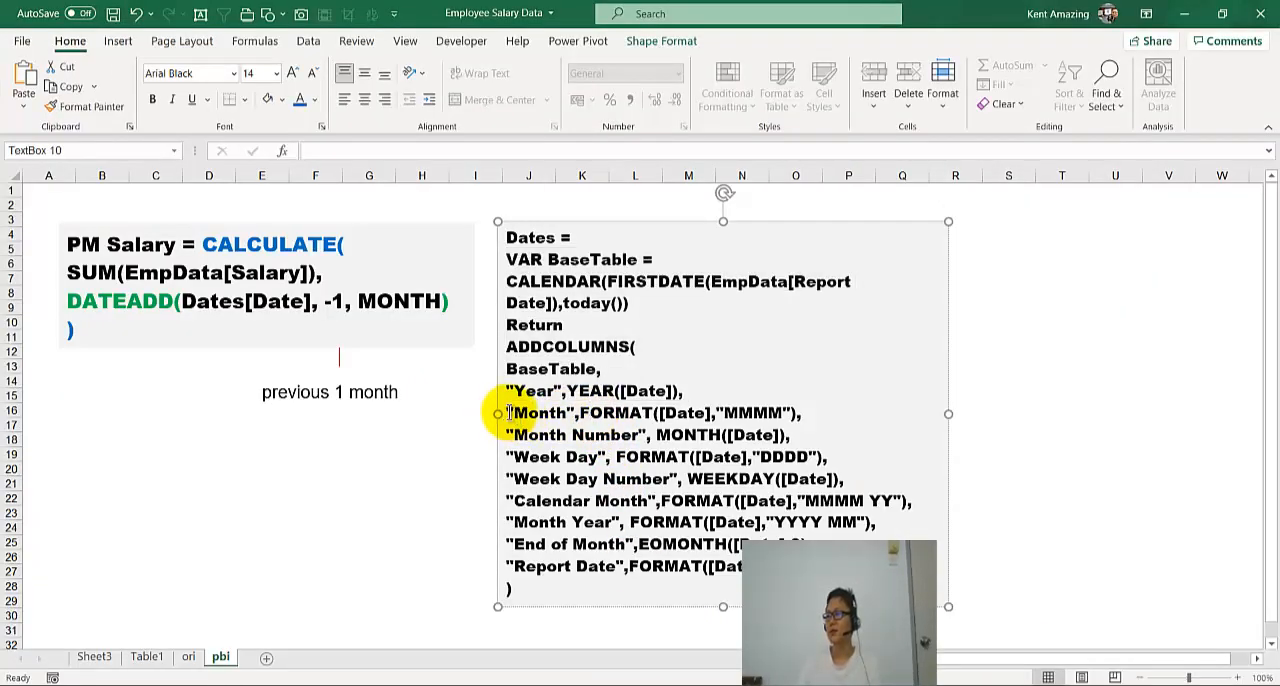
drag(537, 412, 890, 566)
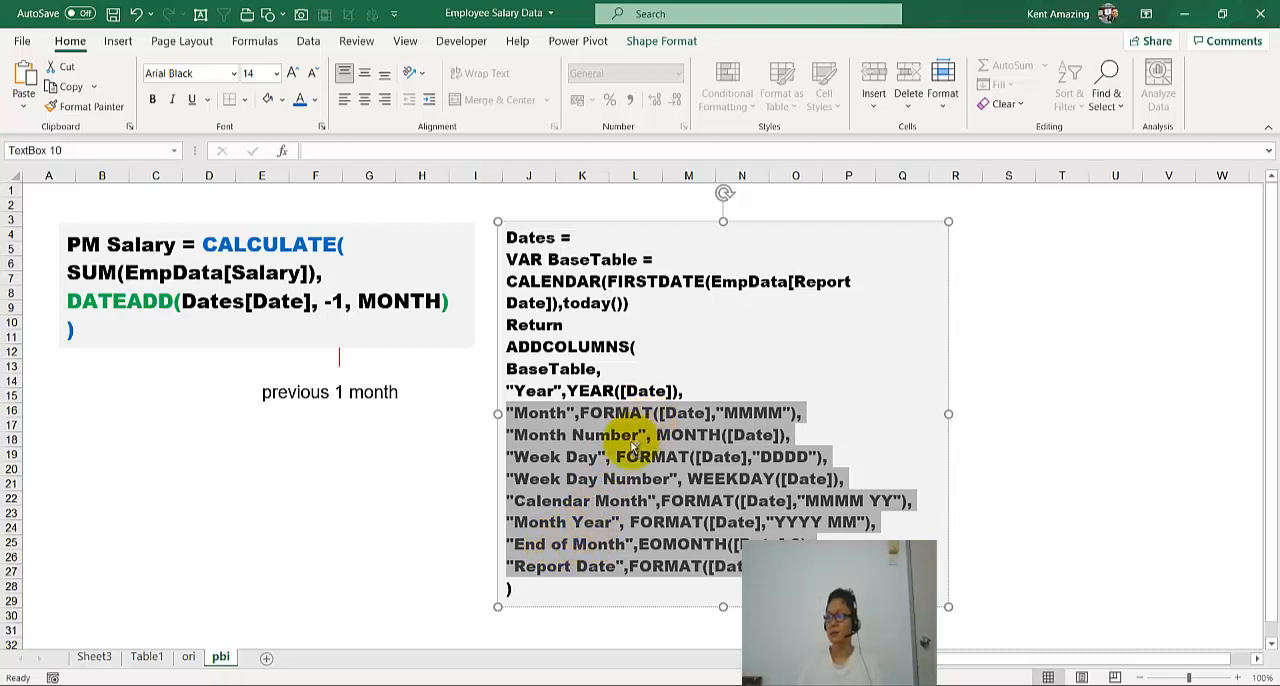
click(553, 685)
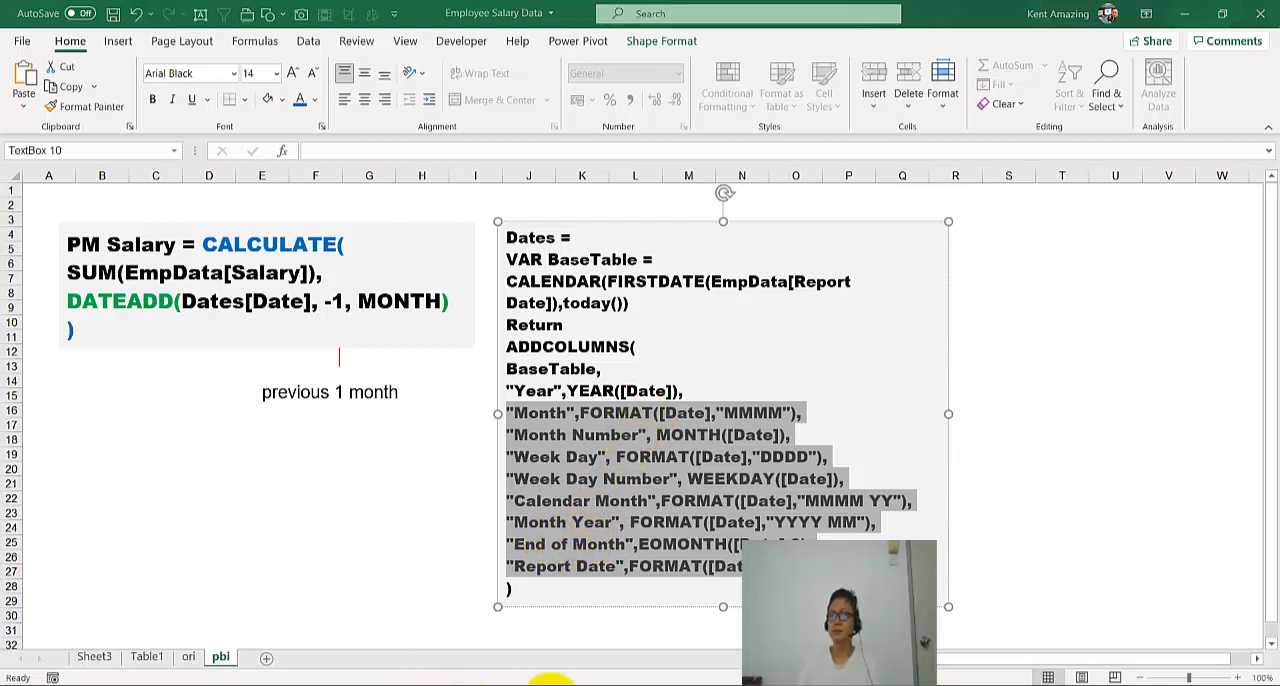
- Add a comma after the Year expression, paste the Month through Report Date column definitions below it, commit the formula and show the table data
click(245, 225)
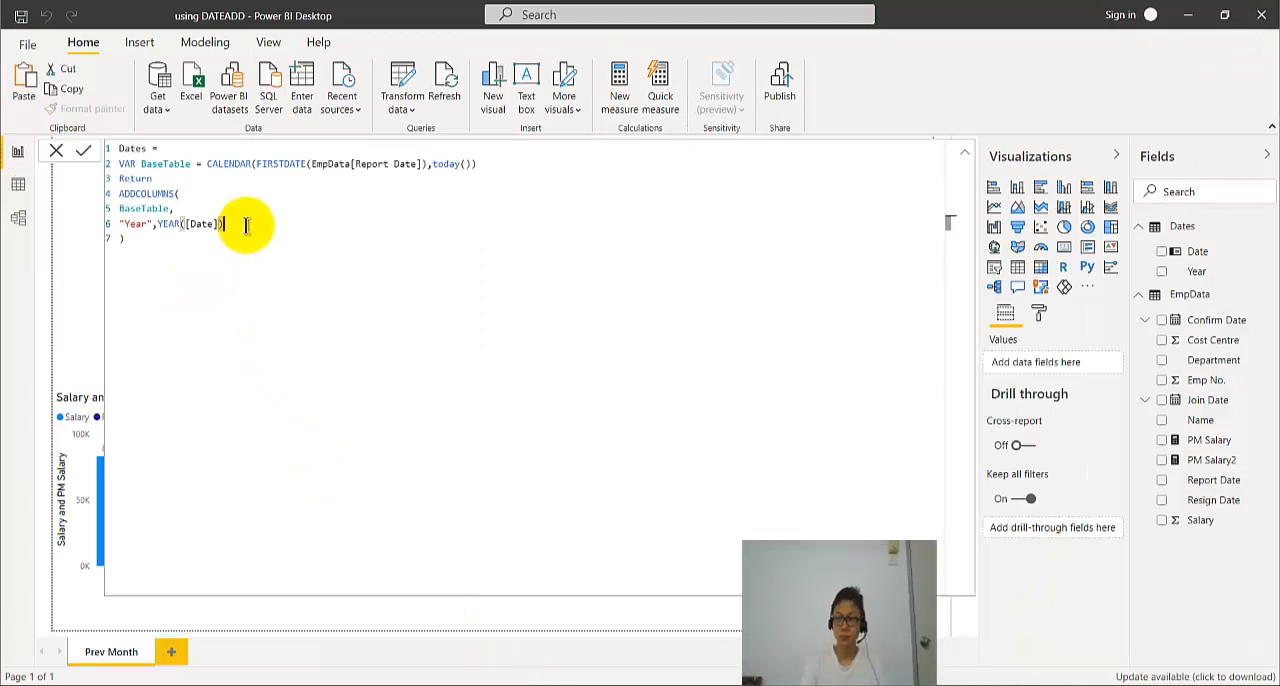
text(,)
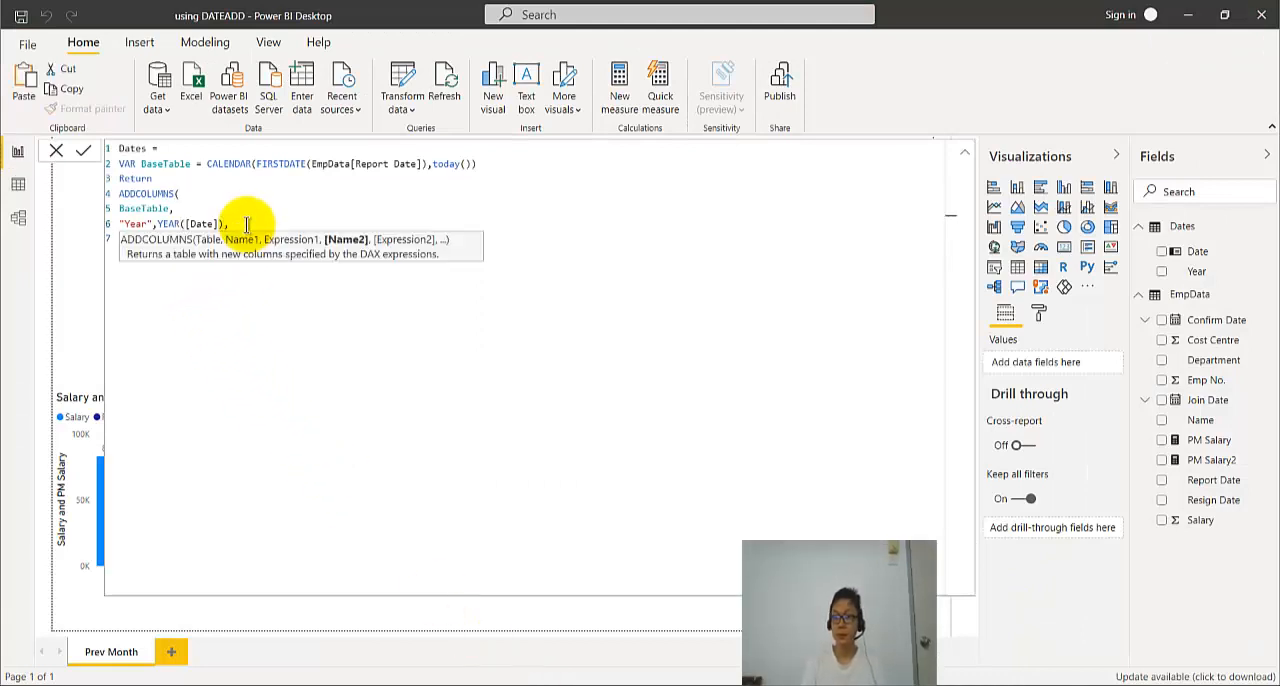
key(Return)
text("Month",FORMAT([Date],"MMMM"), "Month Number", MONTH([Date]), "Week Day", FORMAT([Date],"DDDD"), "Week Day Number", WEEKDAY([Date]), "Calendar Month",FORMAT([Date],"MMMM YY"), "Month Year", FORMAT([Date],"YYYY MM"), "End of Month",EOMONTH([Date],0), "Report Date",FORMAT([Date],"MM/DD/YY"))
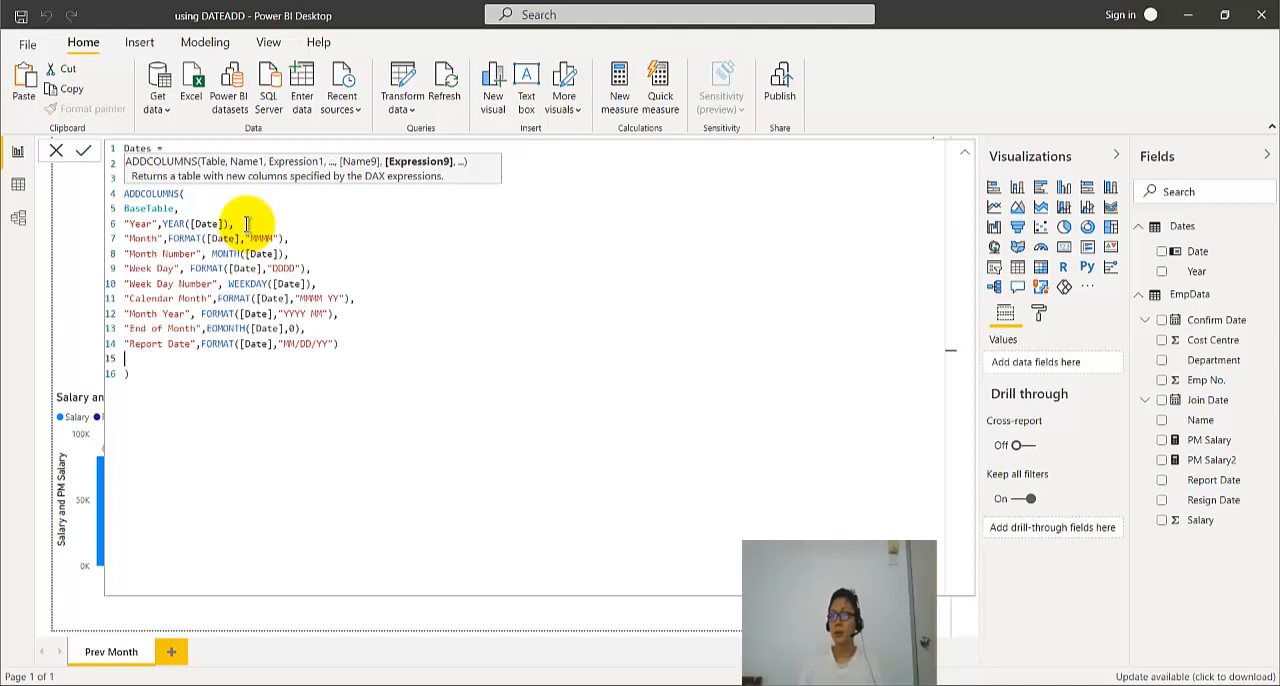
click(82, 150)
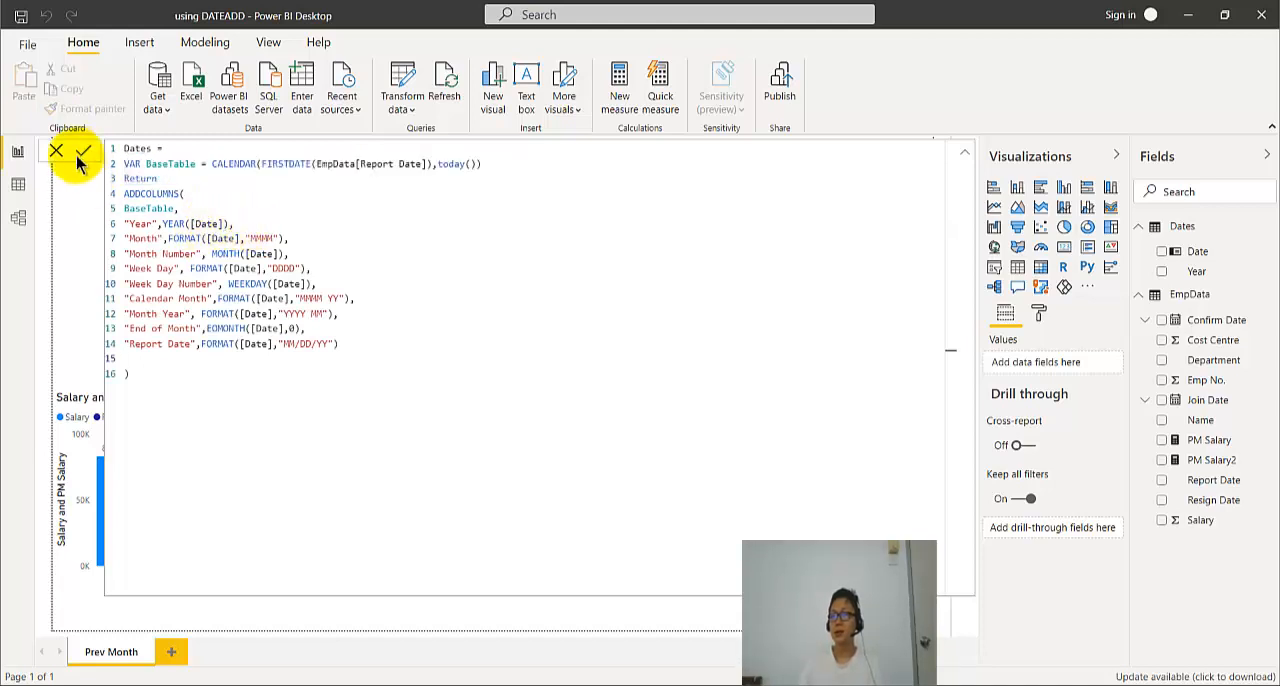
click(18, 188)
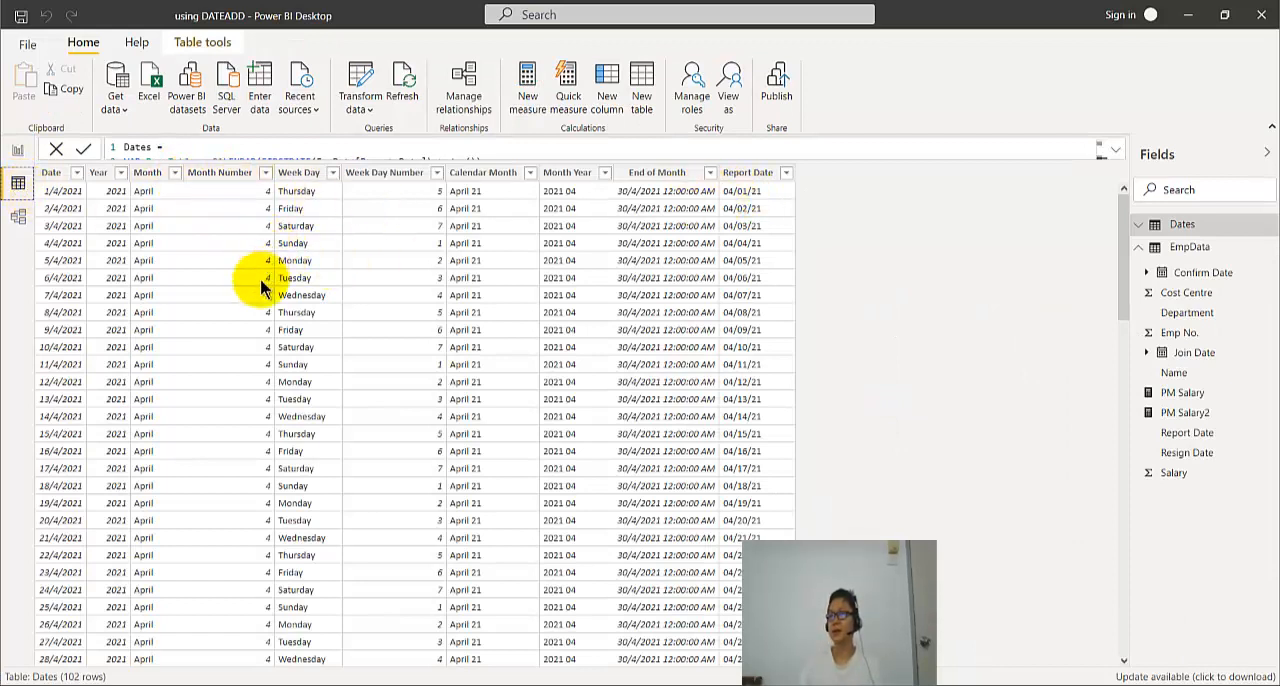
- Return to the report view, collapse the formula bar, refresh the report data and reopen the Dates table in the data view
click(18, 150)
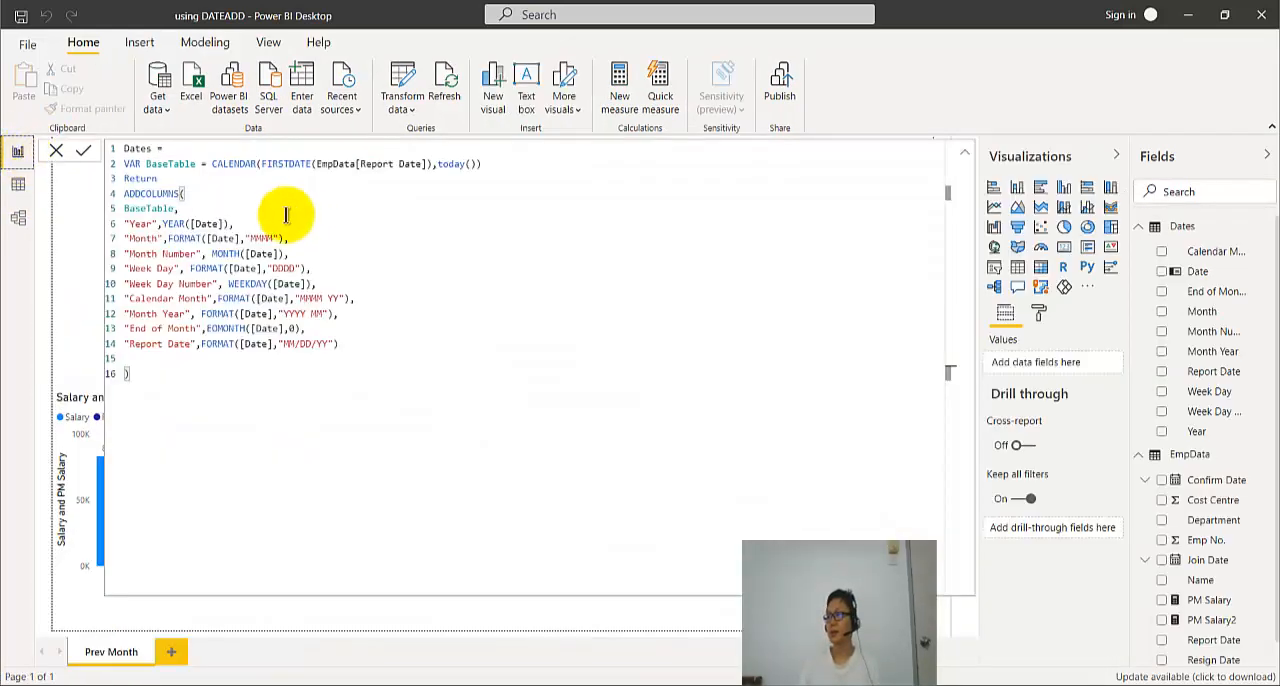
click(967, 156)
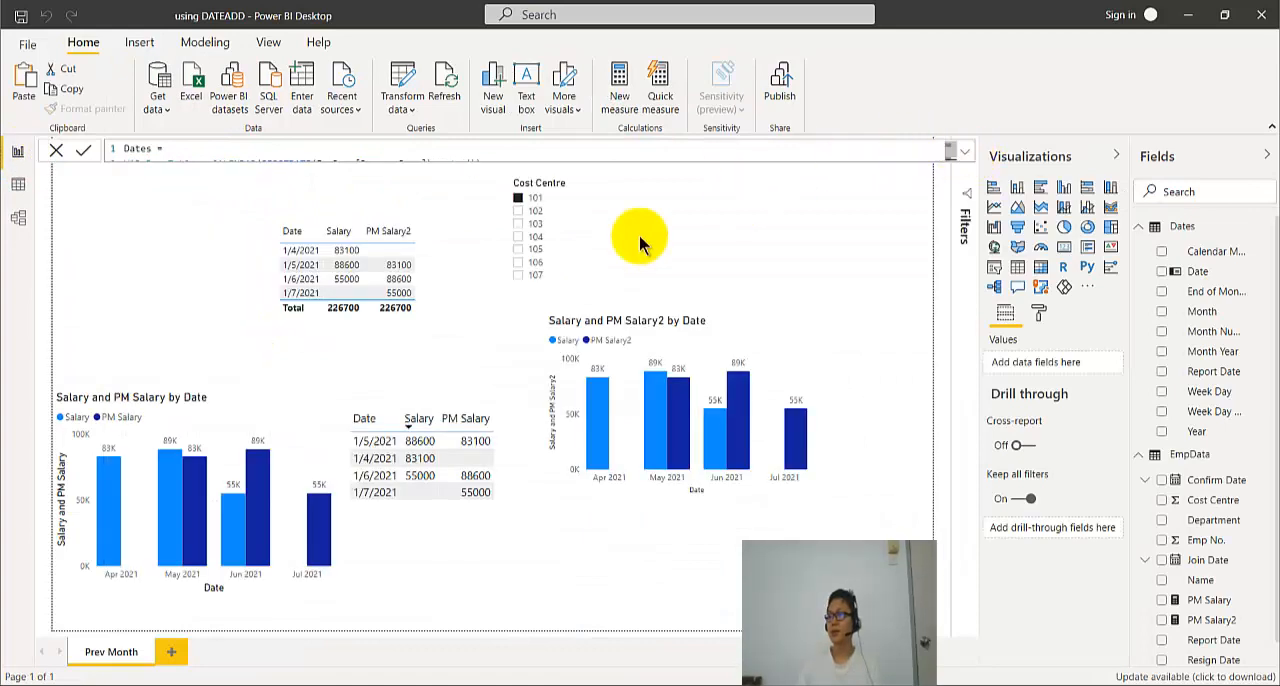
click(446, 86)
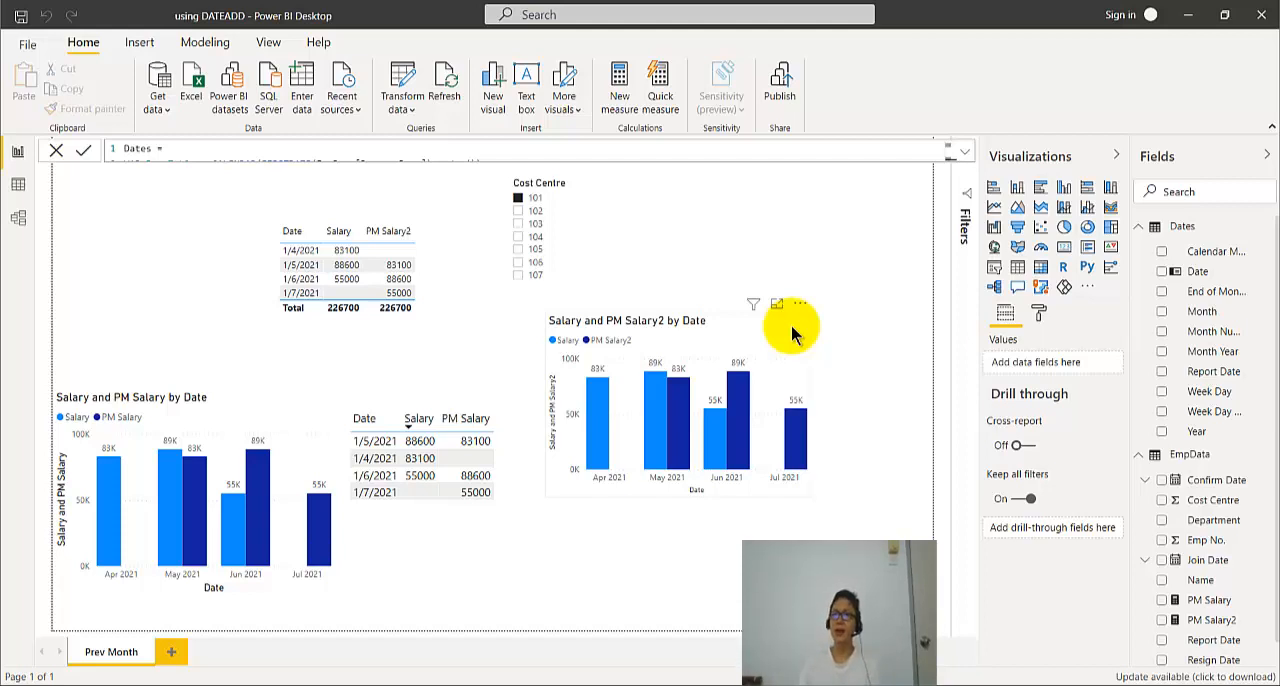
click(18, 184)
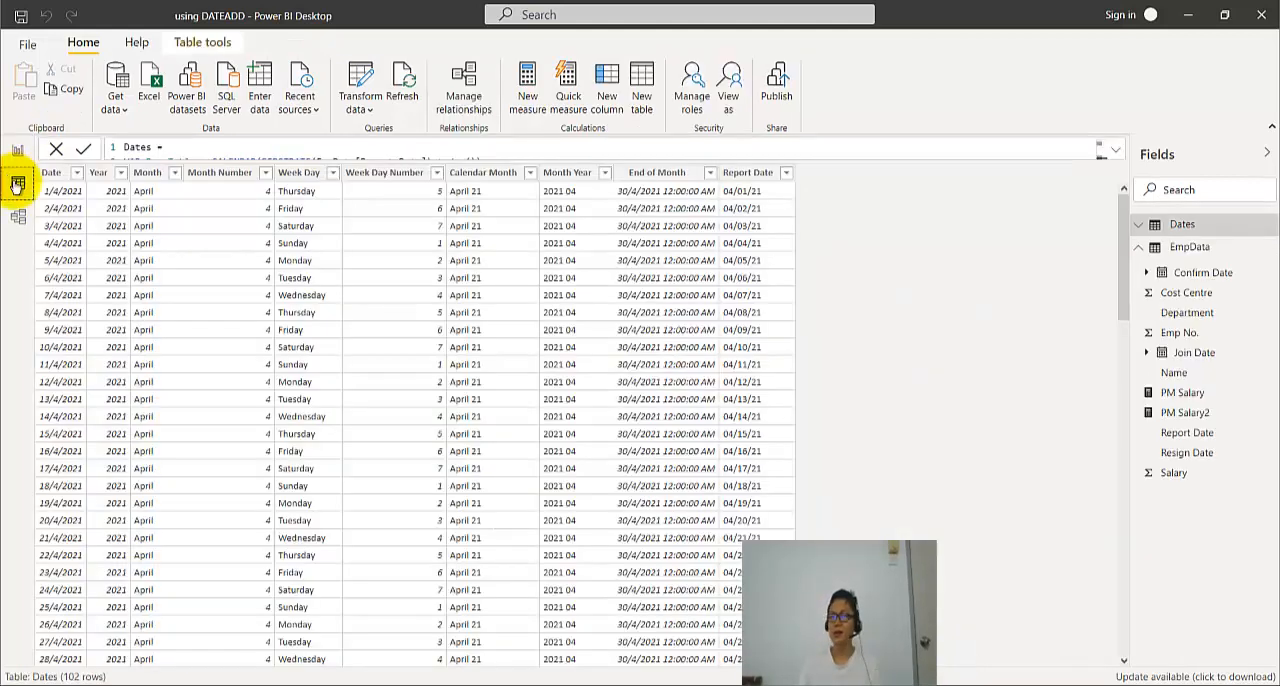